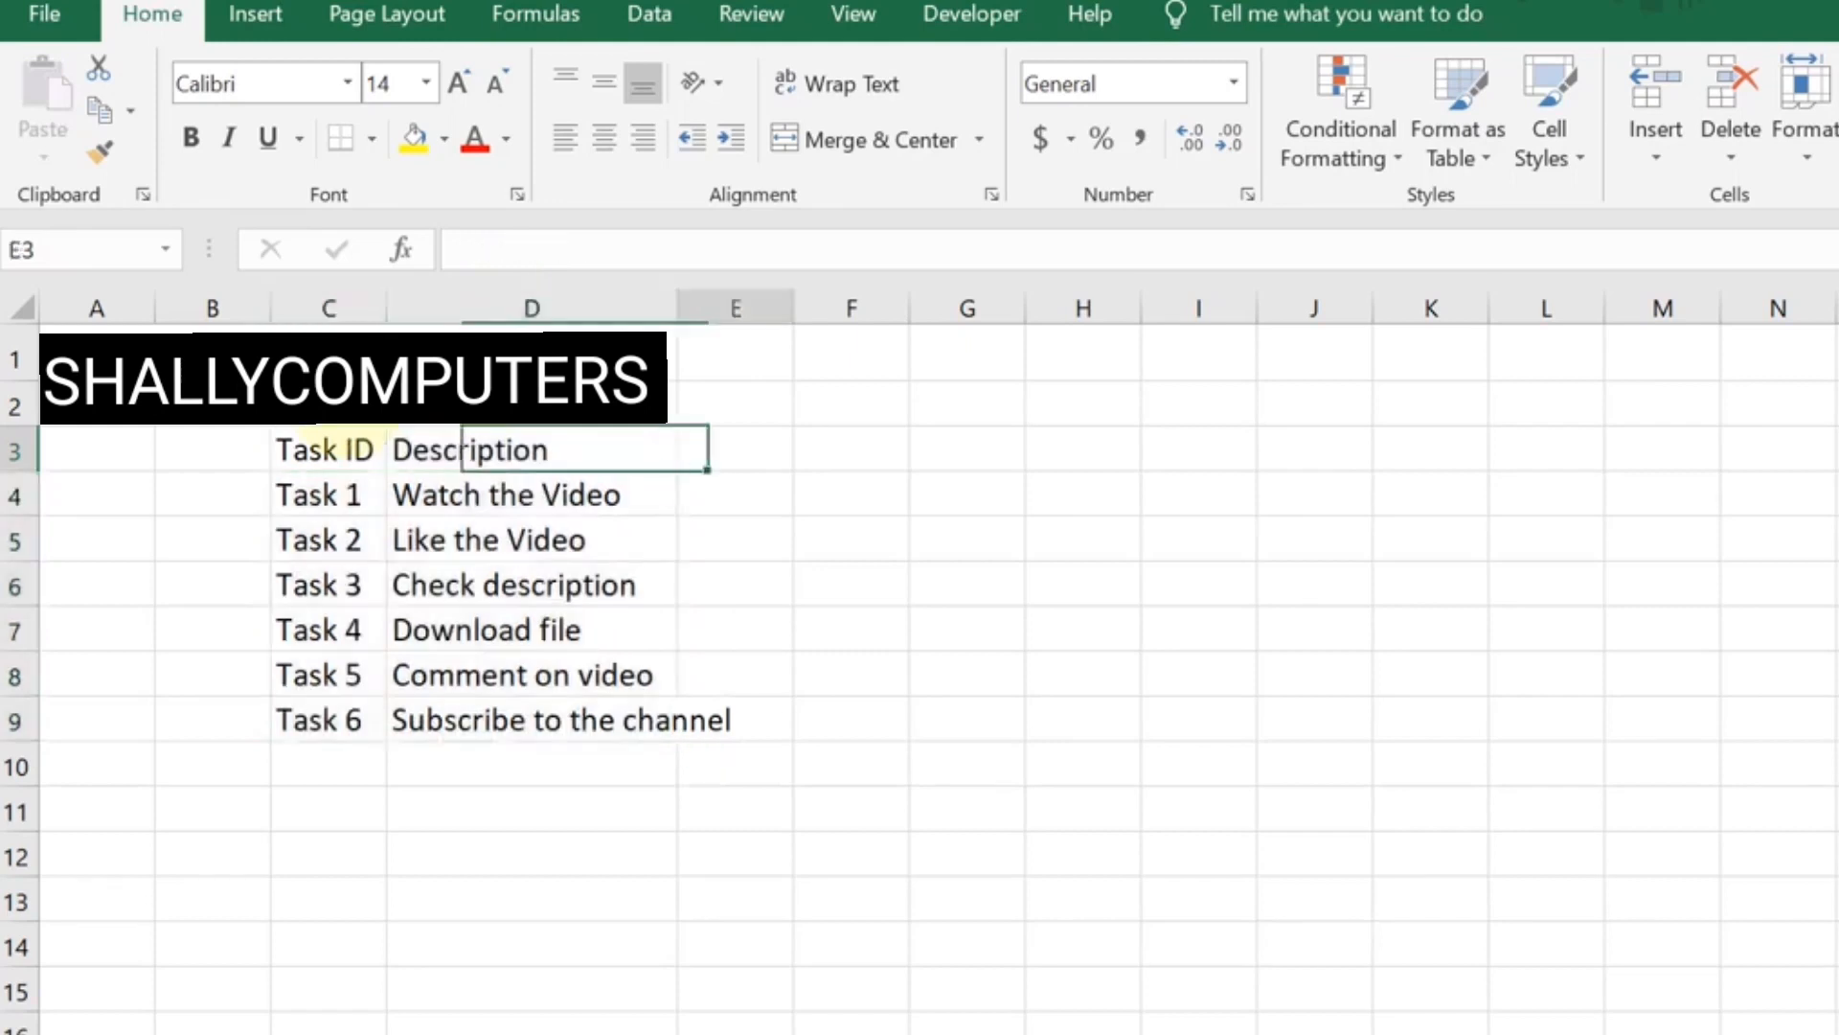
Insert a form-control check box and place it in cell B3 beside the Task ID header
key(Left)
key(Left)
key(Left)
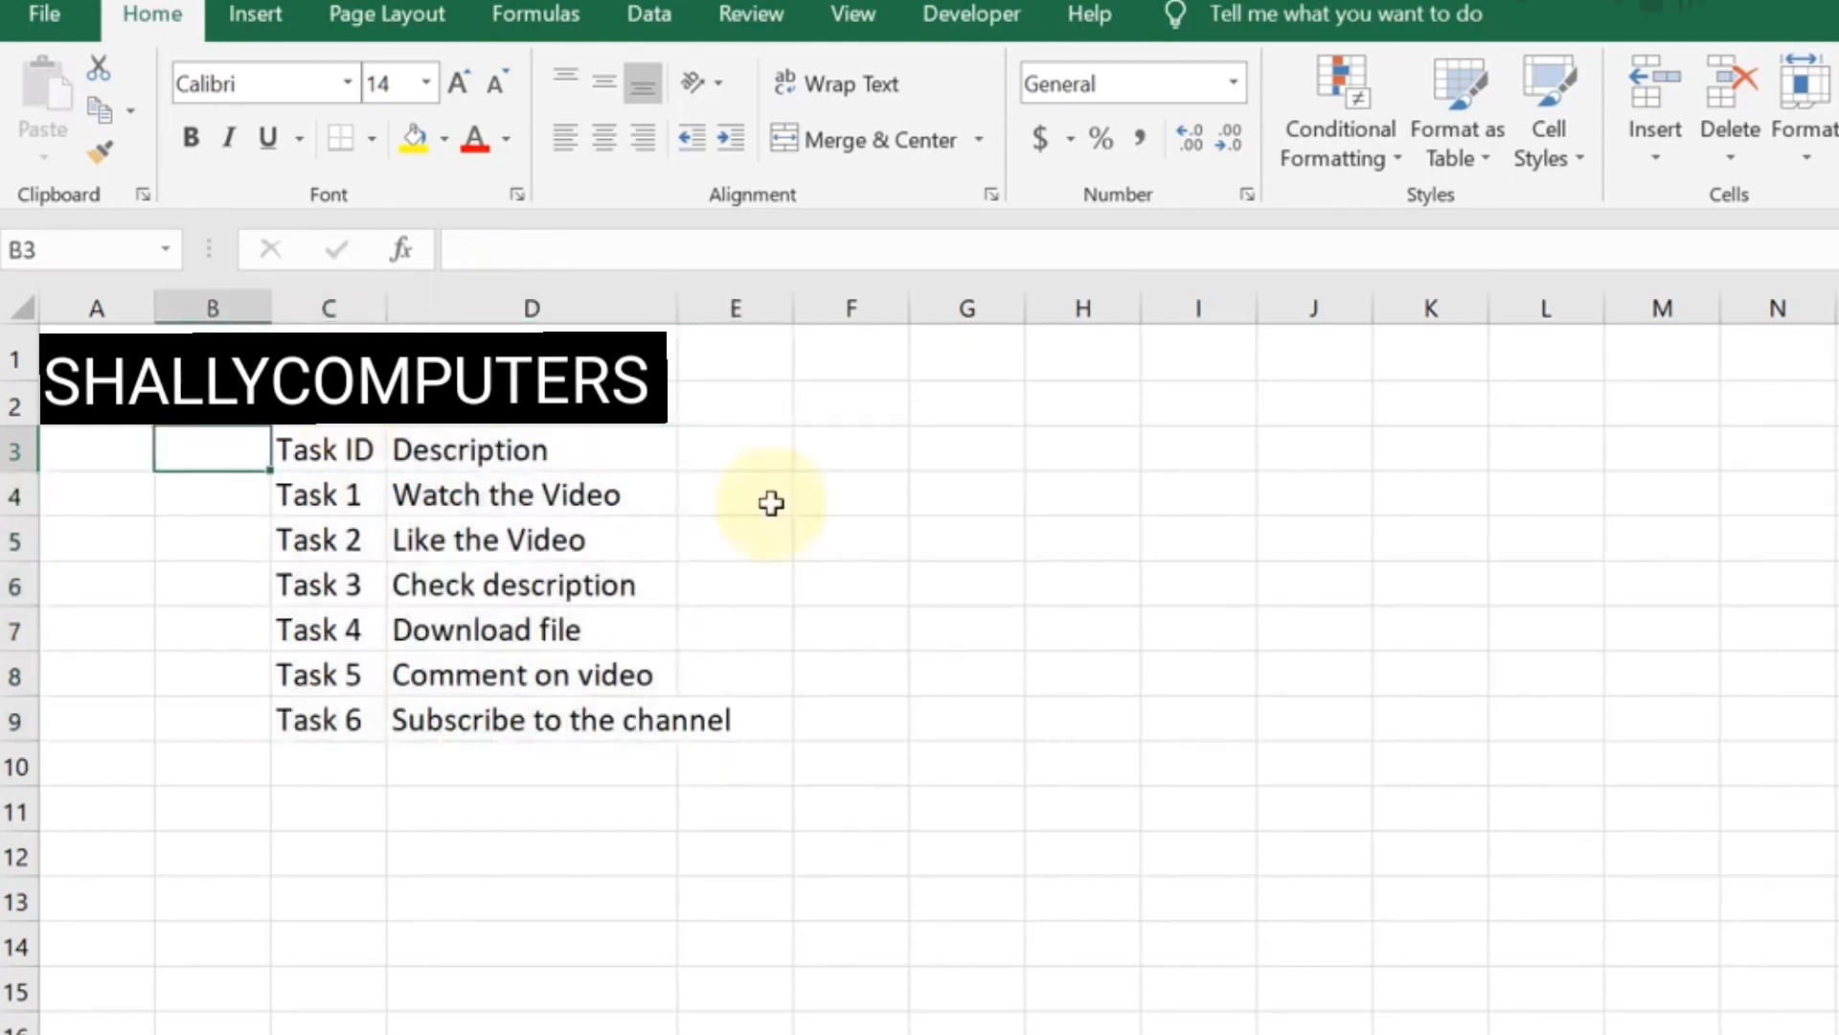
click(965, 9)
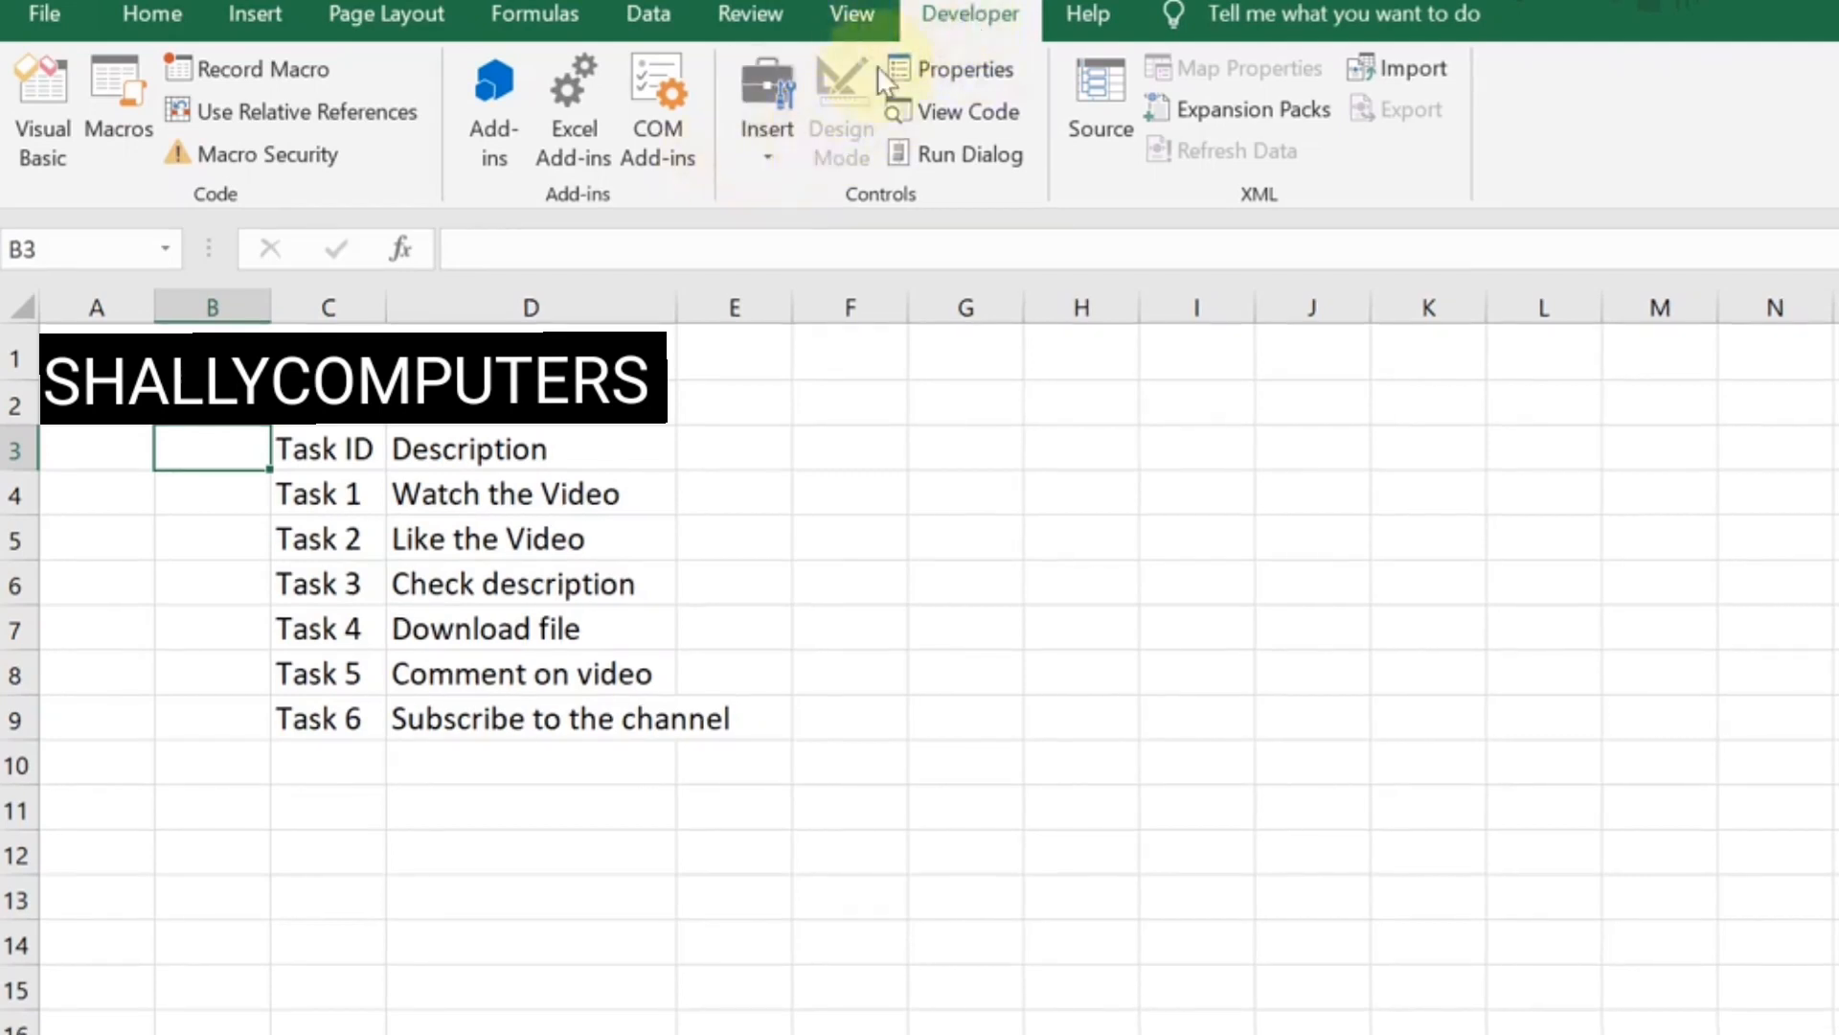
click(765, 159)
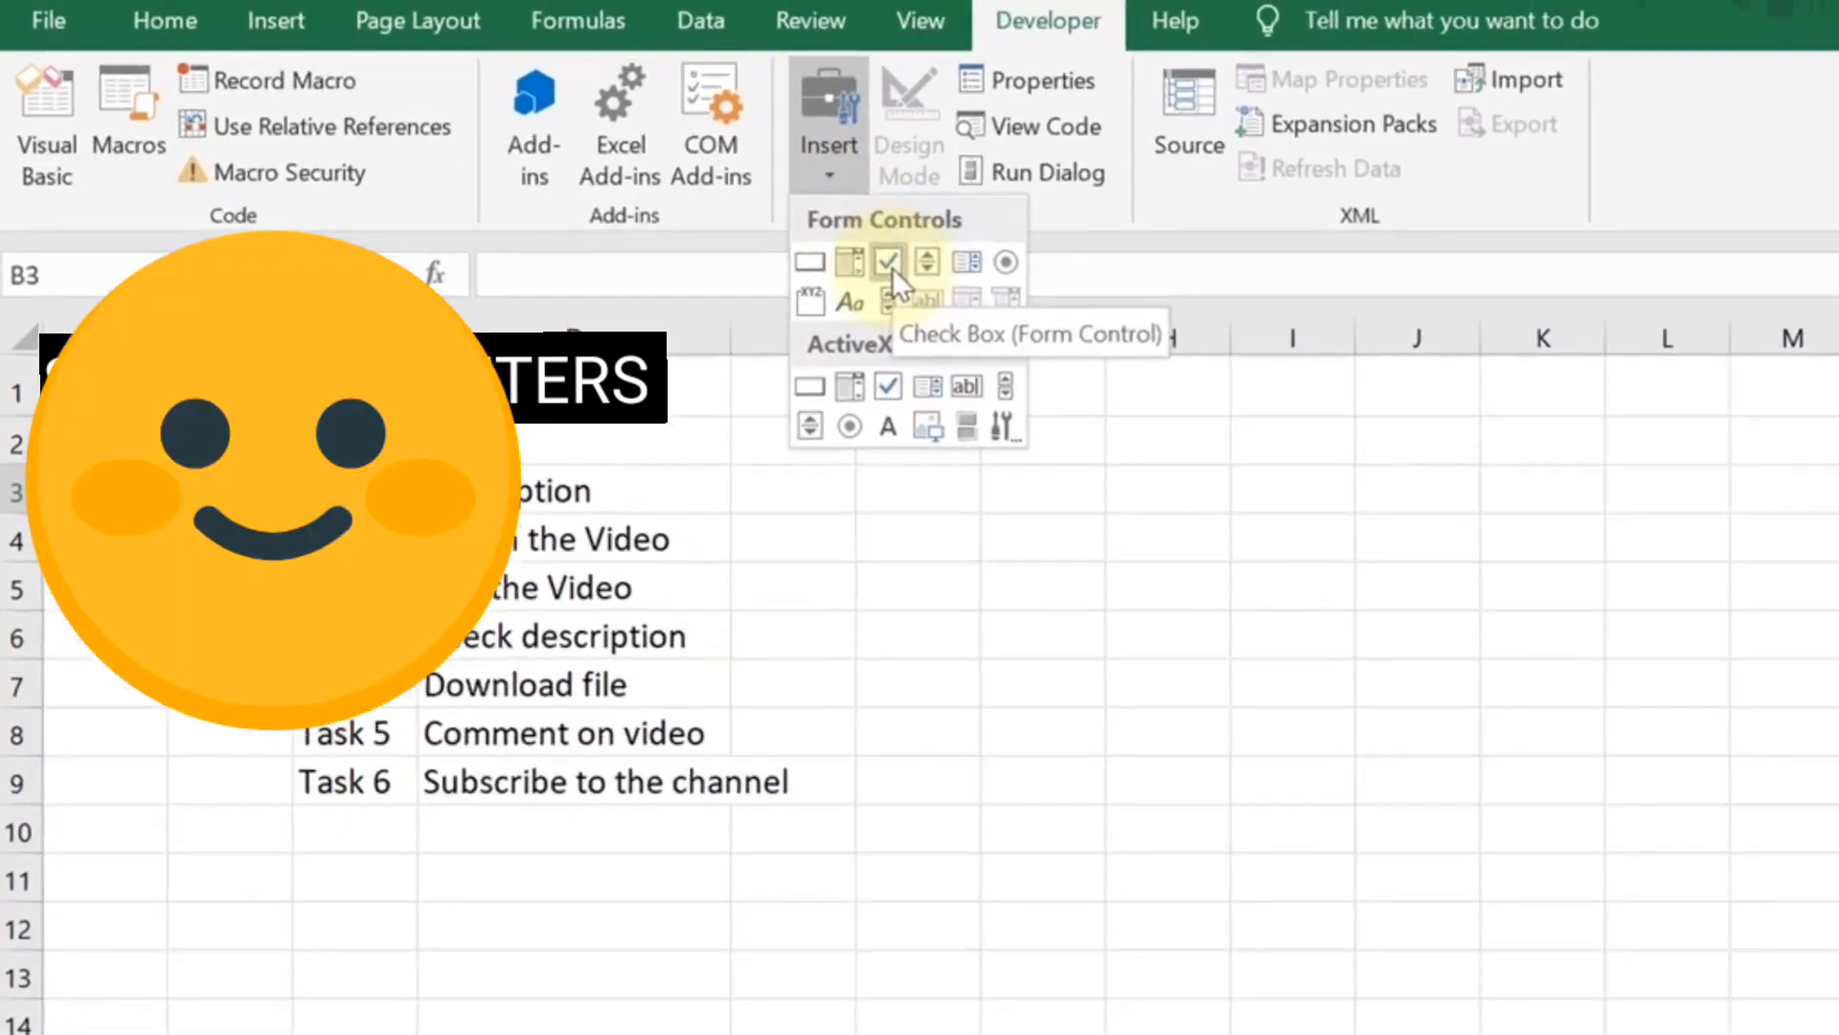
click(888, 261)
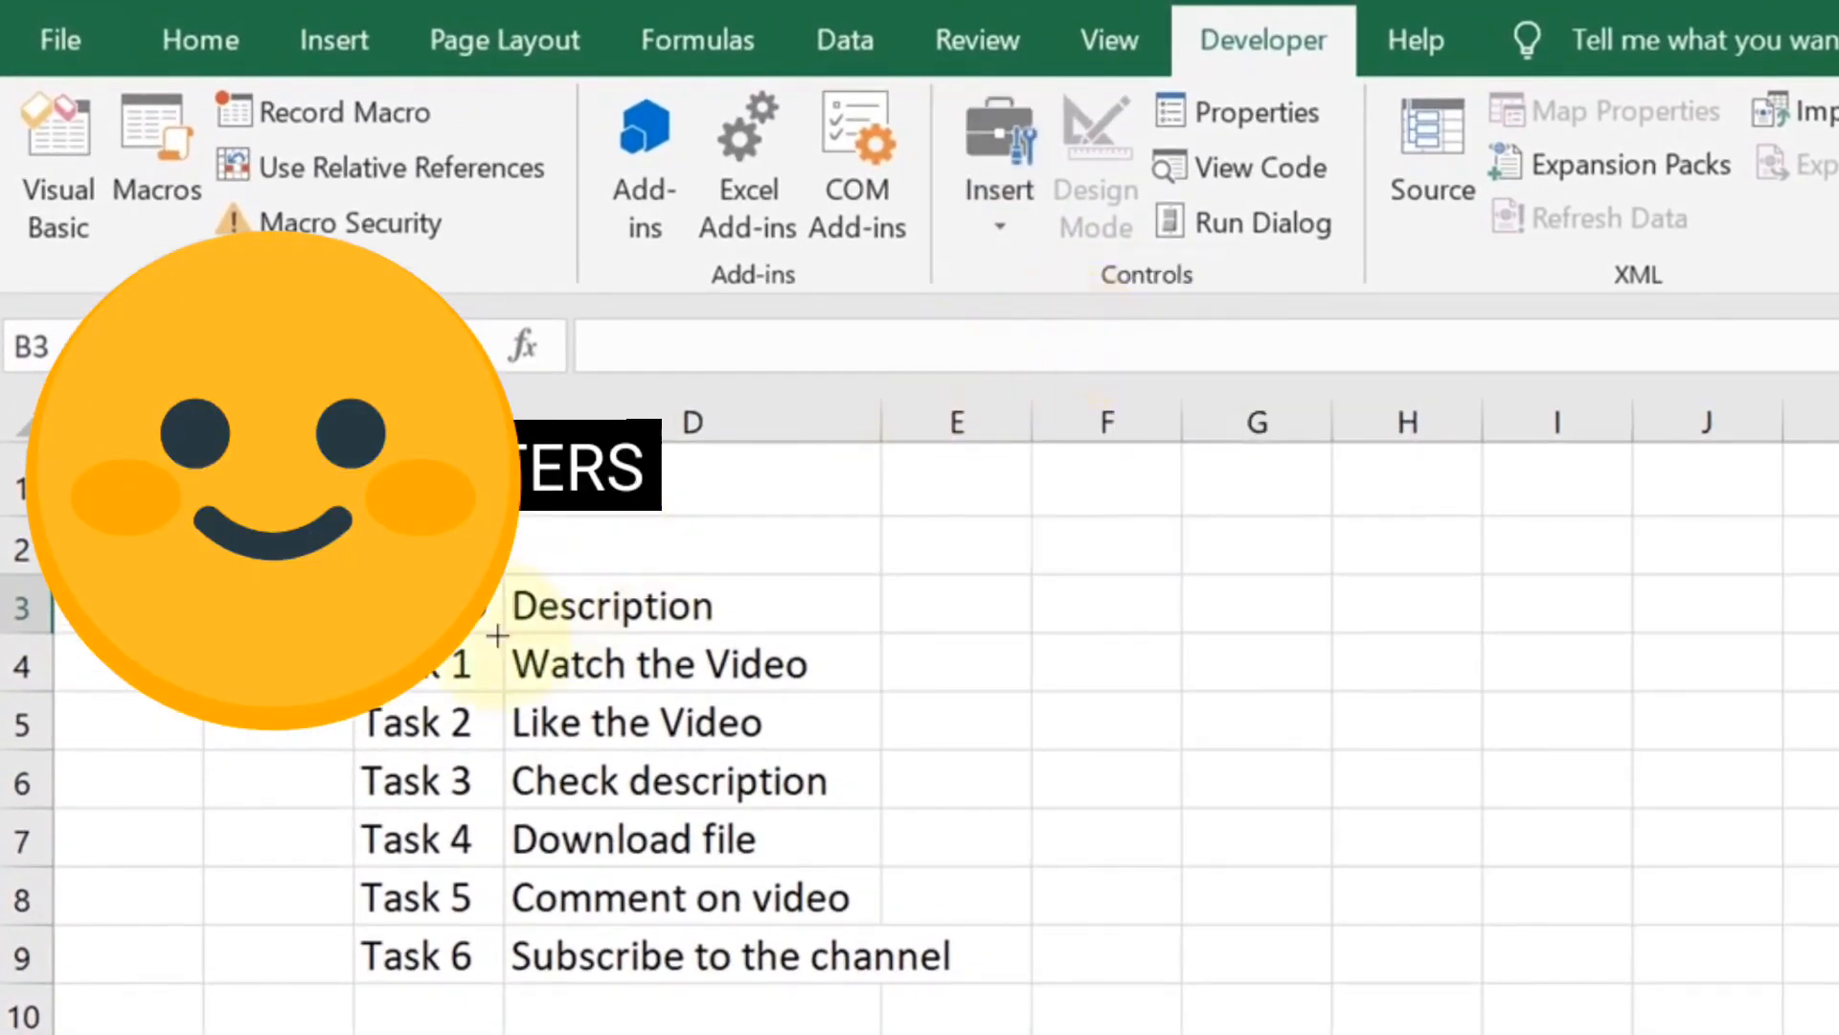
click(254, 604)
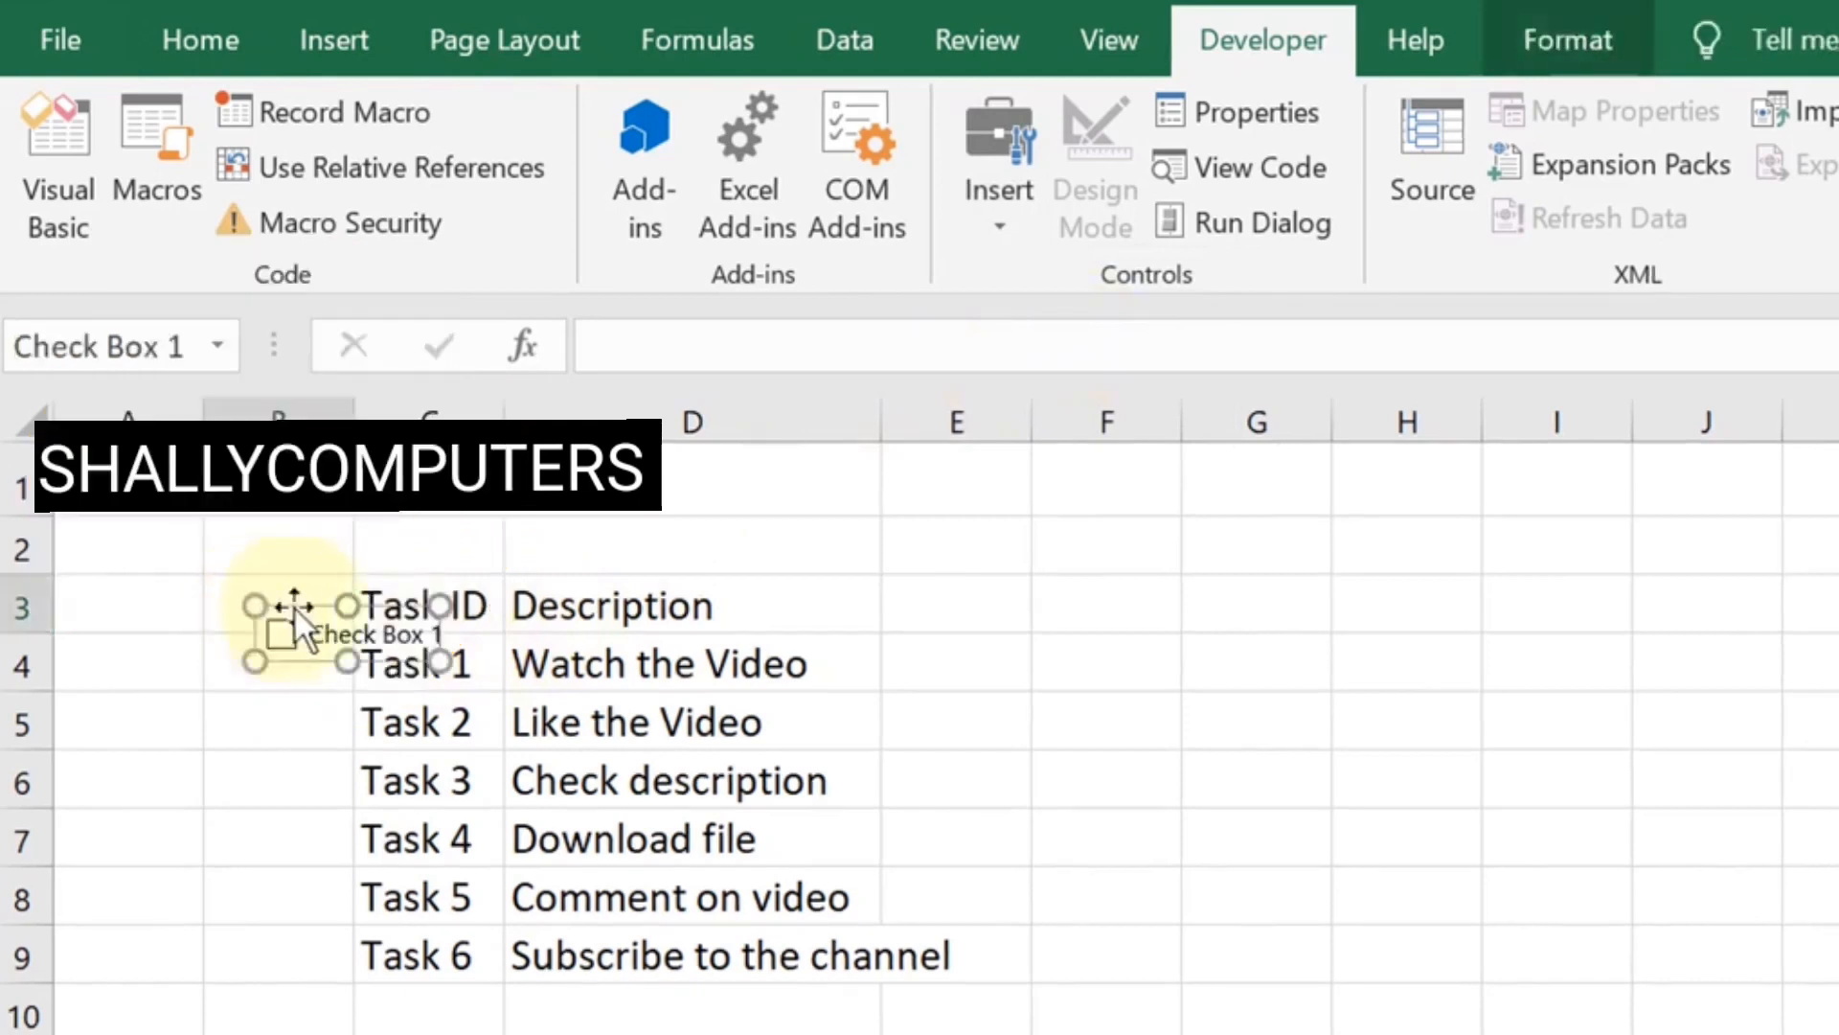
drag(305, 609, 264, 576)
Remove the check box's label text and shrink its frame to fit inside cell B3
click(273, 603)
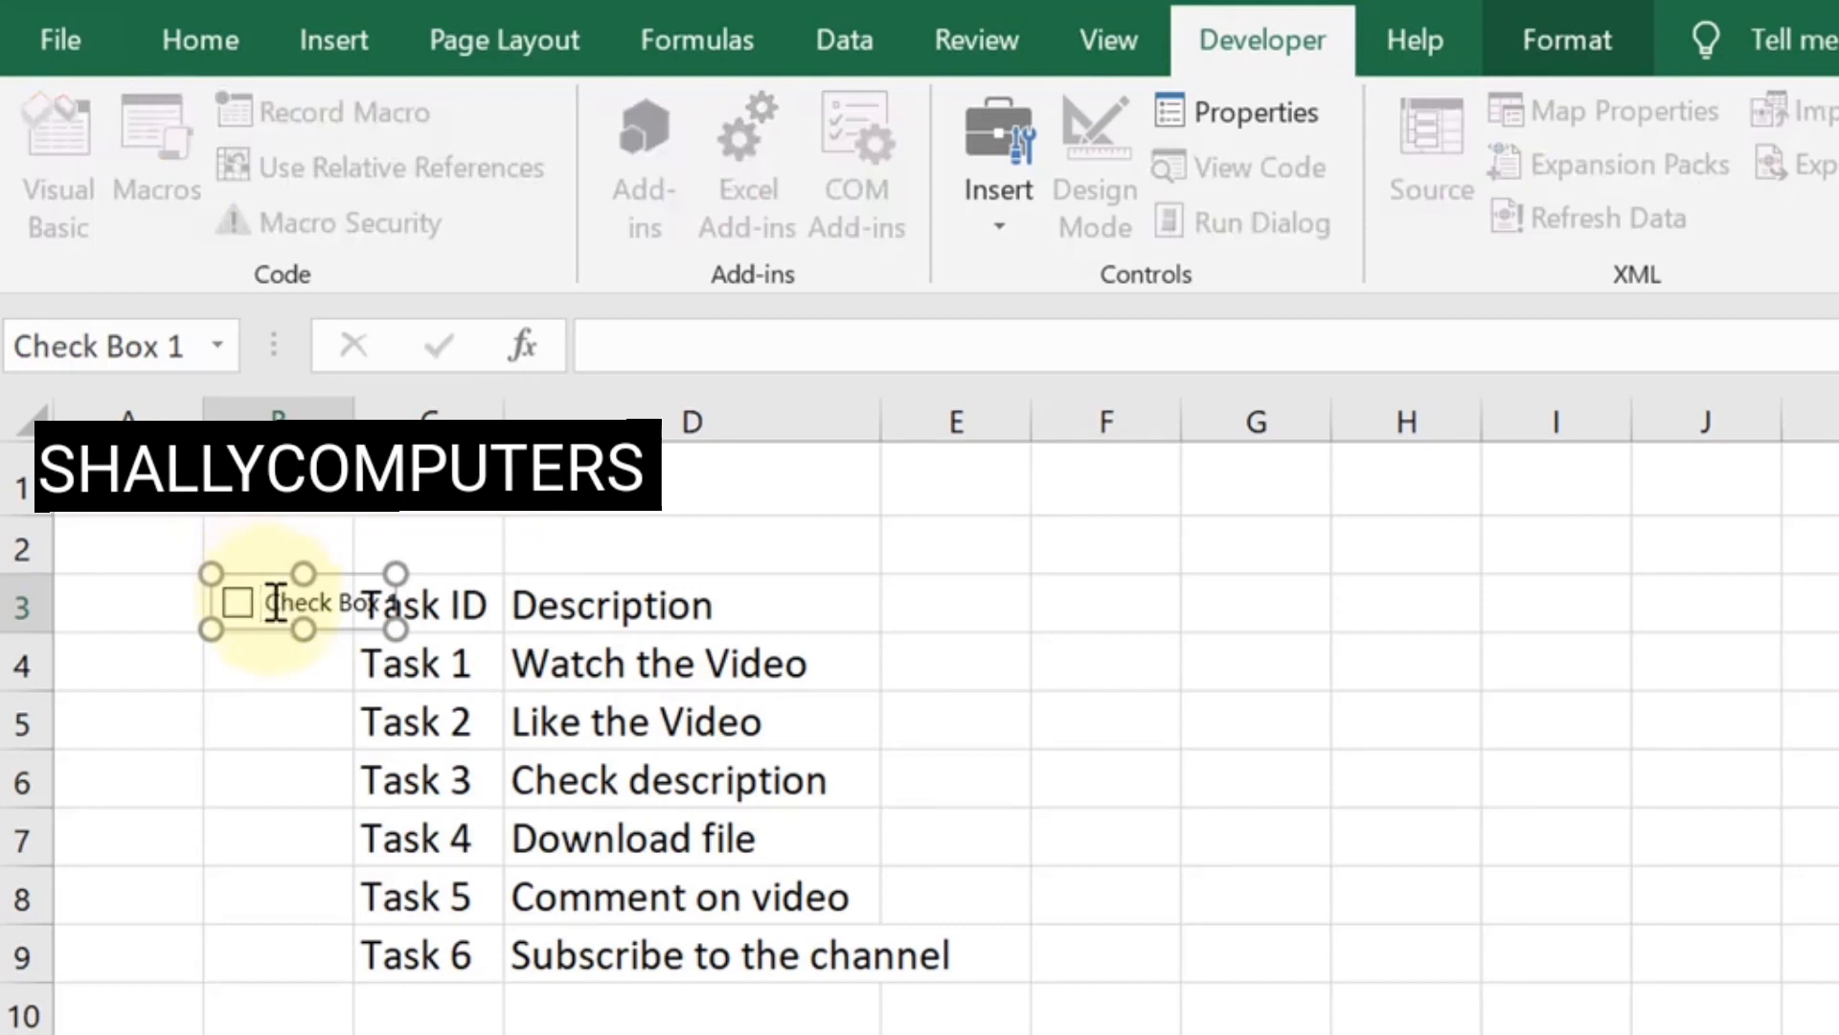
key(Delete)
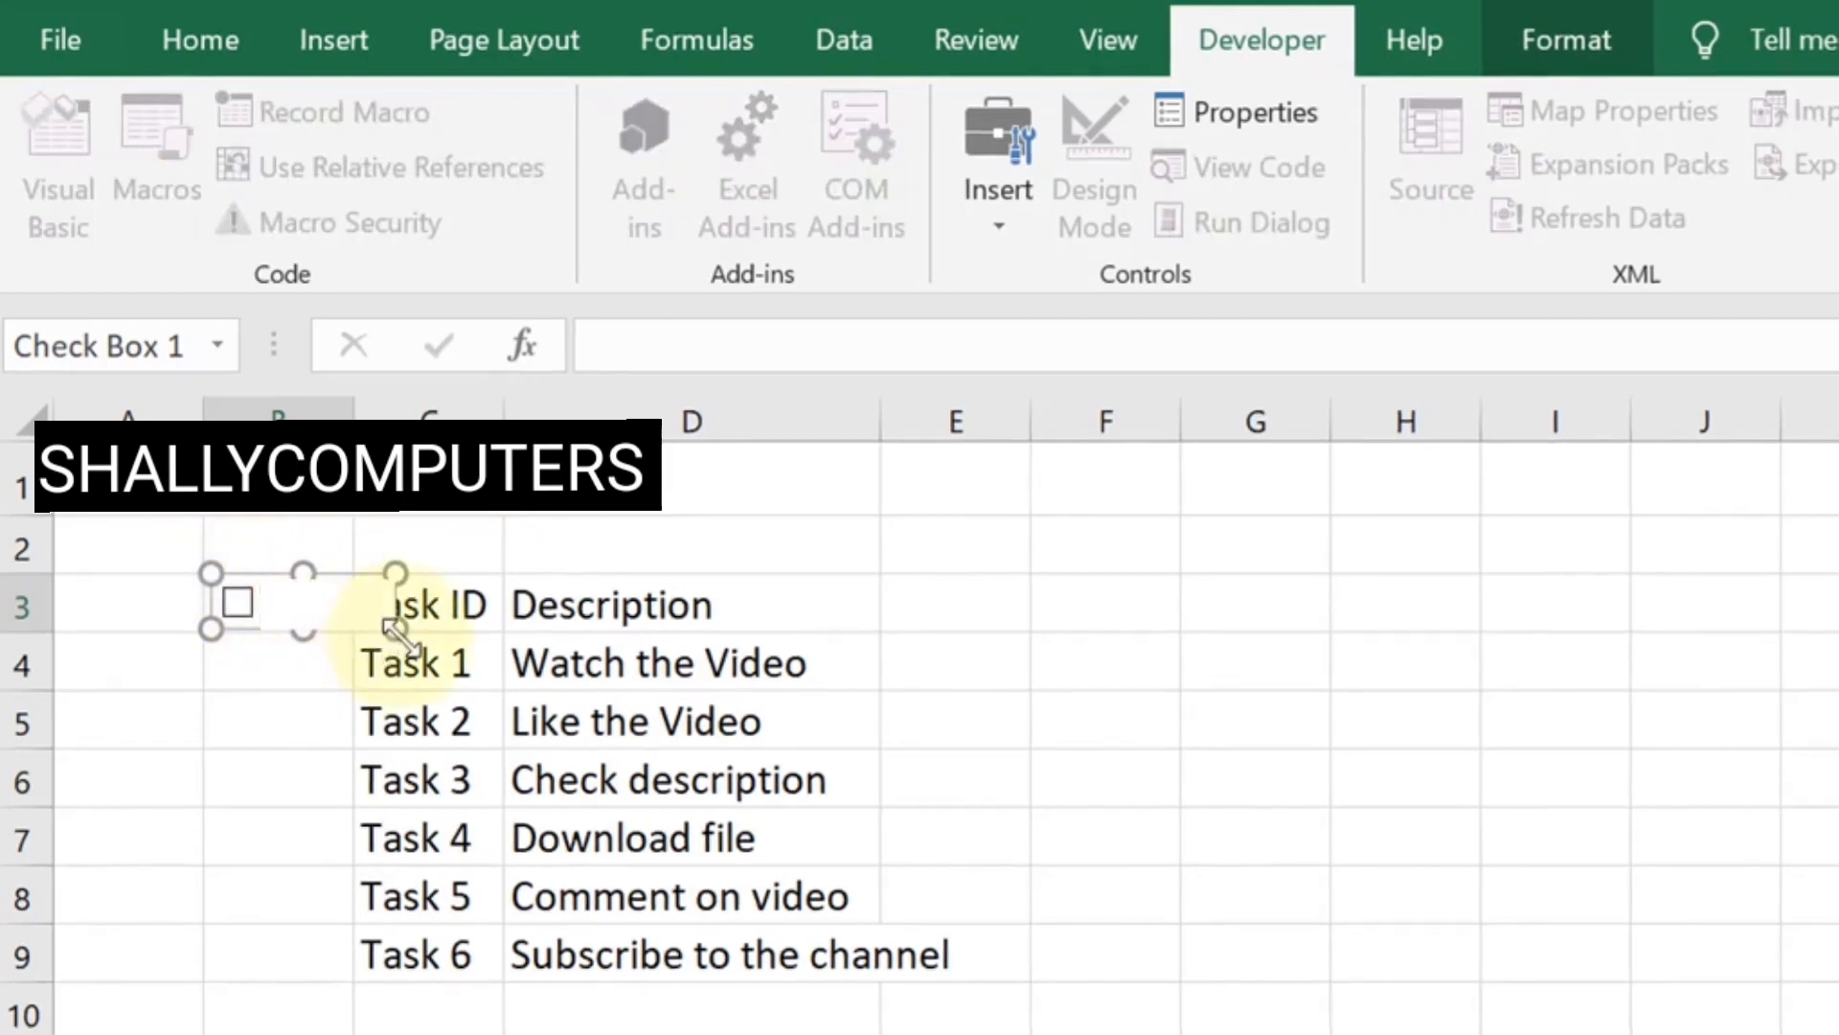
drag(395, 627, 310, 636)
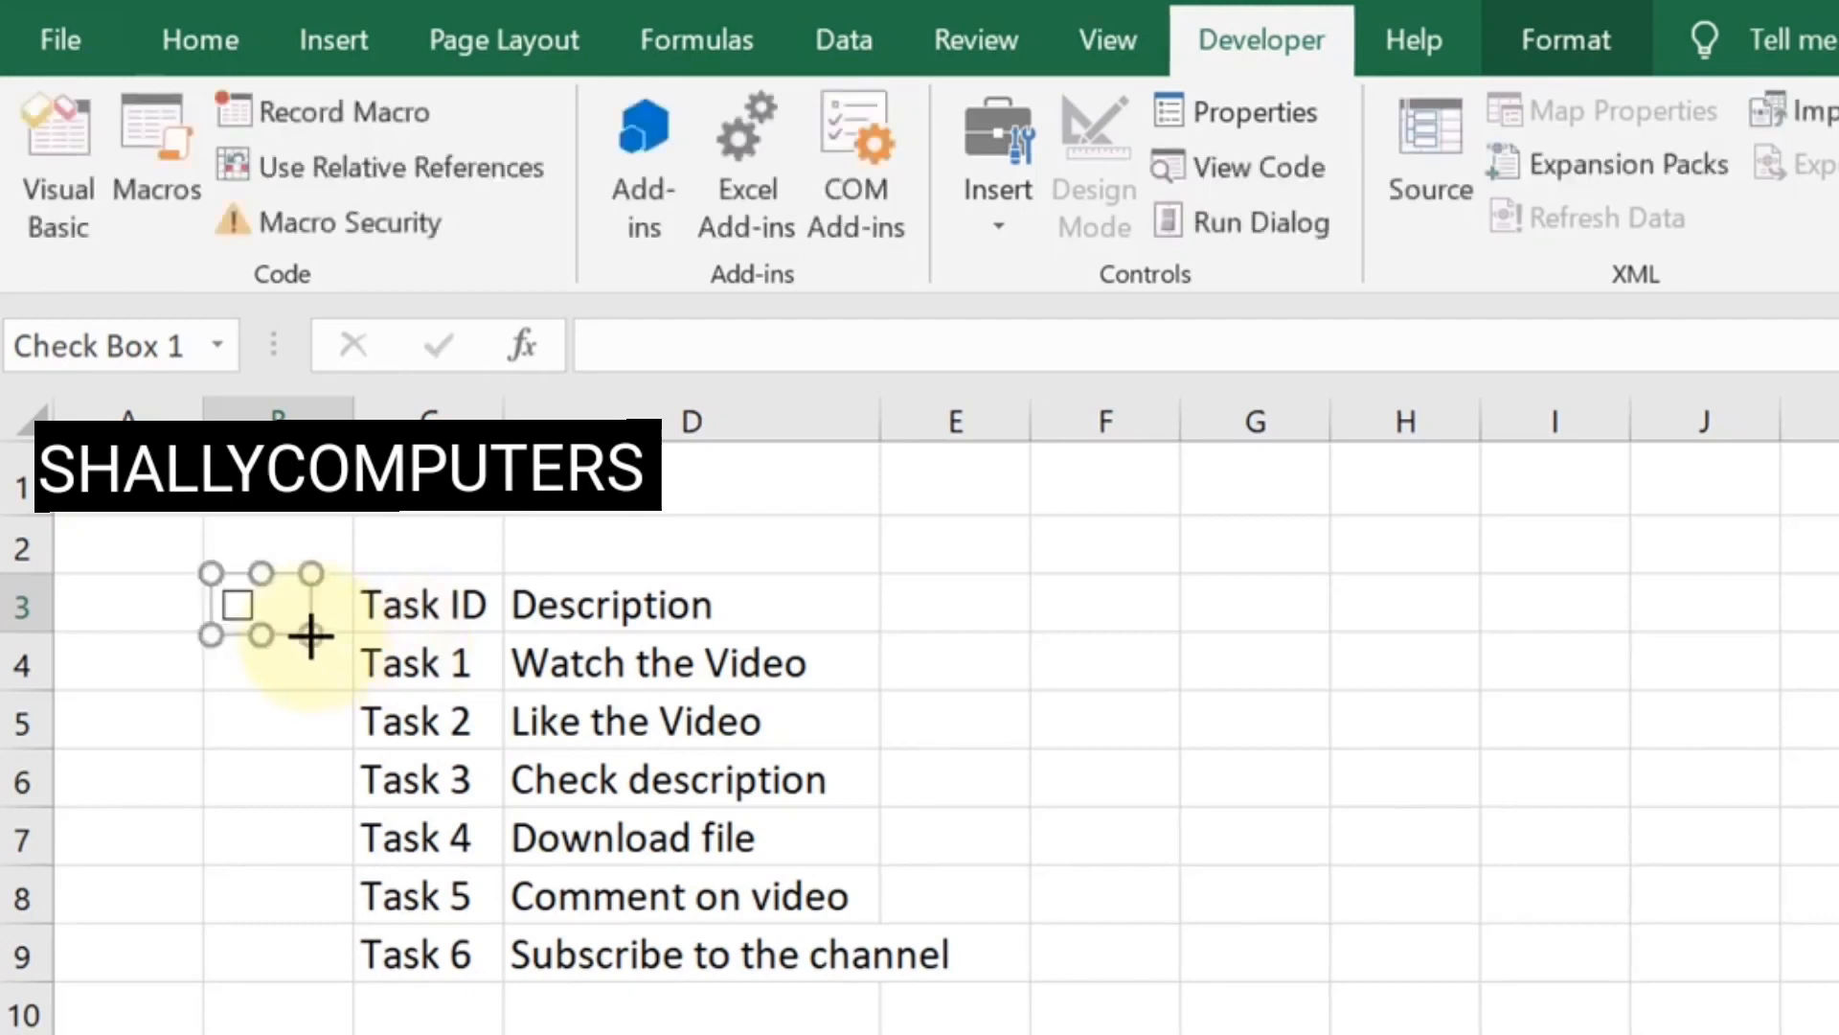
click(1216, 792)
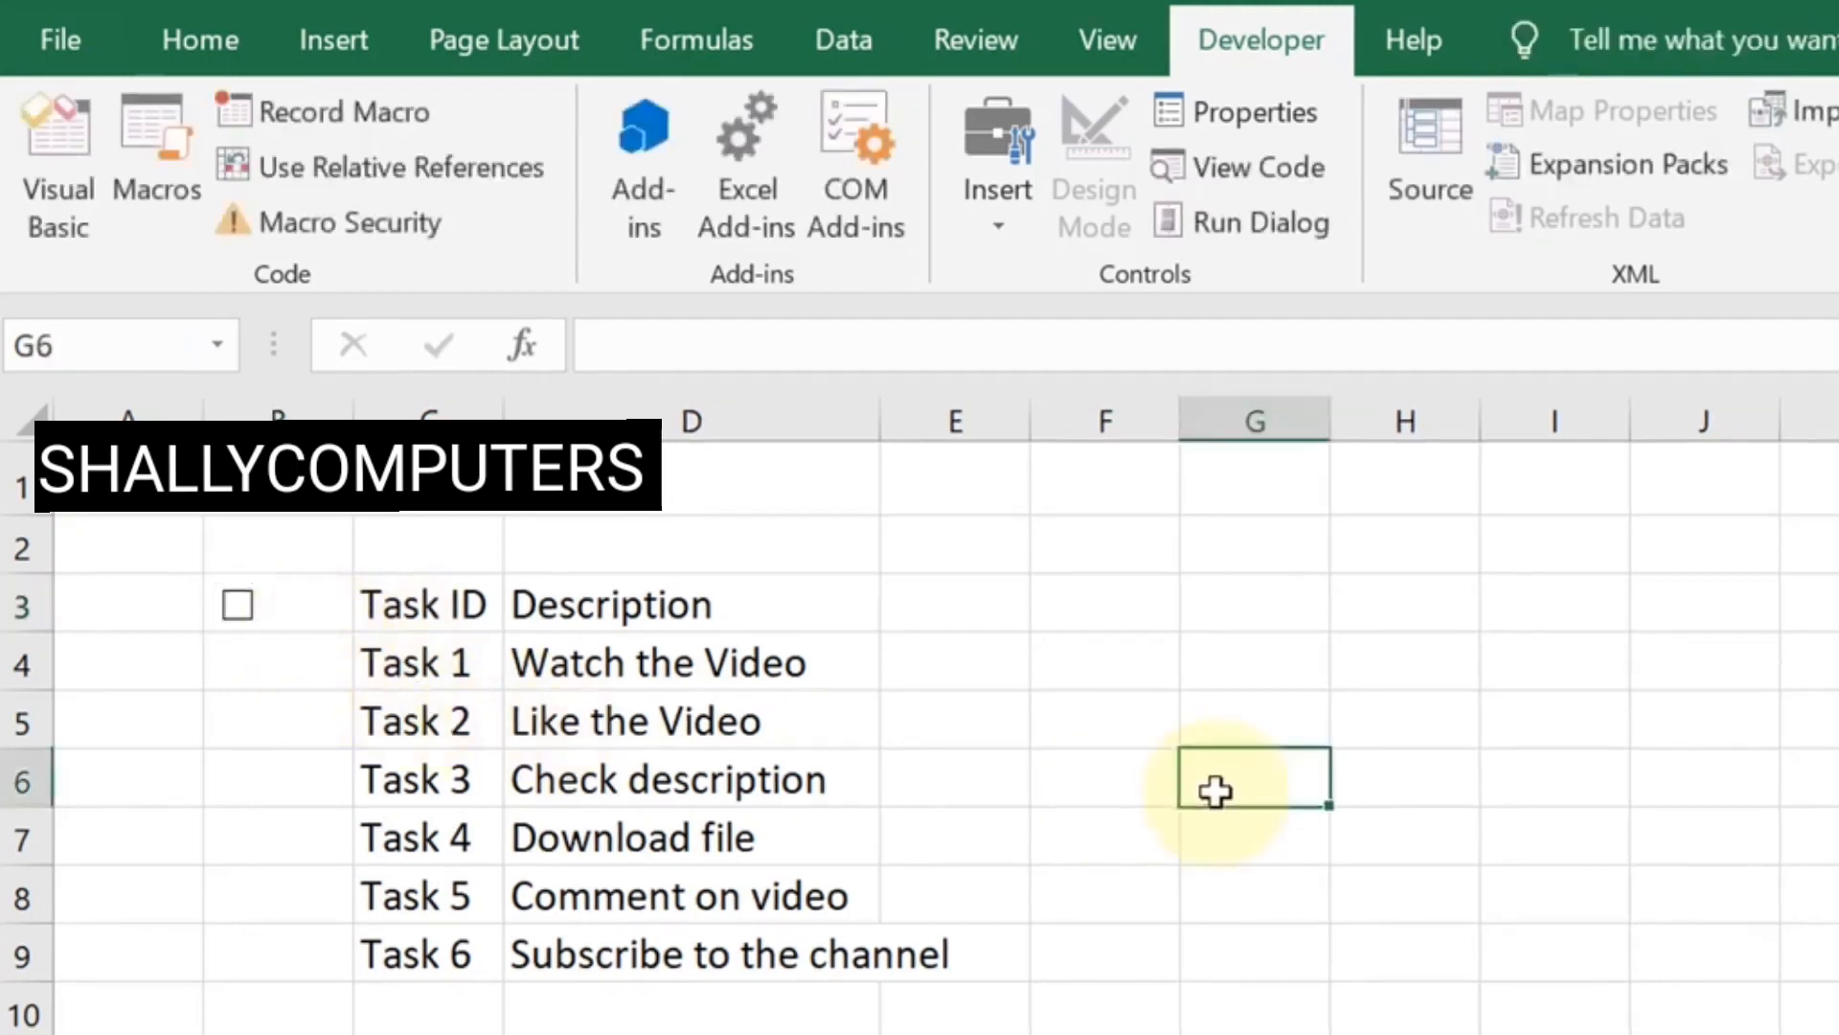
Copy the check box cell B3 into B4:B9 so that every task row has one
click(144, 599)
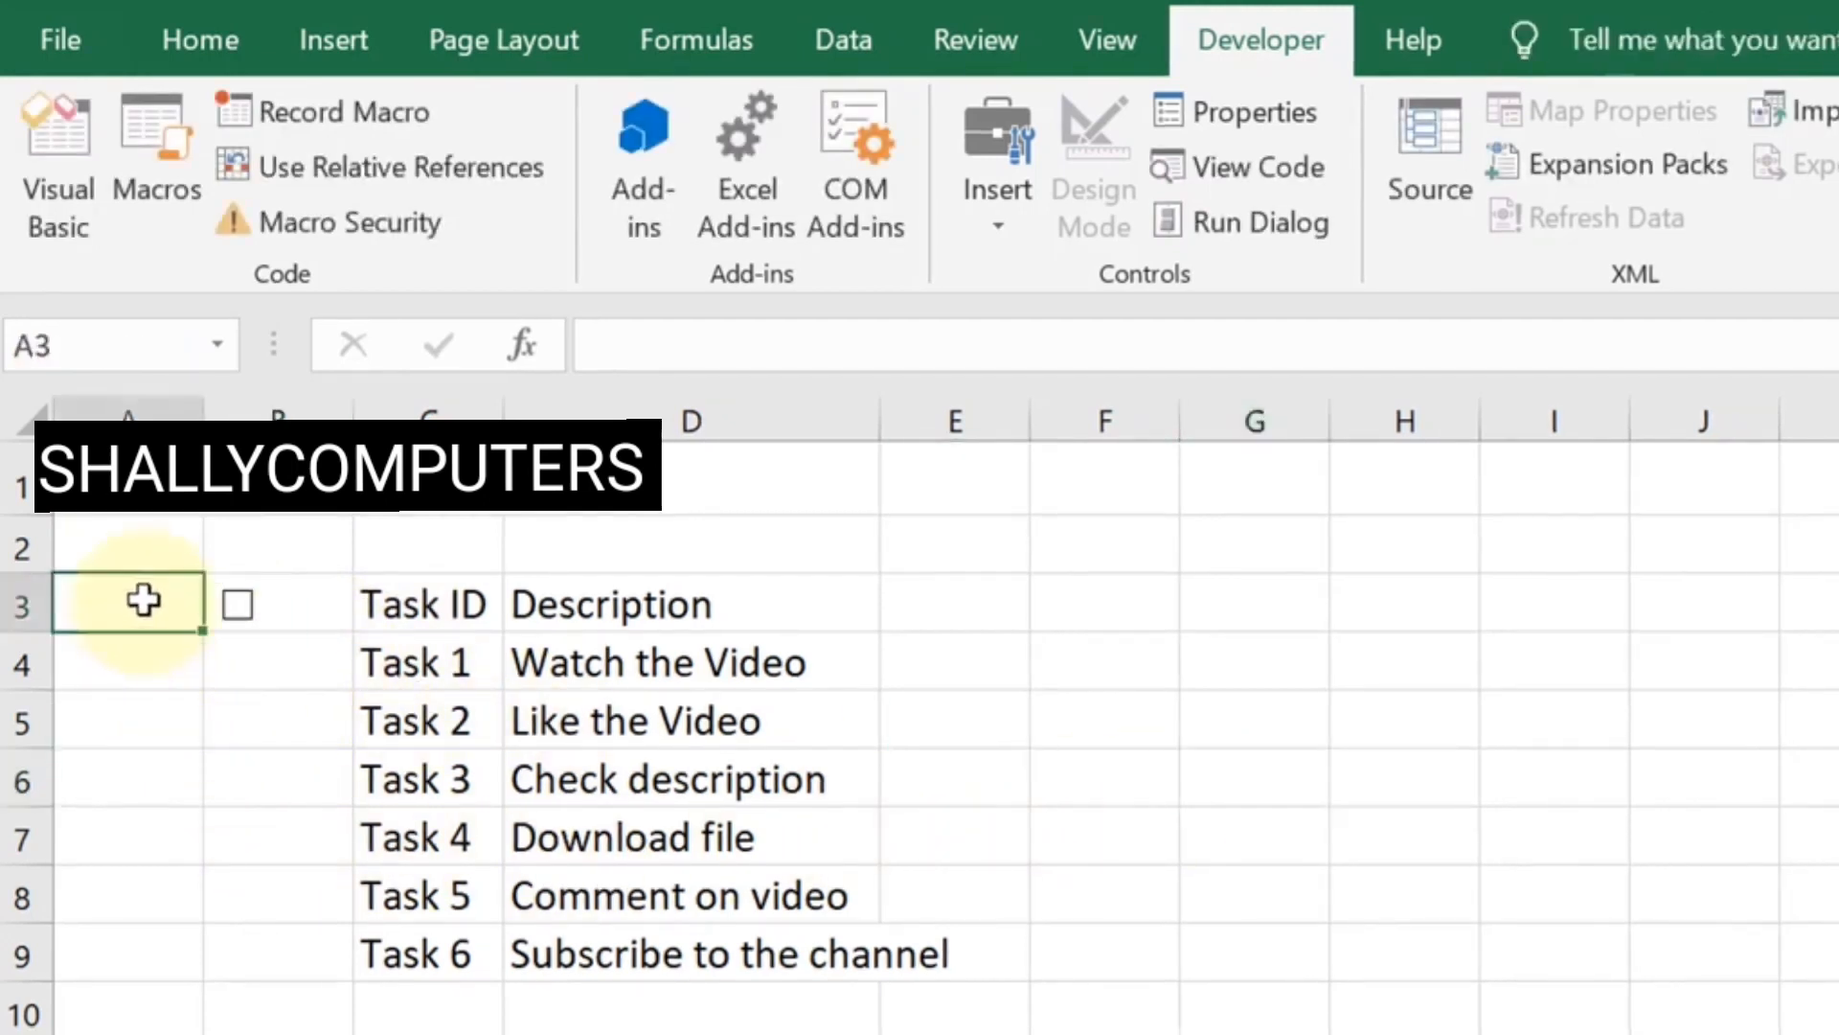
key(Right)
key(ctrl+c)
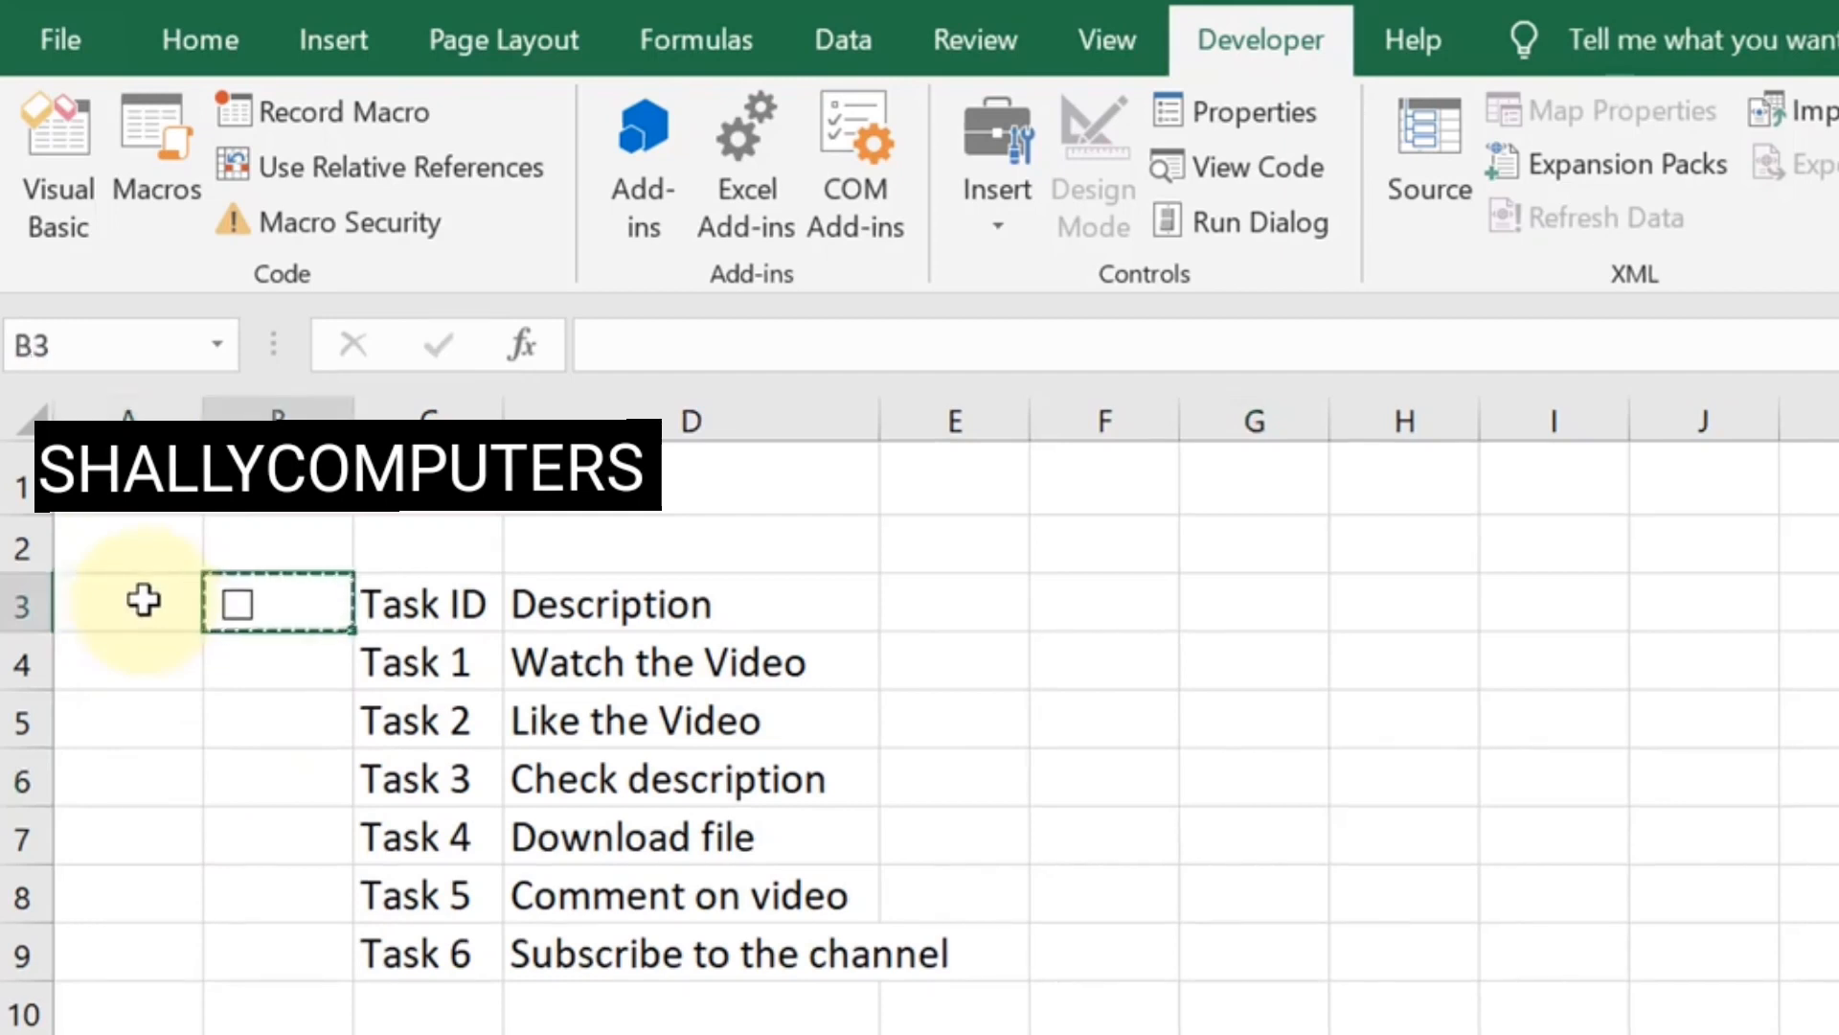
key(Down)
key(shift+Down)
key(shift+Down)
key(shift+Down)
key(shift+Down)
key(shift+Down)
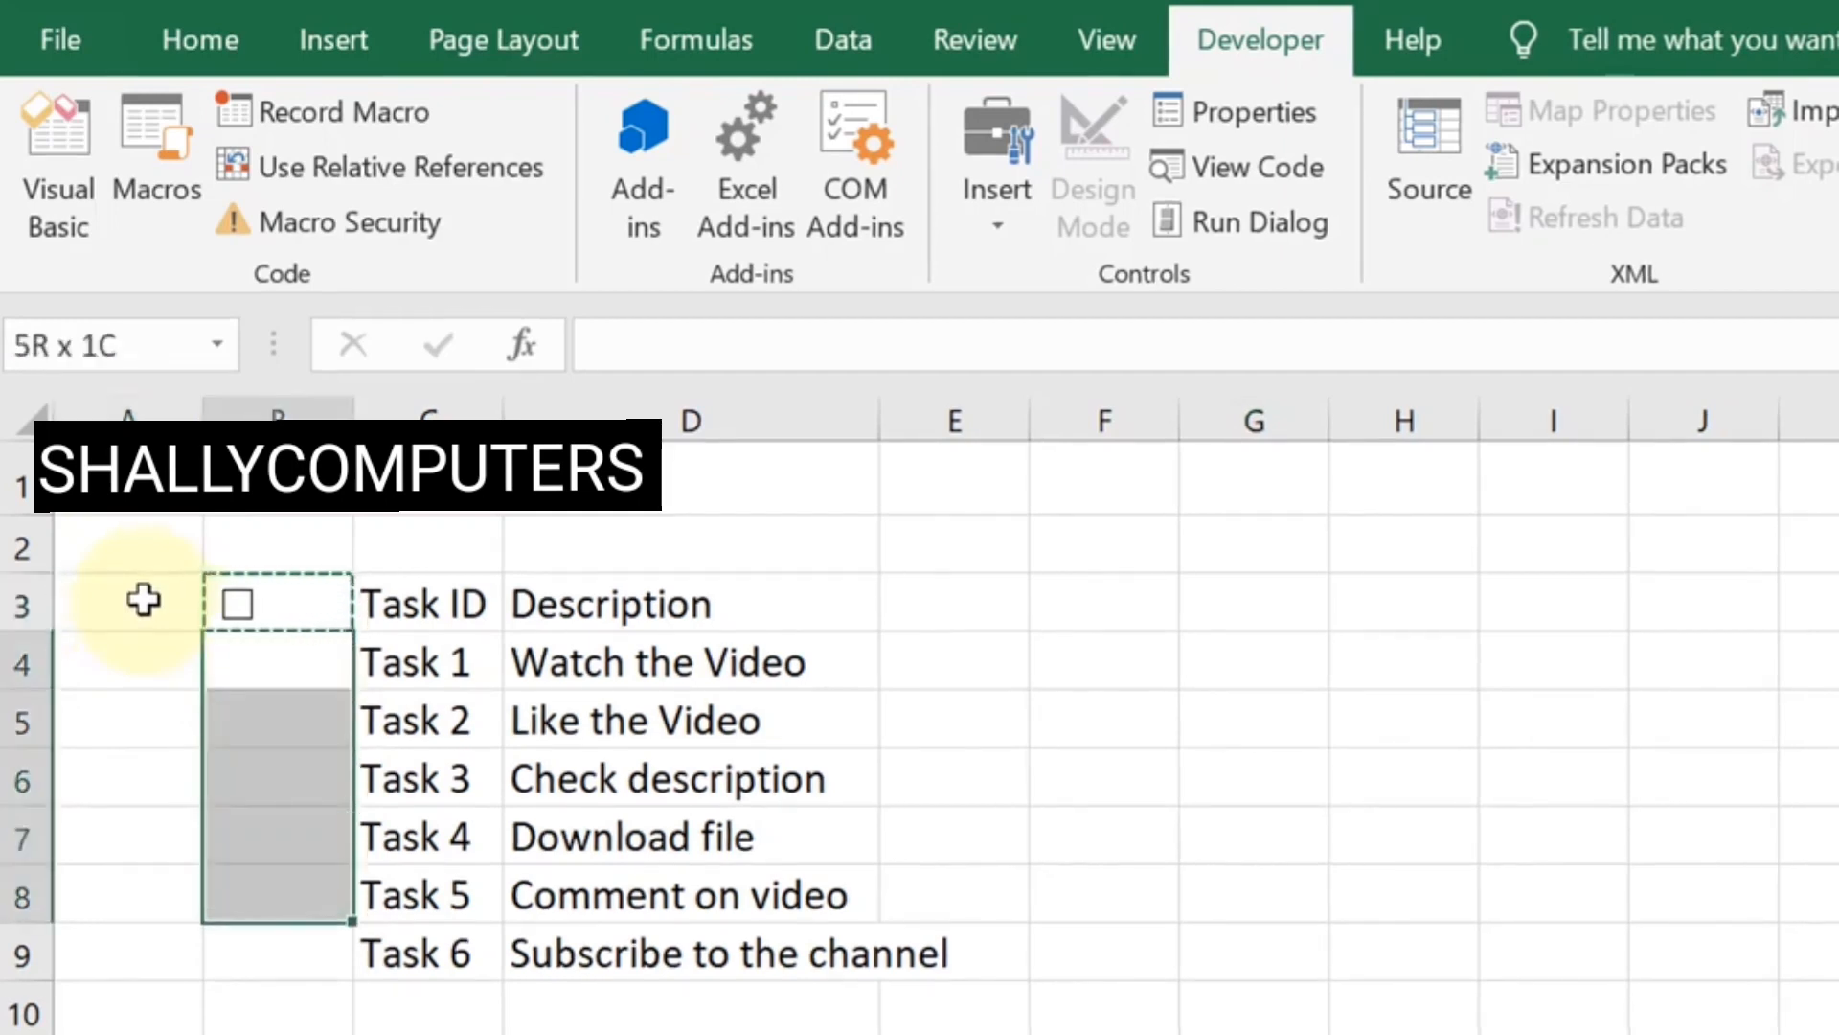
key(ctrl+v)
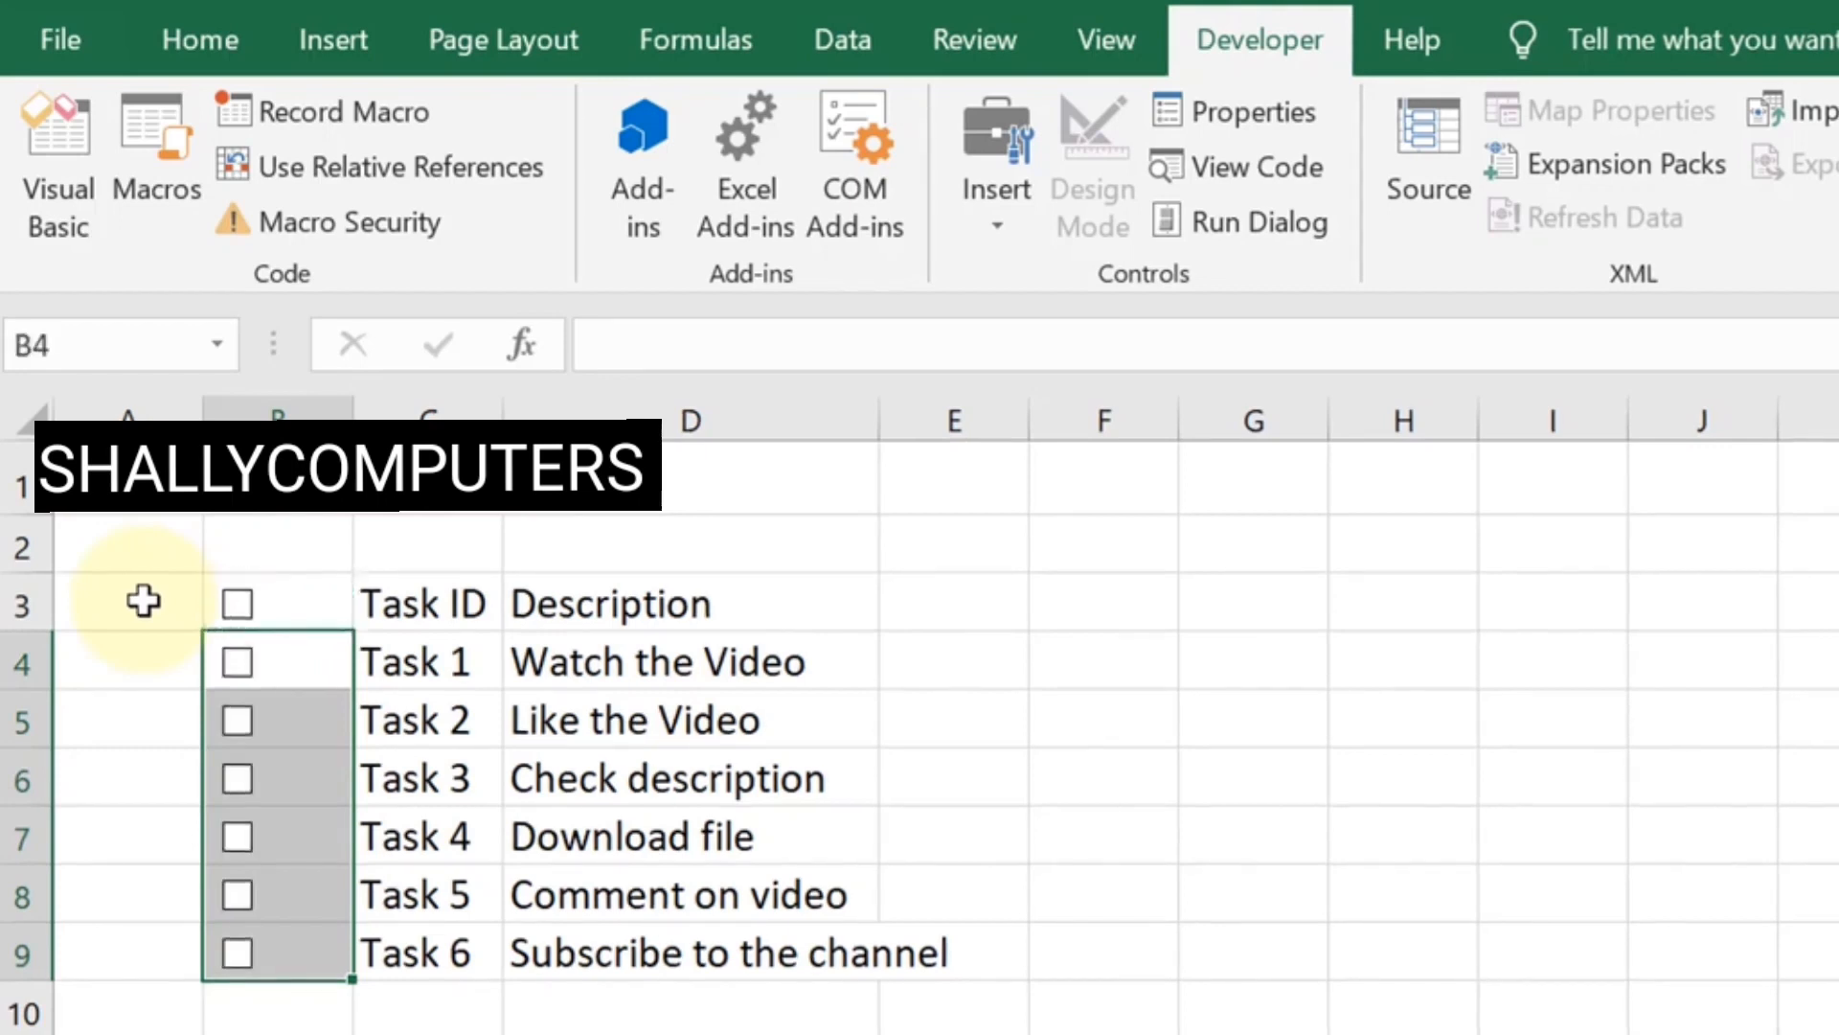
click(1428, 805)
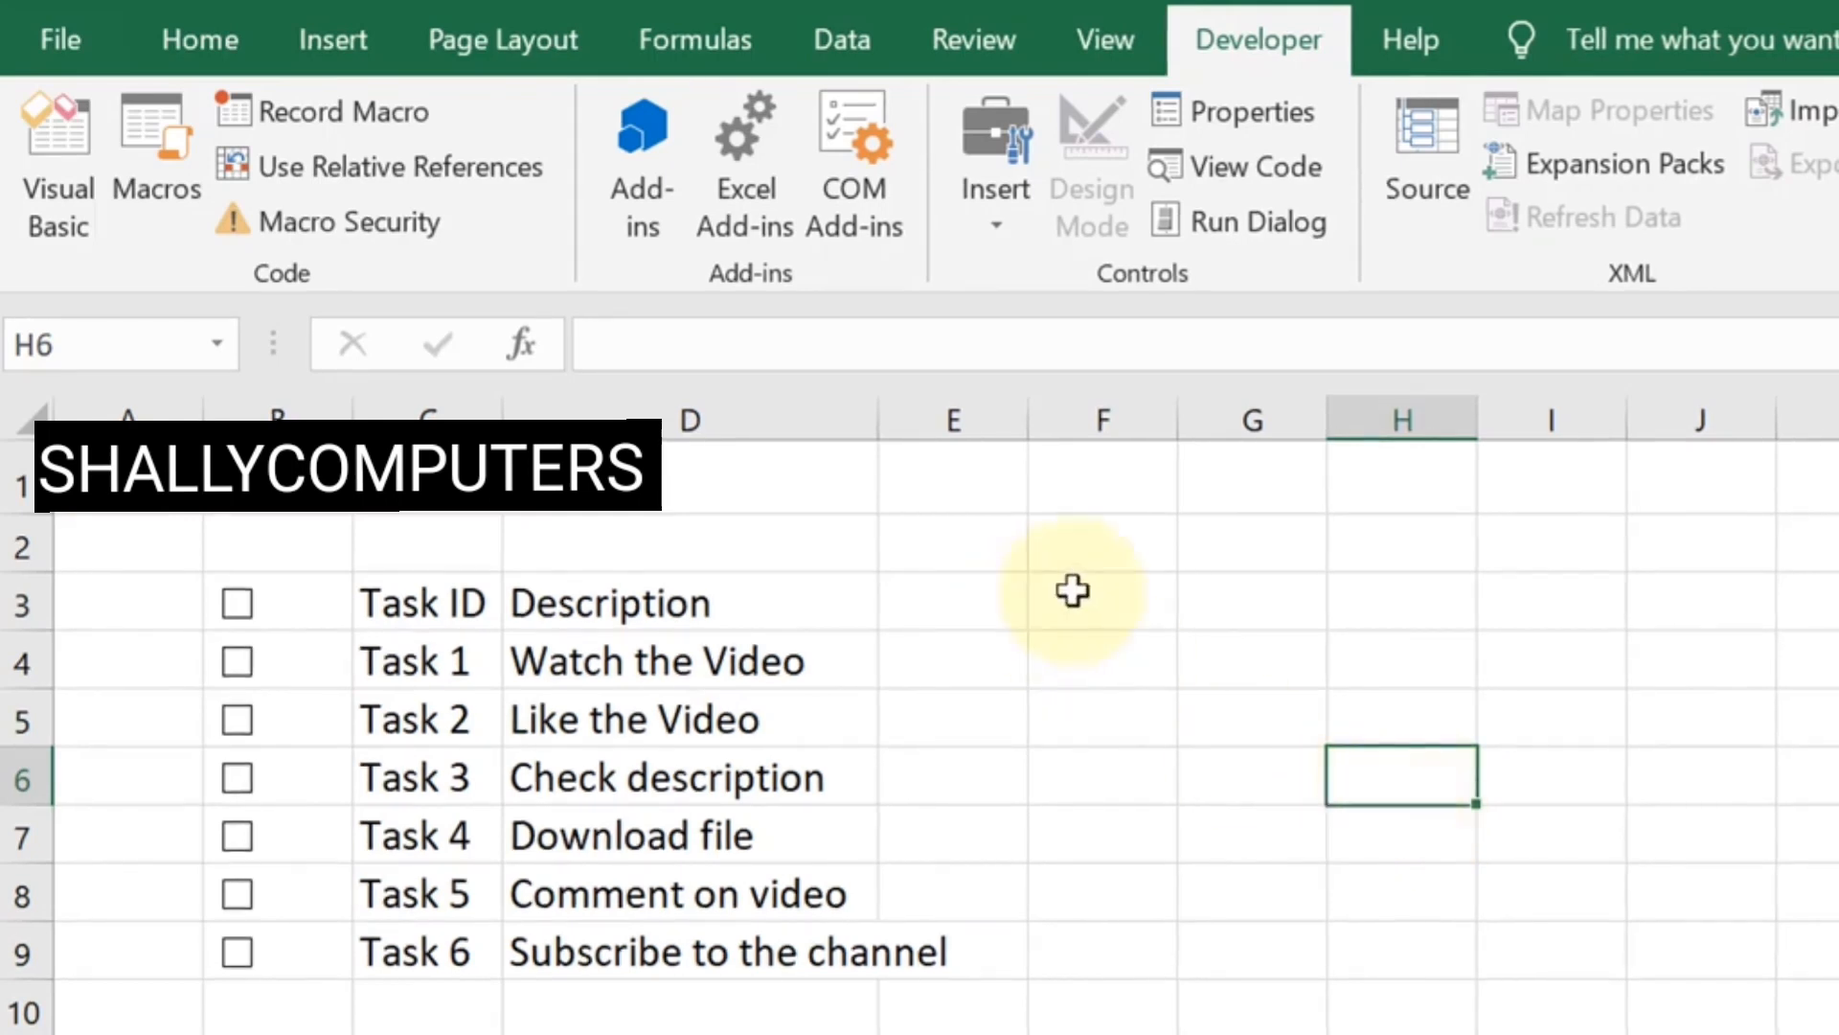
Widen the Description, Task ID and check box columns (D, C and B)
drag(874, 406, 996, 409)
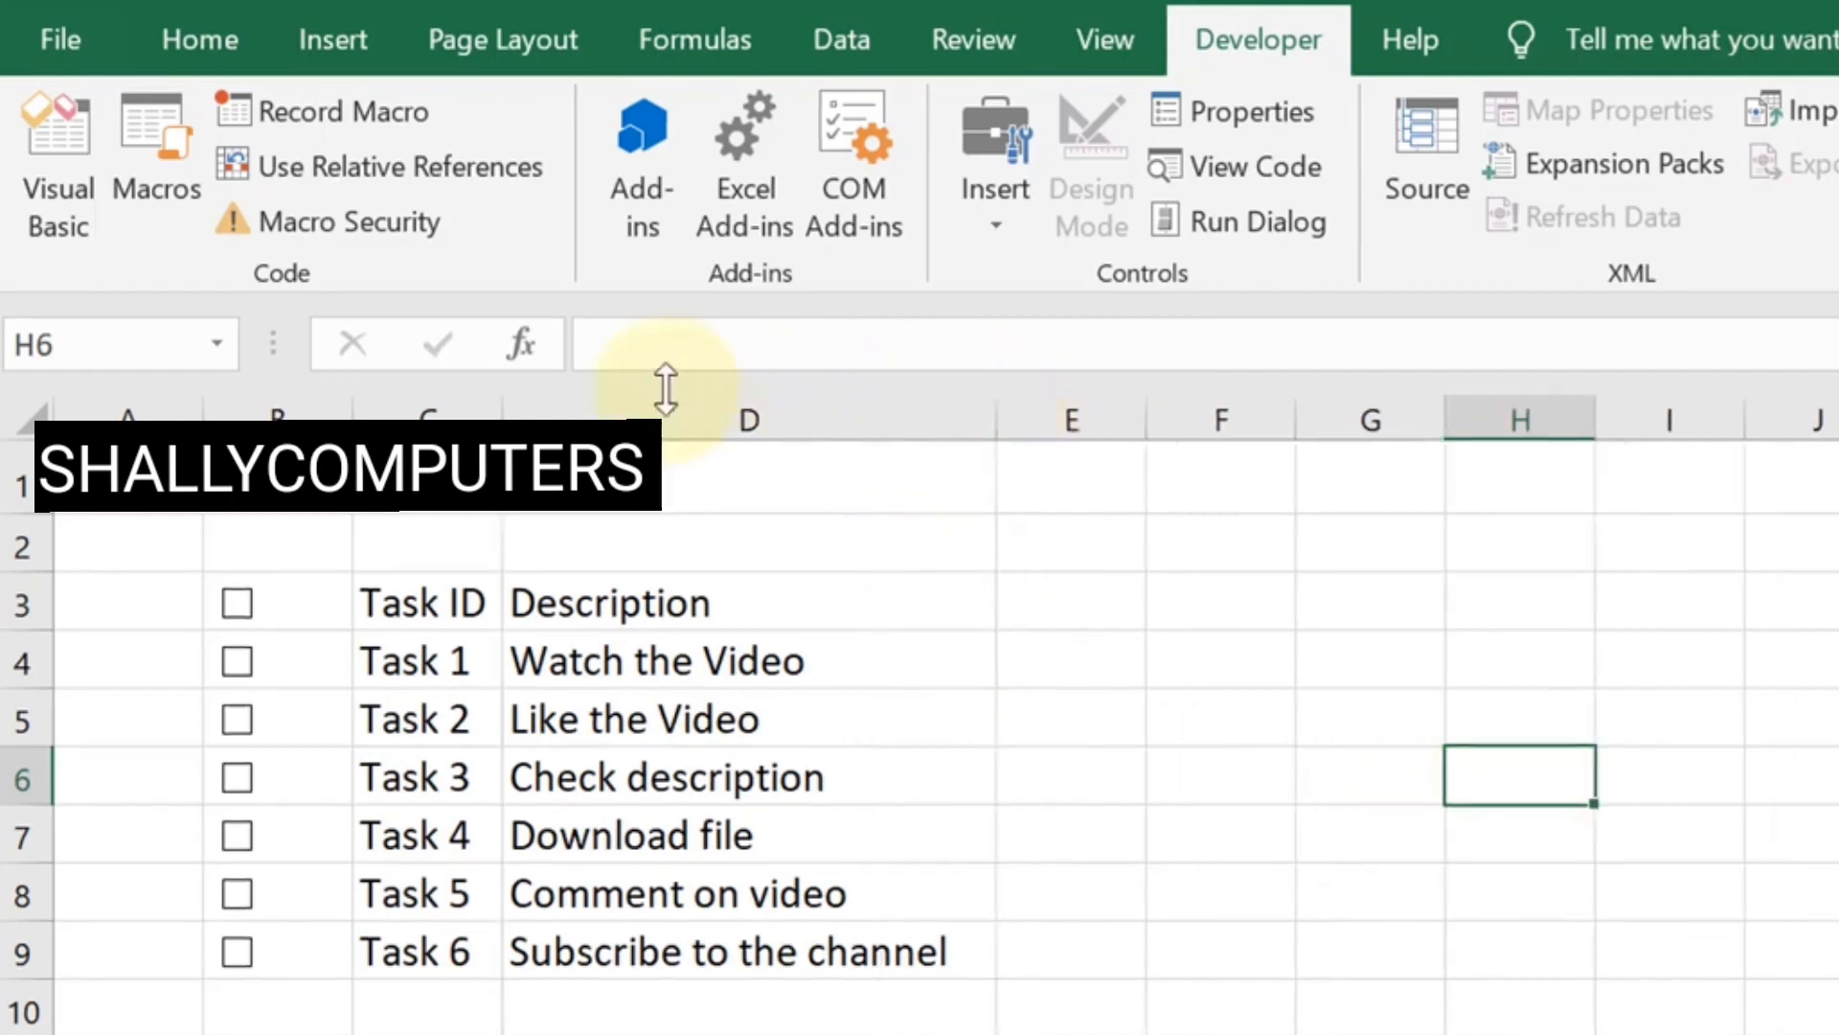
drag(505, 402, 616, 406)
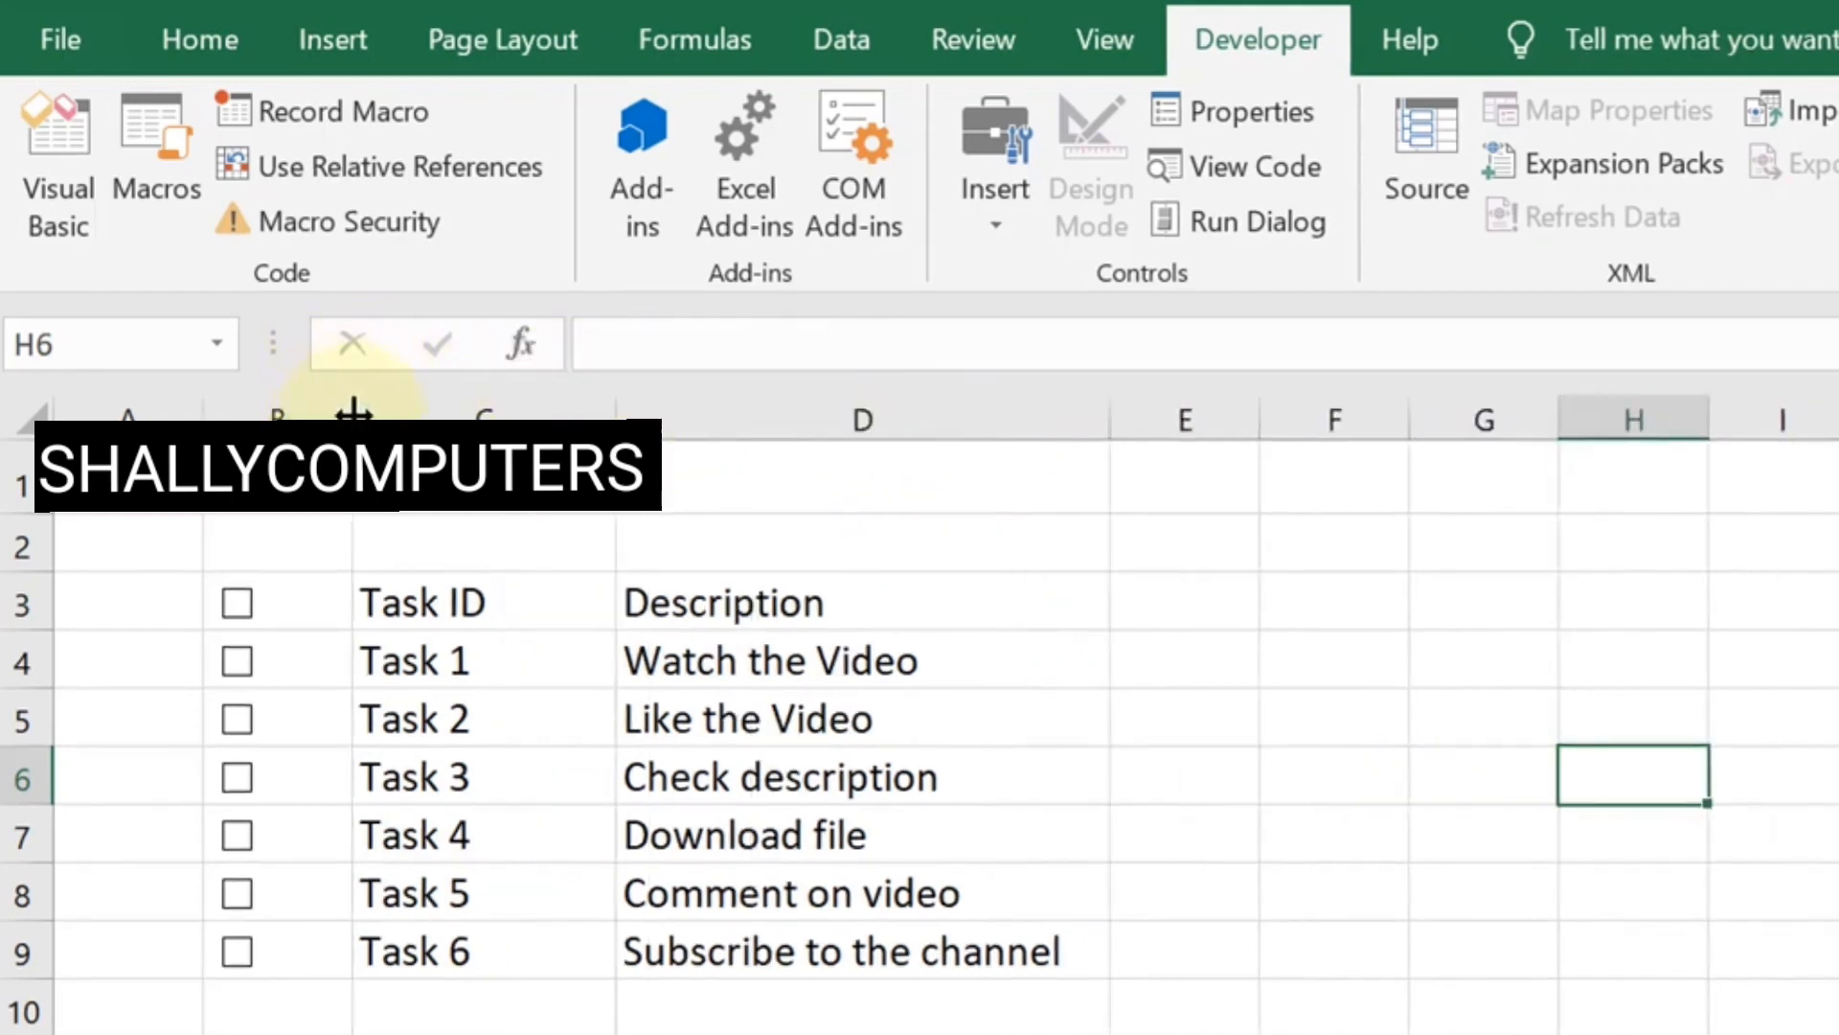
drag(354, 412, 450, 410)
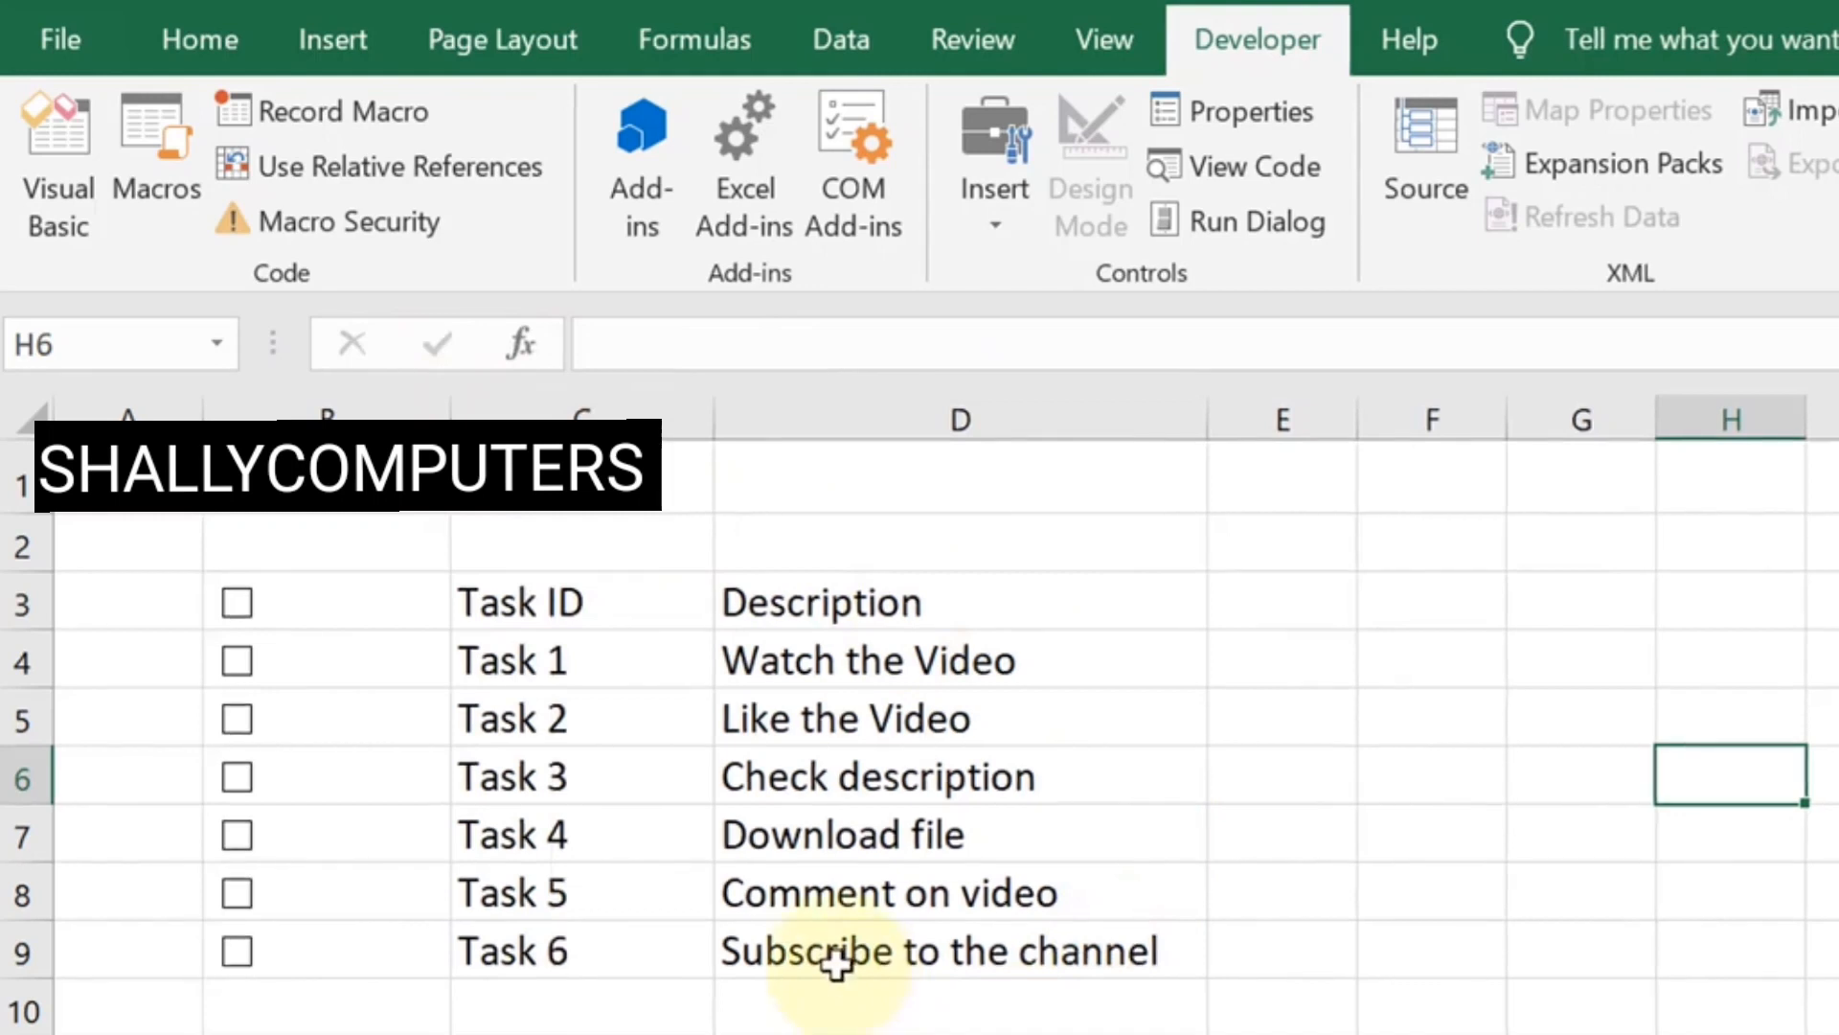
Link the header row's check box to cell B3 through its Format Control settings
click(236, 604)
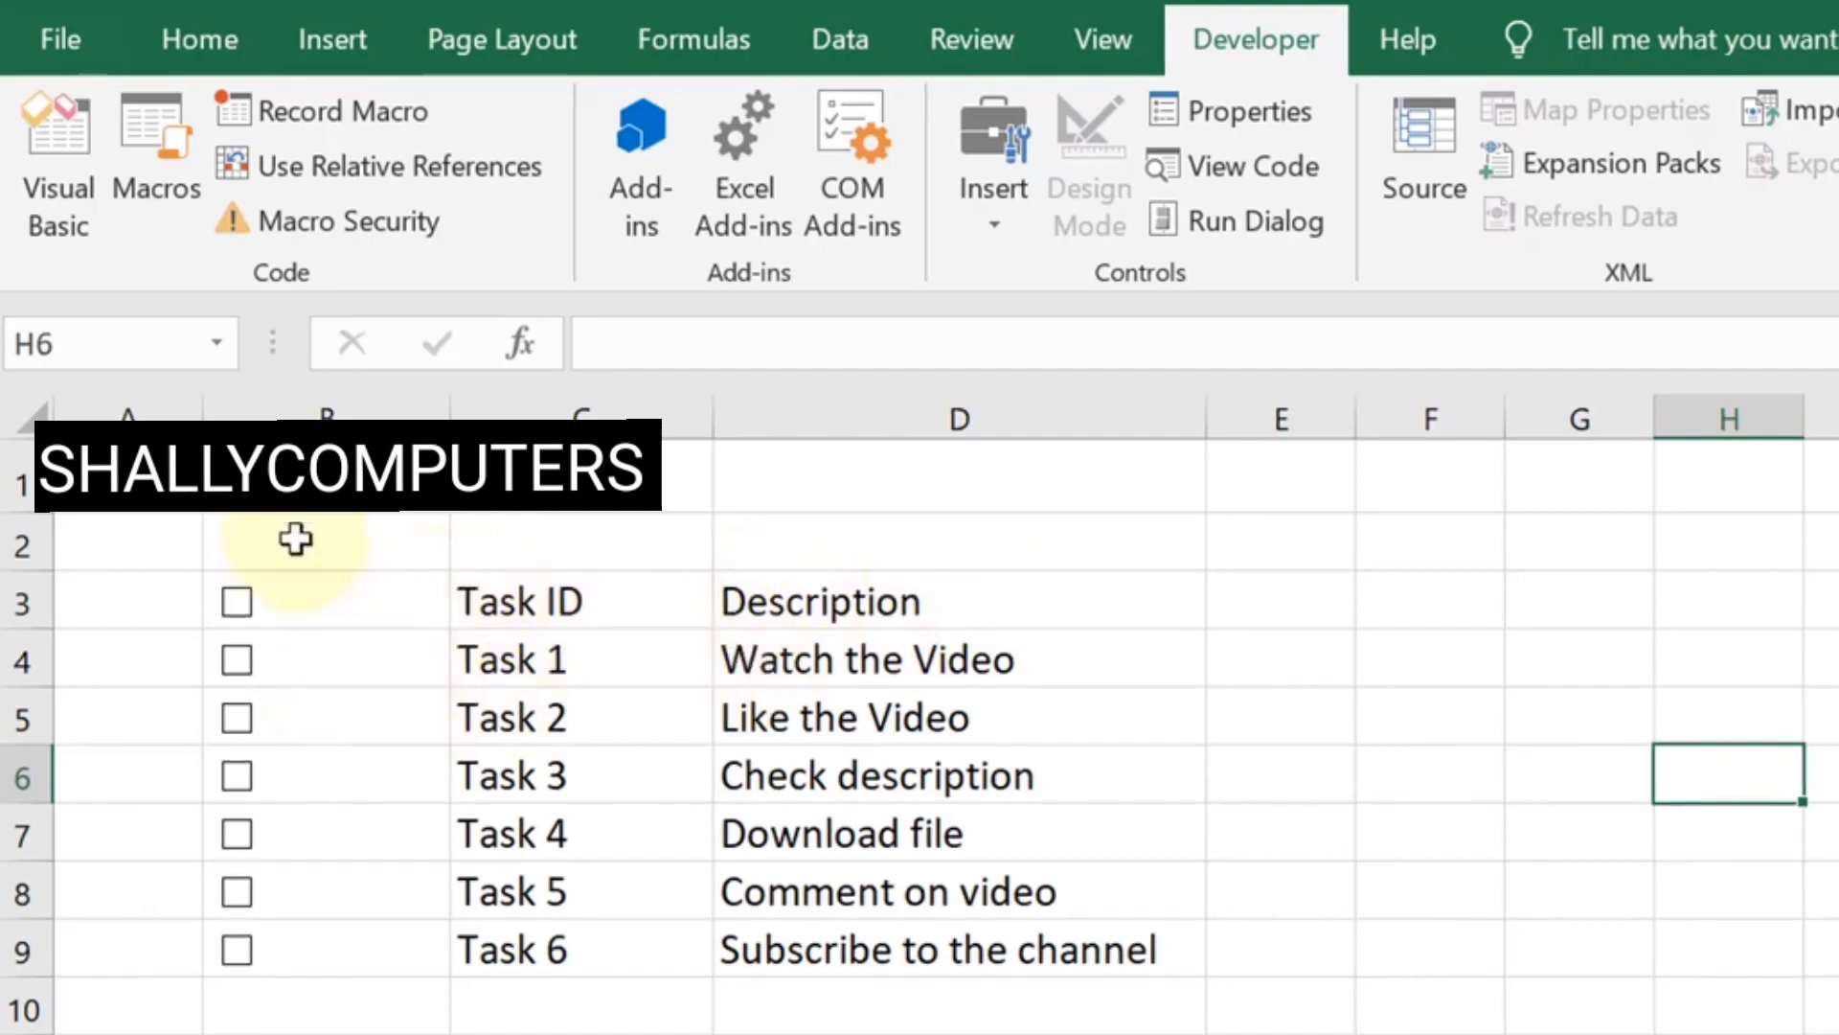
right_click(296, 611)
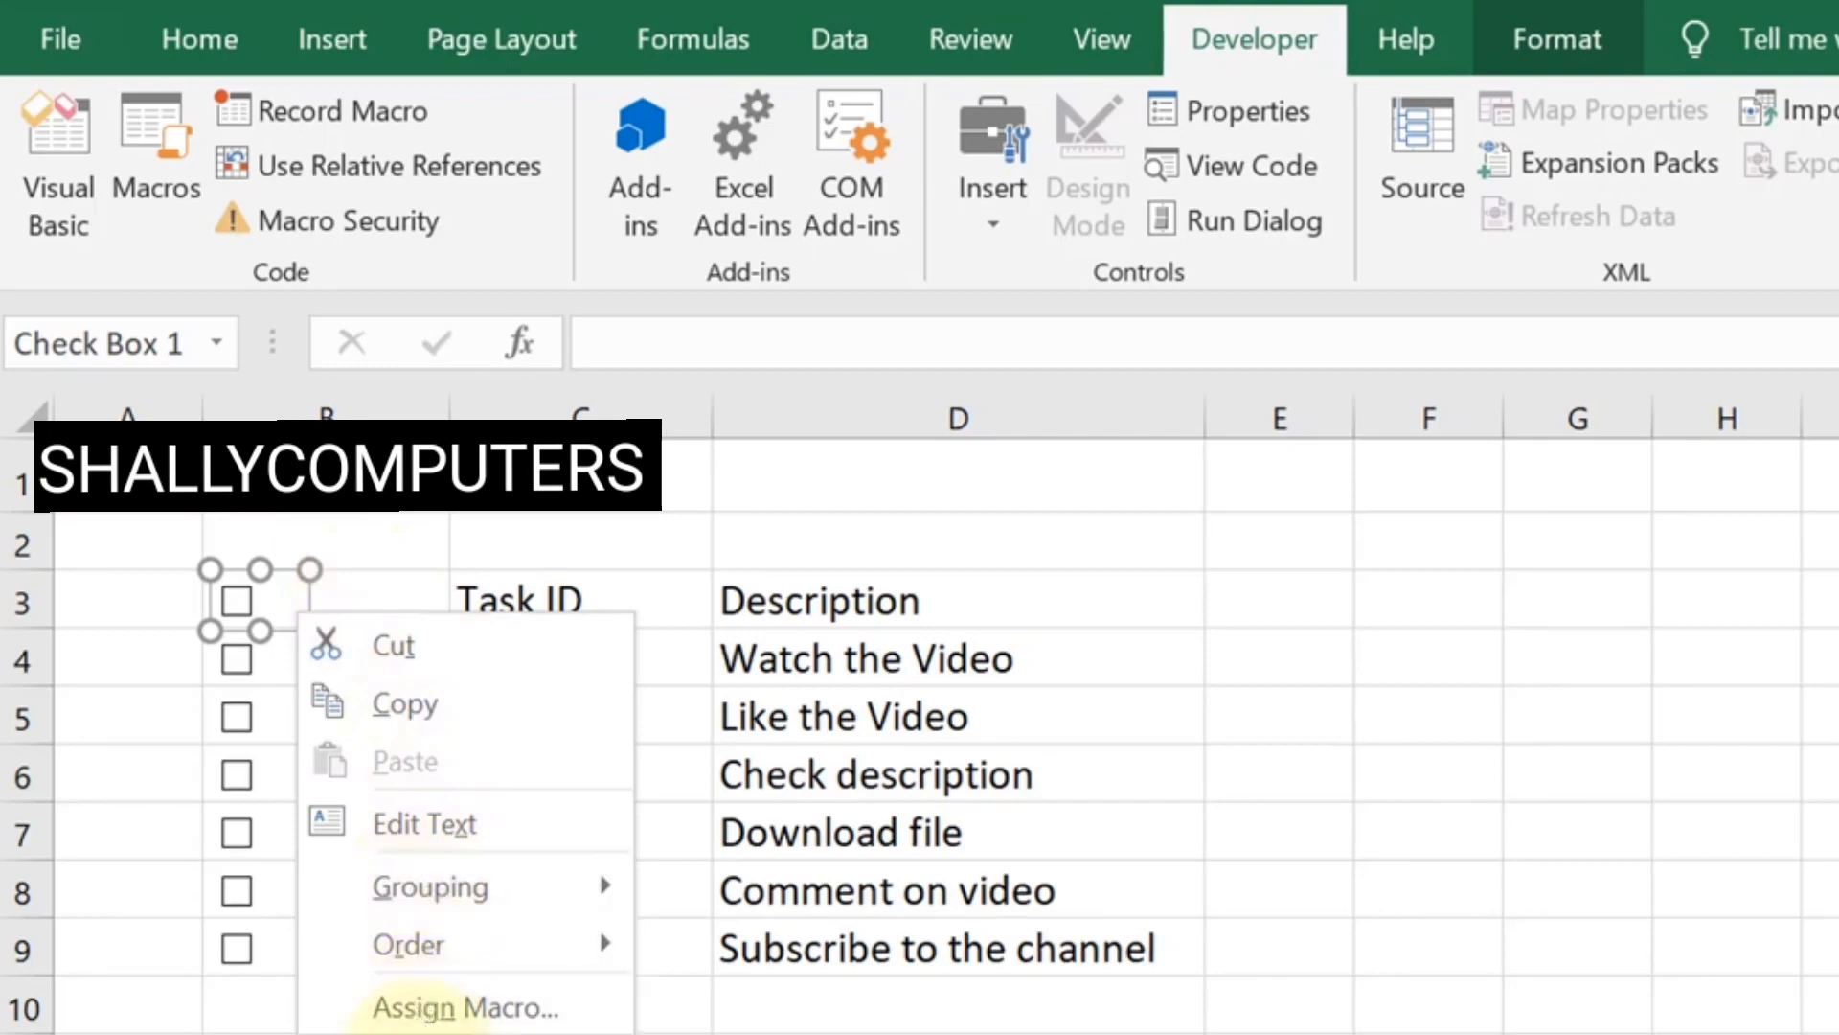
click(426, 1029)
click(1602, 469)
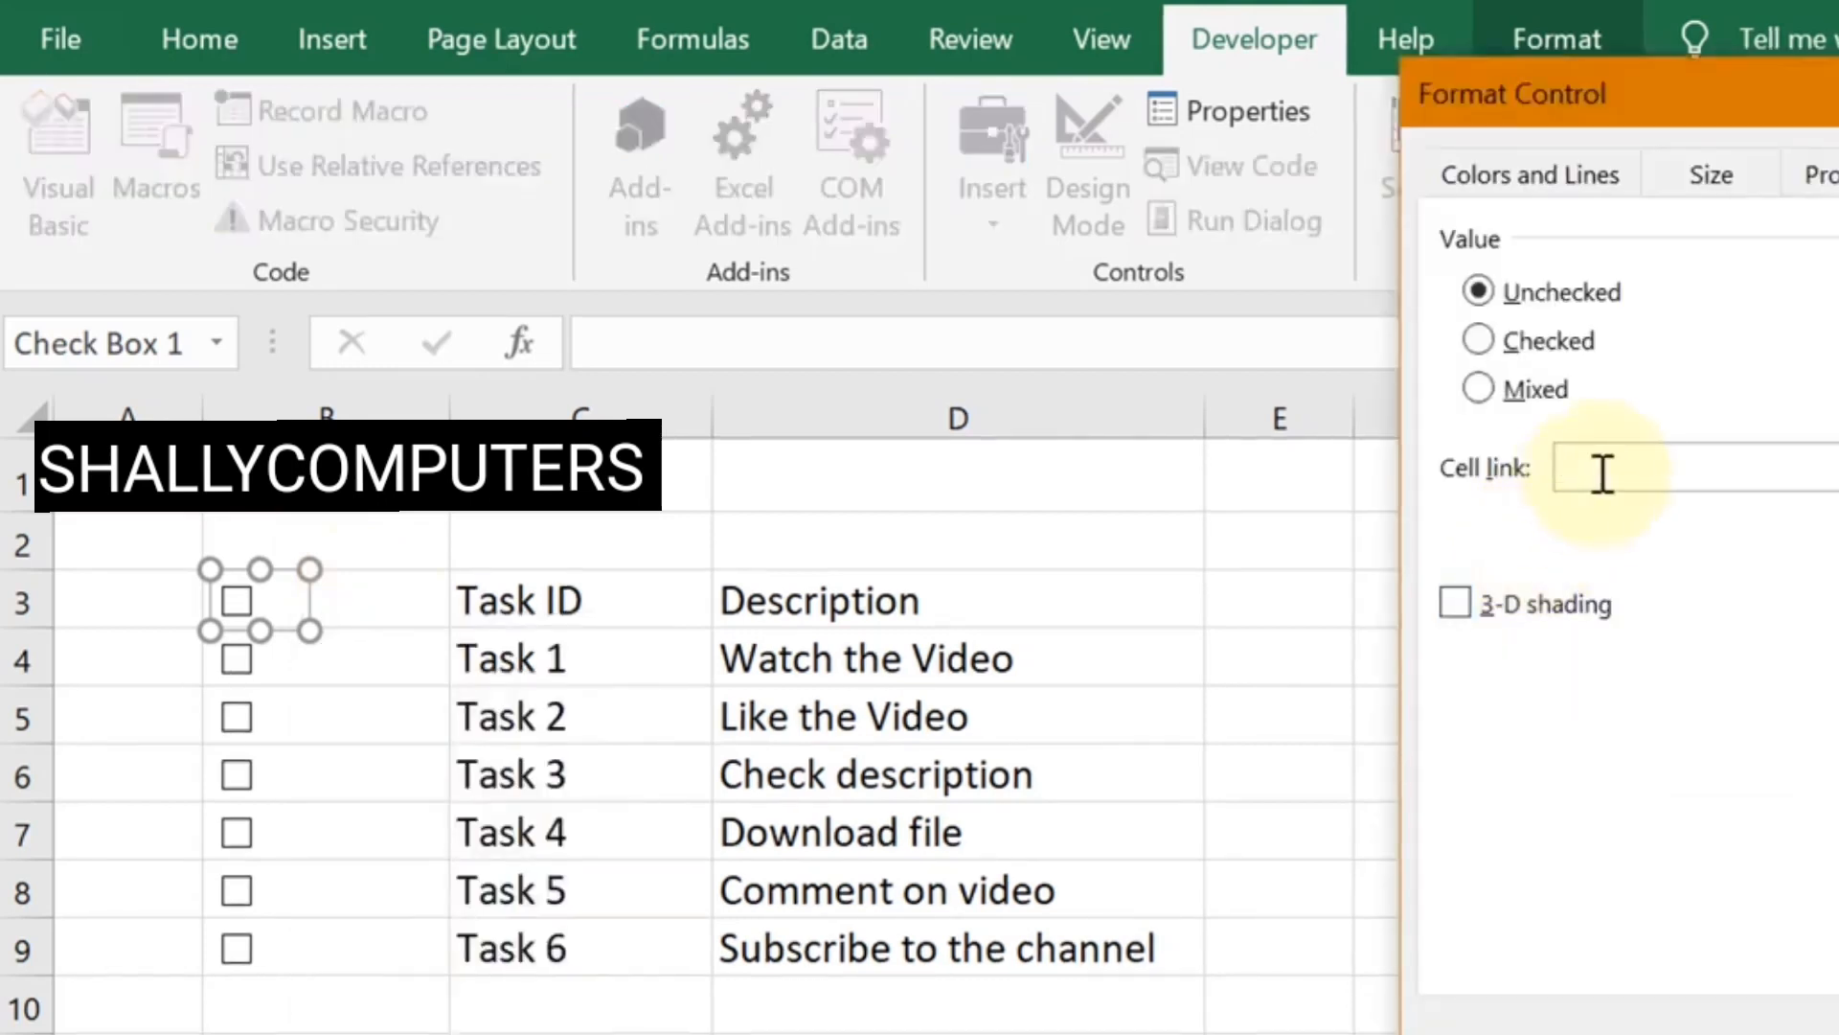
click(137, 607)
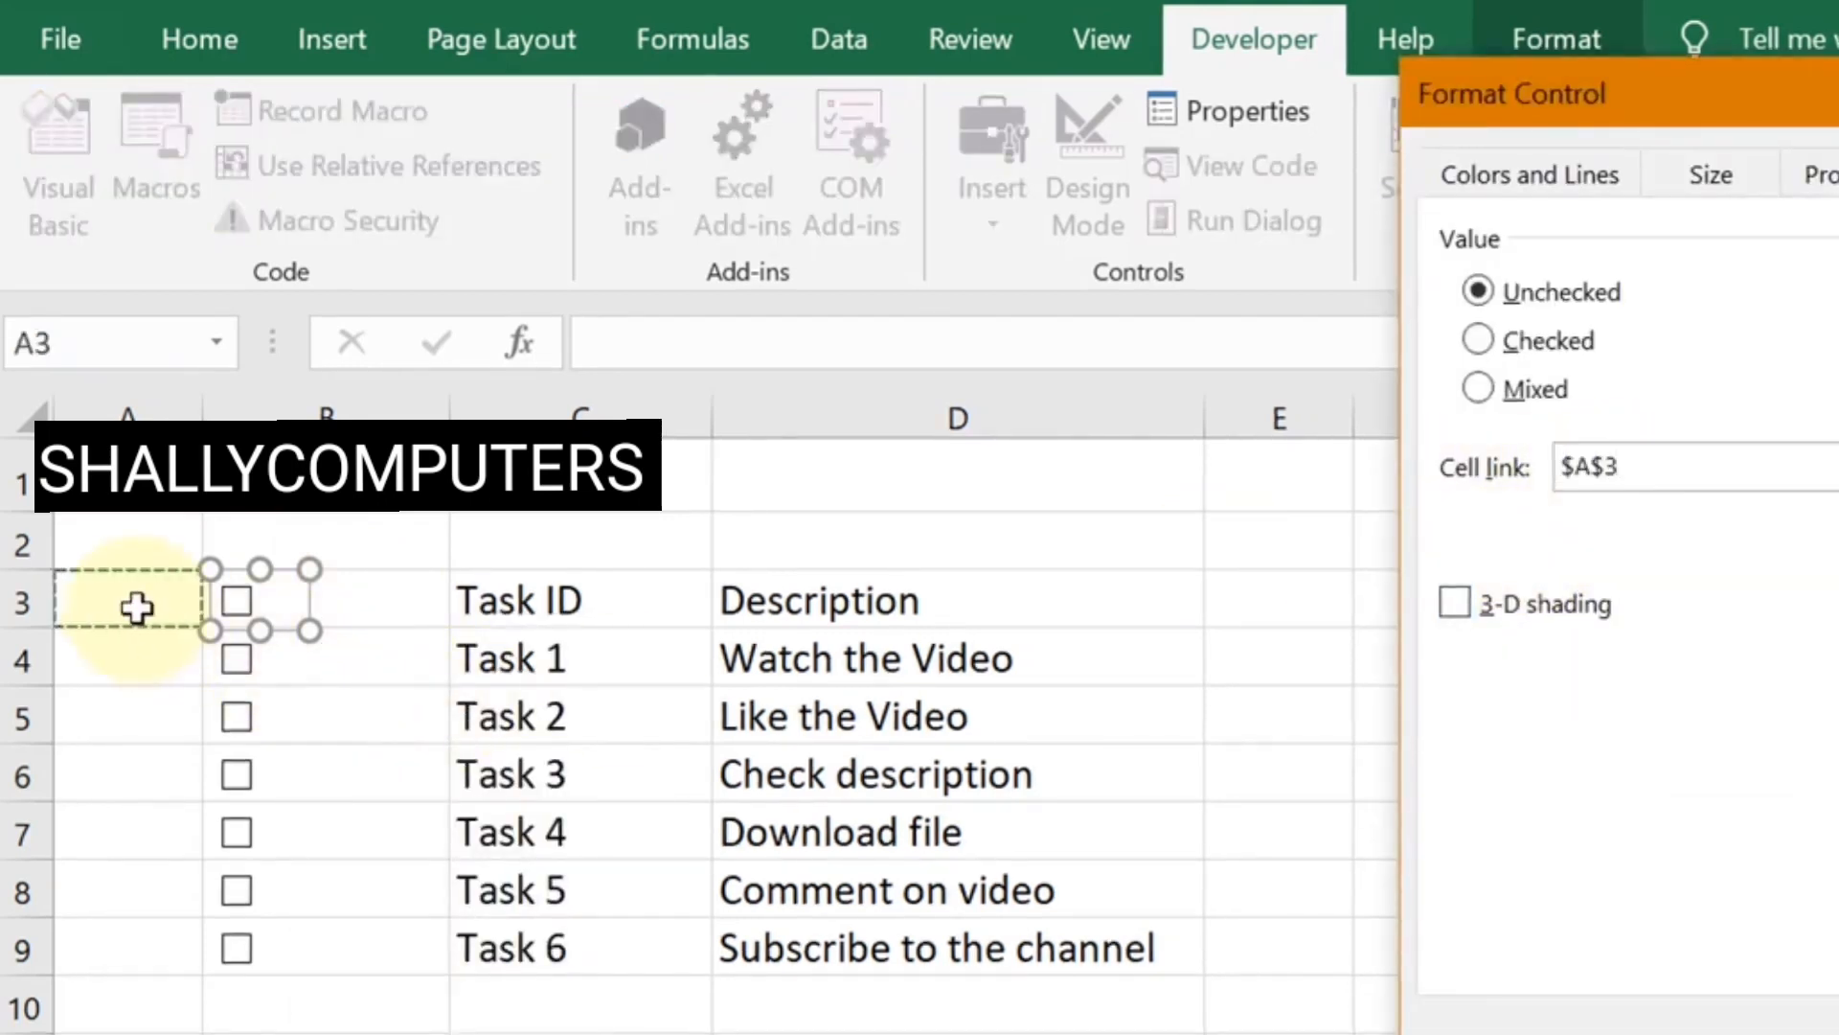
click(374, 596)
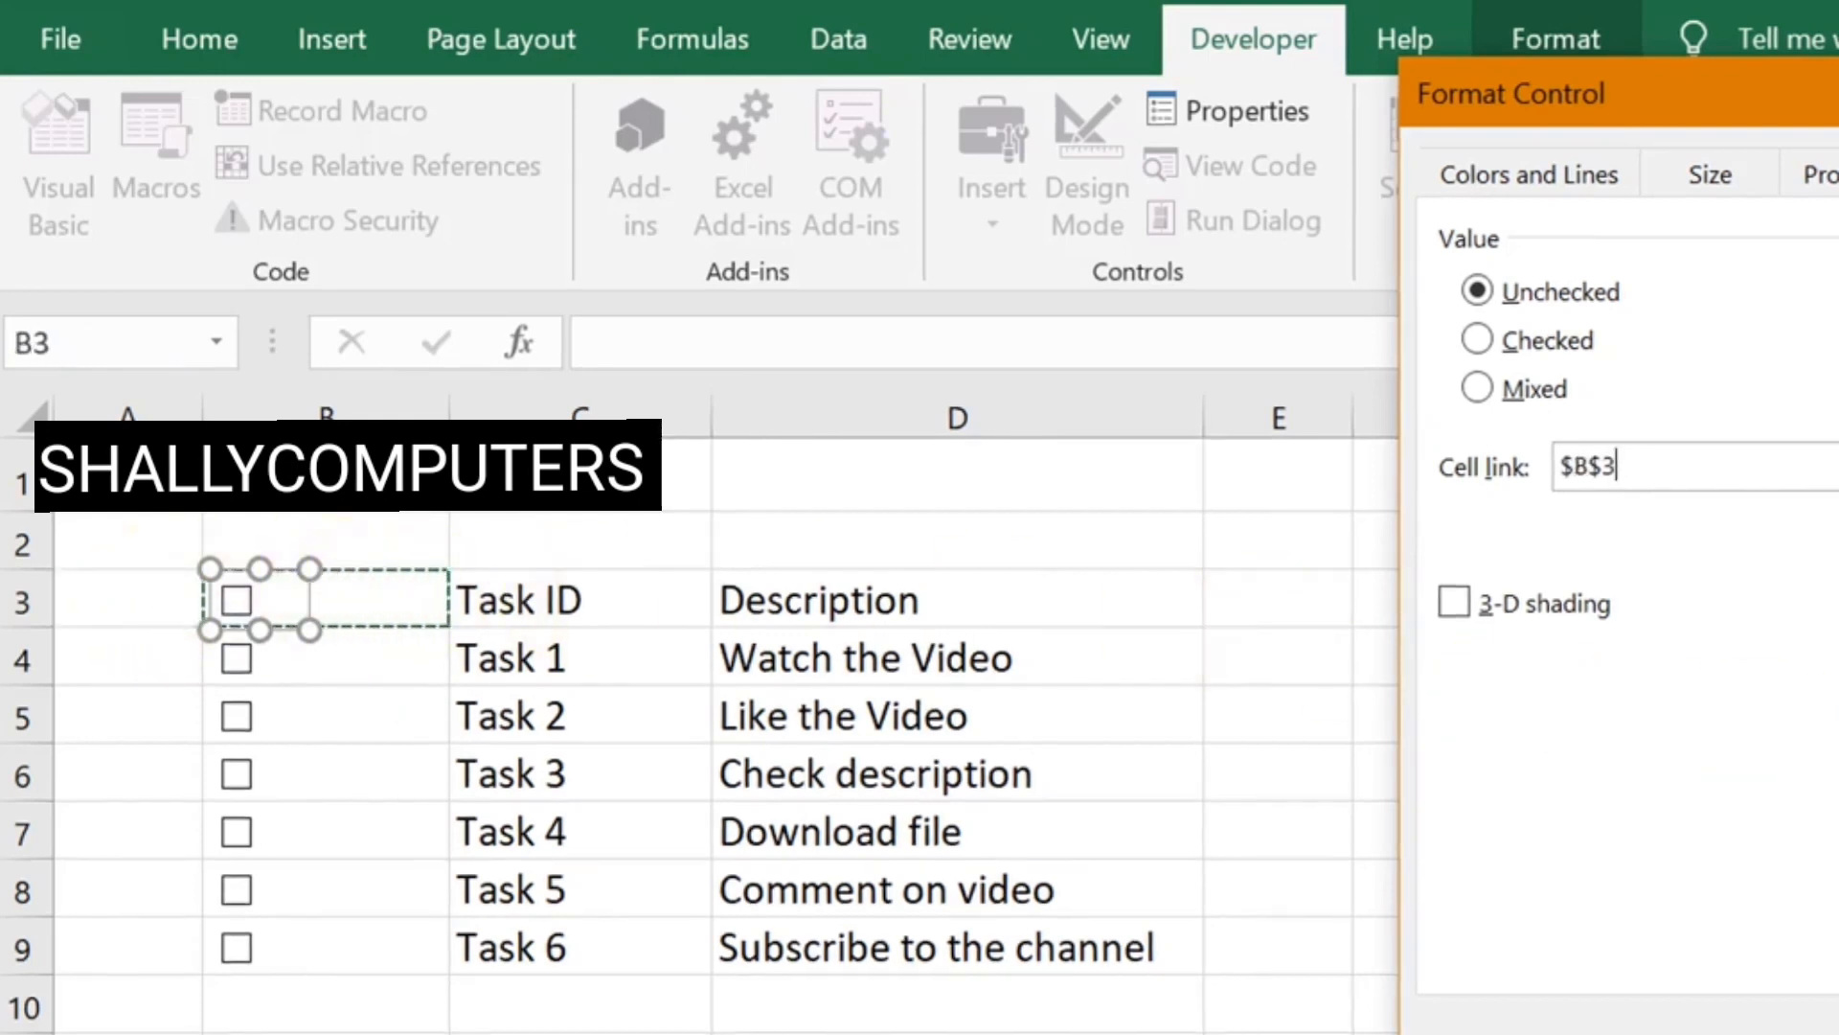
key(Return)
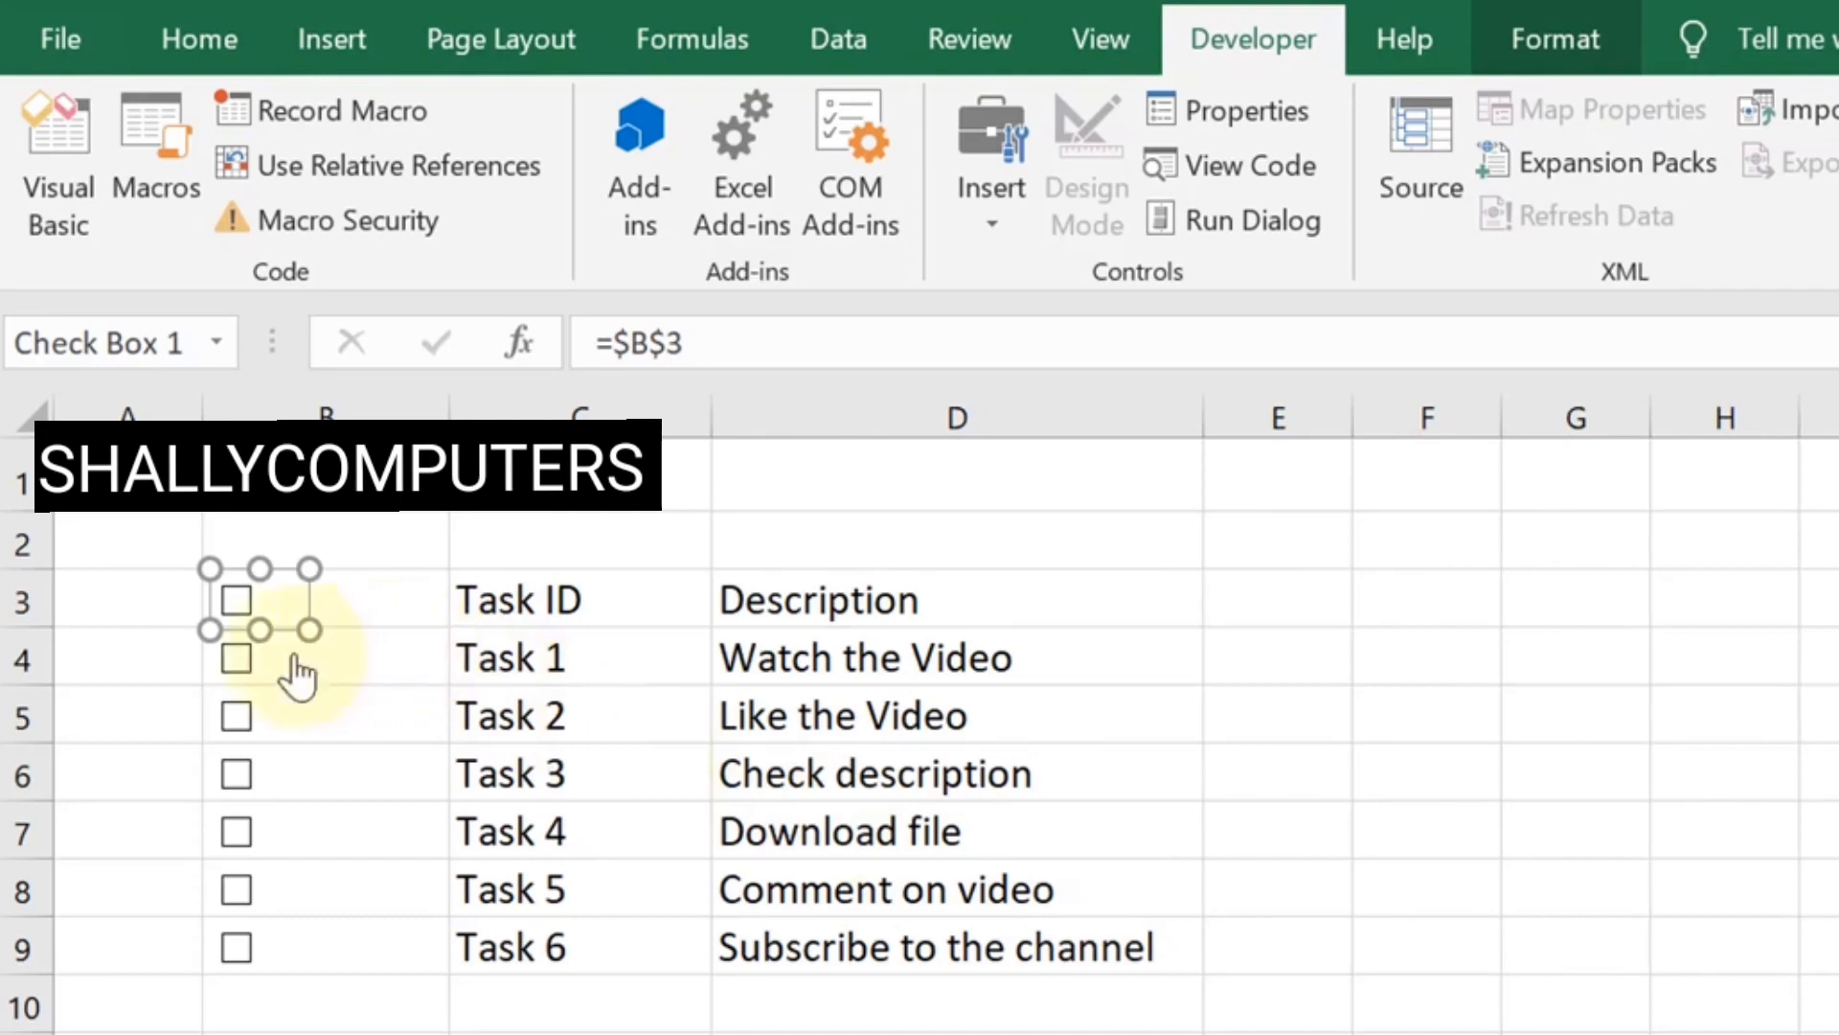
Link the Task 1 check box to cell B4 and the Task 2 check box to cell B5
right_click(259, 657)
click(383, 1032)
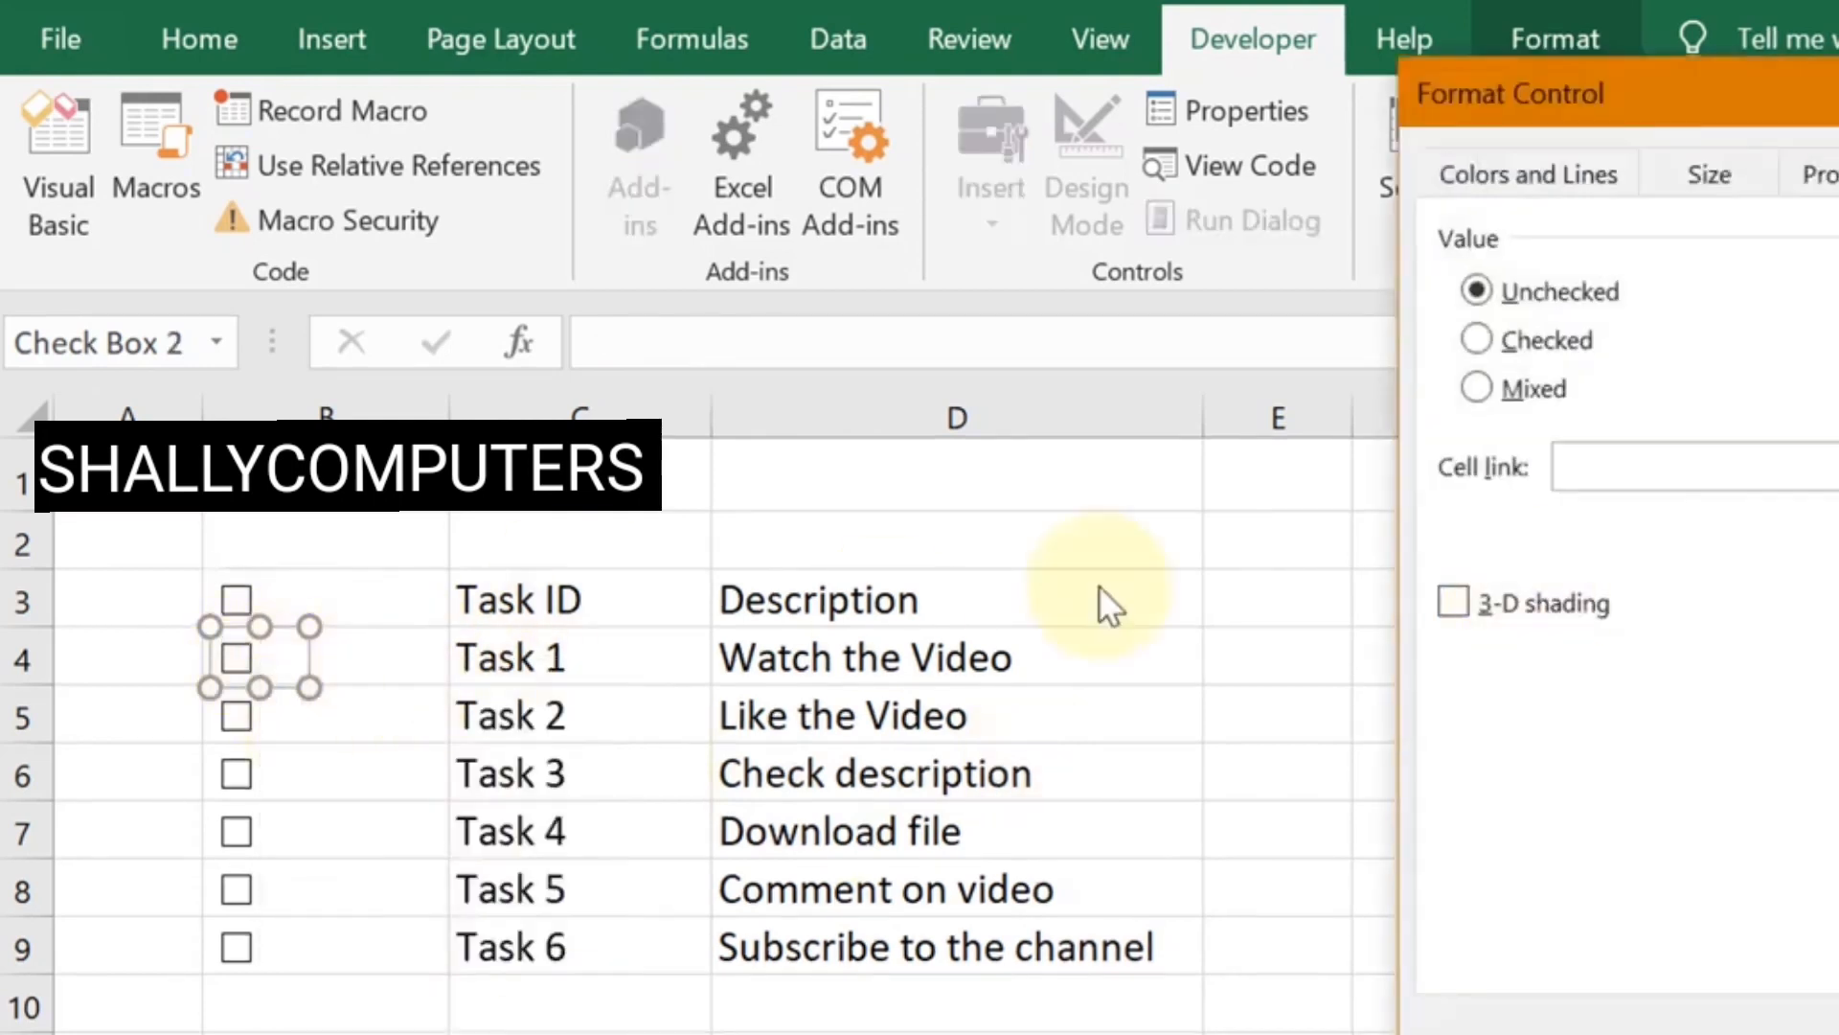
click(411, 648)
key(Return)
right_click(240, 715)
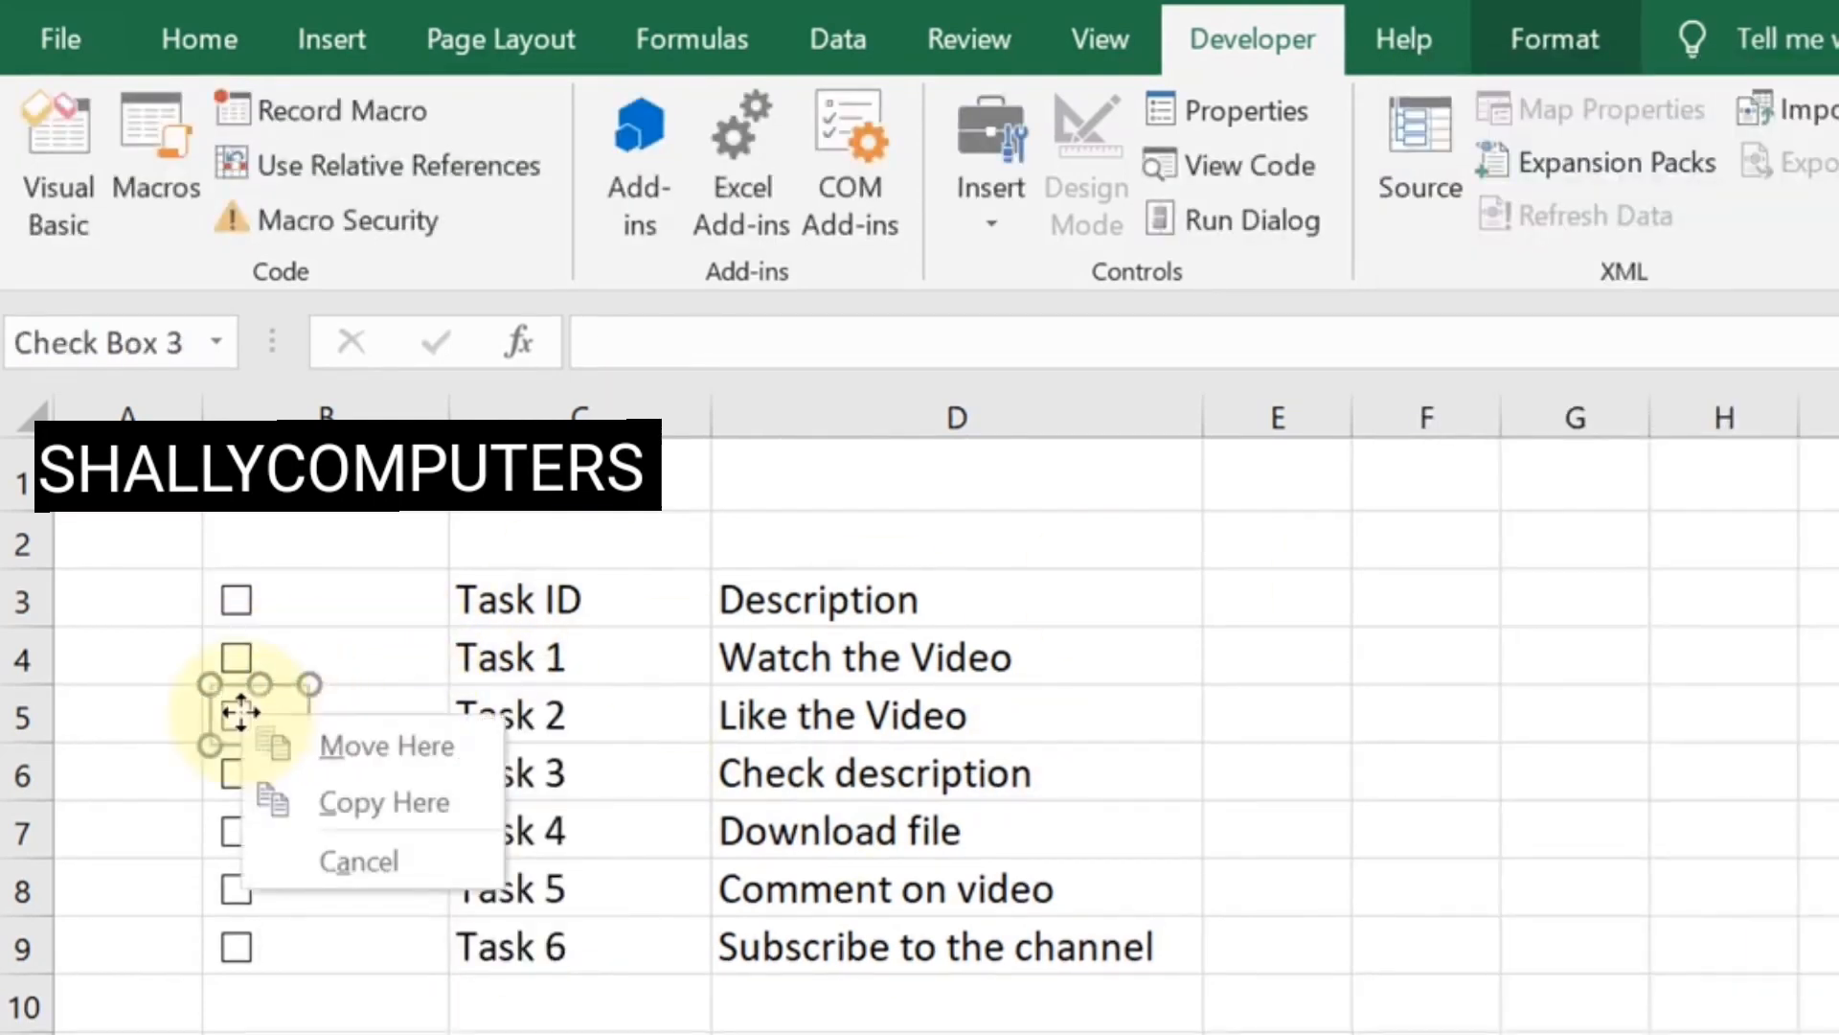
right_click(241, 717)
click(410, 1032)
click(413, 721)
key(Return)
Link the Task 3 check box to cell B6 and the Task 4 check box to cell B7
right_click(236, 774)
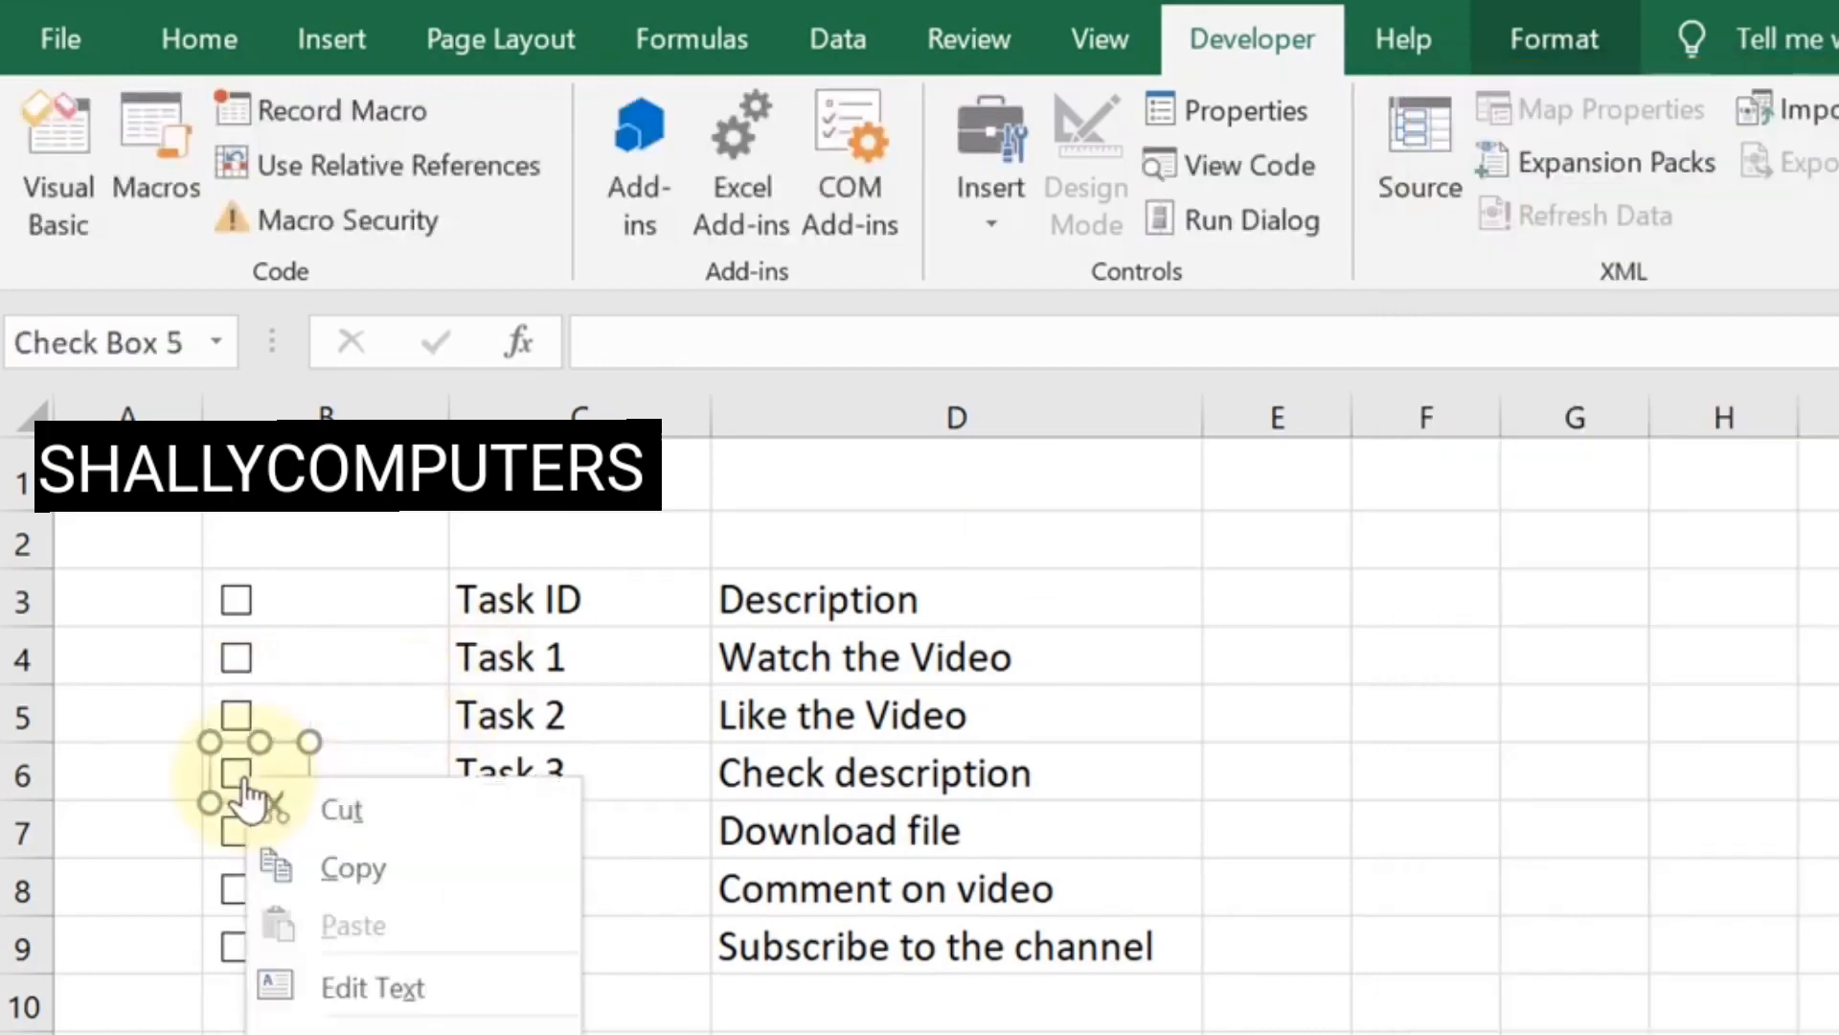
click(383, 1032)
click(369, 776)
key(Return)
right_click(234, 831)
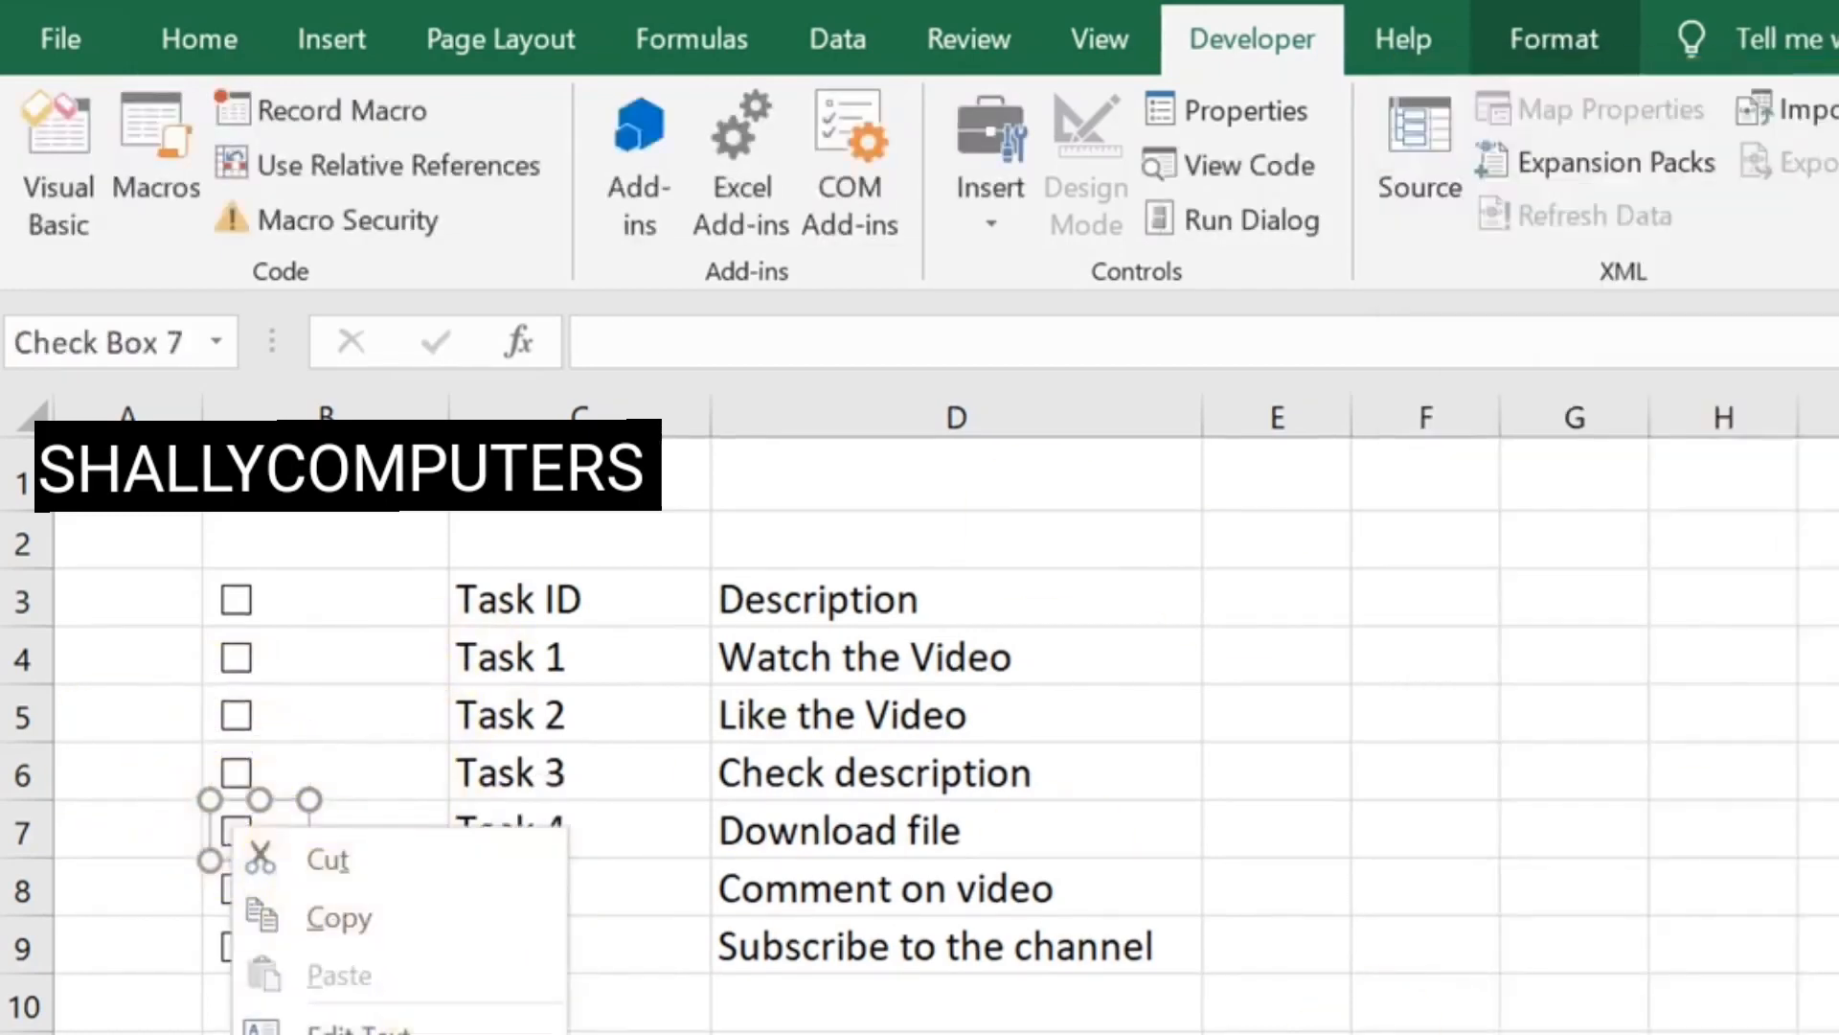
click(383, 1032)
click(385, 829)
key(Return)
Link the Task 5 check box to cell B8 and the Task 6 check box to cell B9
right_click(240, 885)
click(393, 1032)
click(383, 888)
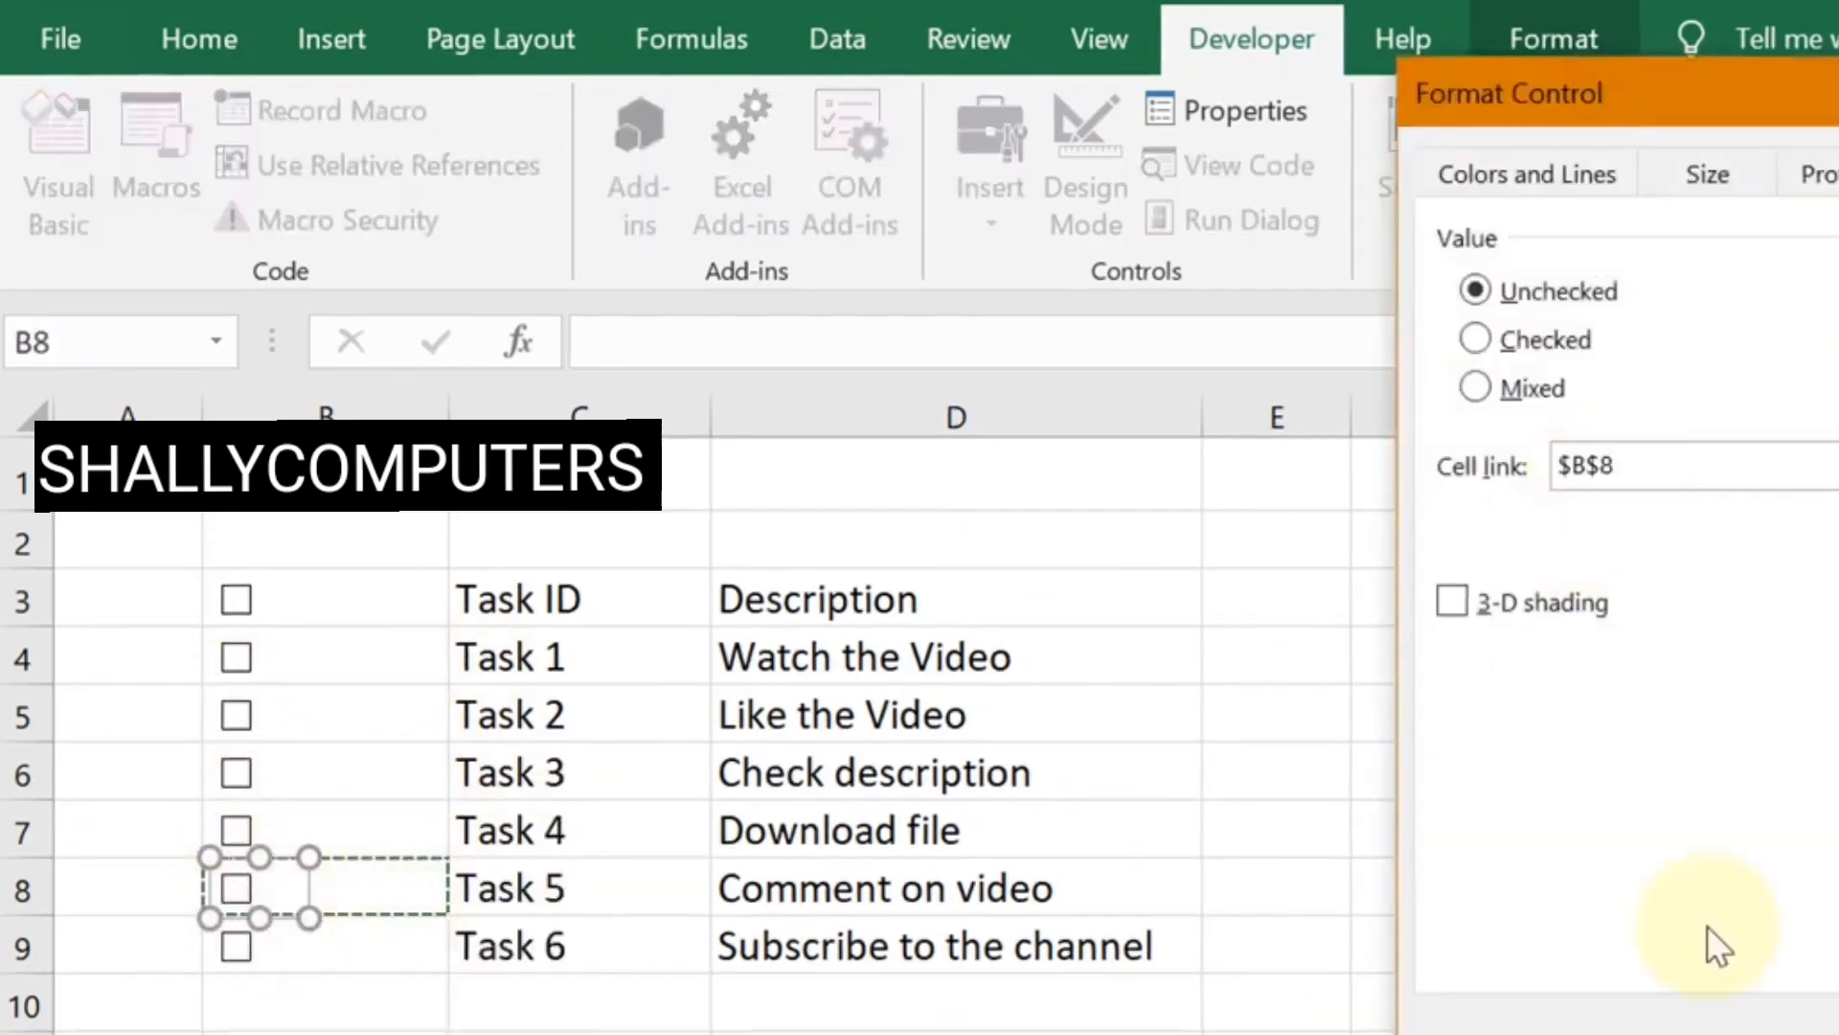
key(Return)
right_click(236, 944)
click(383, 1031)
click(383, 946)
key(Return)
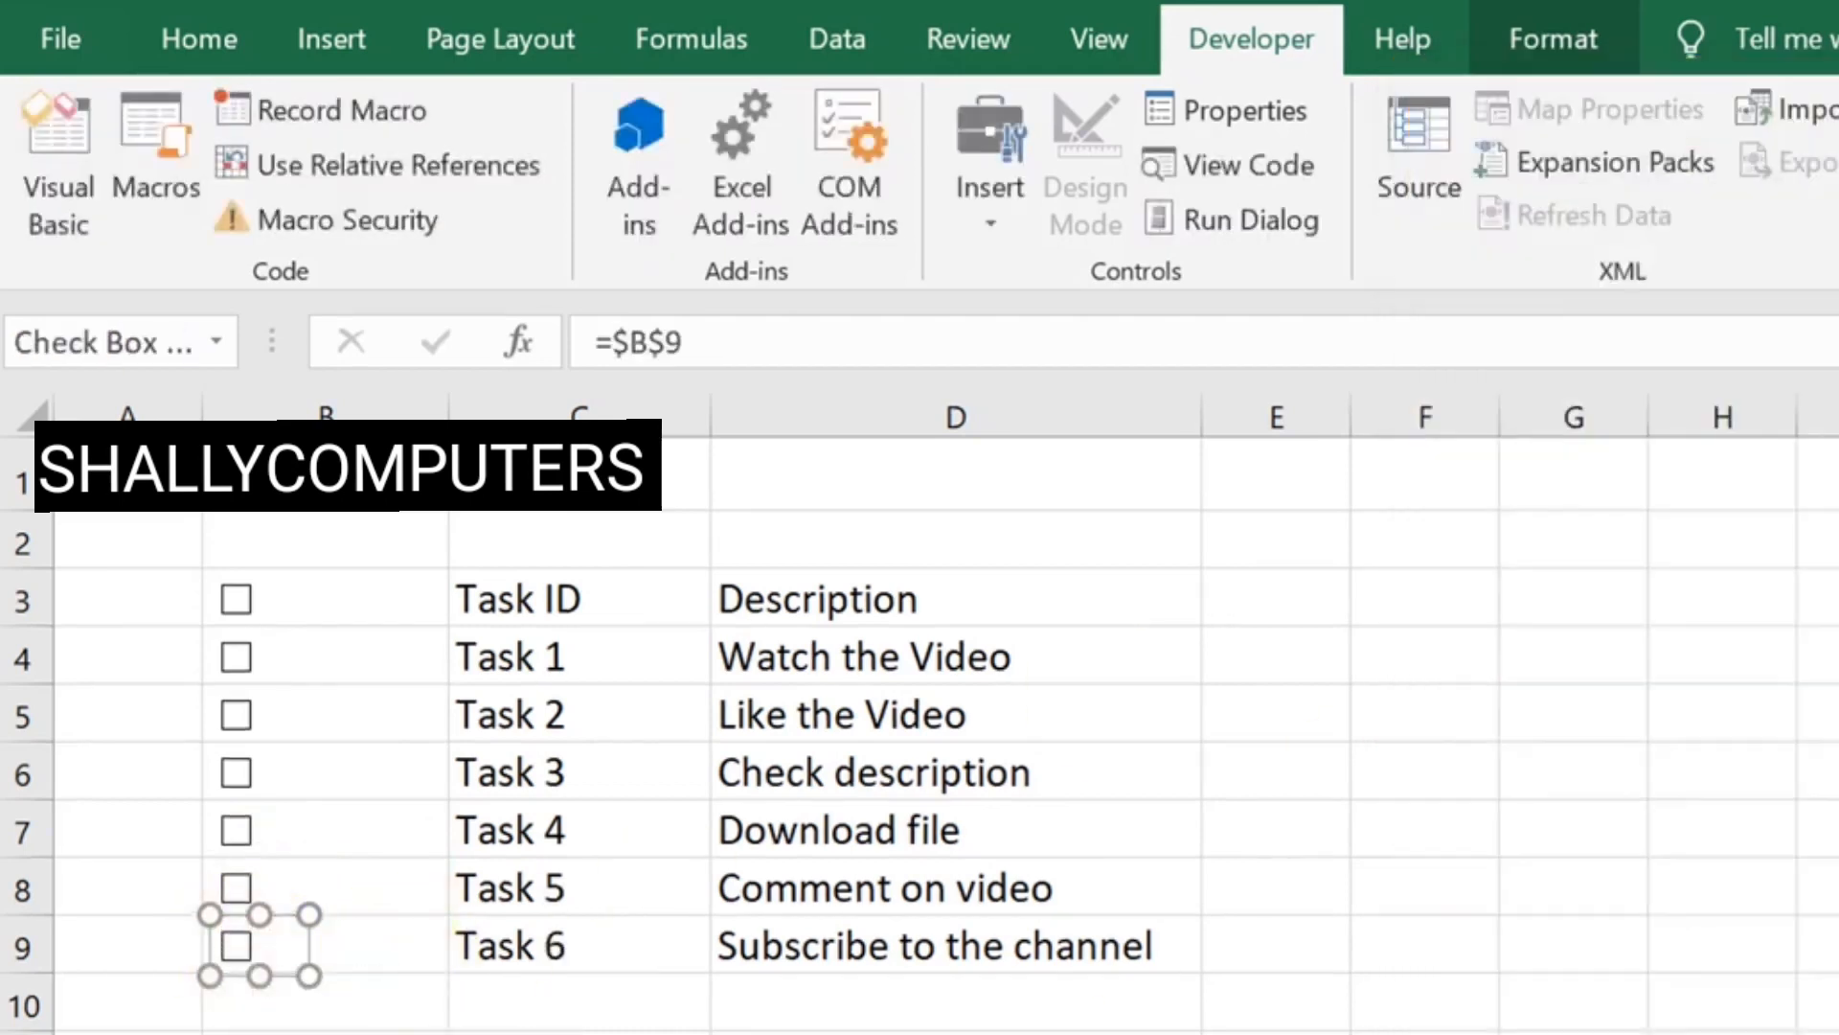
Test the linked check boxes by ticking Tasks 3 to 6 and the header row, and clearing Task 1
click(402, 1031)
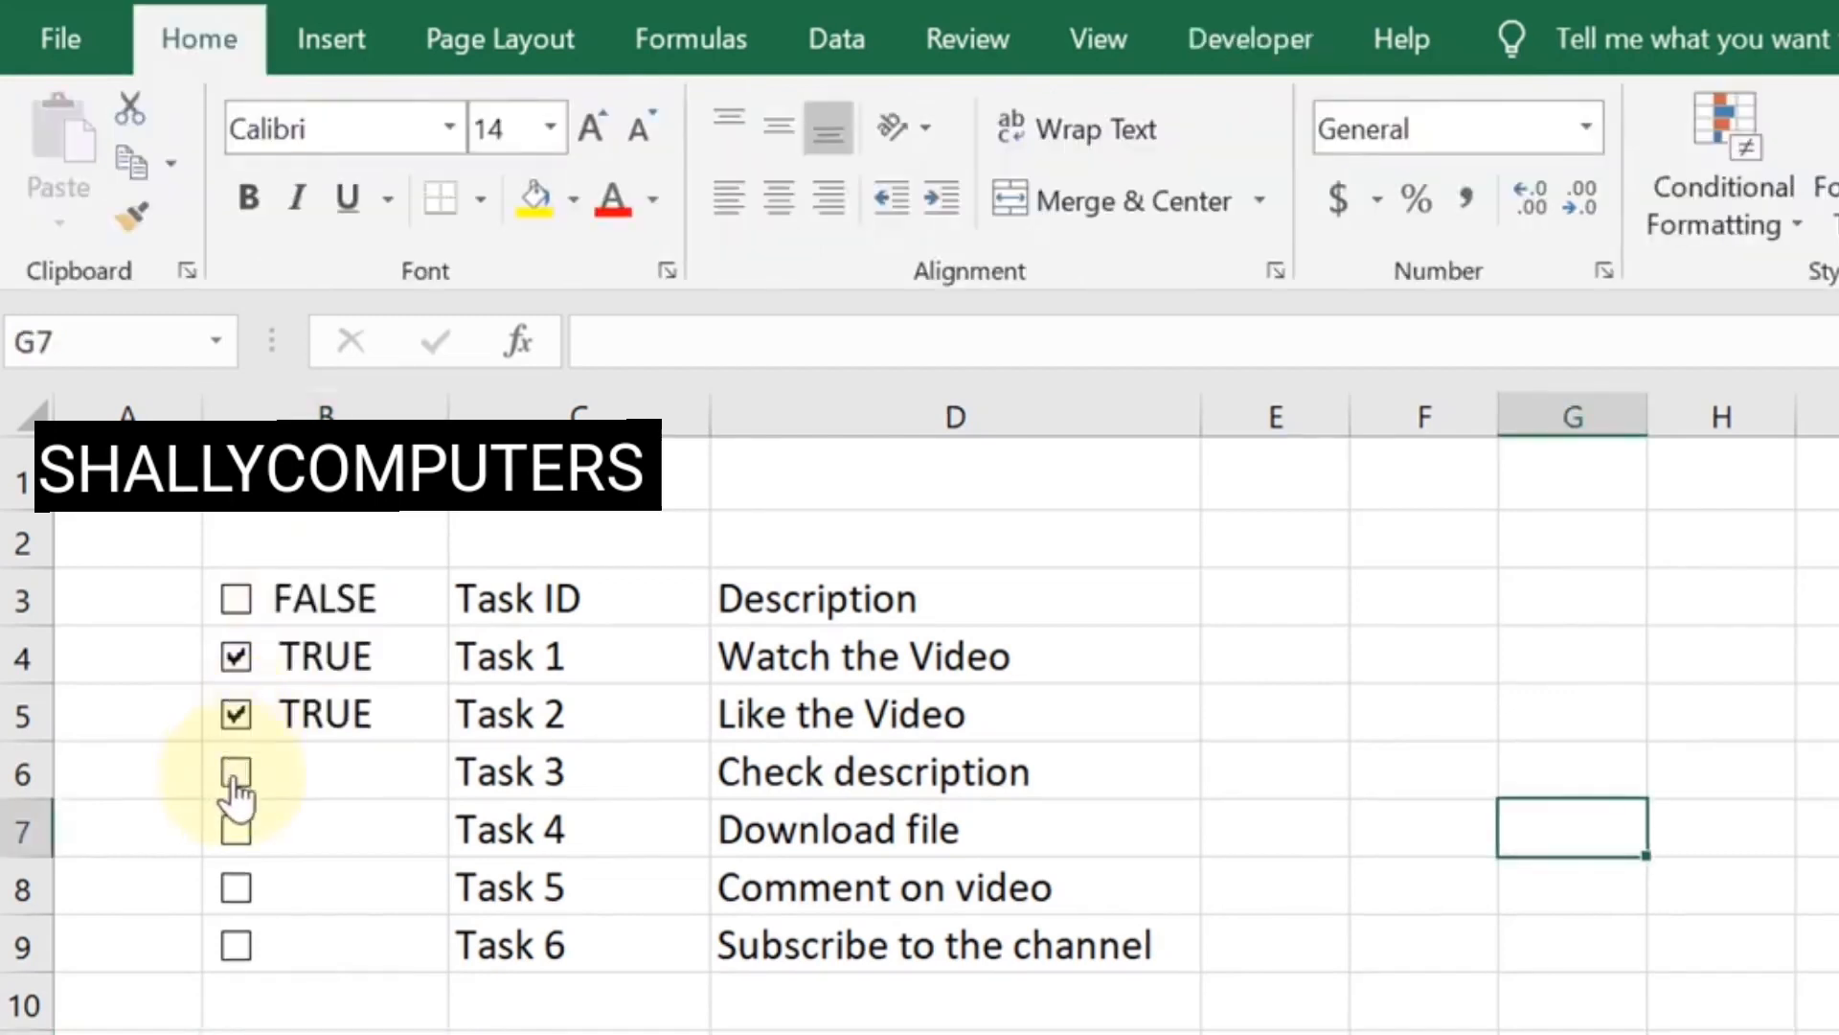
click(235, 774)
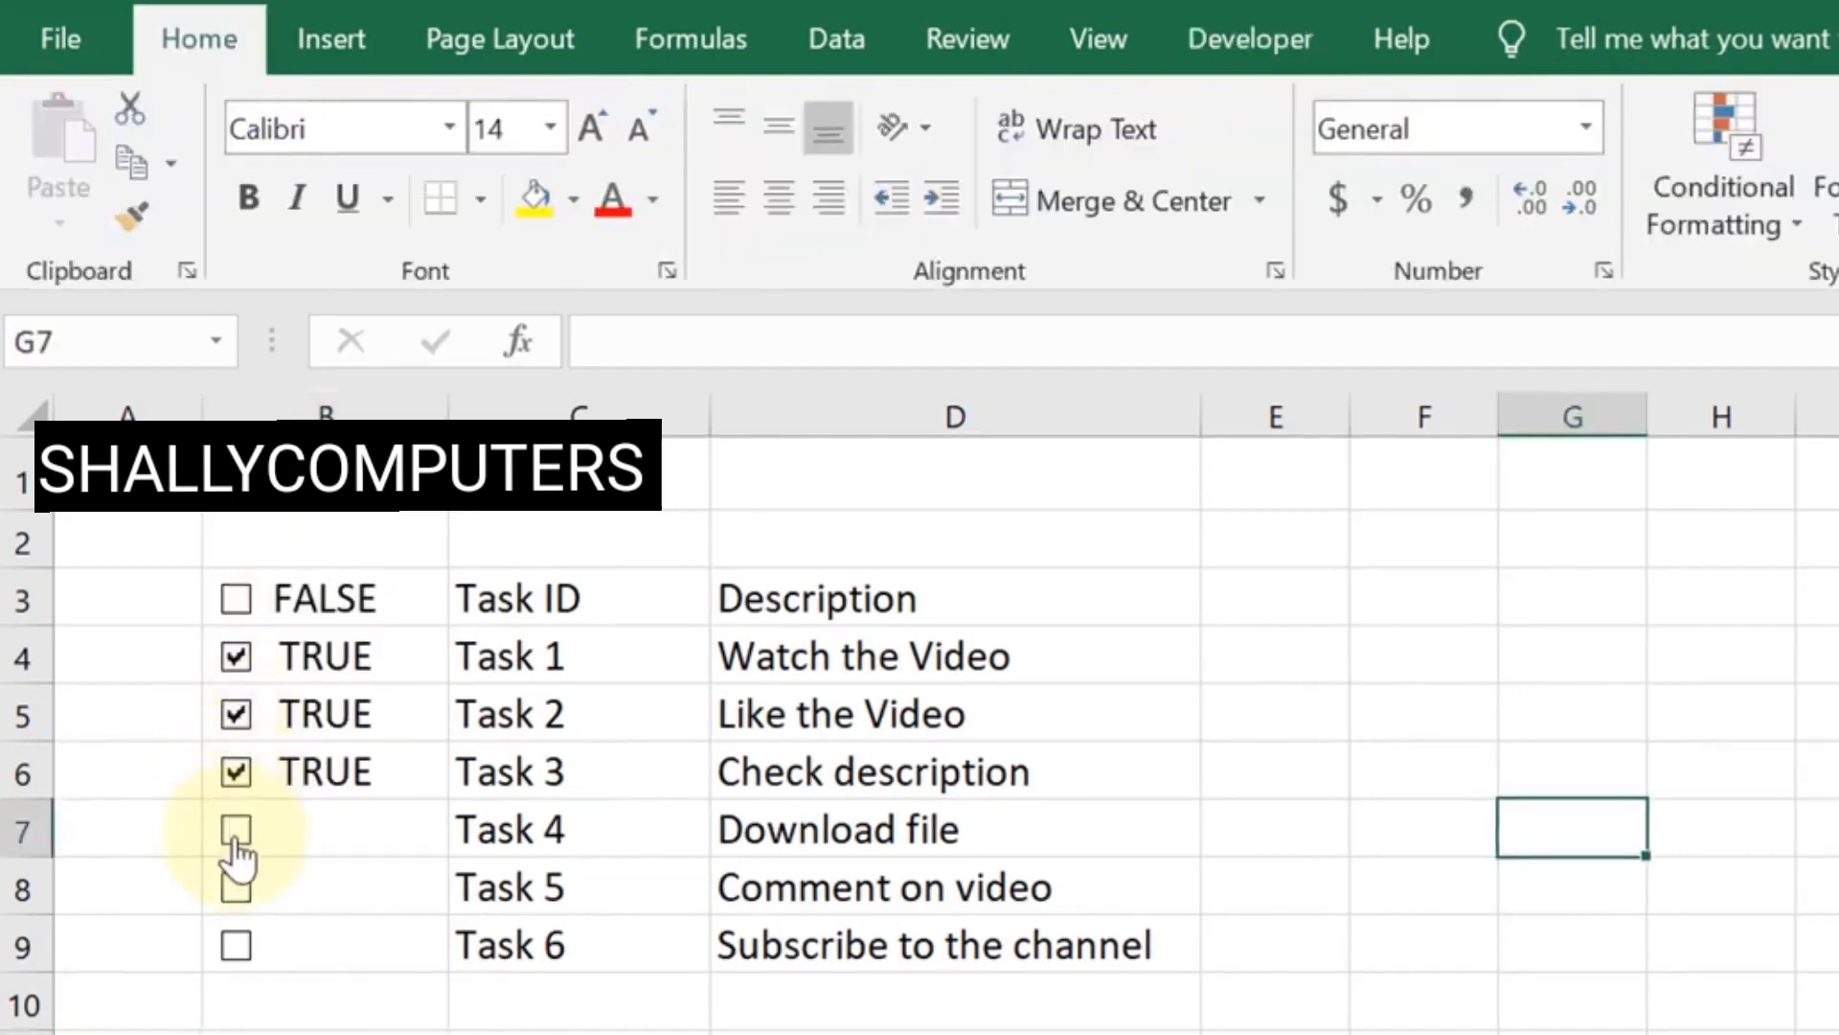
click(235, 832)
click(235, 889)
click(237, 944)
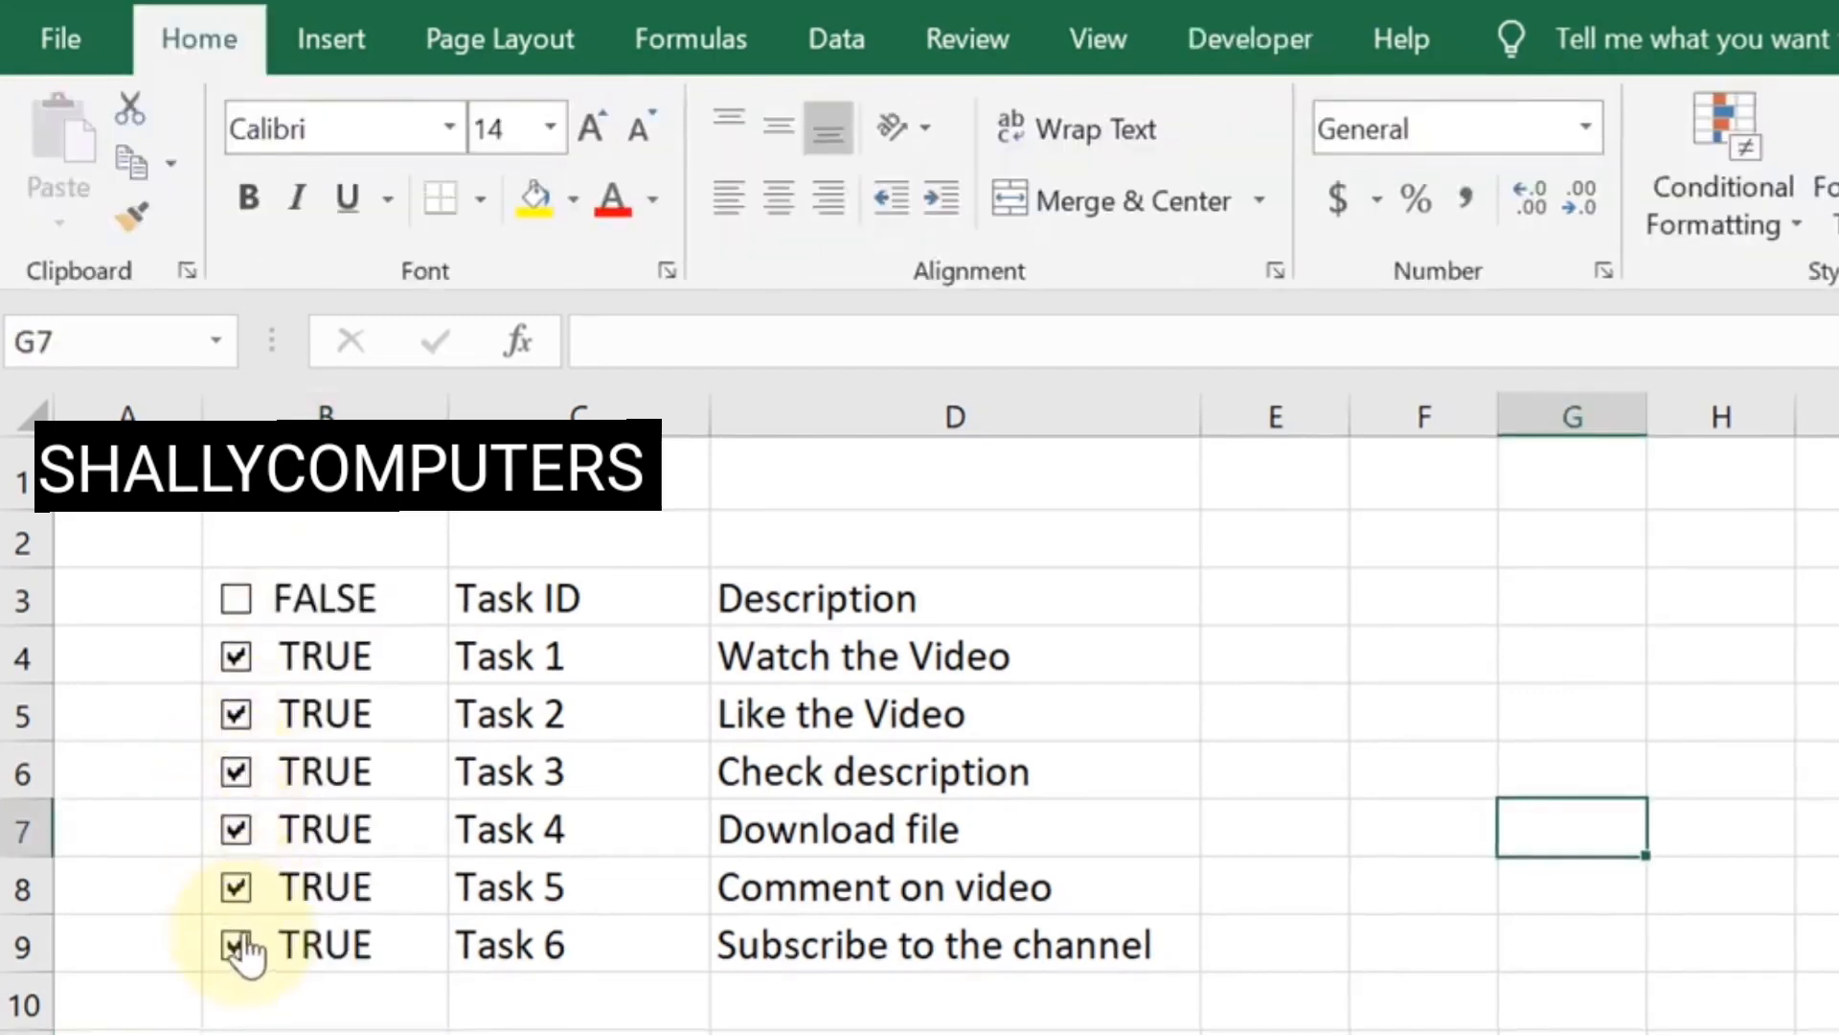
click(237, 601)
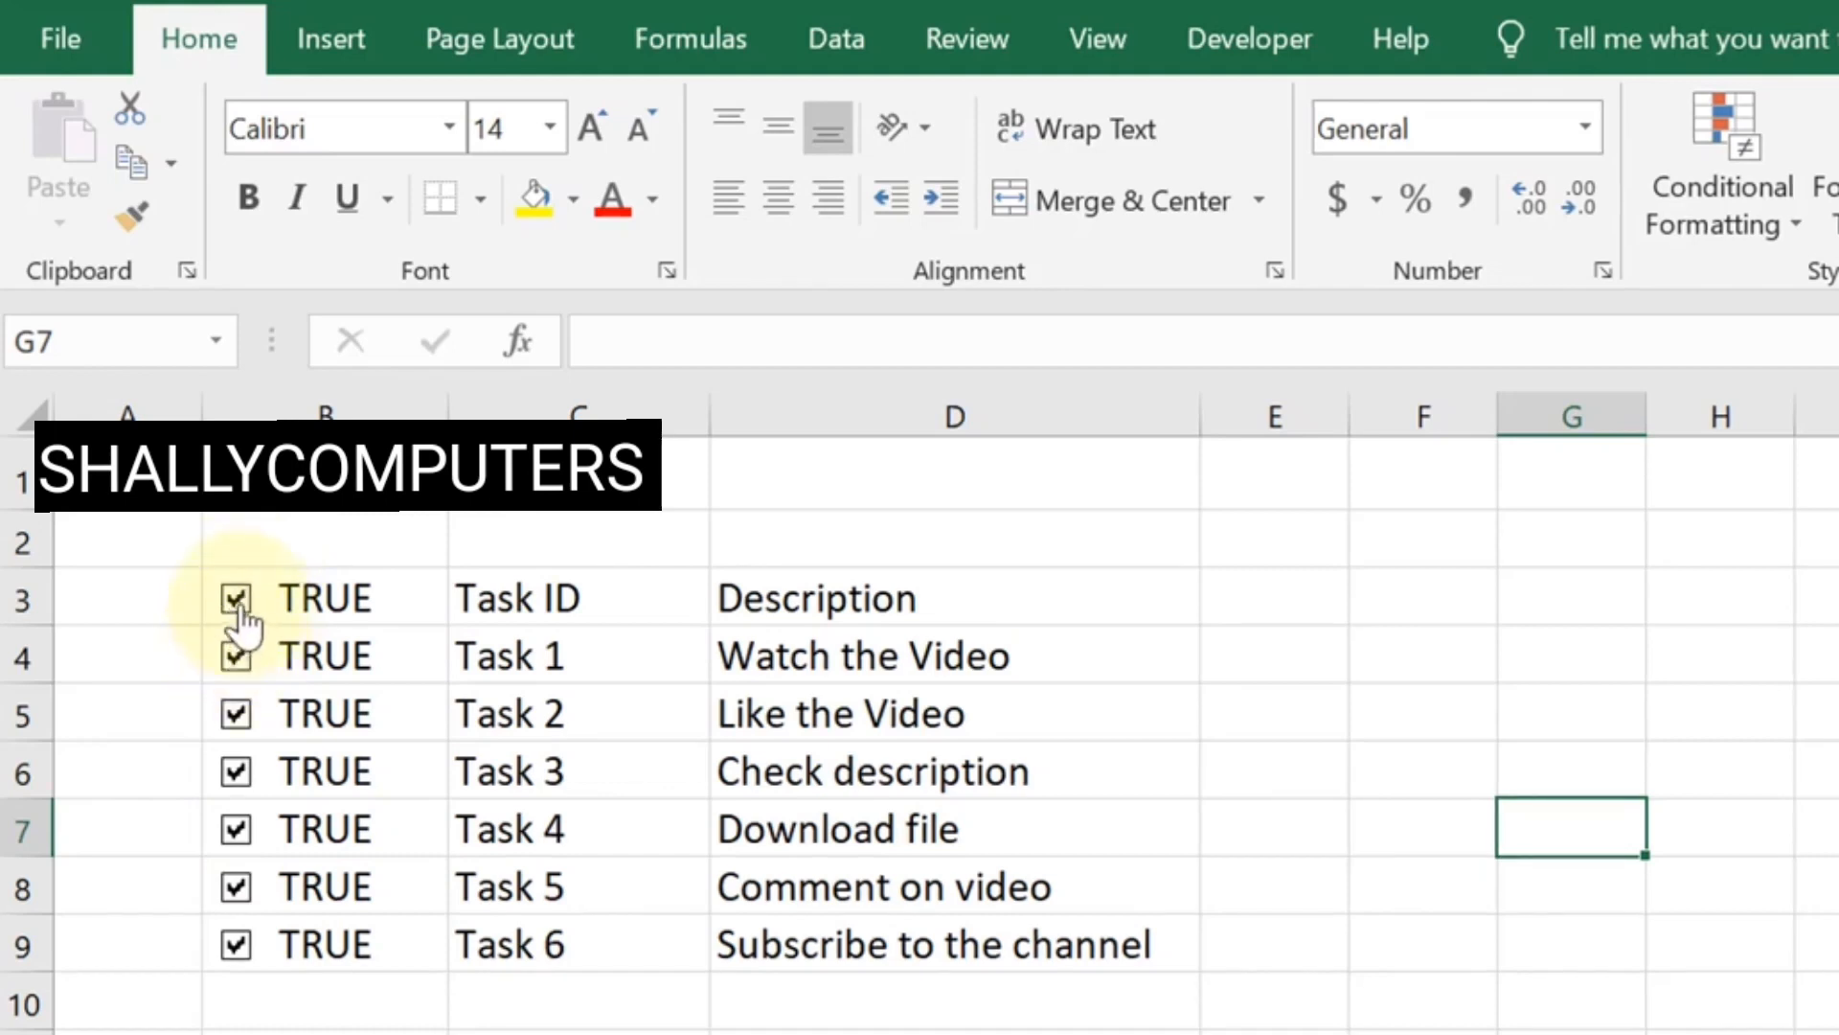
click(236, 657)
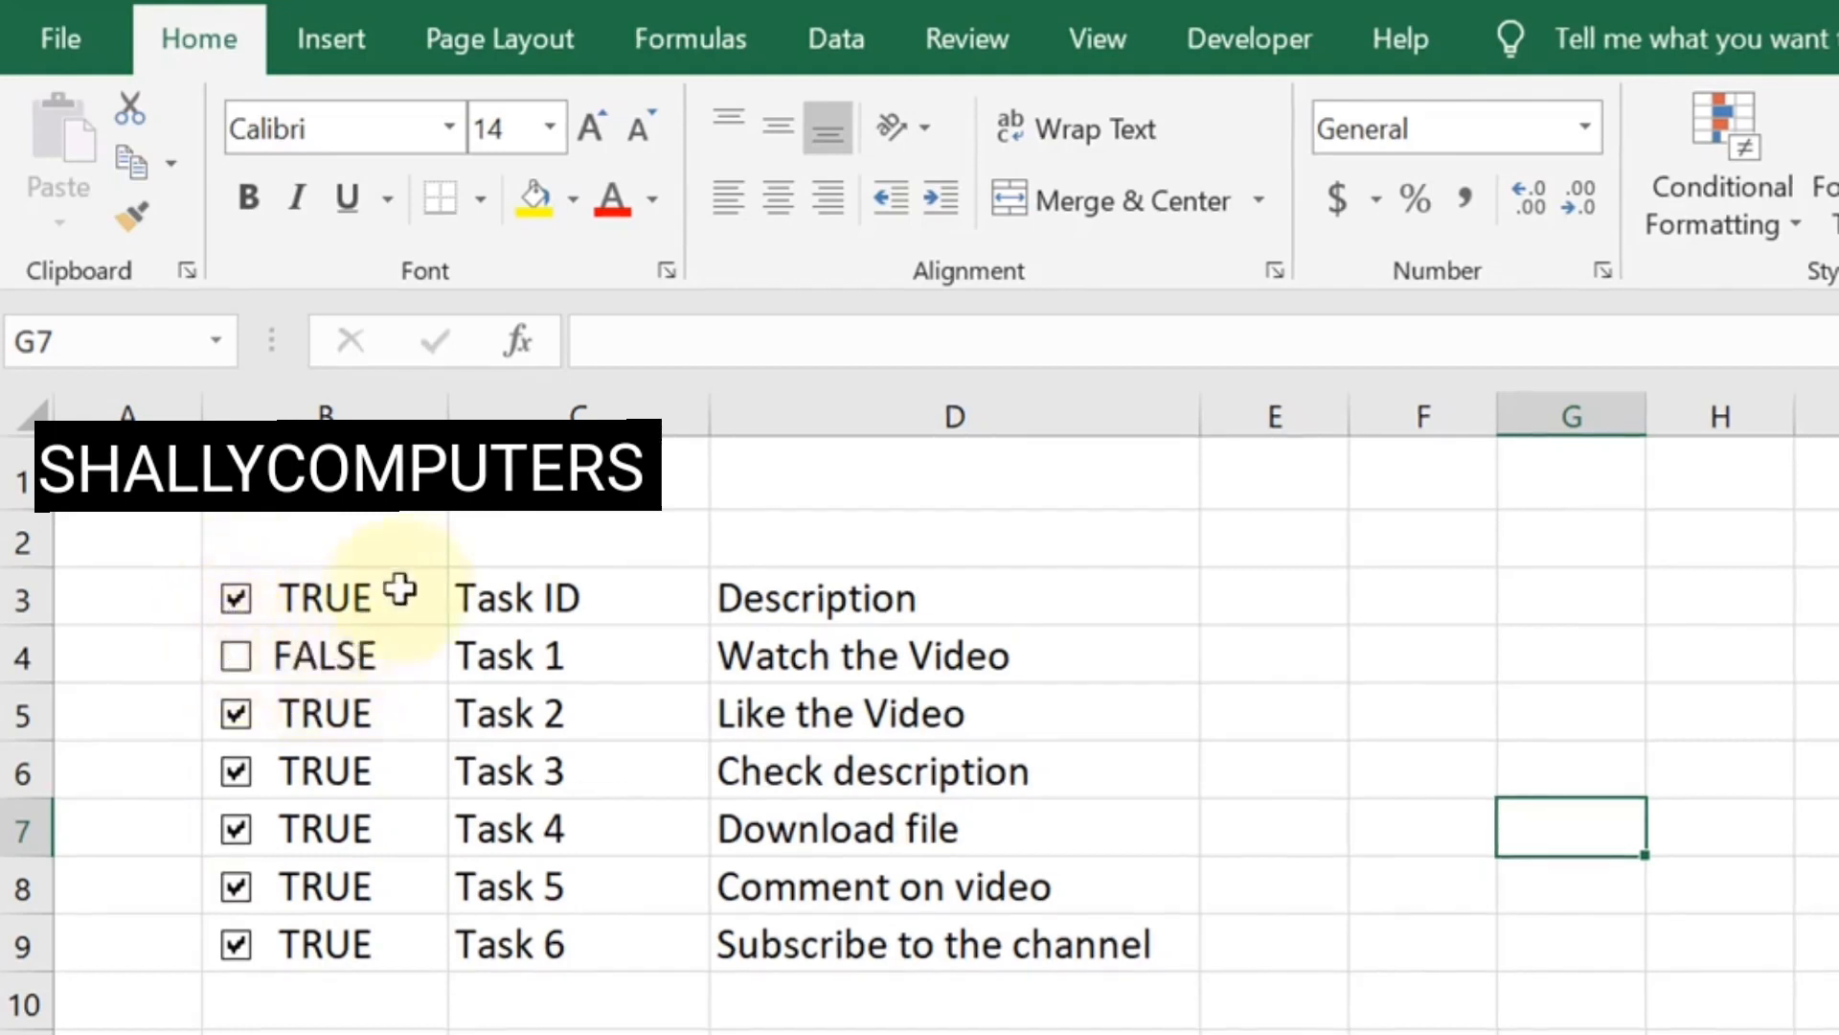
Set the font colour of the linked cells B3:B9 to white so the TRUE/FALSE text blends into the background
click(575, 560)
key(Left)
key(Down)
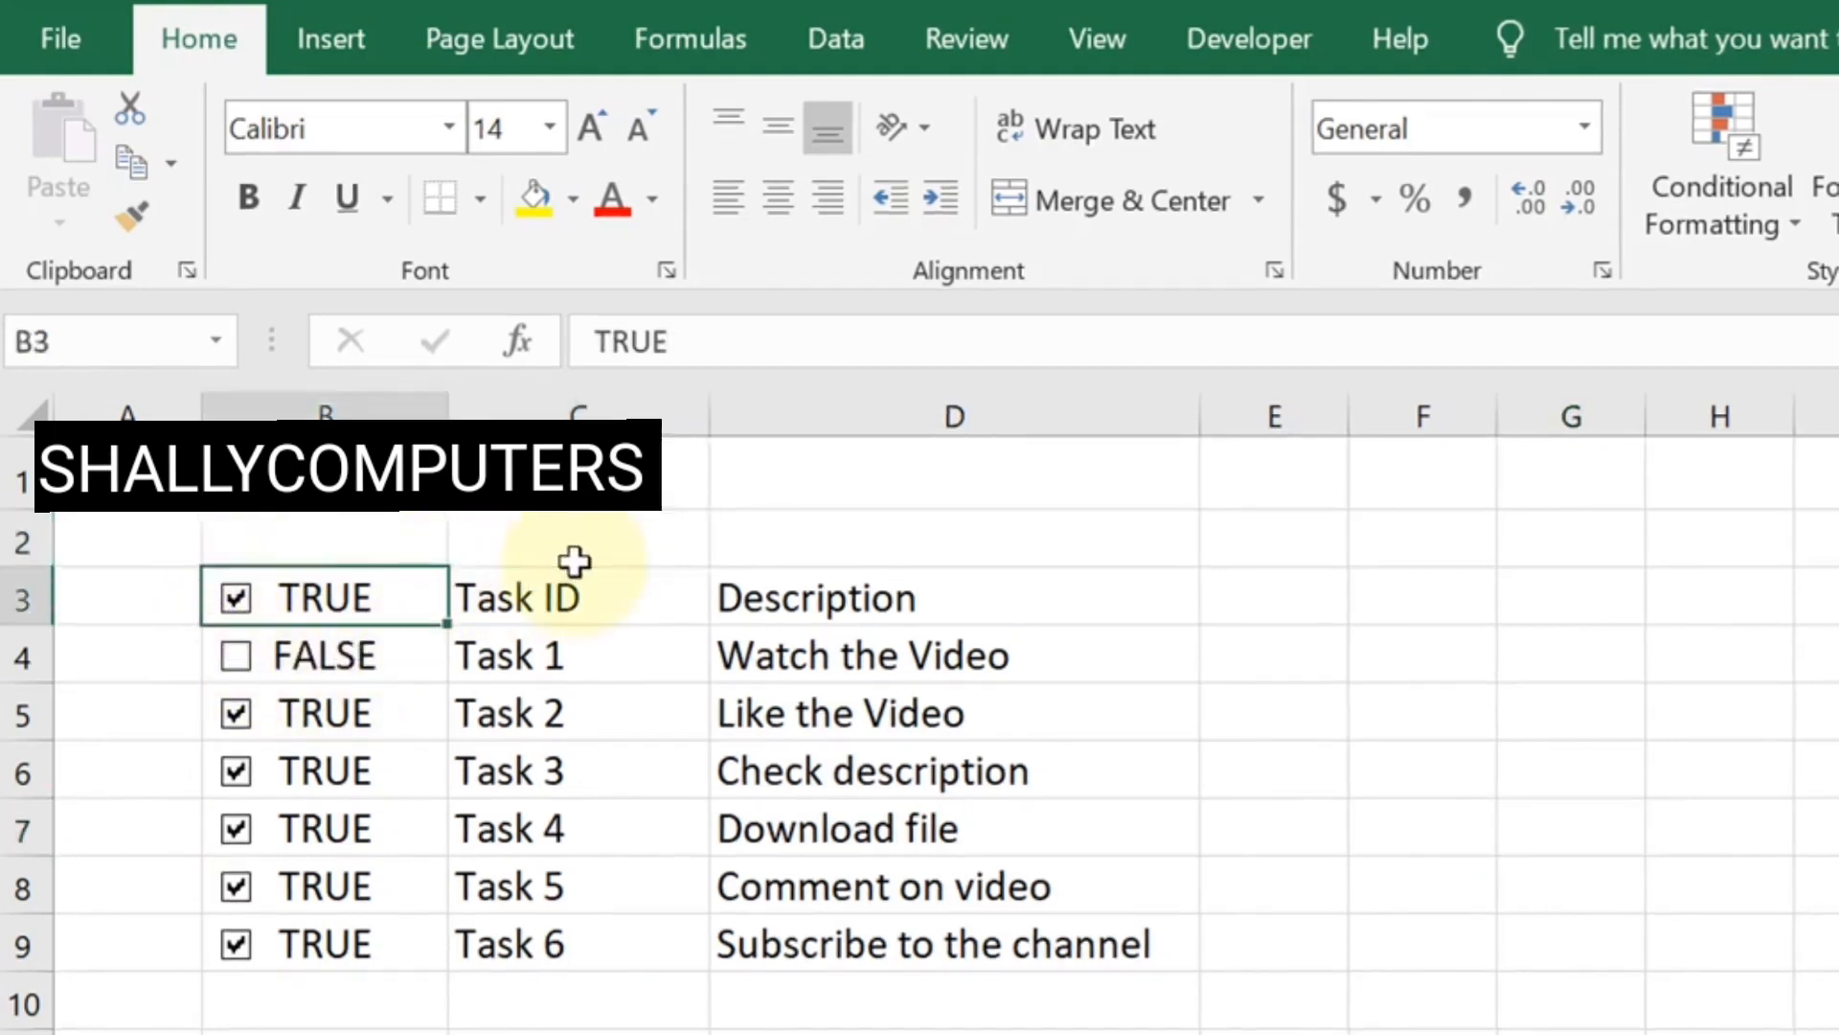
key(shift+Down)
key(shift+Down)
key(shift+Down)
key(shift+Down)
key(shift+Down)
key(shift+Down)
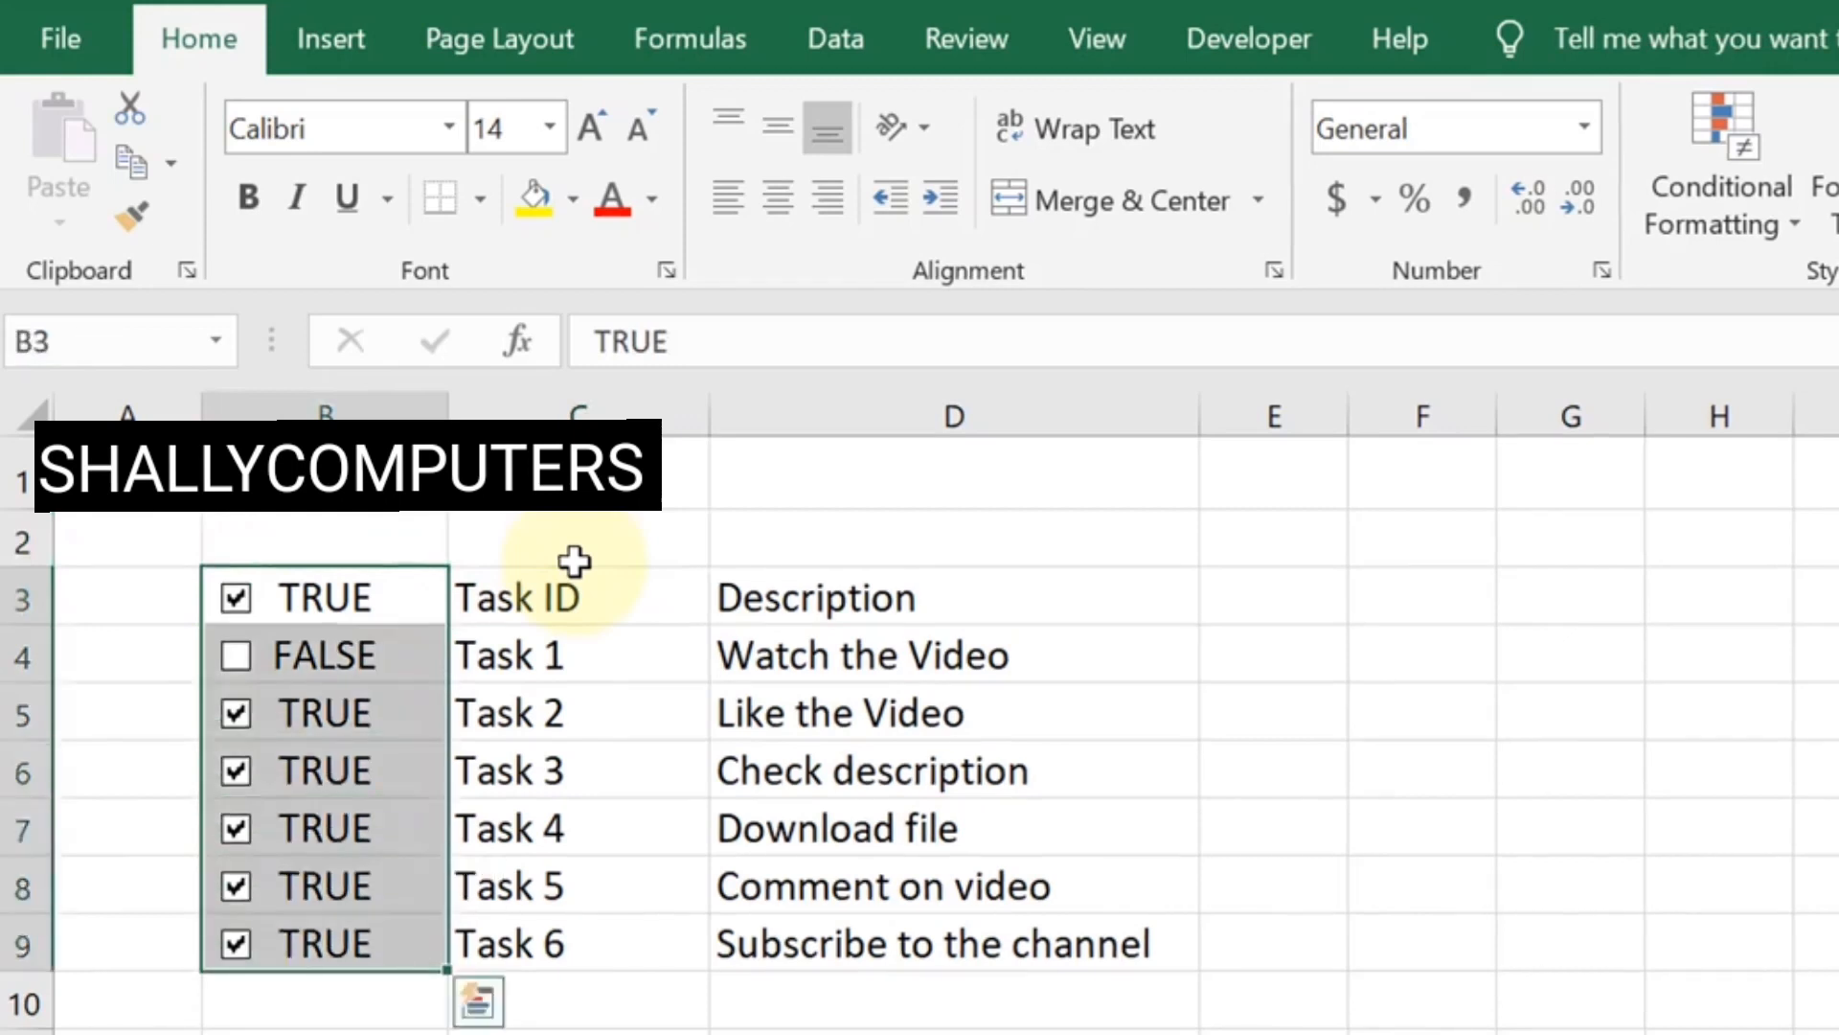
click(653, 198)
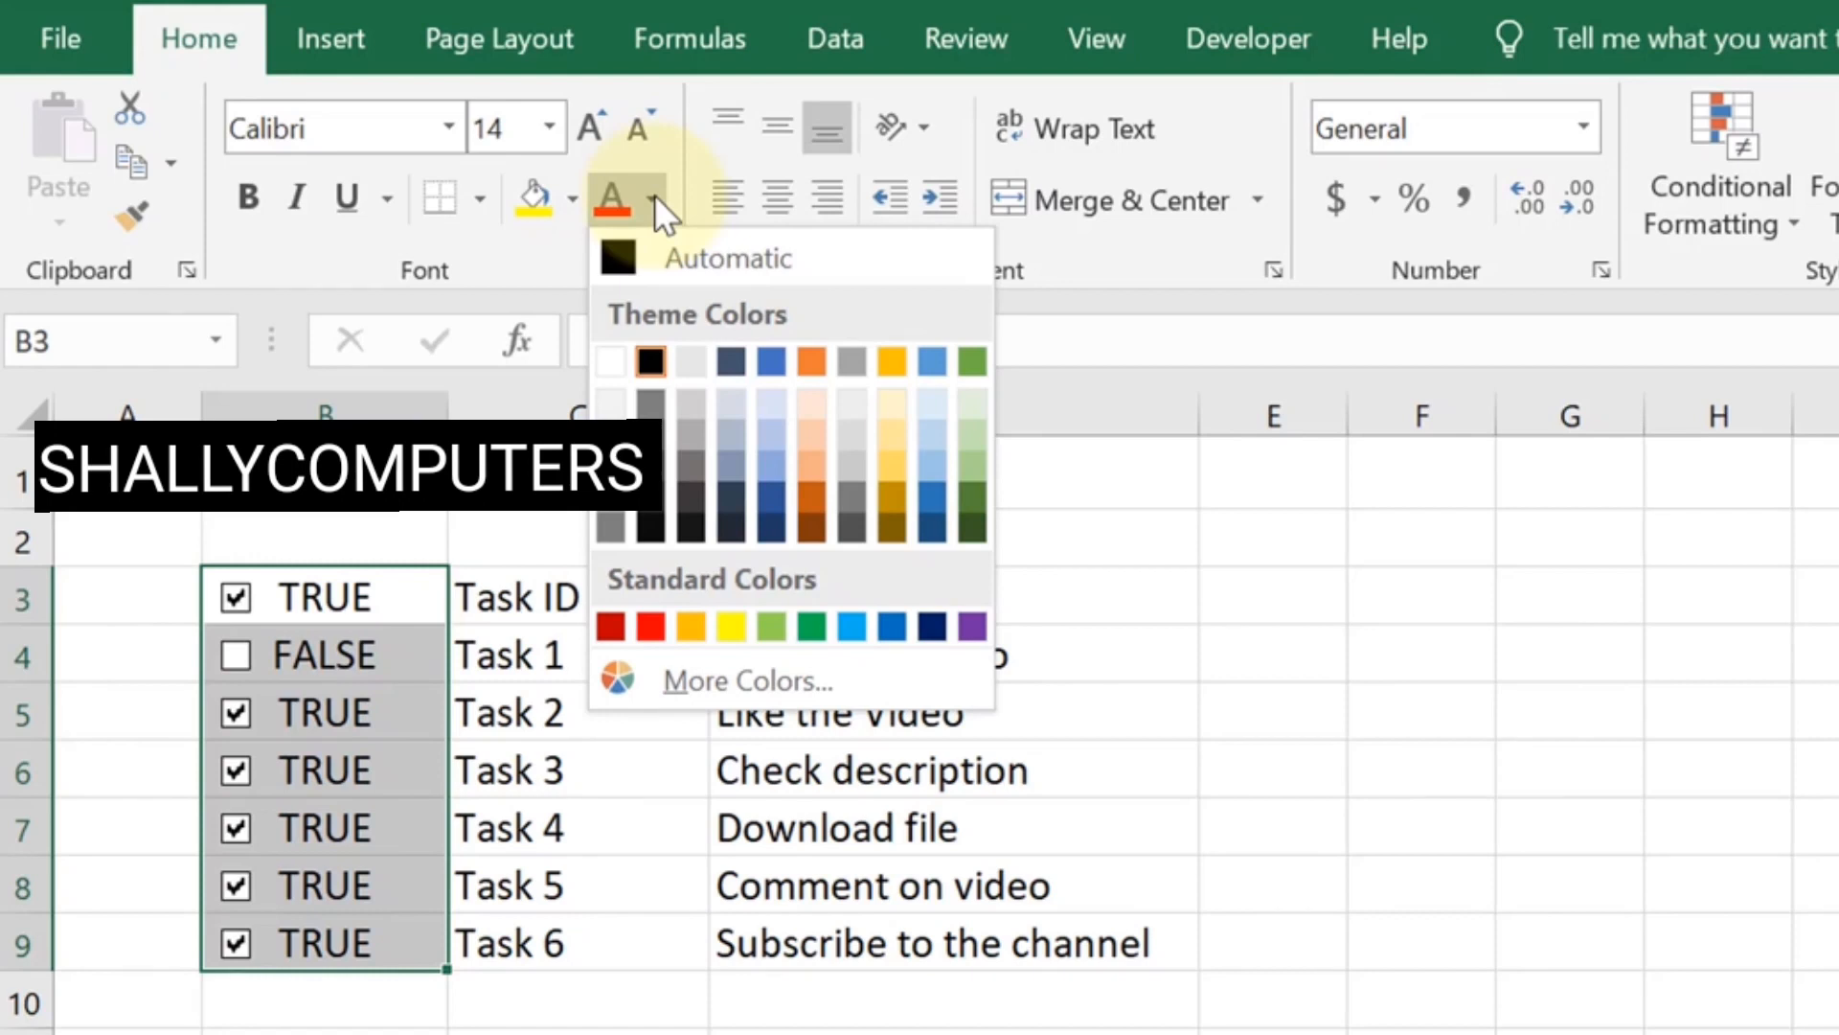
click(612, 370)
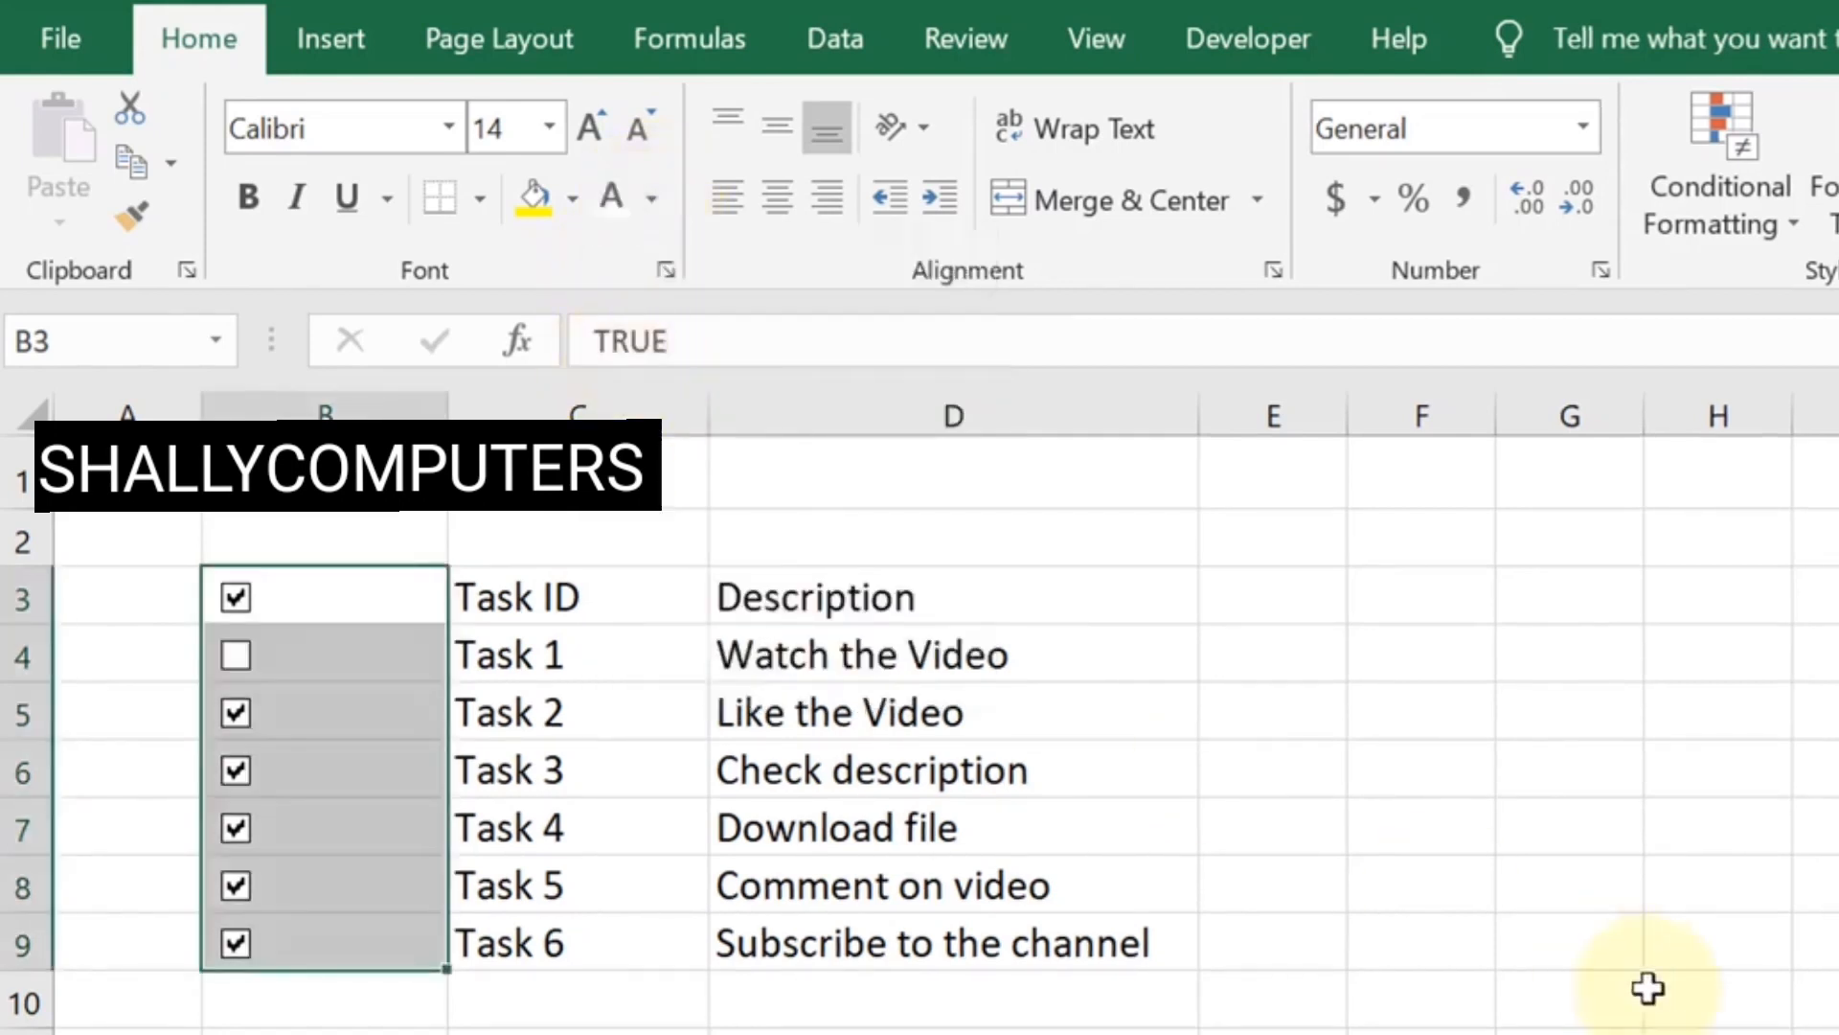
click(1646, 991)
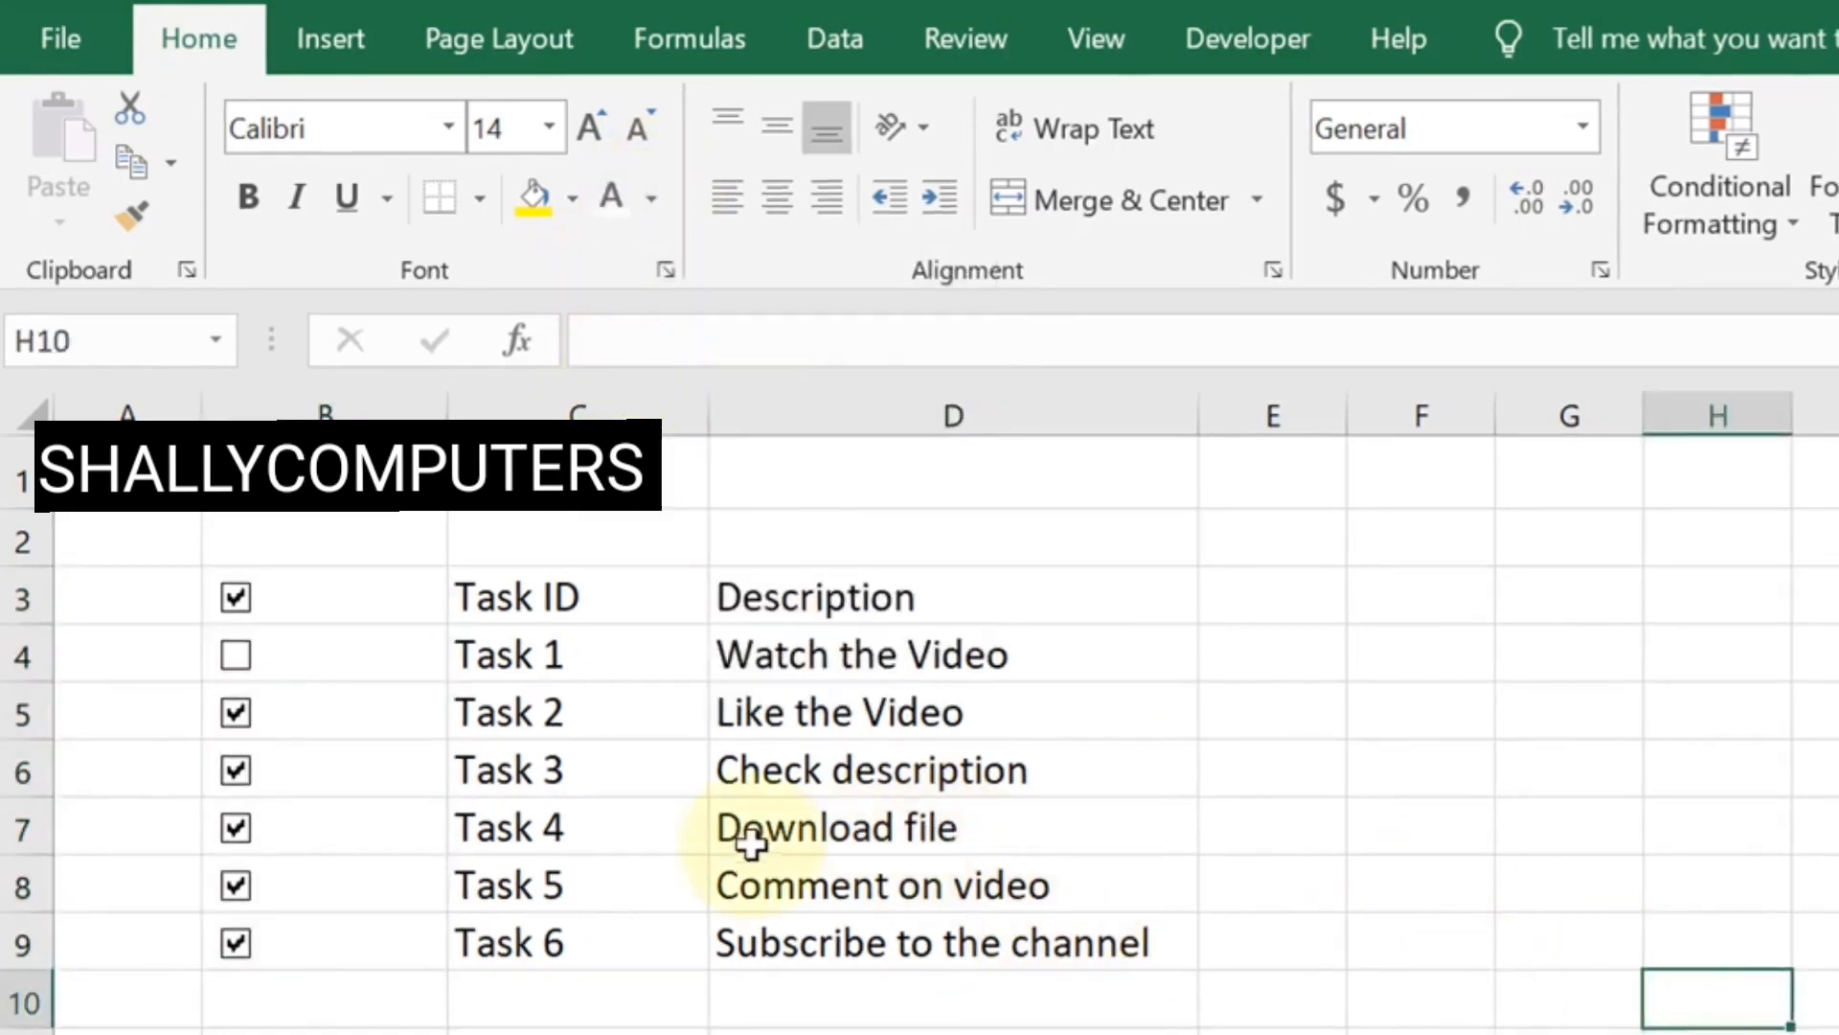
Clear the check boxes for the header row and Tasks 2 to 6
click(236, 713)
click(236, 770)
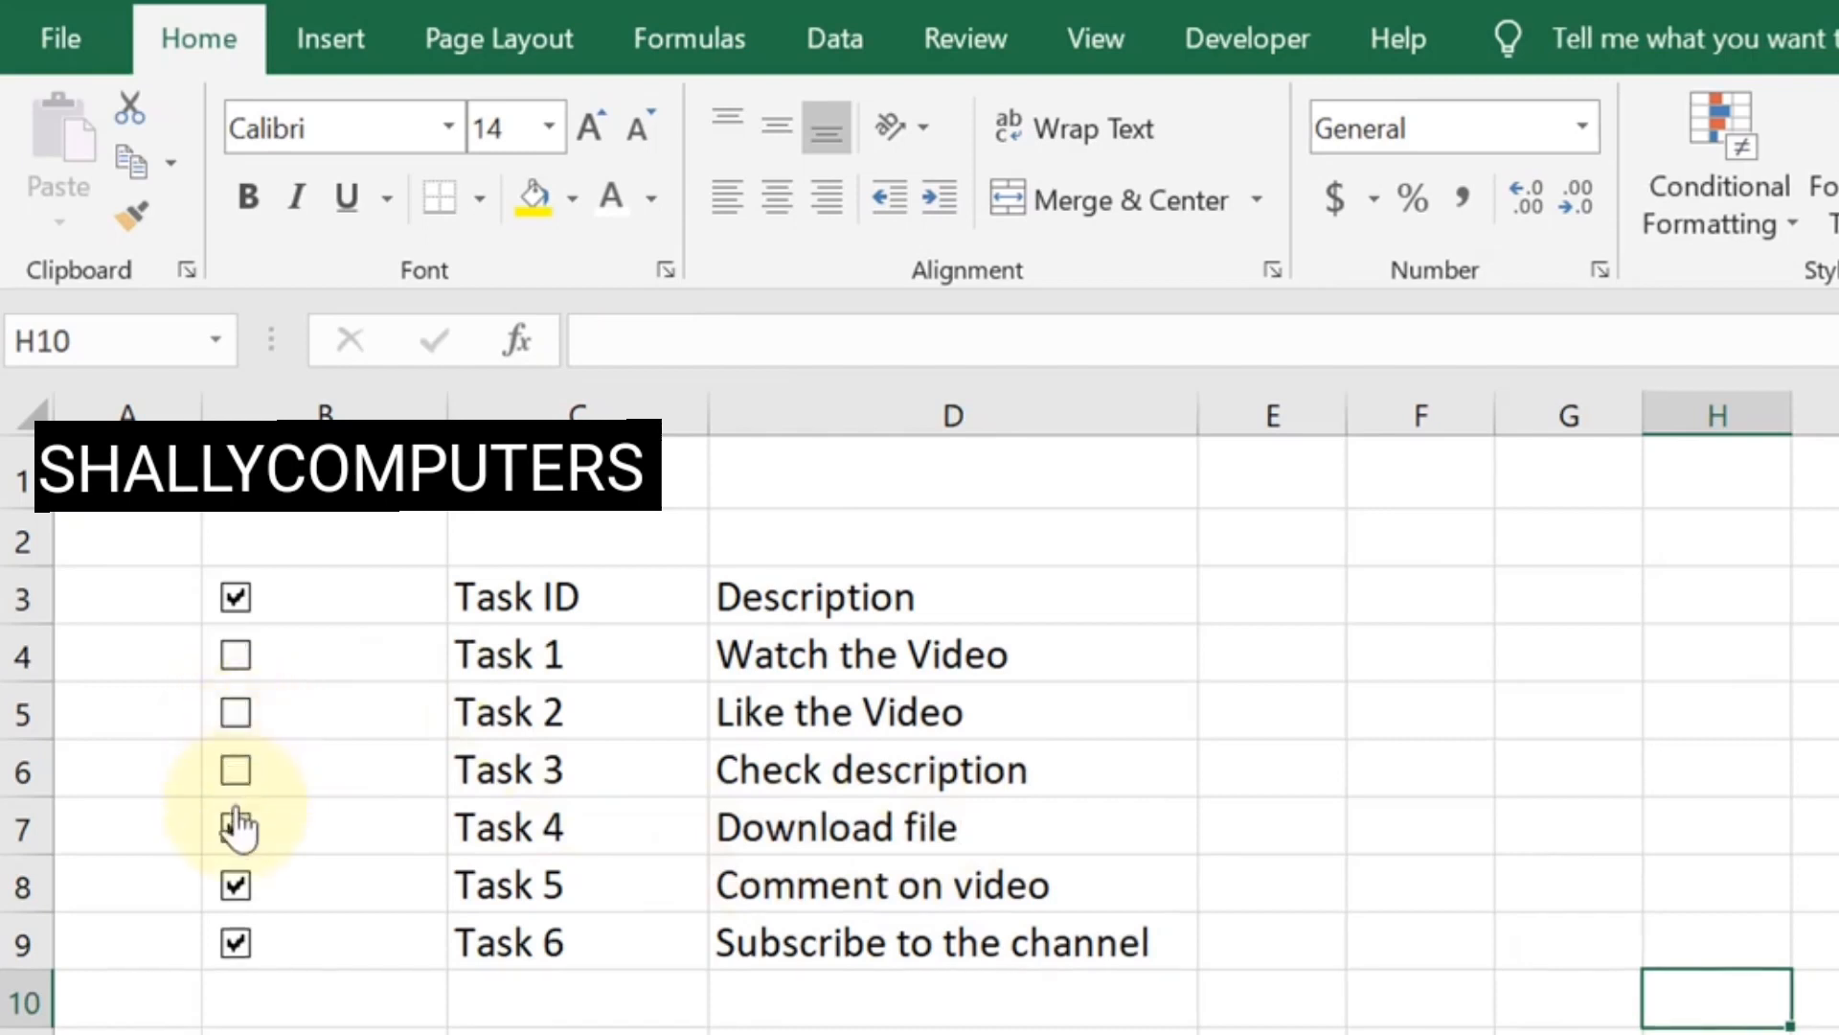
click(236, 827)
click(236, 885)
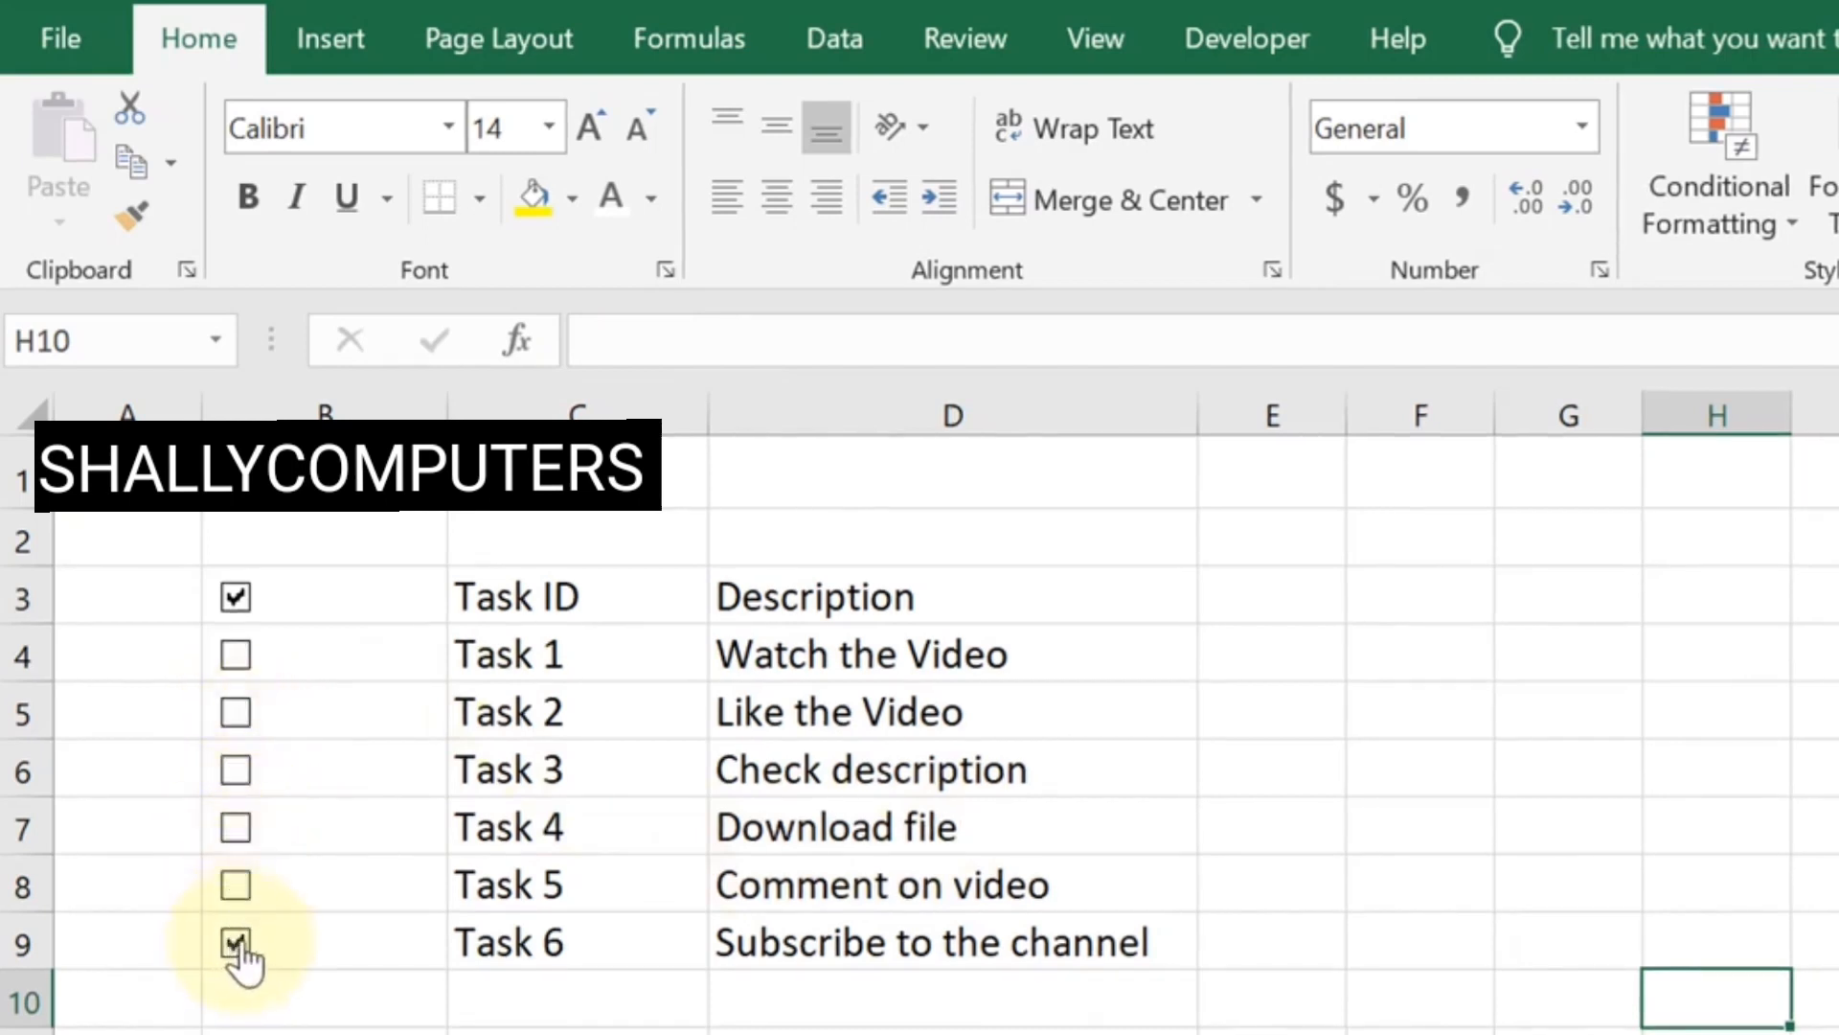
click(236, 597)
Start a formula-based conditional formatting rule for B3:D9 with the formula =$B3
drag(317, 594, 920, 931)
click(1755, 209)
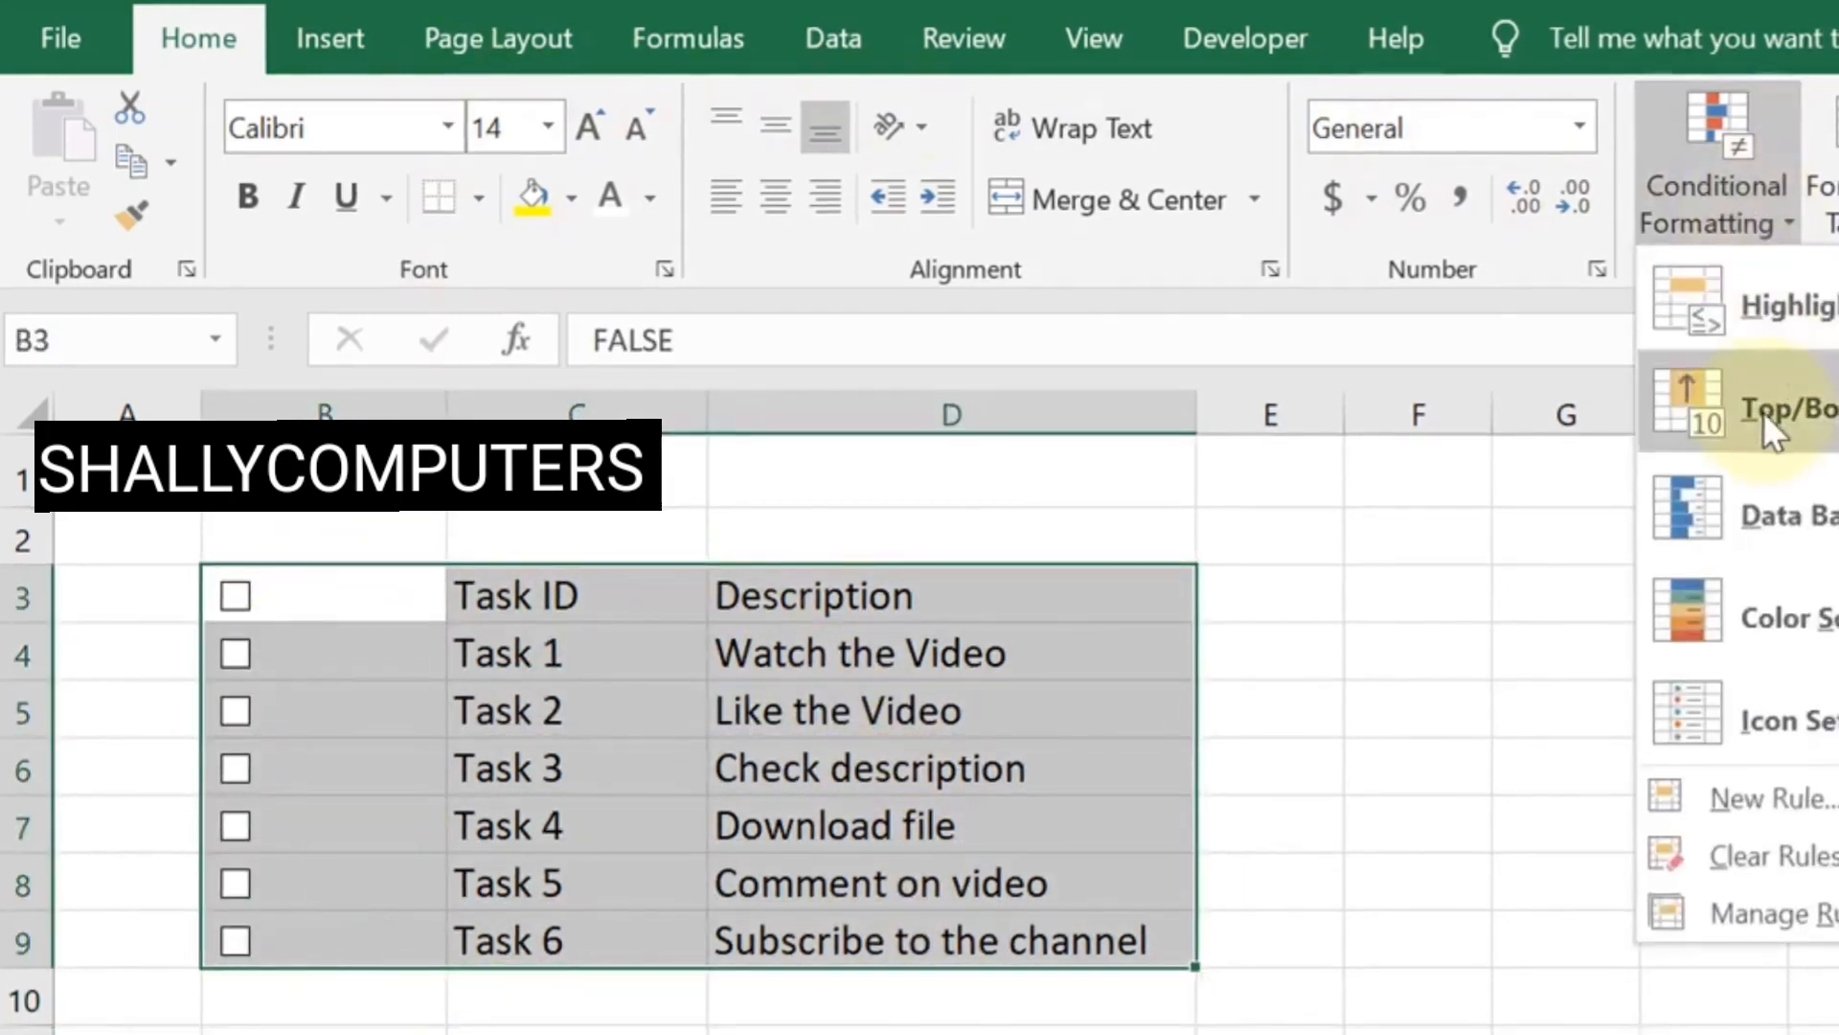
click(1772, 795)
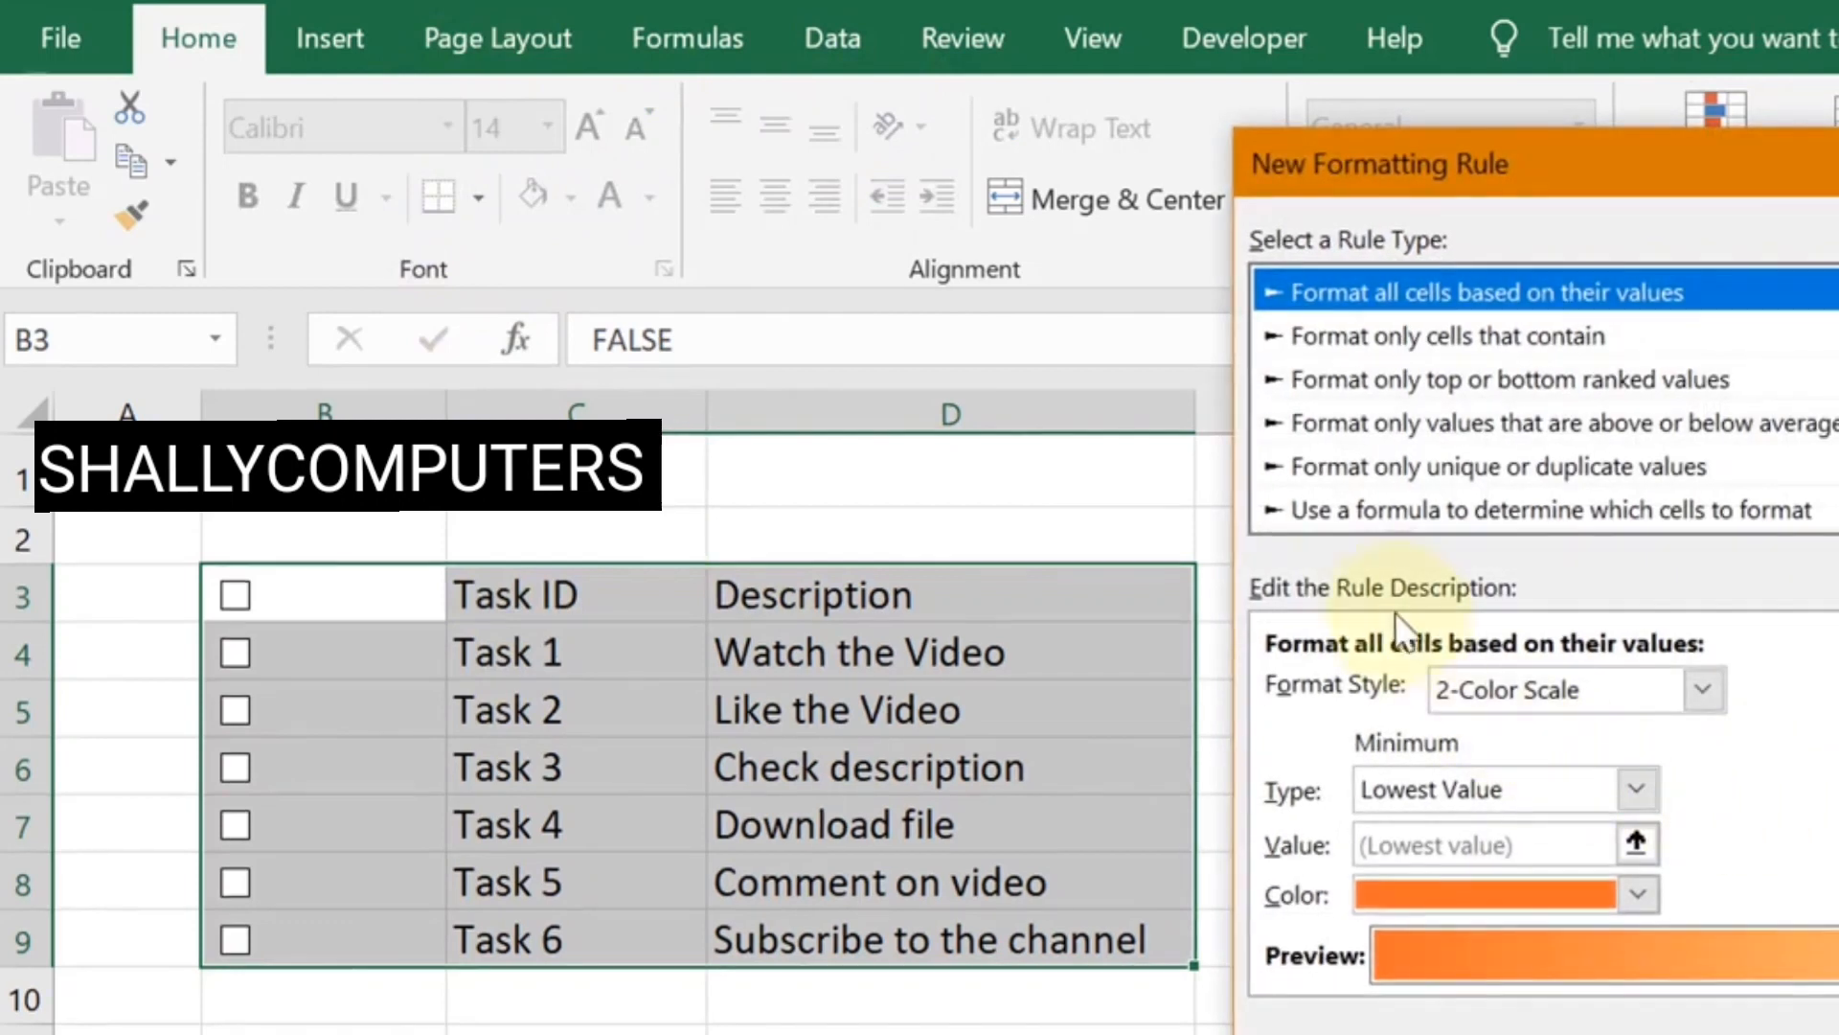
click(1380, 517)
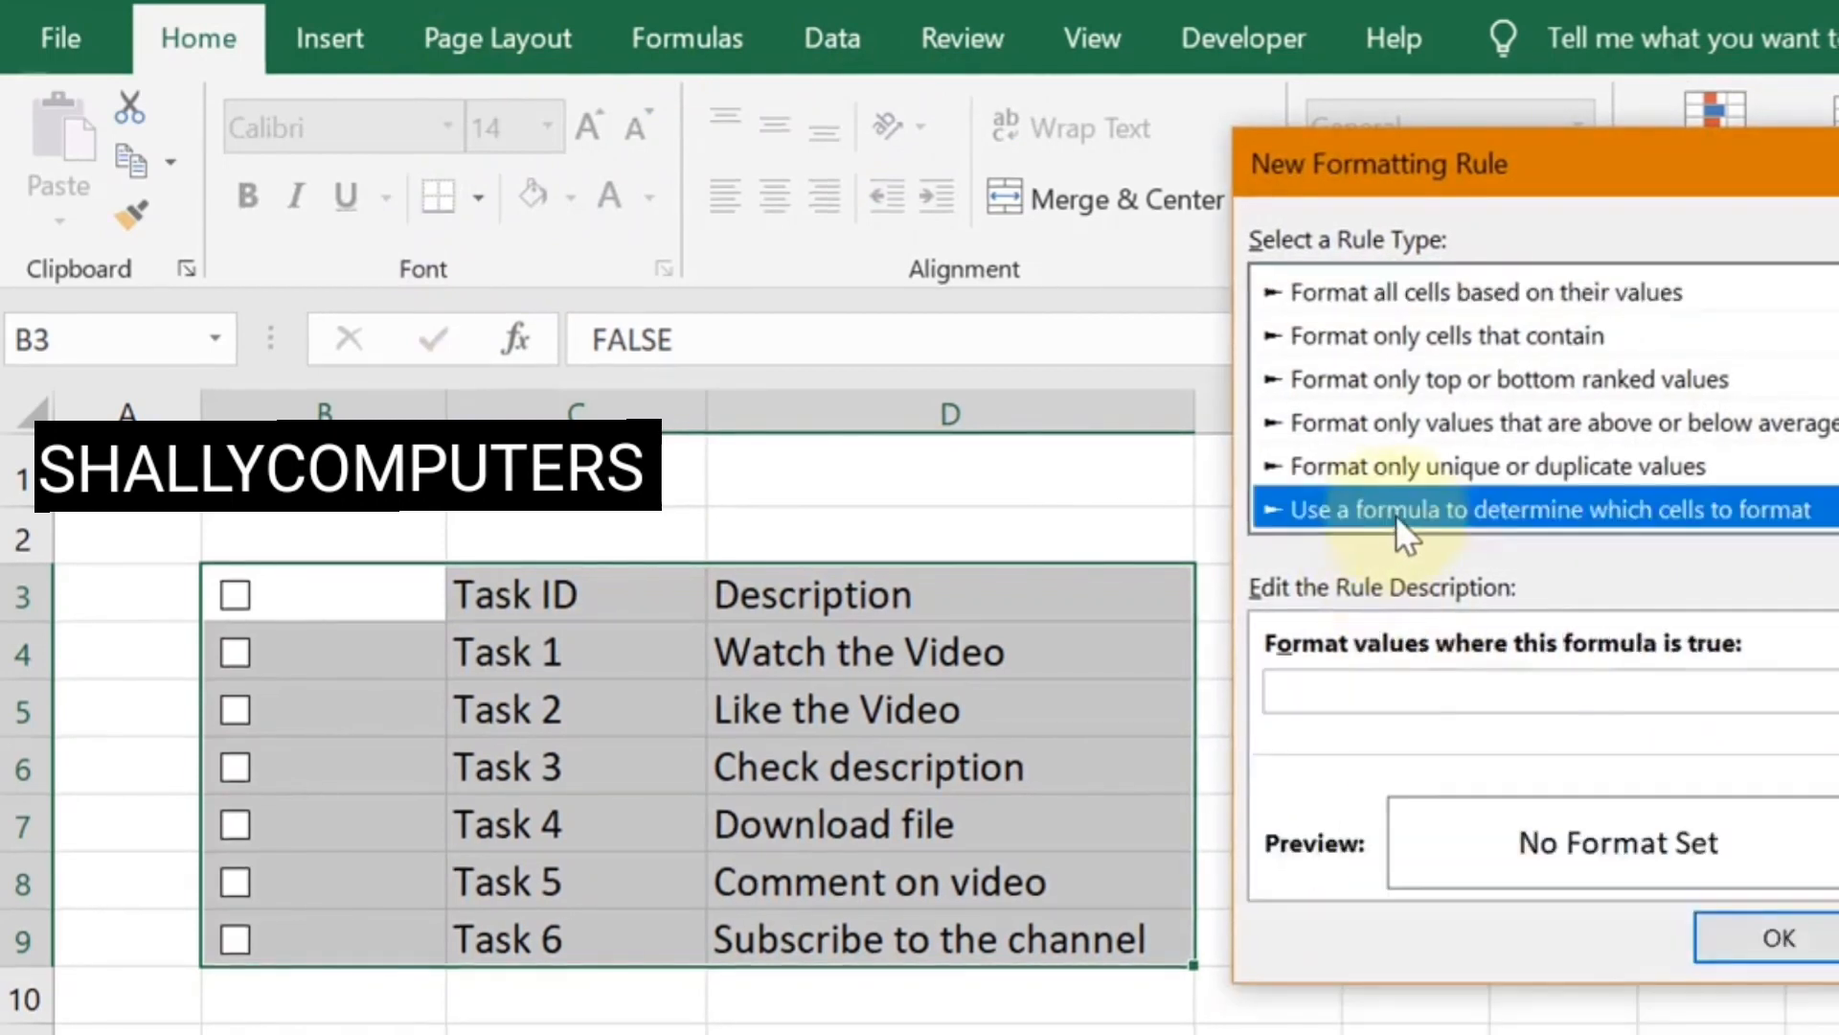
click(1358, 699)
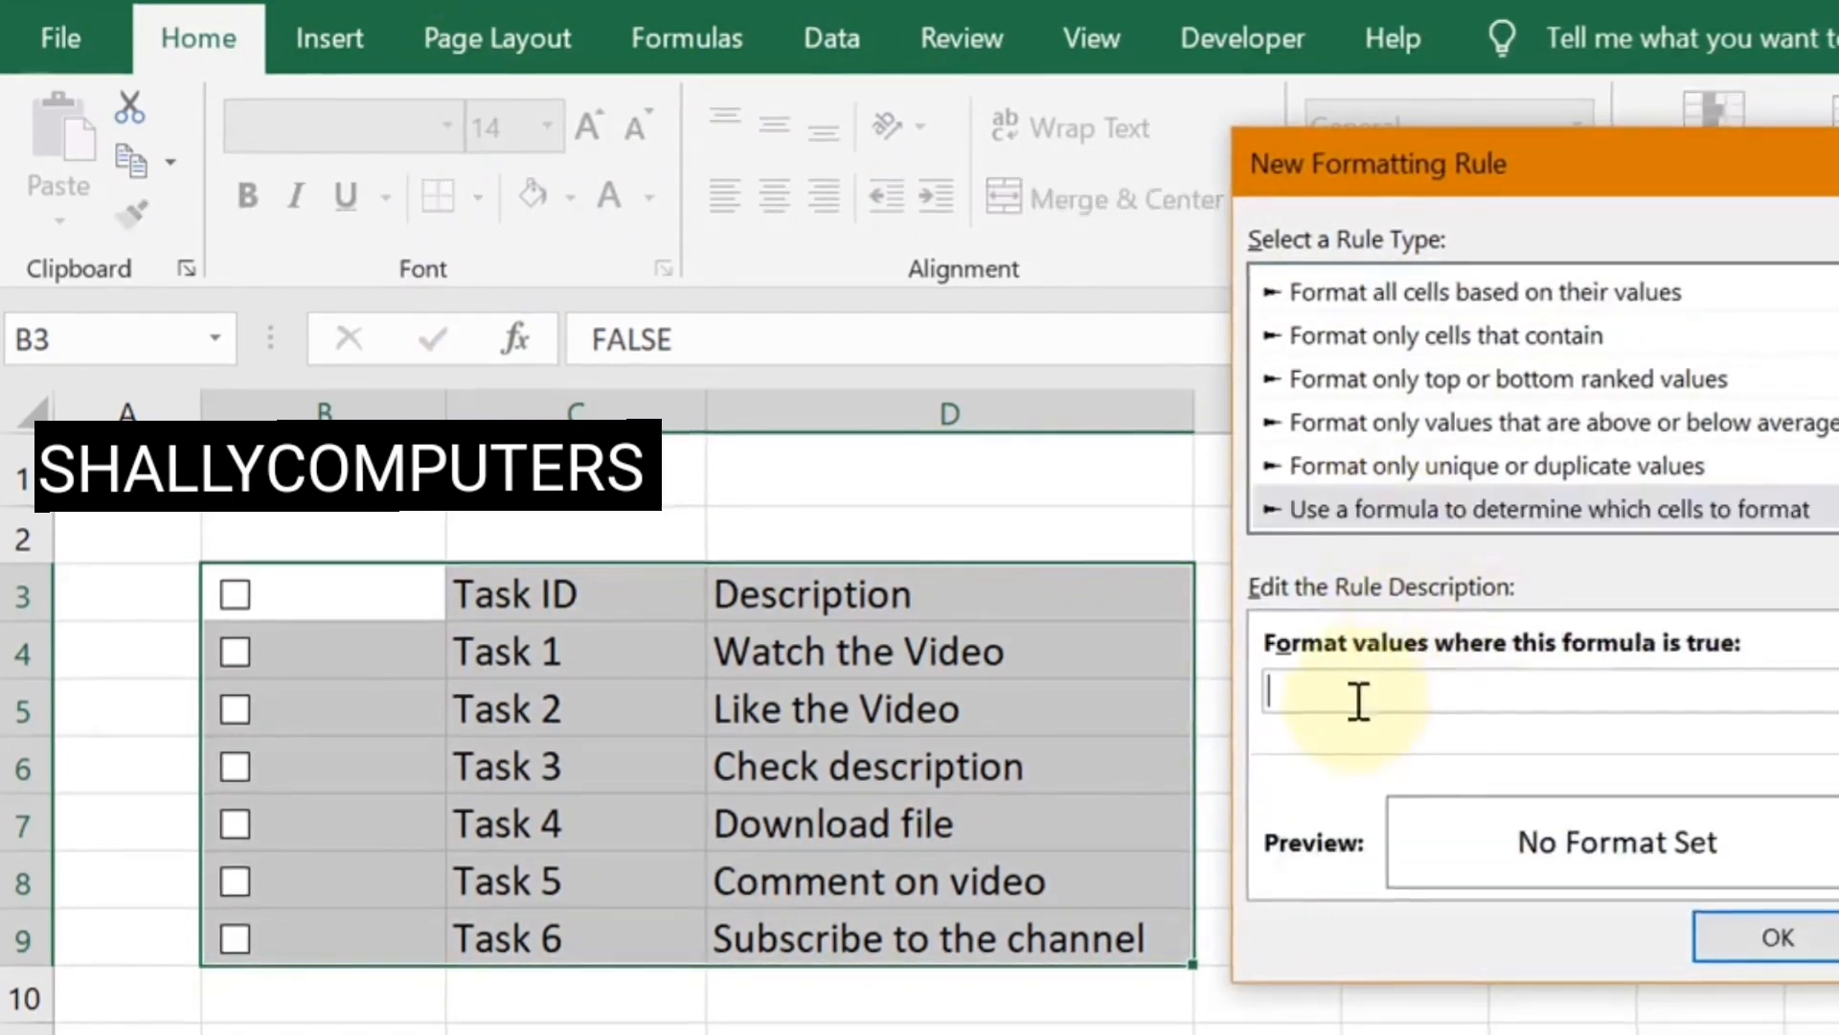
text(=)
click(384, 594)
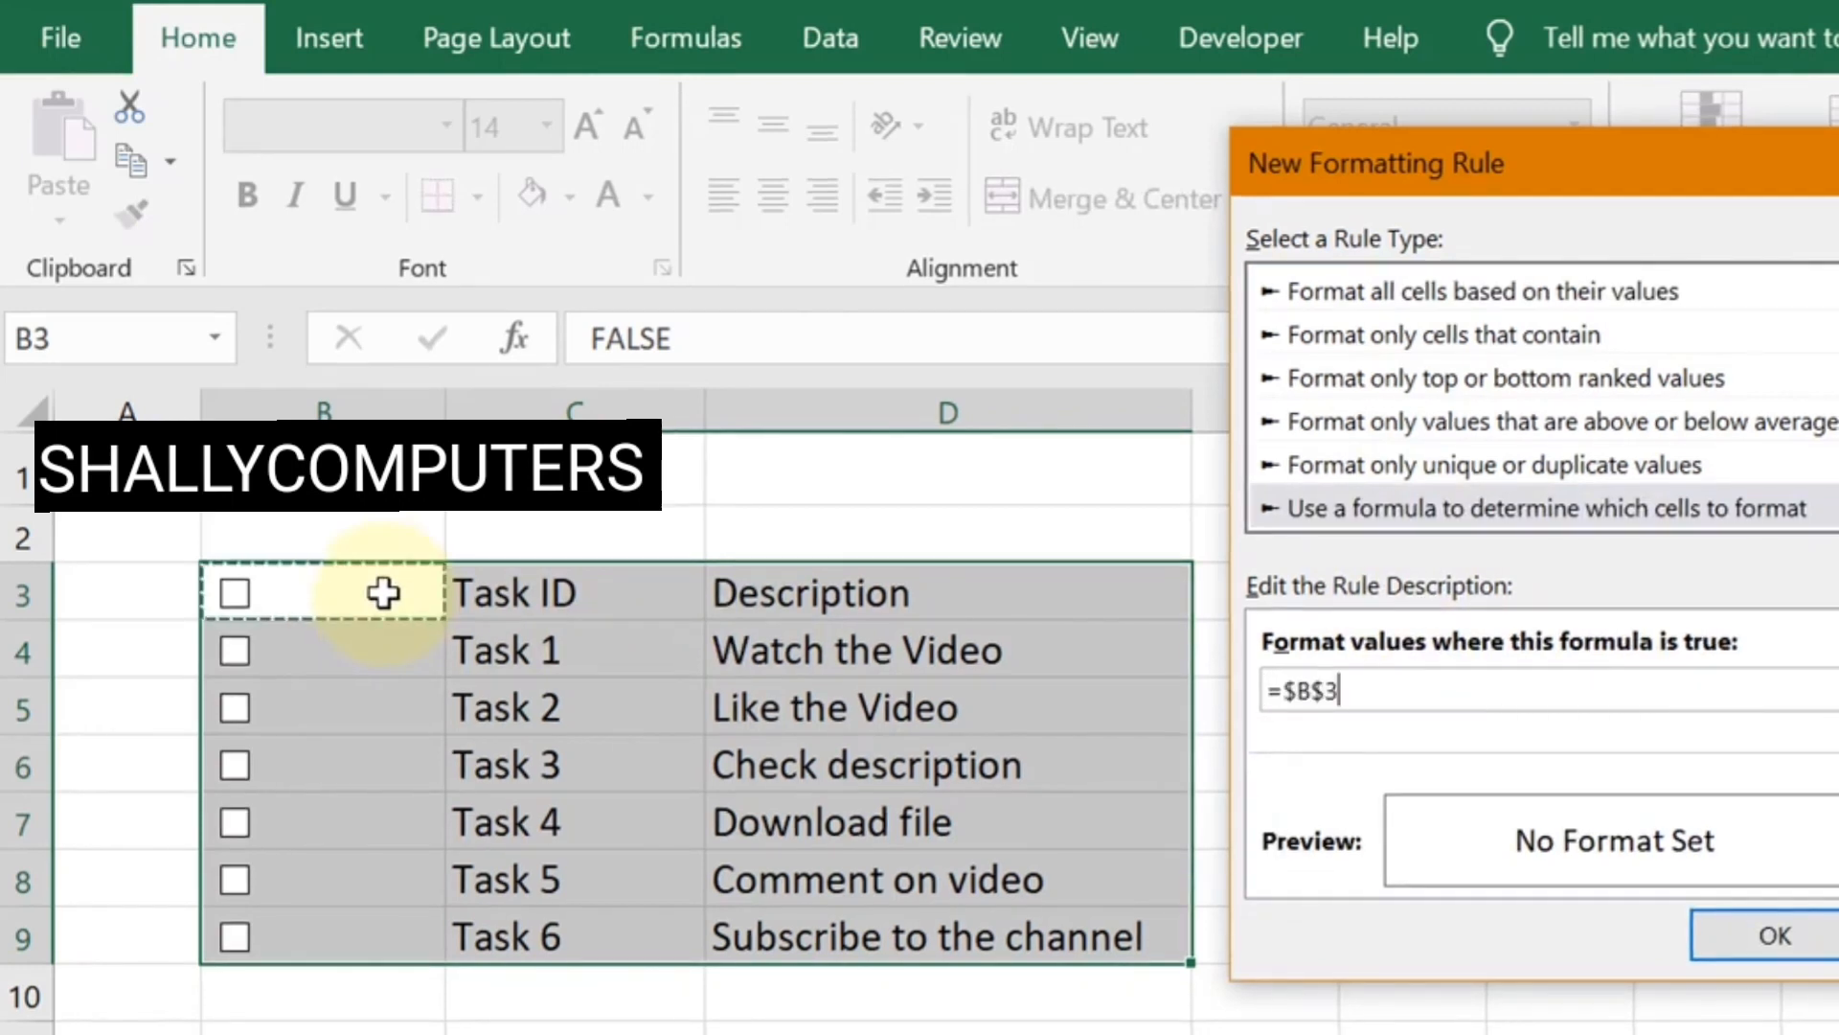
click(1325, 692)
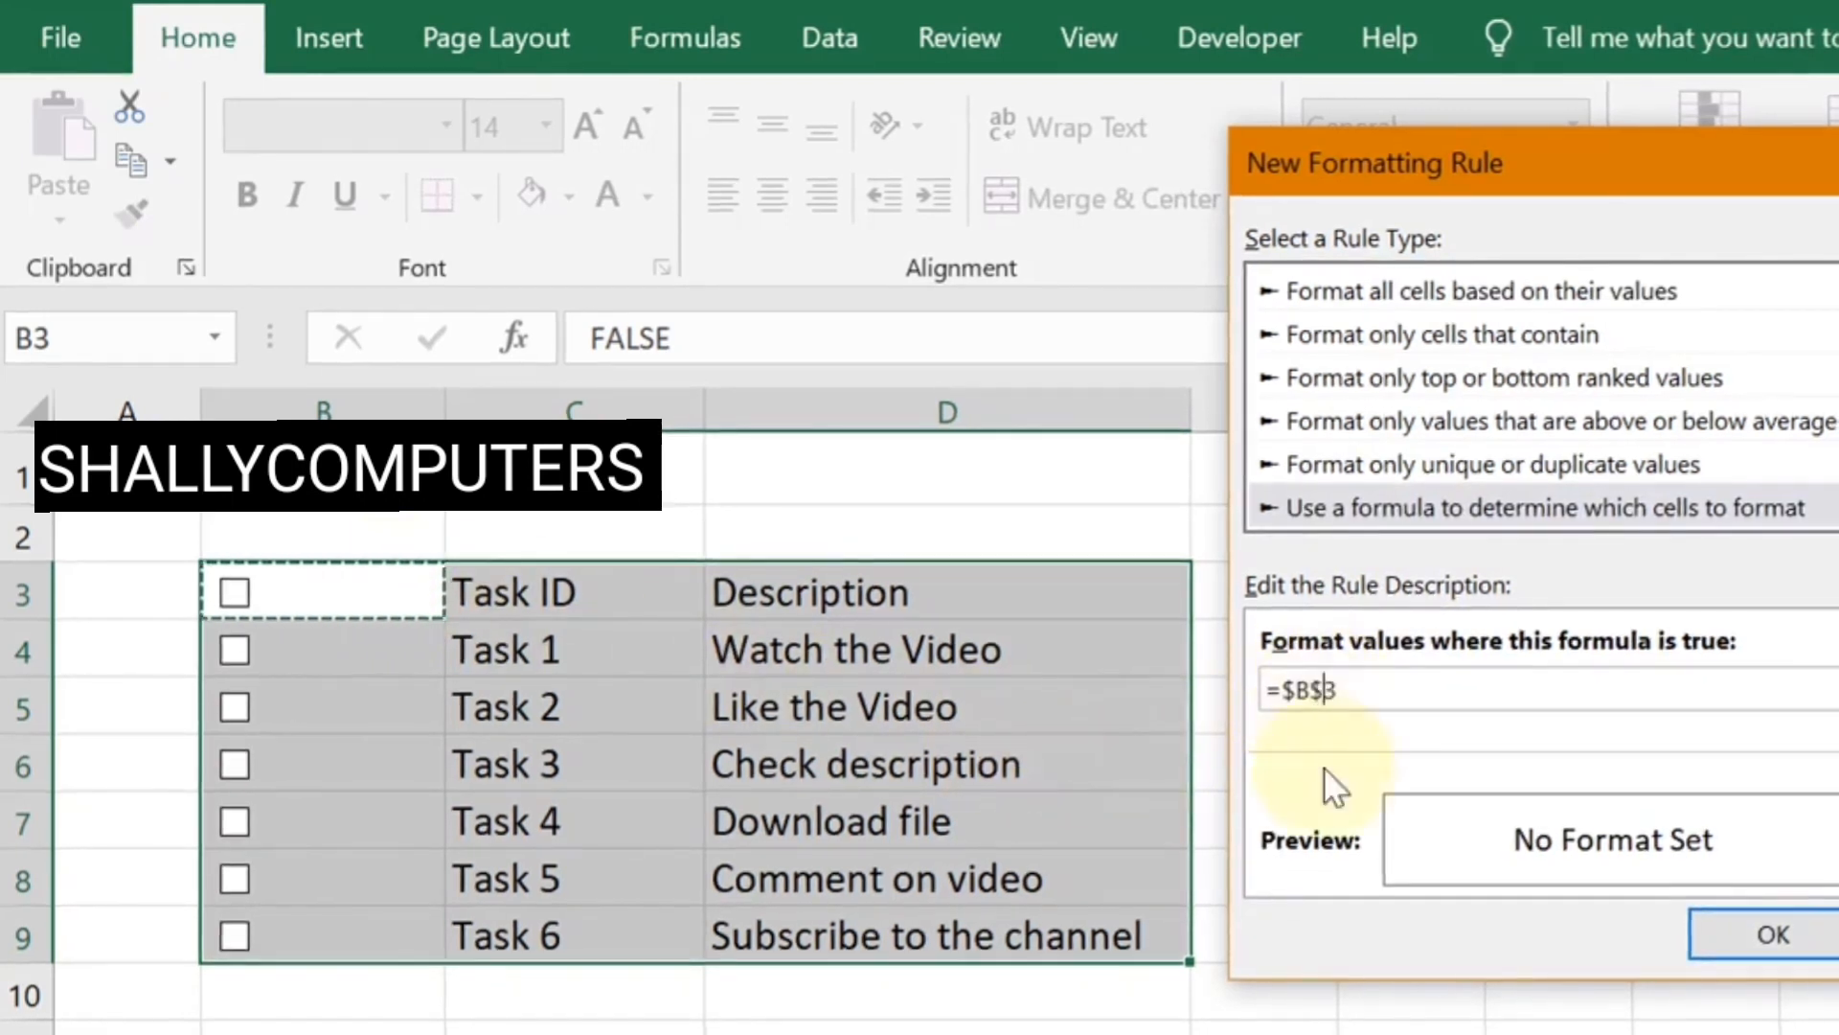
key(BackSpace)
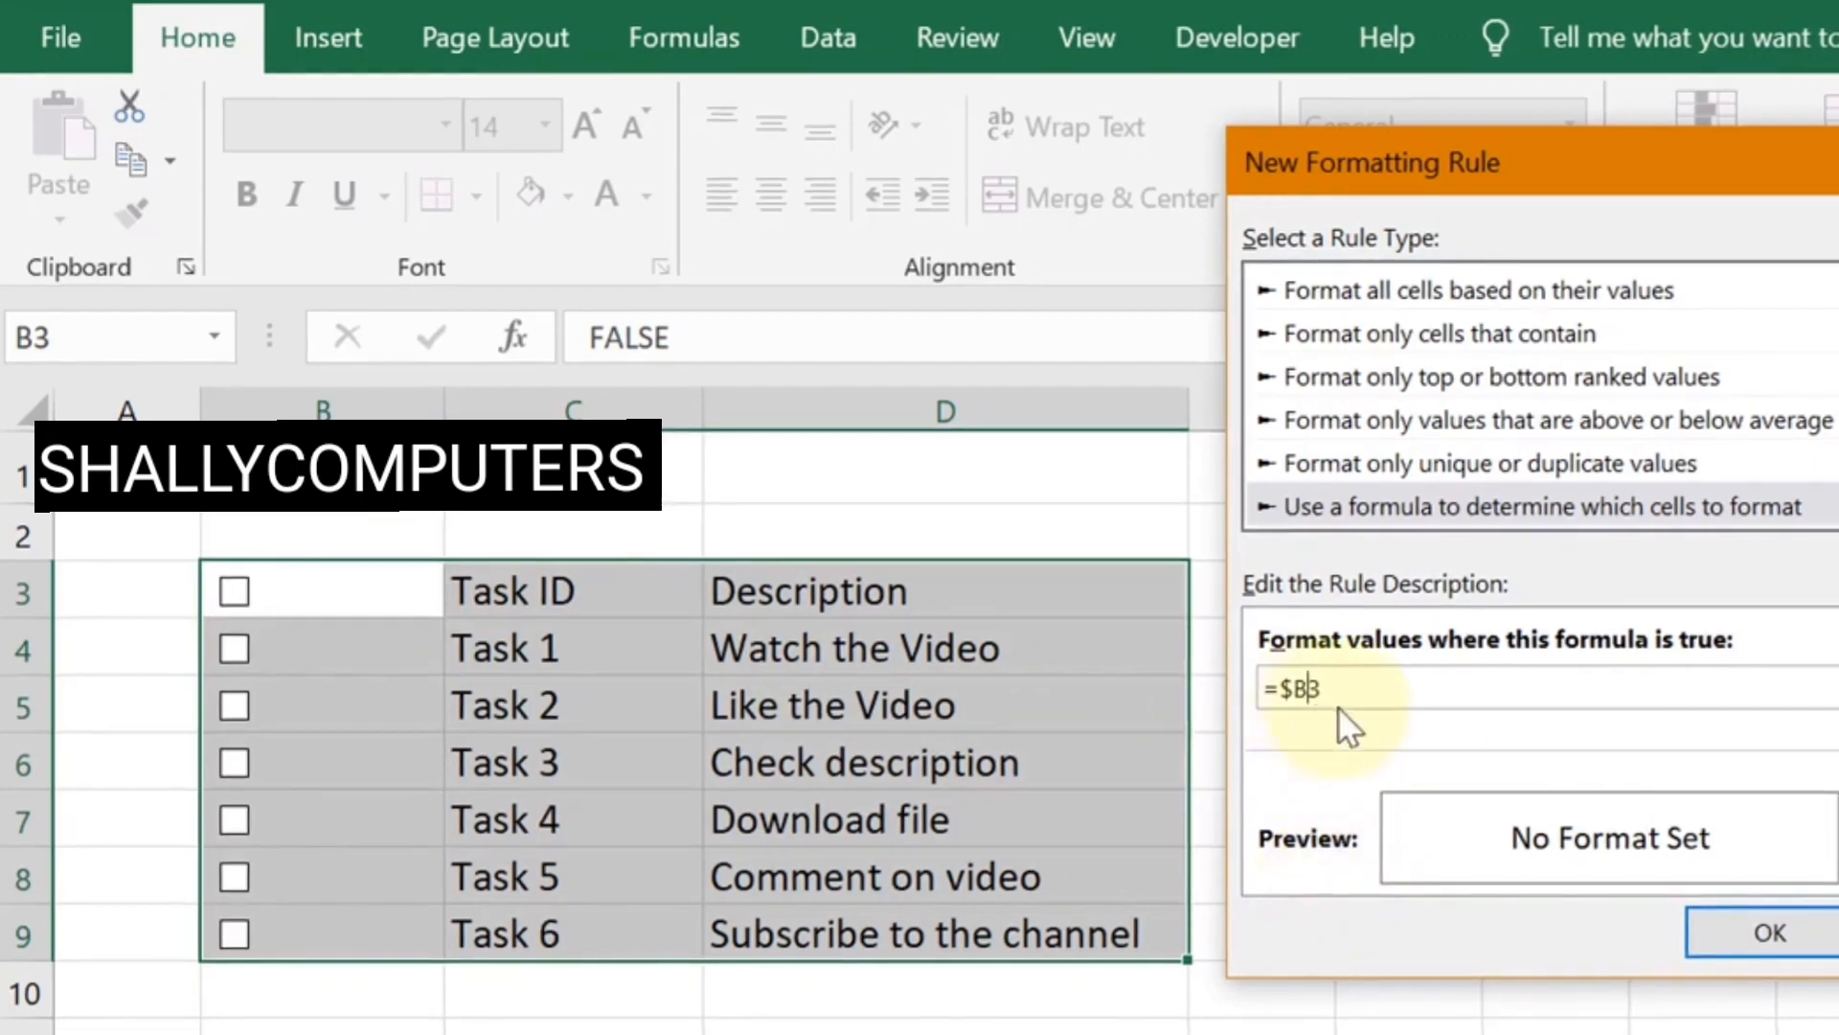
Give the new formatting rule a light green fill and apply it to the checklist
click(1838, 839)
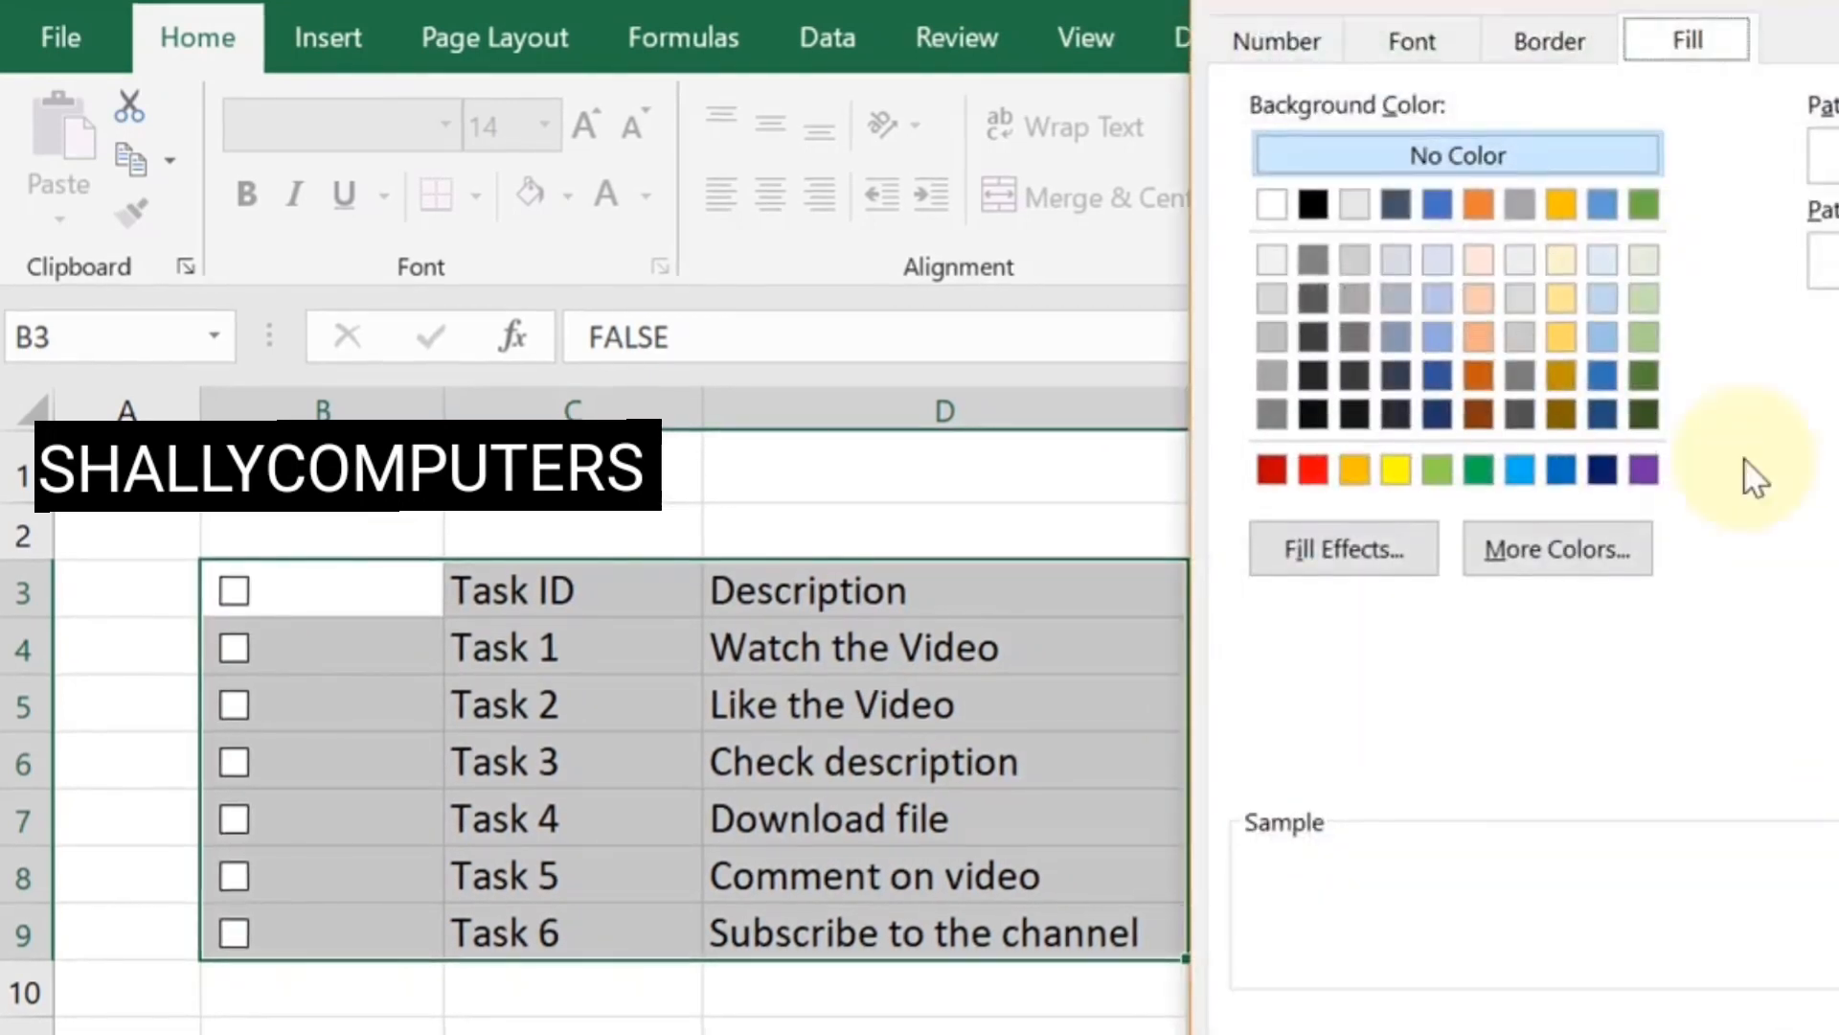
click(1644, 337)
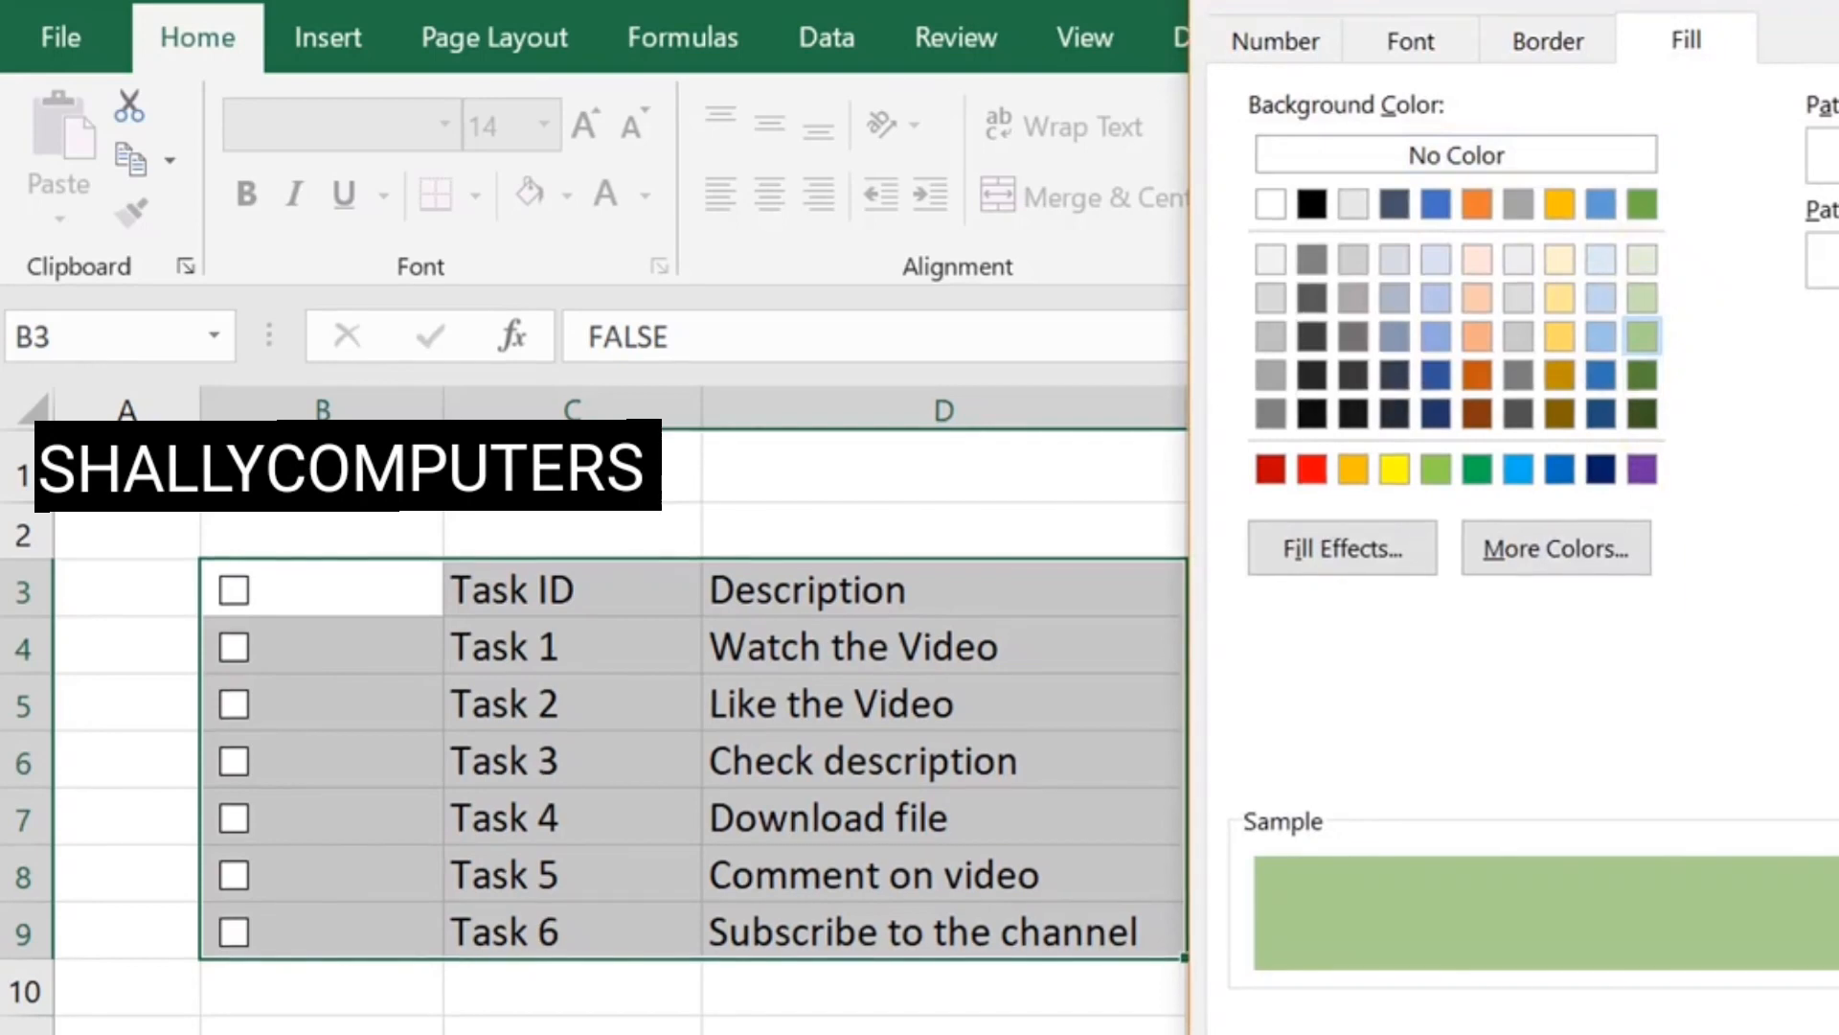
key(Return)
click(1766, 931)
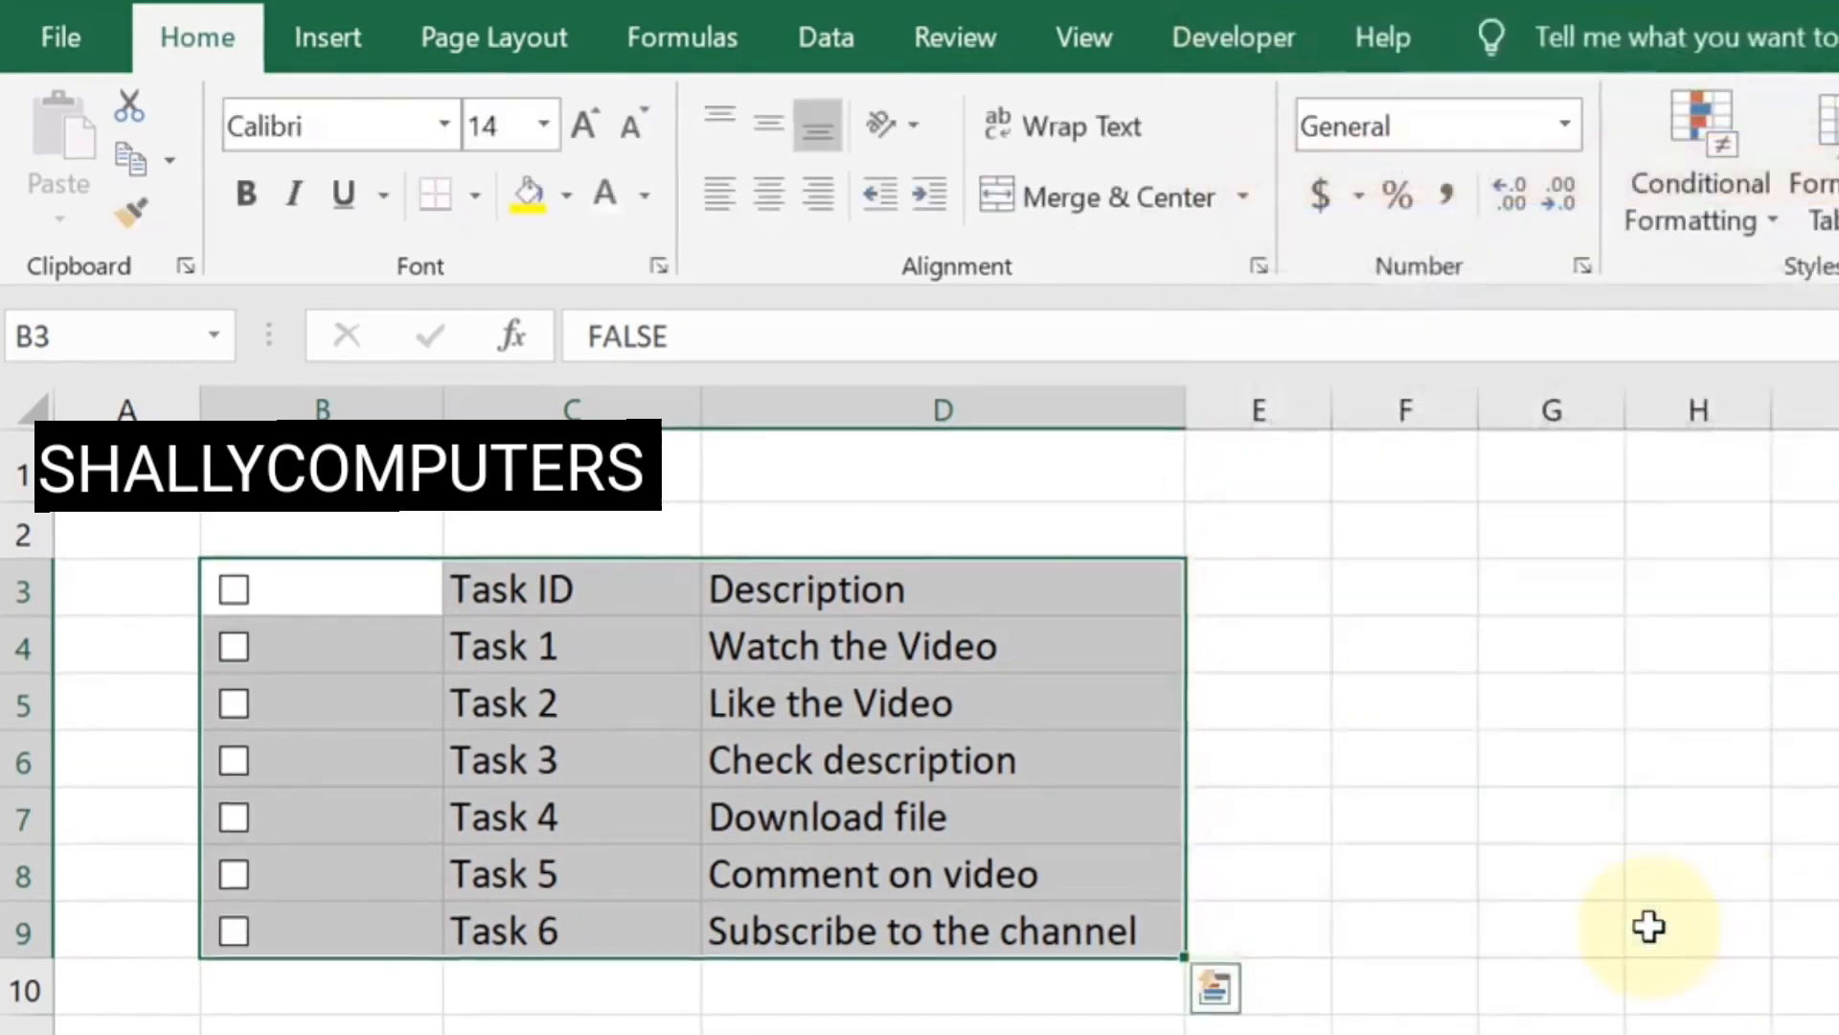
Test the row highlighting by ticking the header row and Tasks 2 to 4, then clearing Tasks 4, 3 and 2 again
click(231, 590)
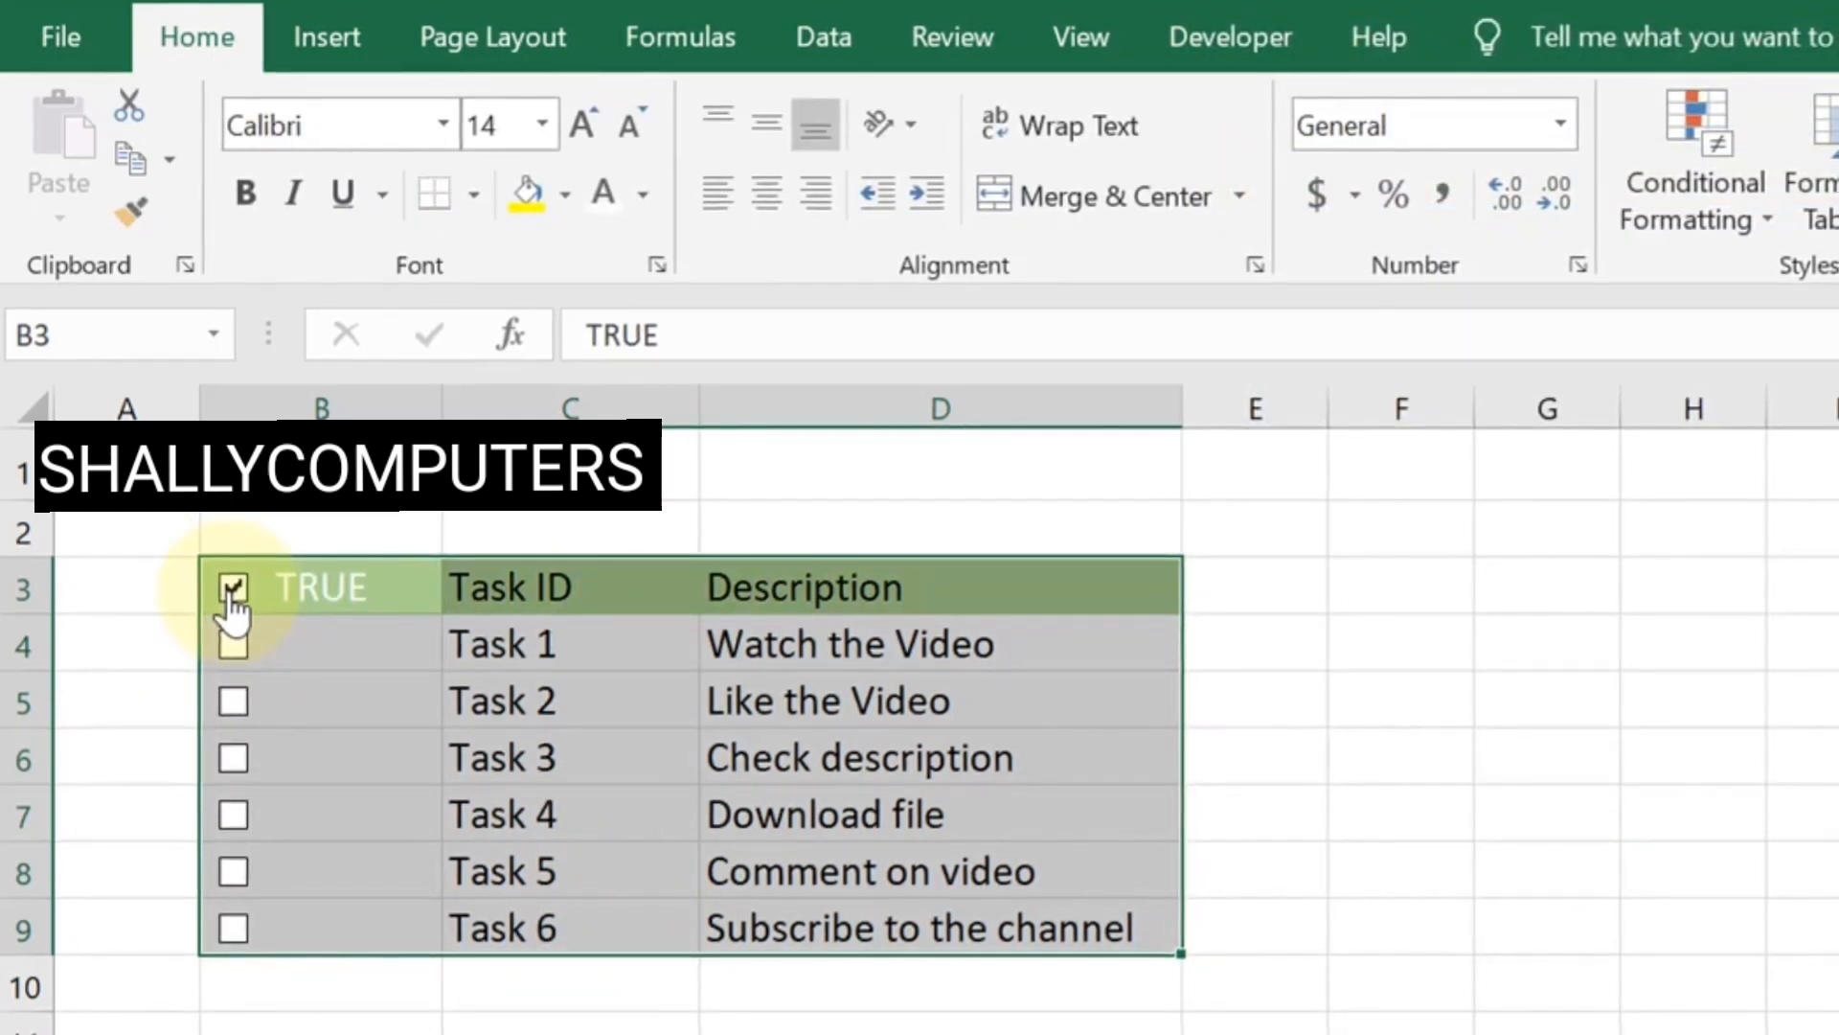
click(235, 704)
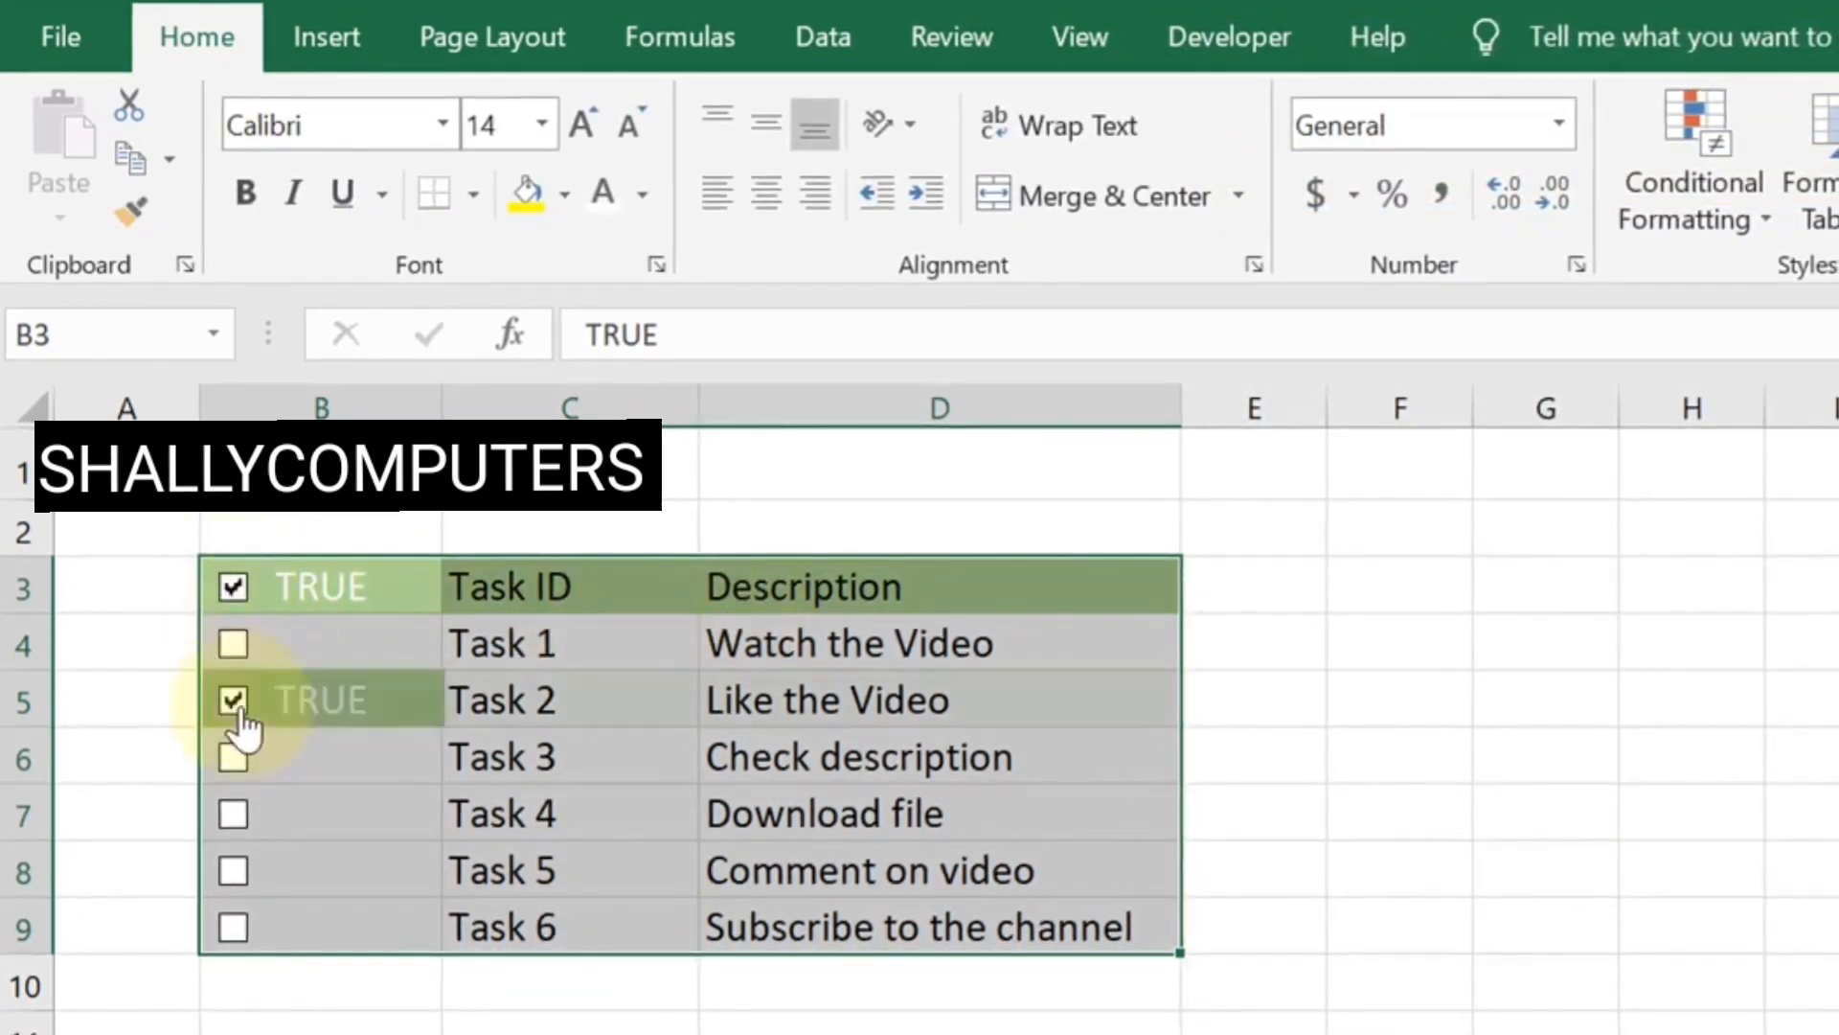
click(233, 758)
click(232, 815)
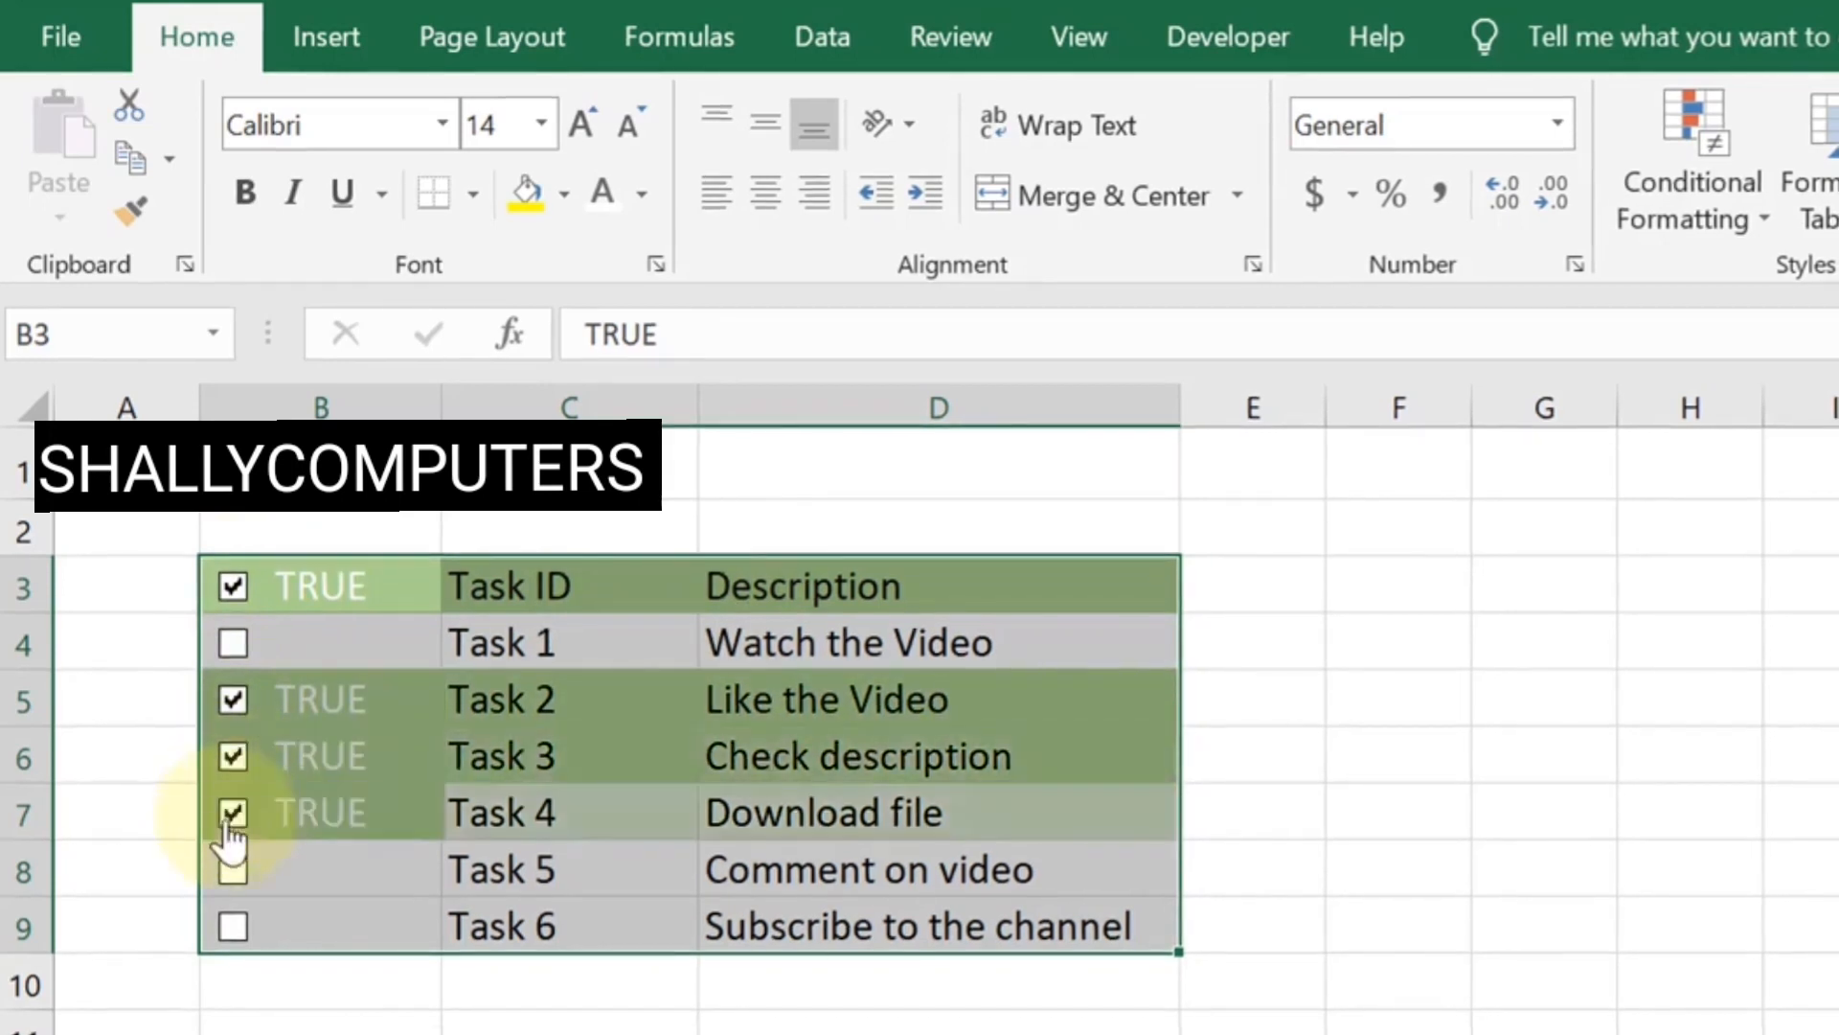
click(233, 816)
click(233, 759)
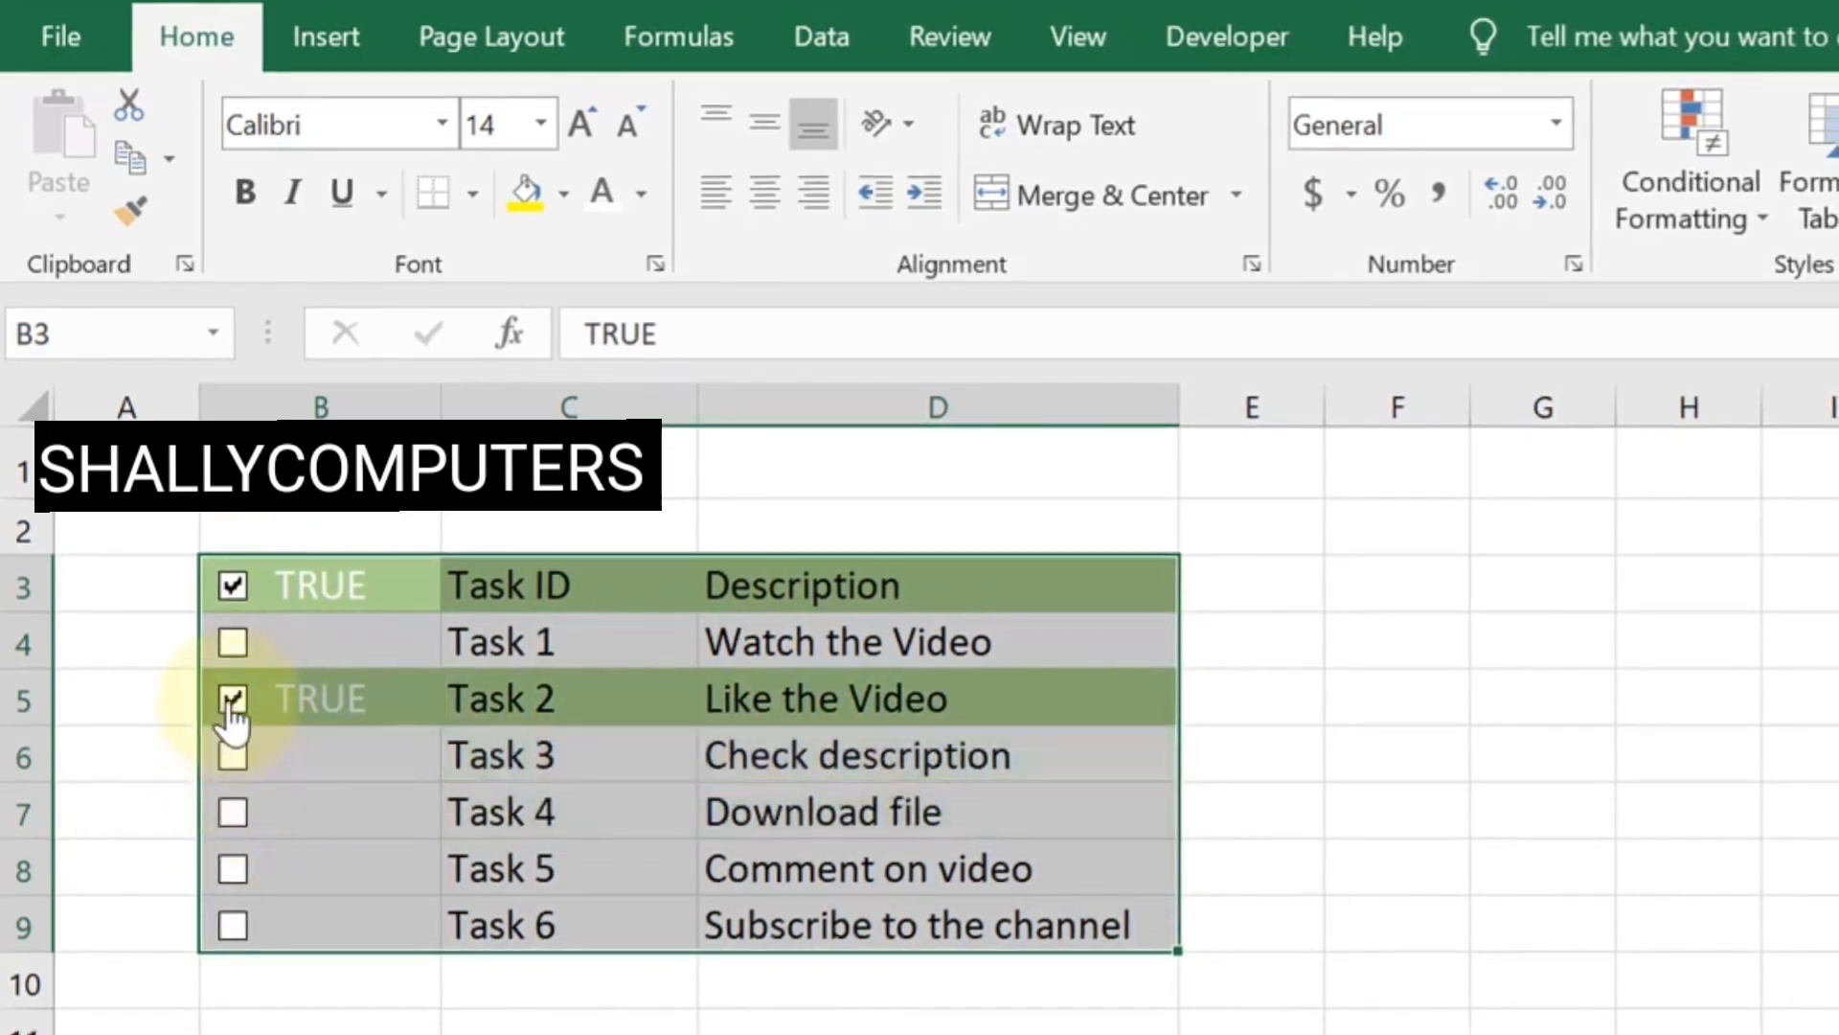
click(233, 702)
key(Right)
key(Left)
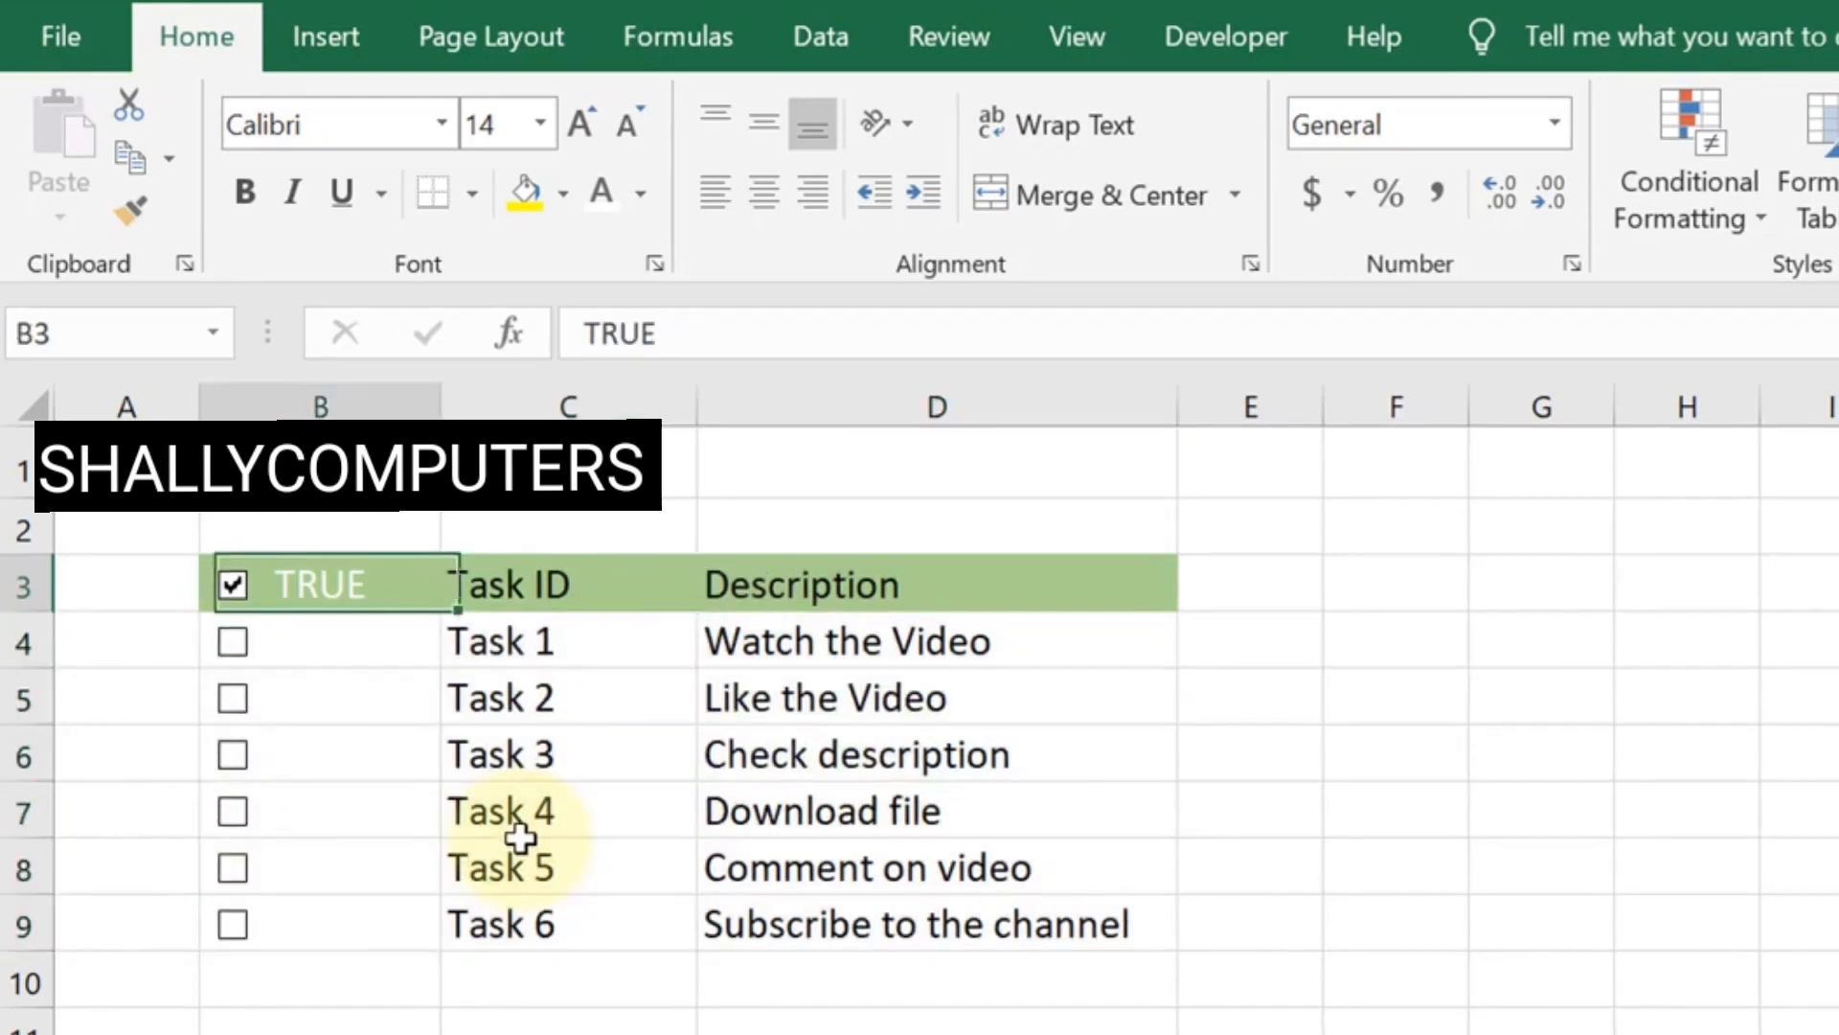
Tick the check boxes for Tasks 1 to 6
click(234, 644)
click(232, 697)
click(232, 754)
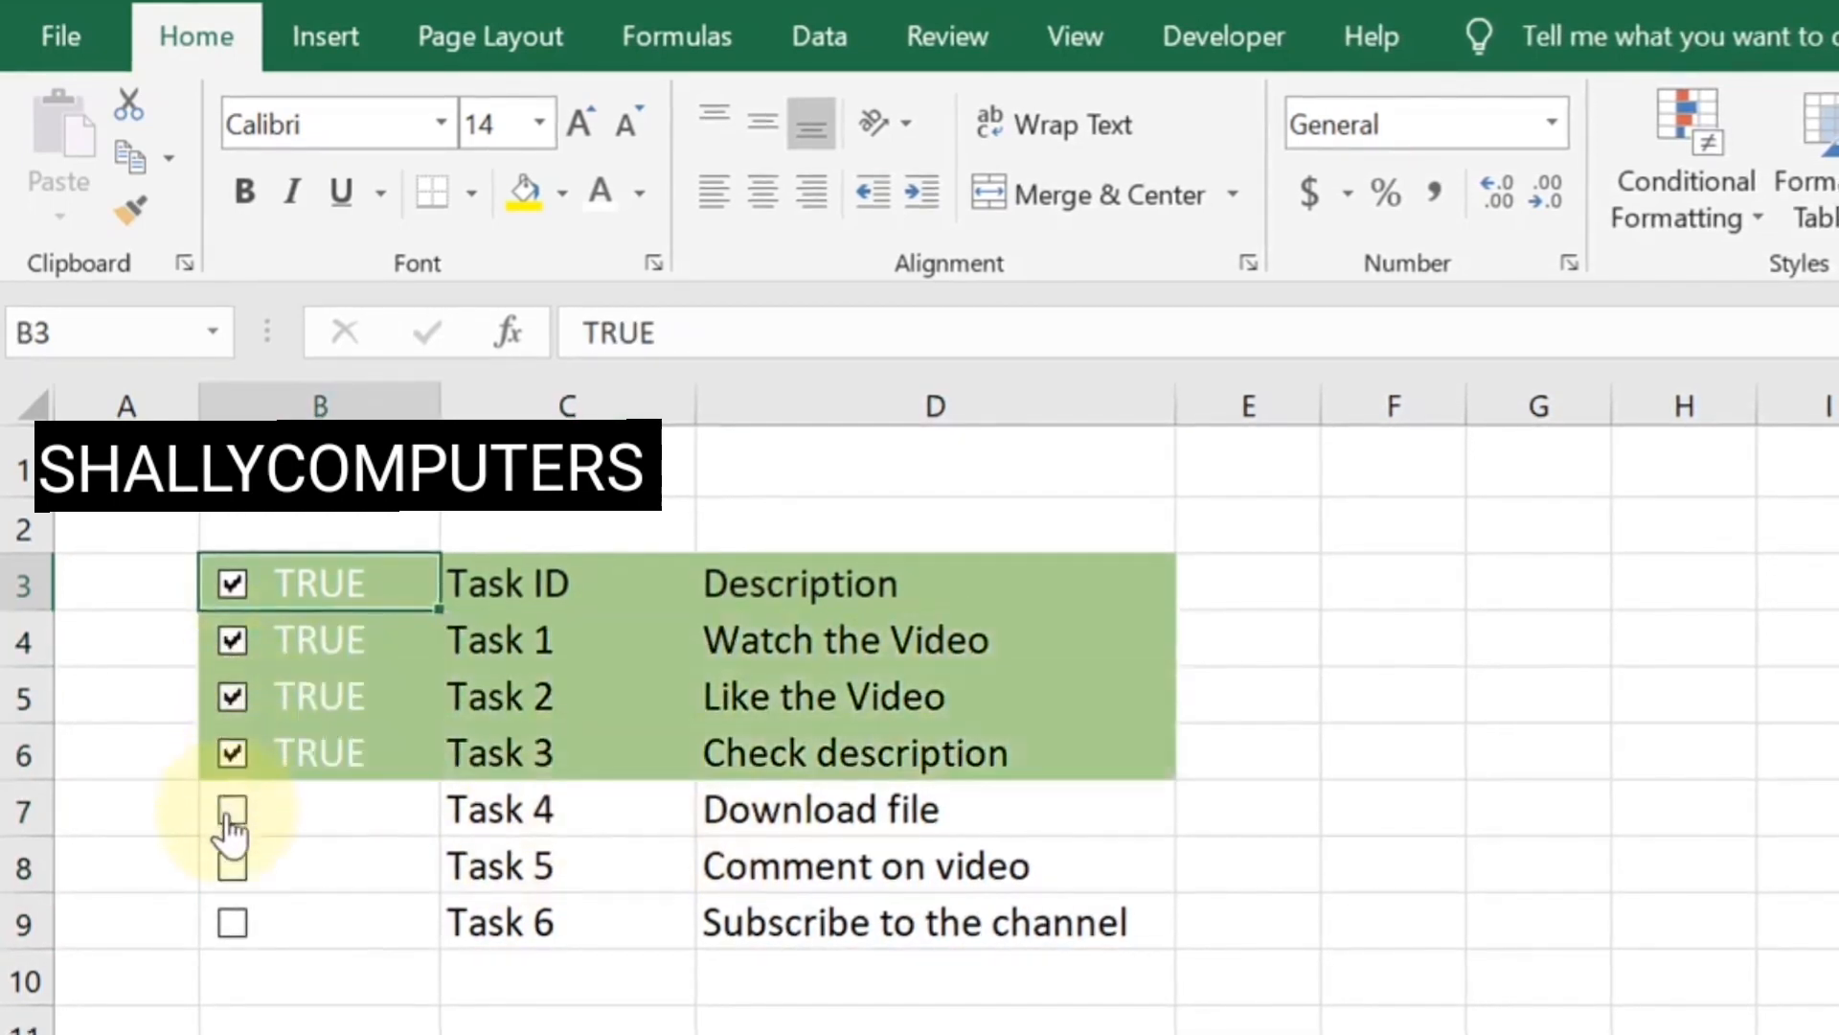
click(233, 810)
click(233, 867)
click(233, 925)
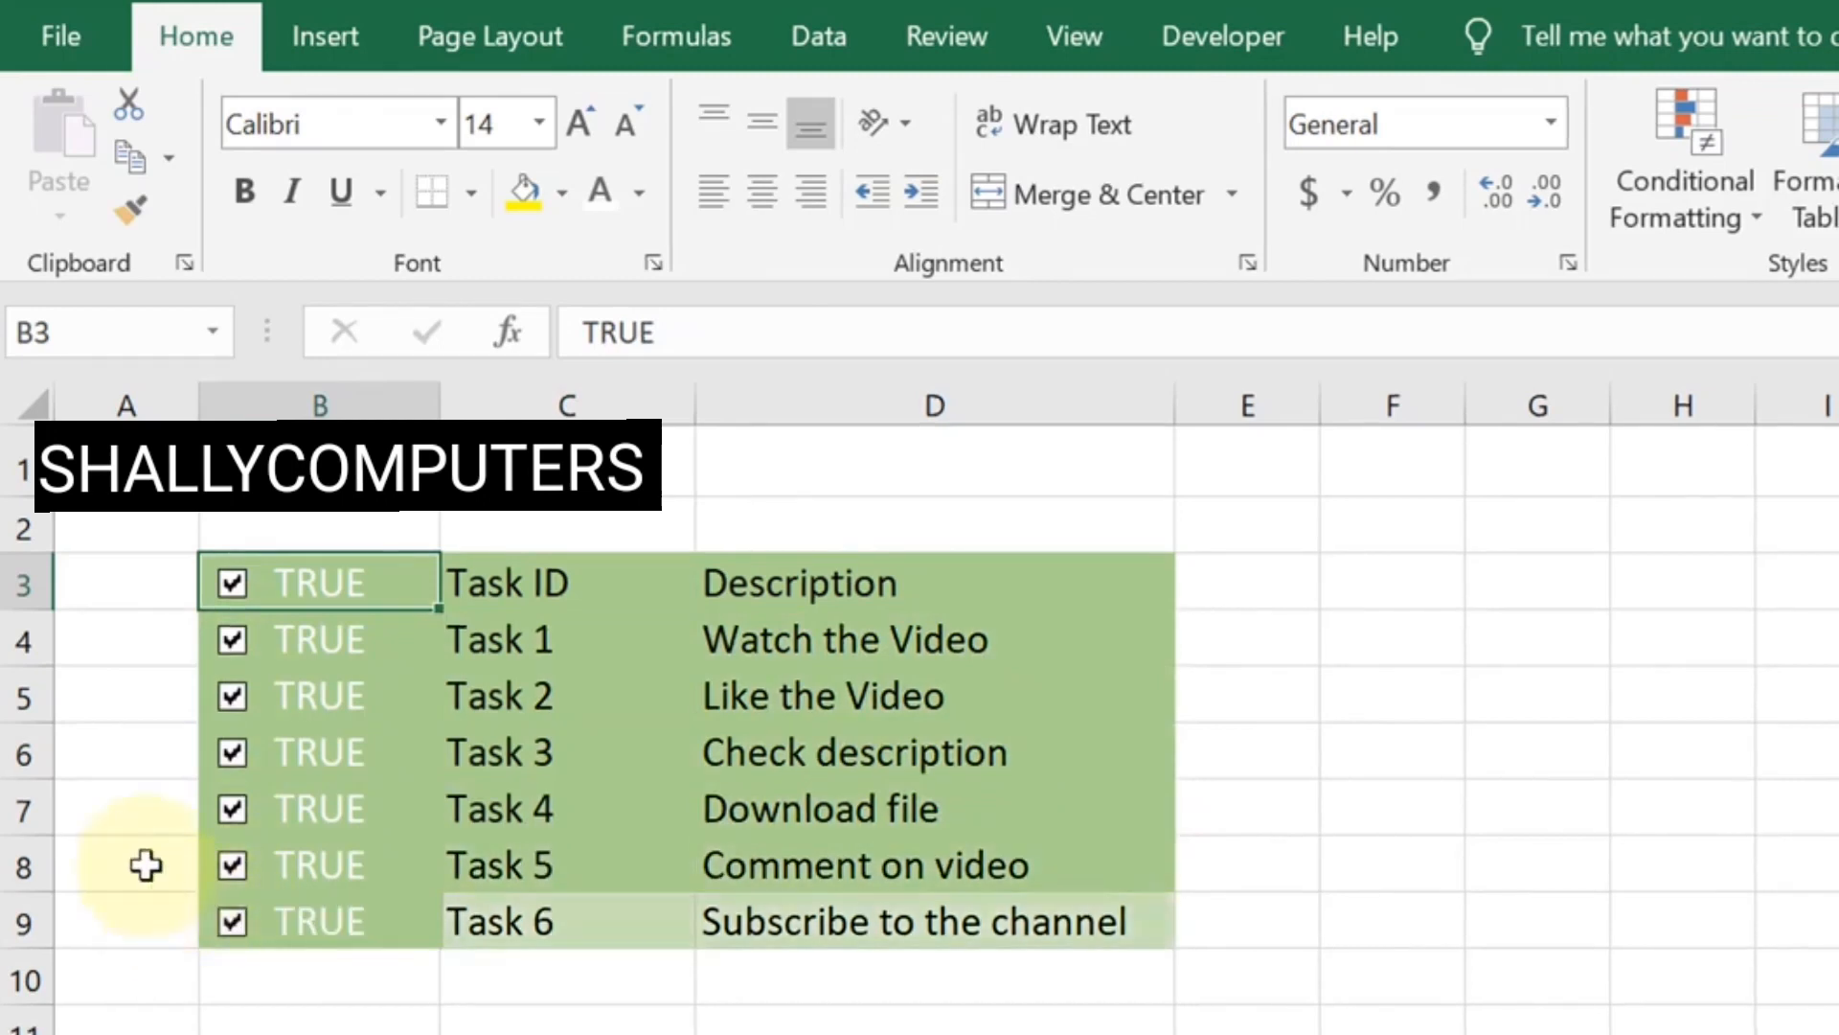
Apply the custom number format ;;; to B3:B9 to hide the linked TRUE/FALSE values
click(669, 513)
key(Left)
key(Down)
key(shift+Down)
key(shift+Down)
key(shift+Down)
key(shift+Down)
key(shift+Down)
key(shift+Down)
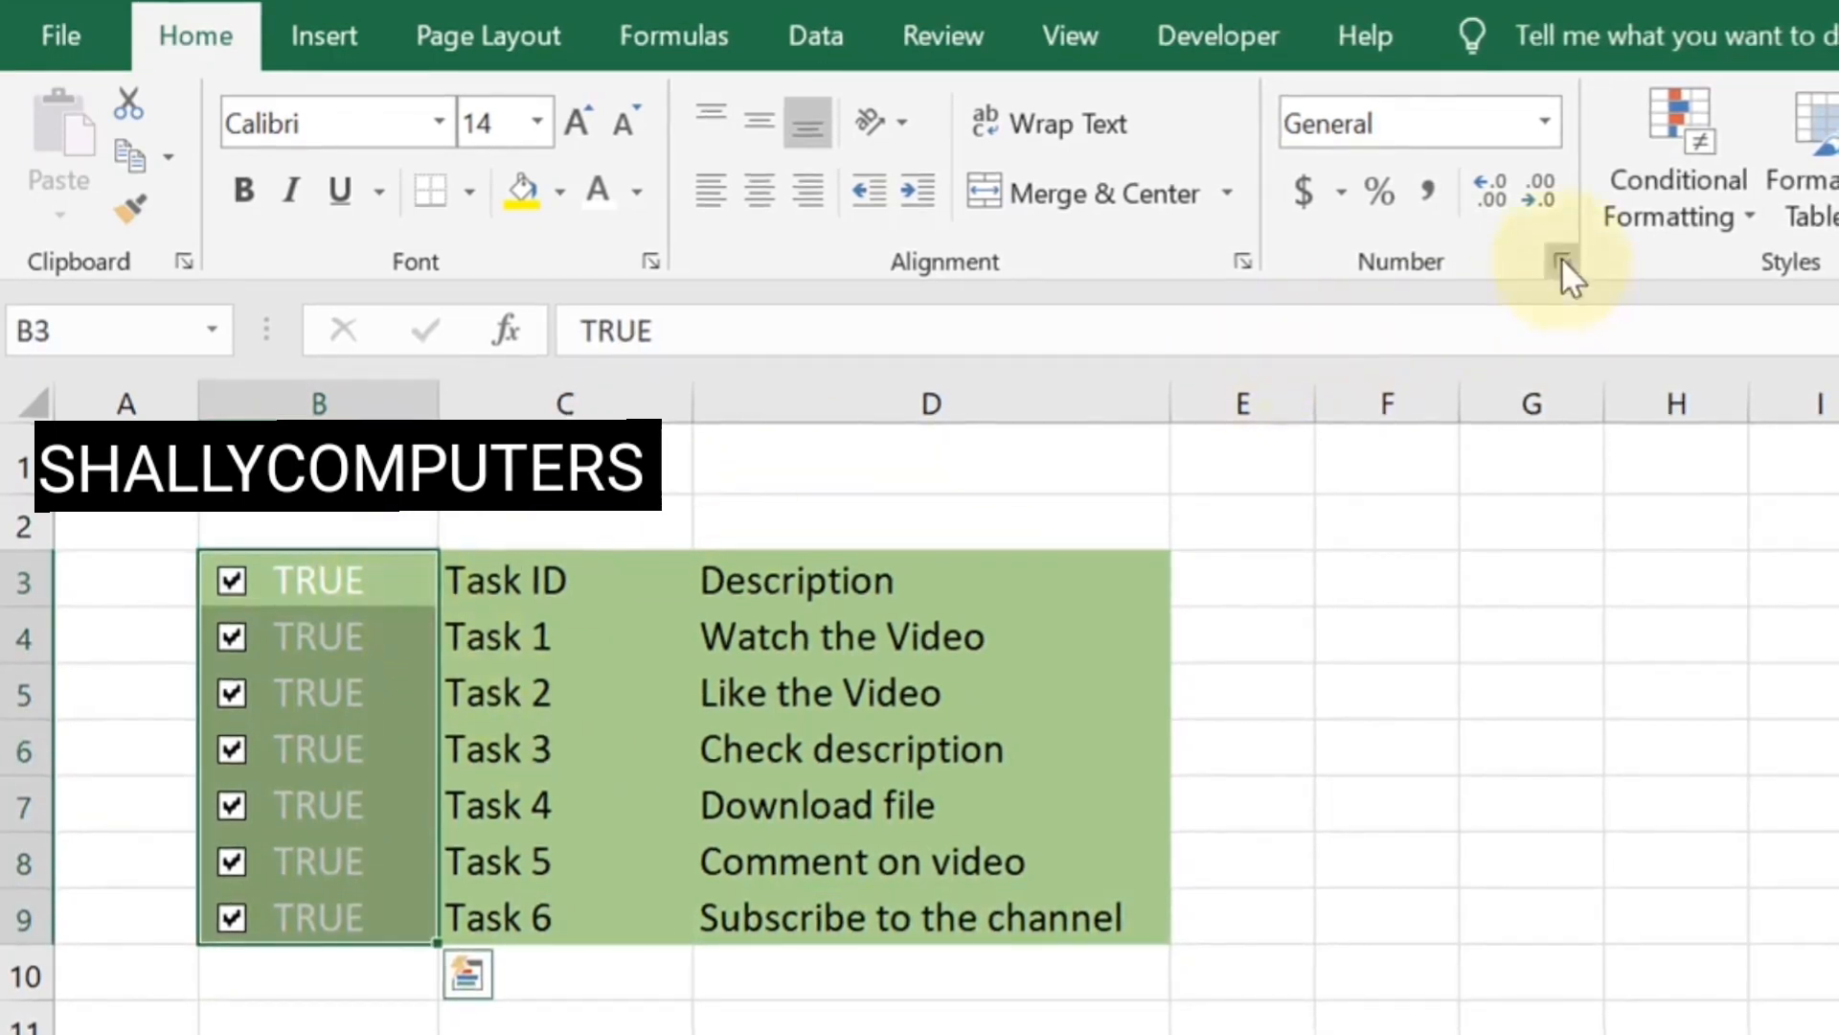
right_click(347, 578)
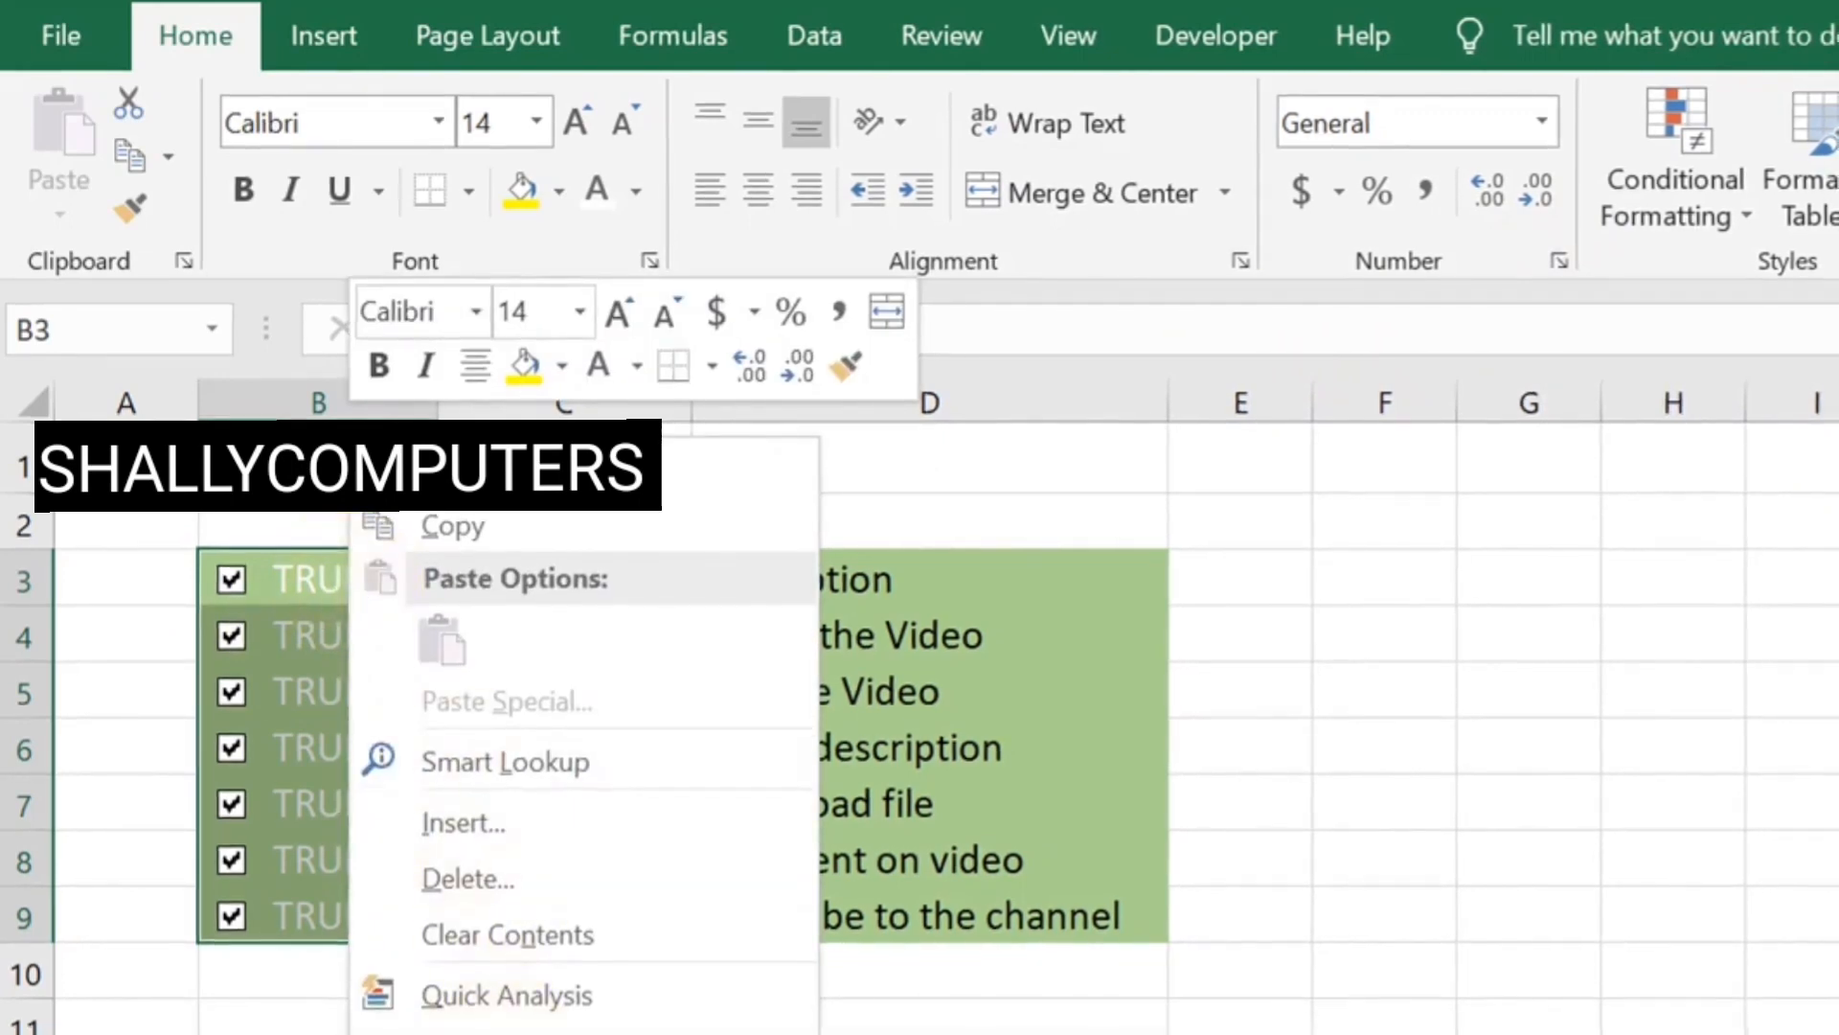
click(494, 1029)
click(107, 878)
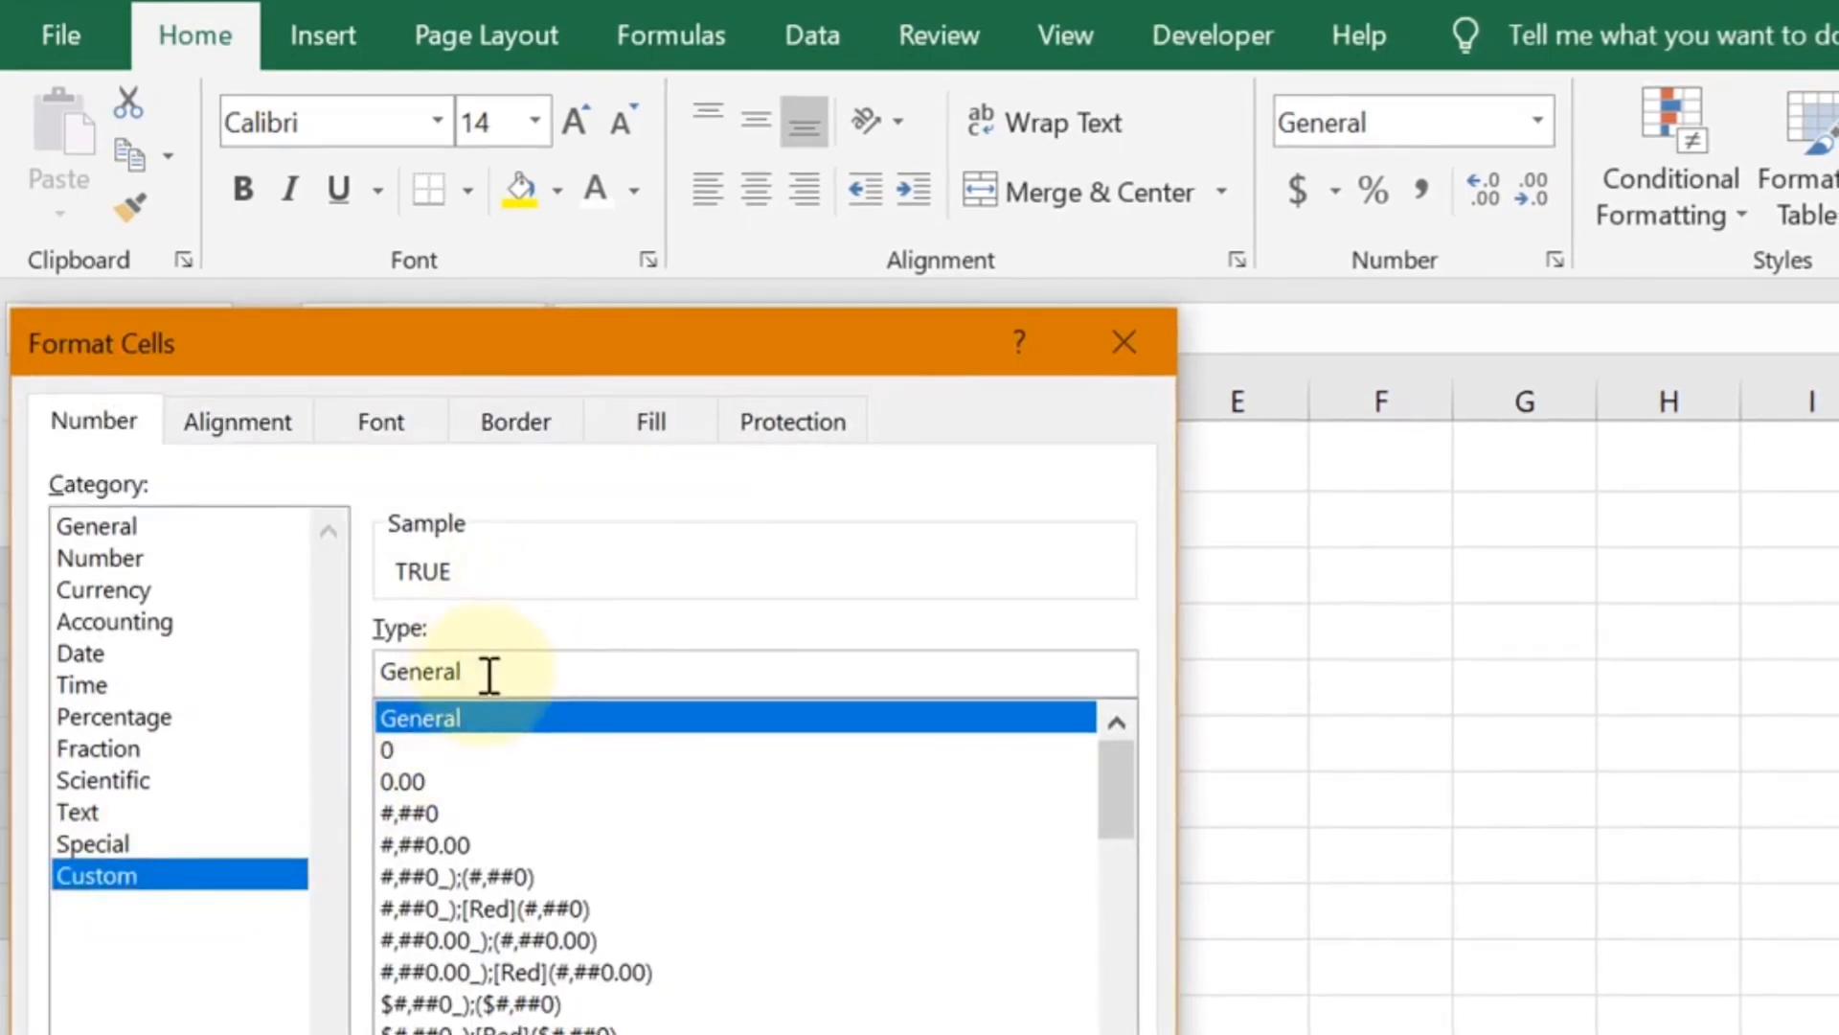
key(BackSpace)
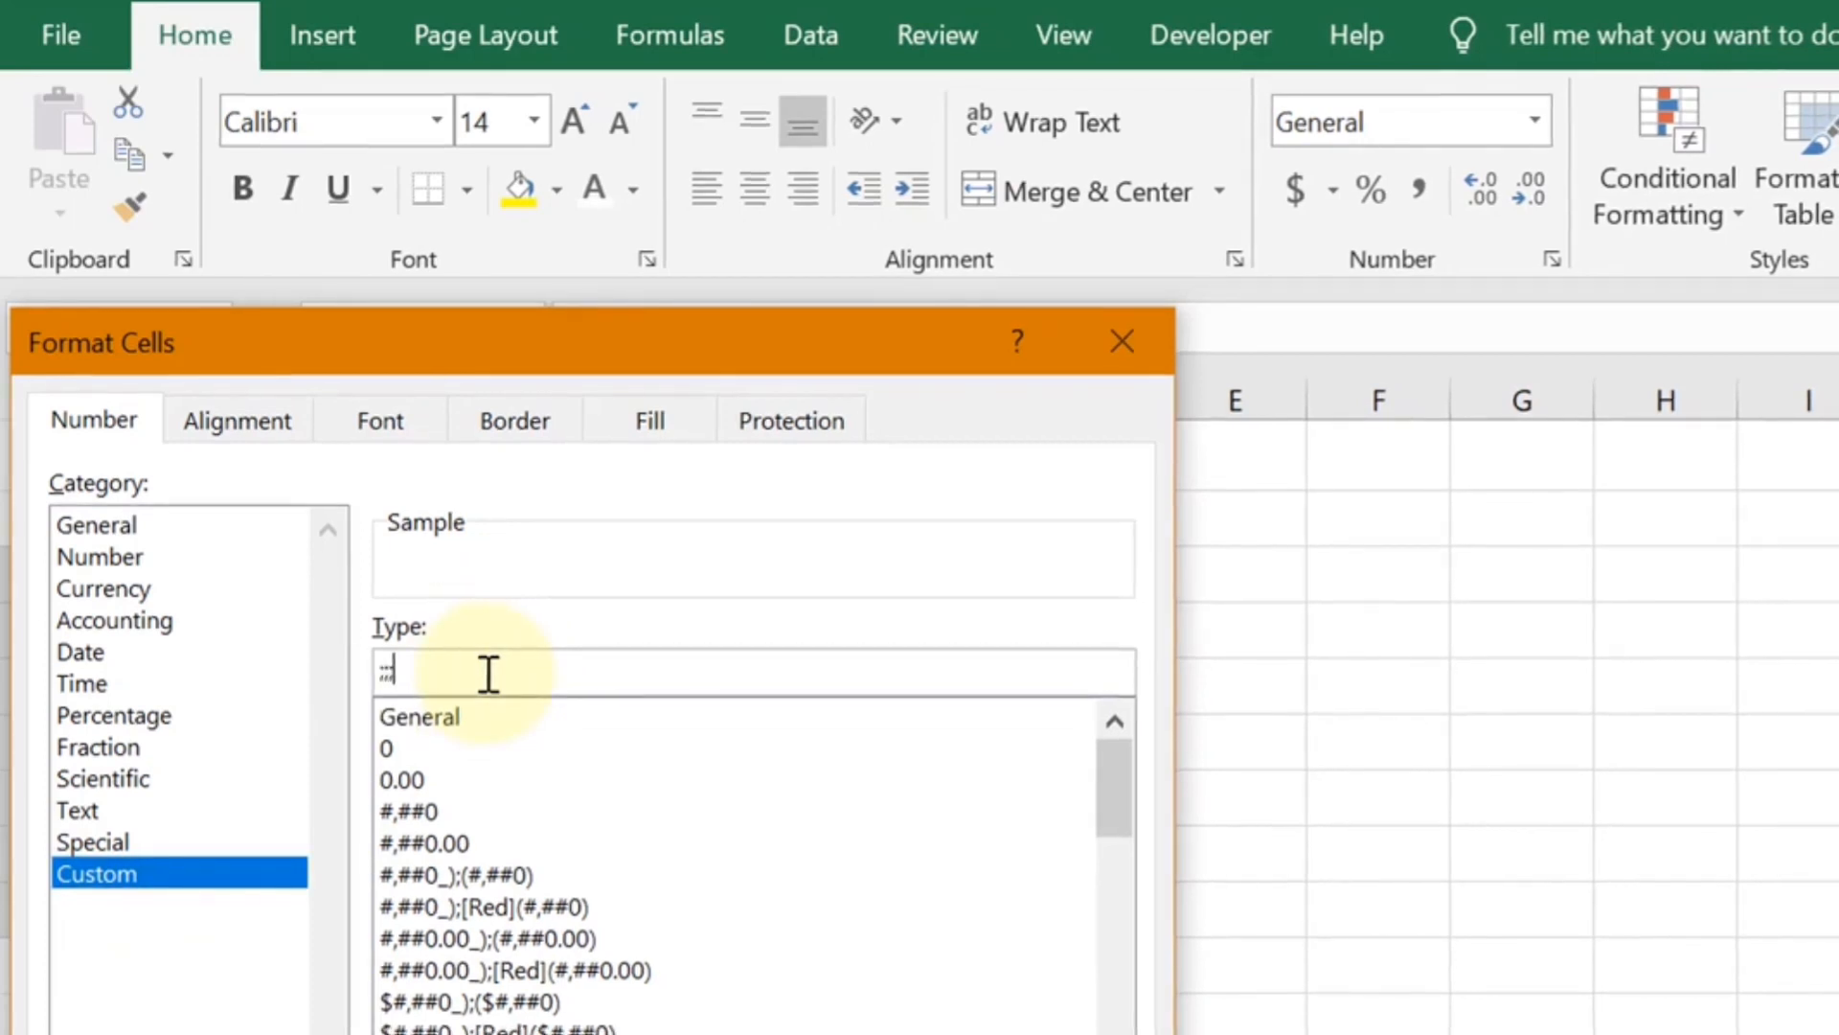
key(Return)
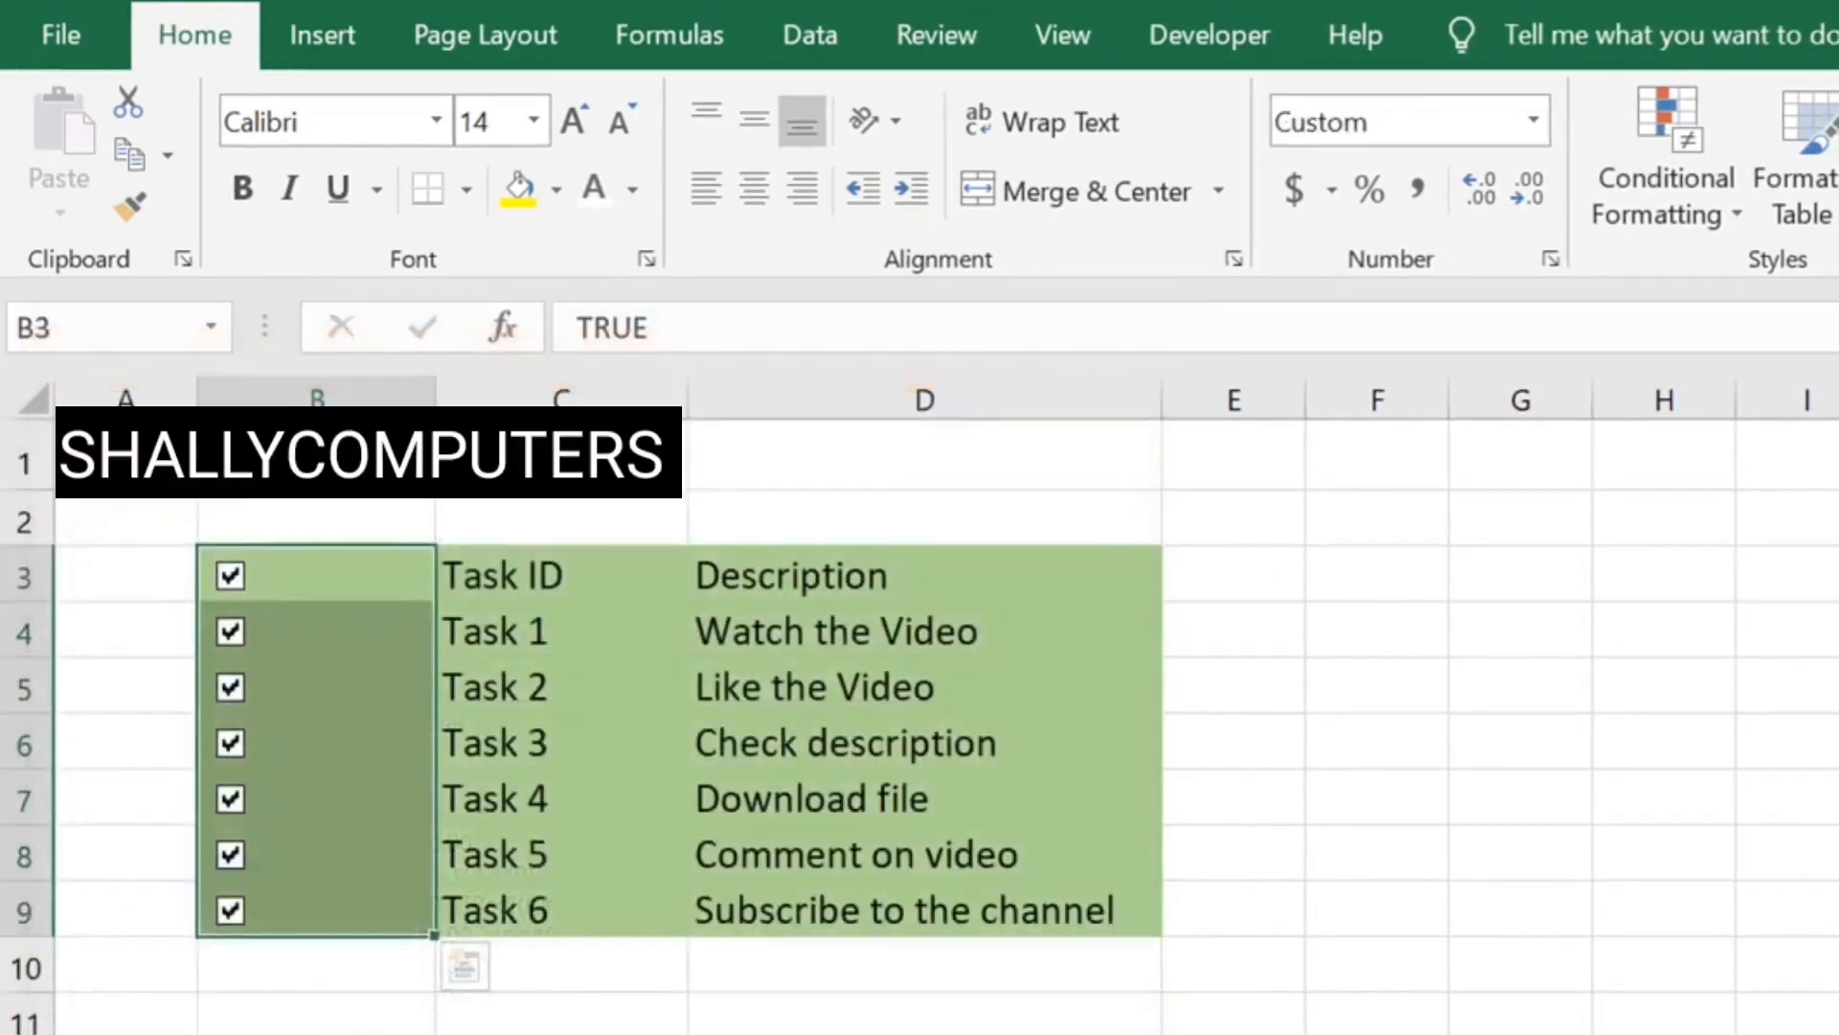
click(936, 1034)
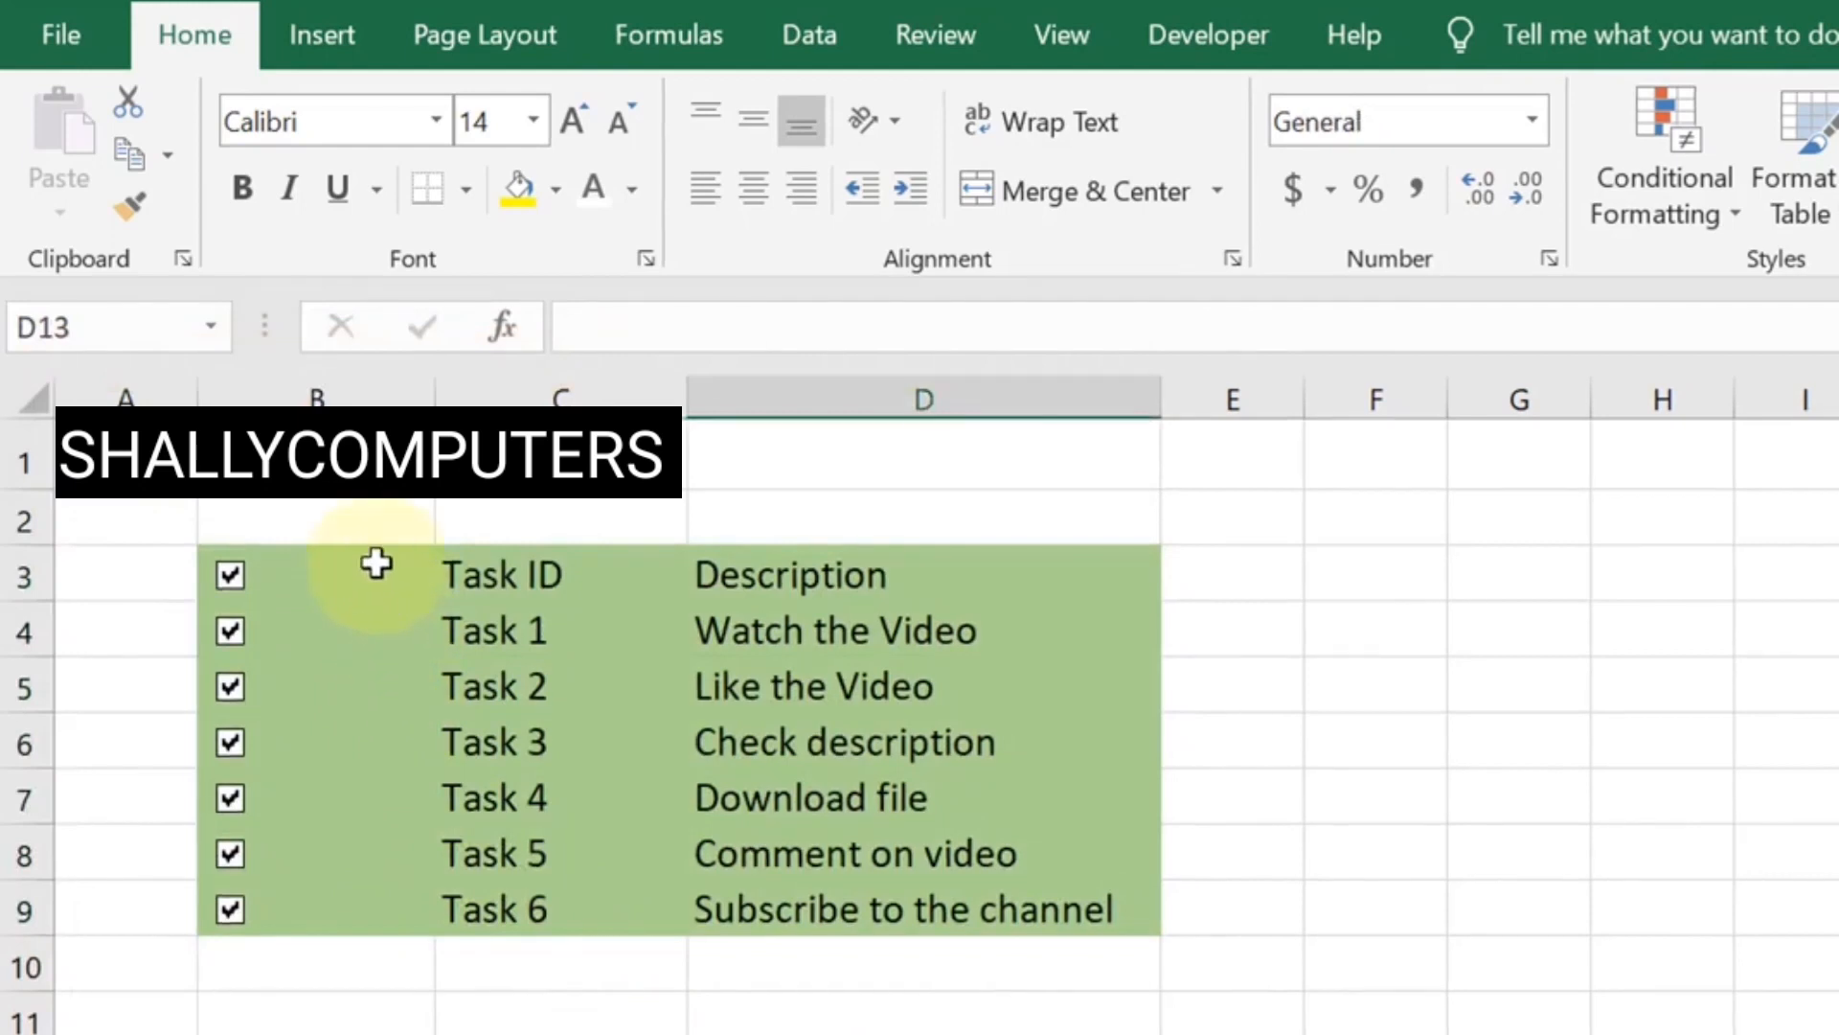
Toggle the check boxes for the header row, Task 1 and Task 2 to test the highlighting with hidden values
click(303, 571)
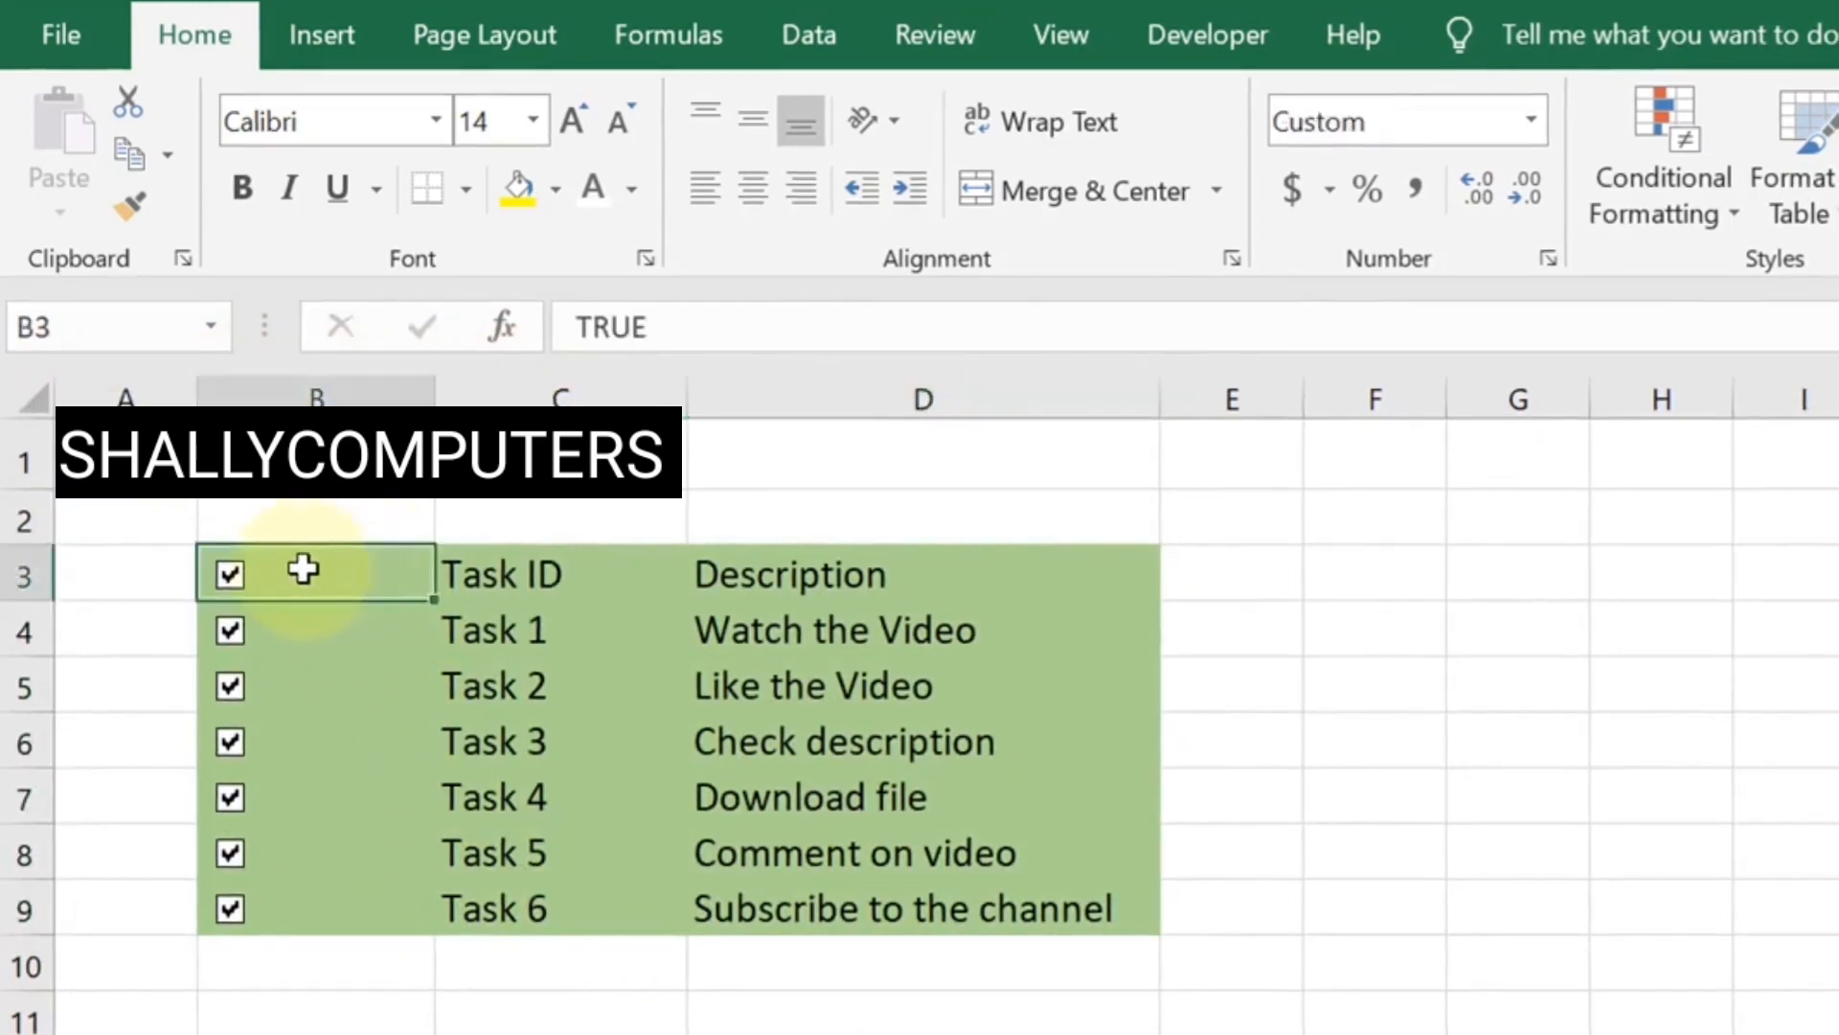
click(228, 575)
click(230, 630)
click(230, 688)
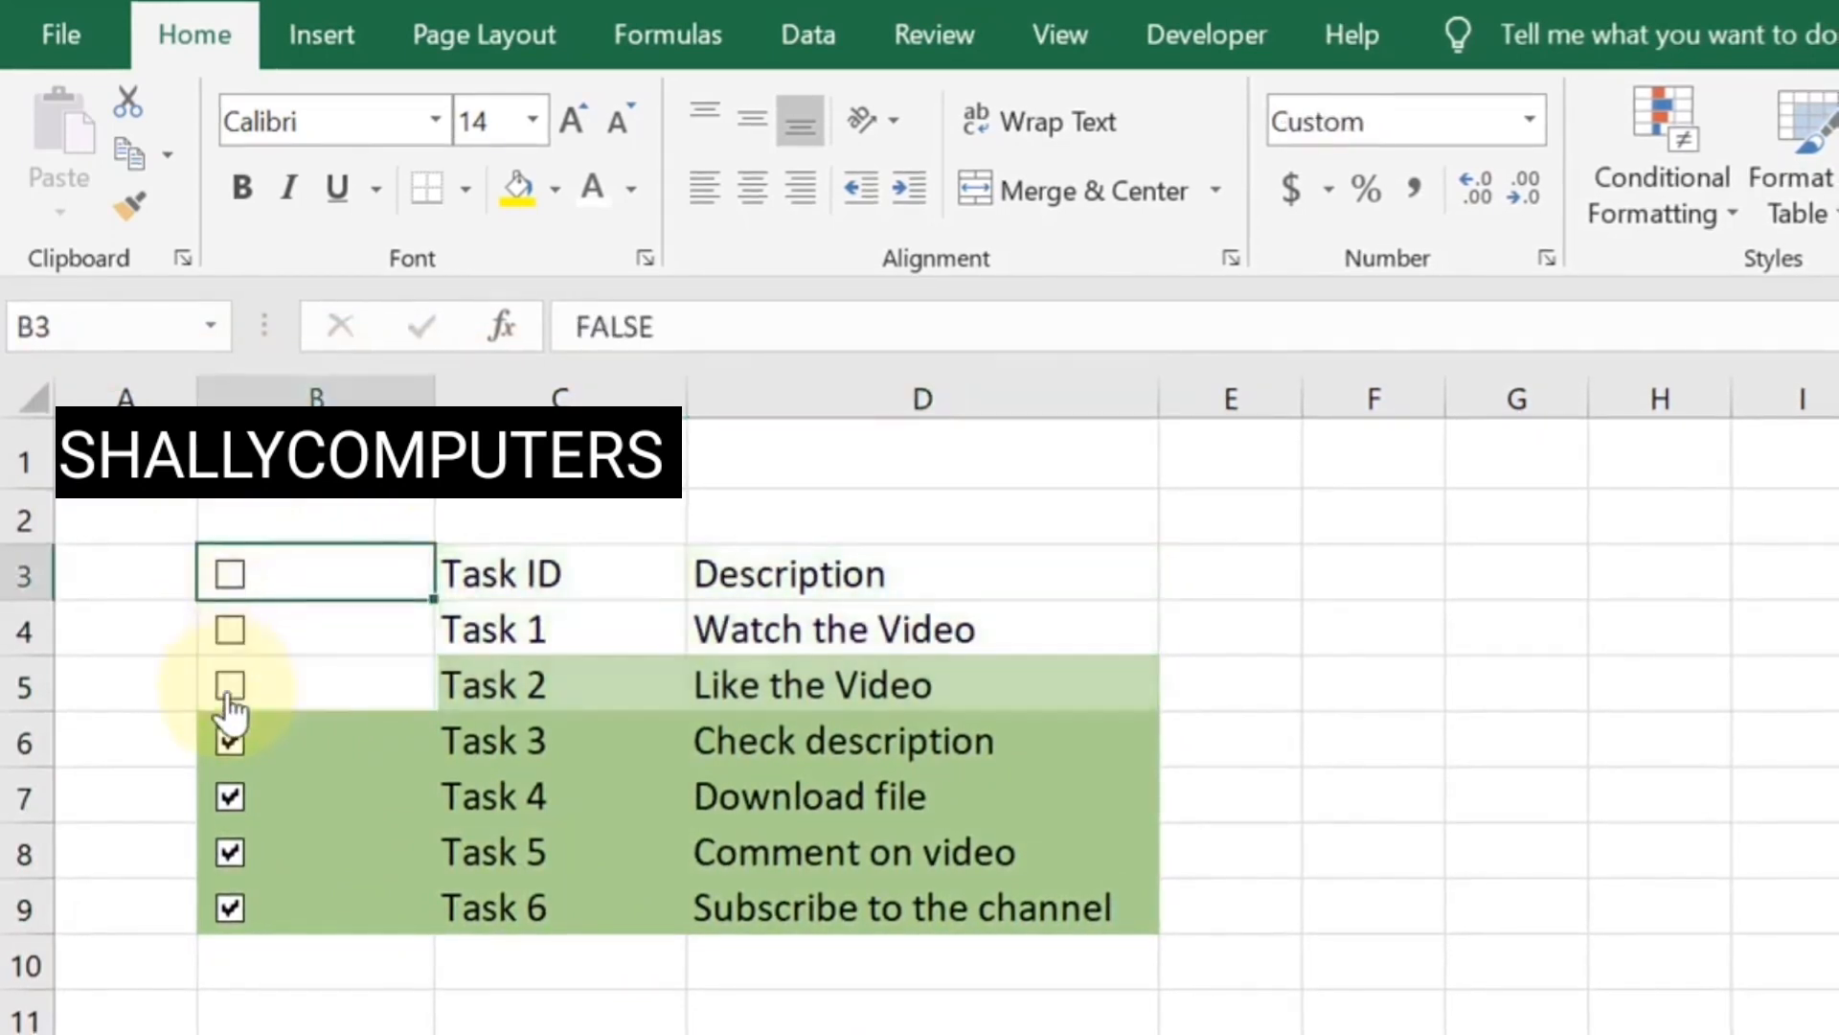
click(230, 575)
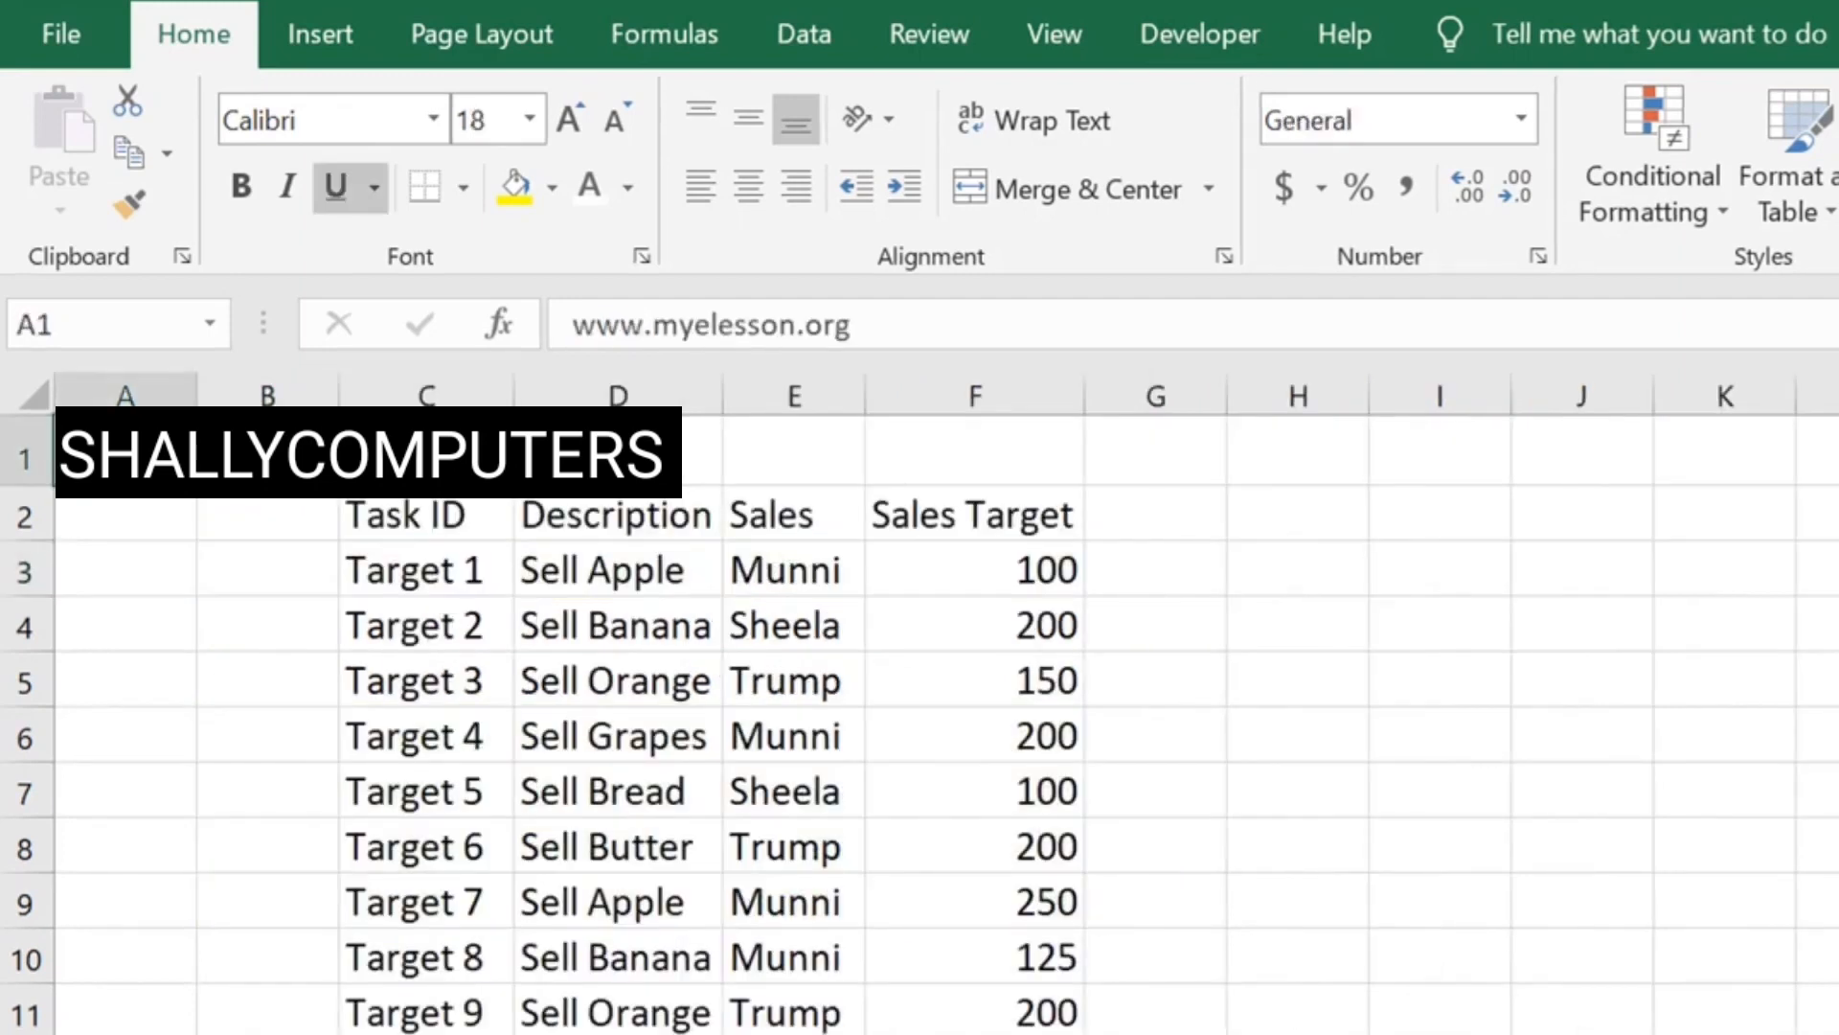
Move the whole sales target table, headers included, down one row from C2 so that it starts in C3
click(282, 558)
key(Up)
key(Right)
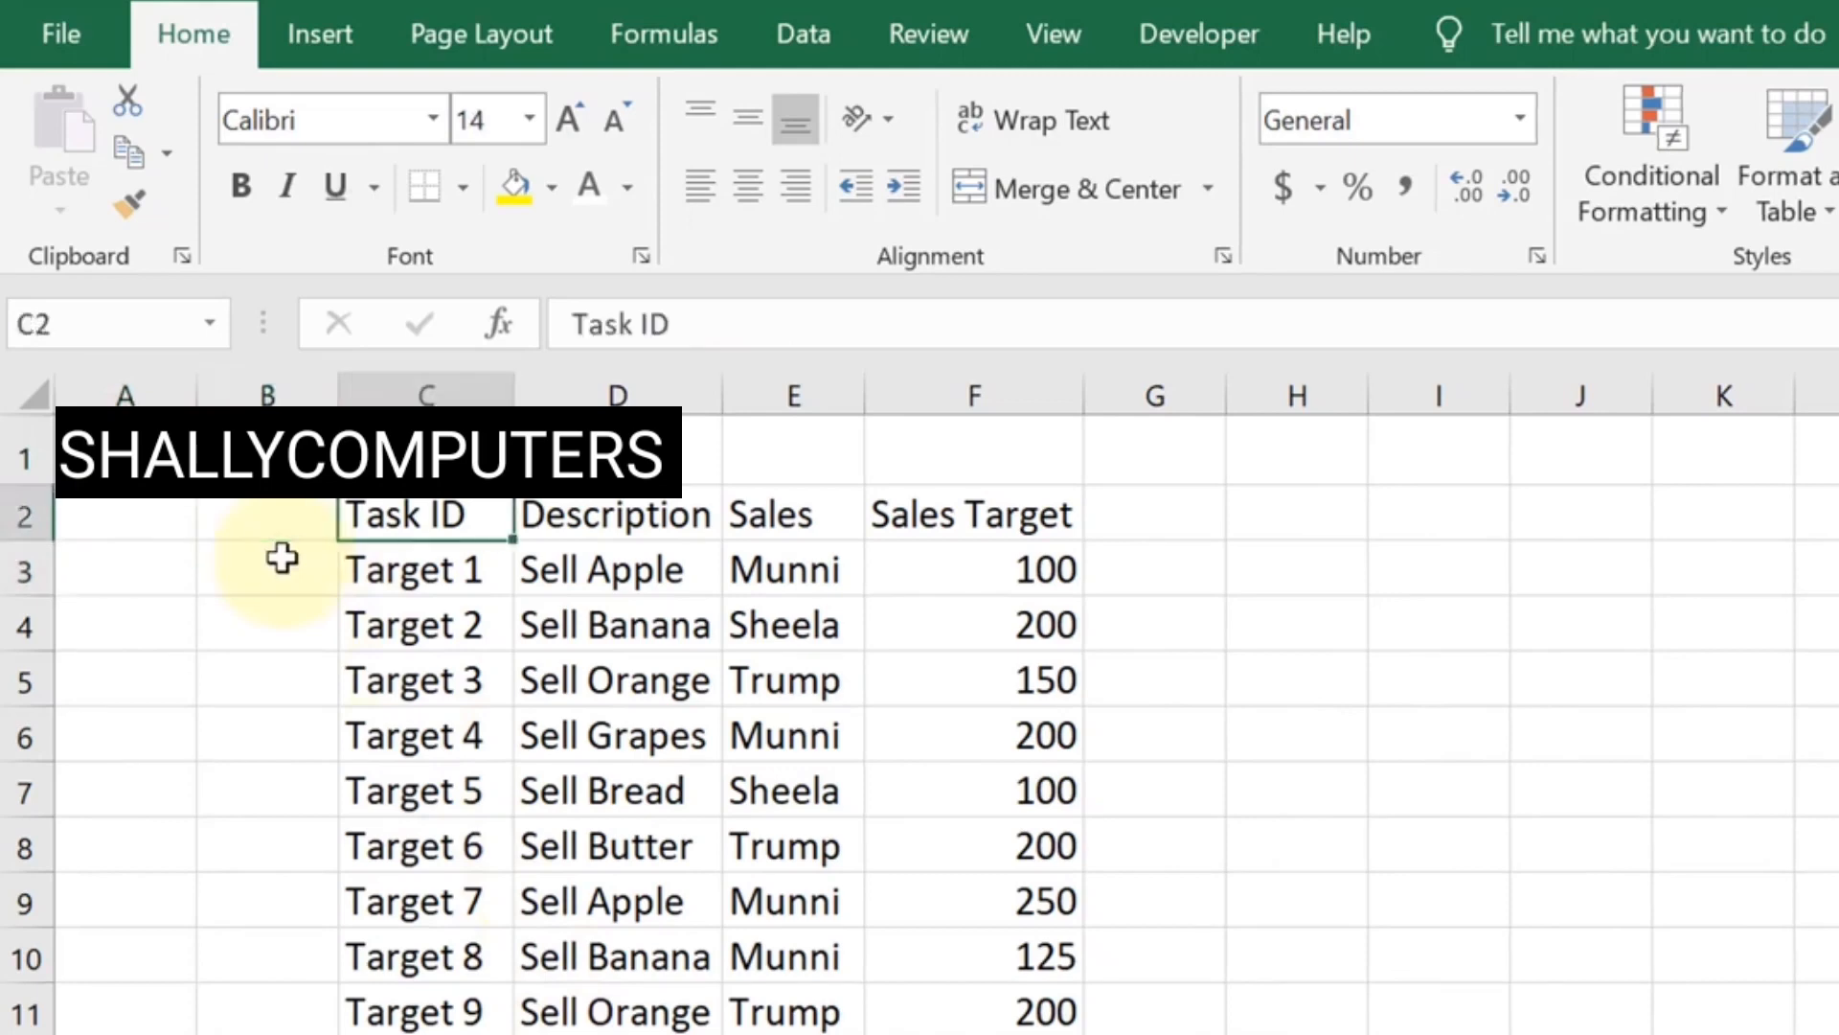
key(shift+Right)
key(shift+Right)
key(shift+Right)
key(ctrl+shift+Down)
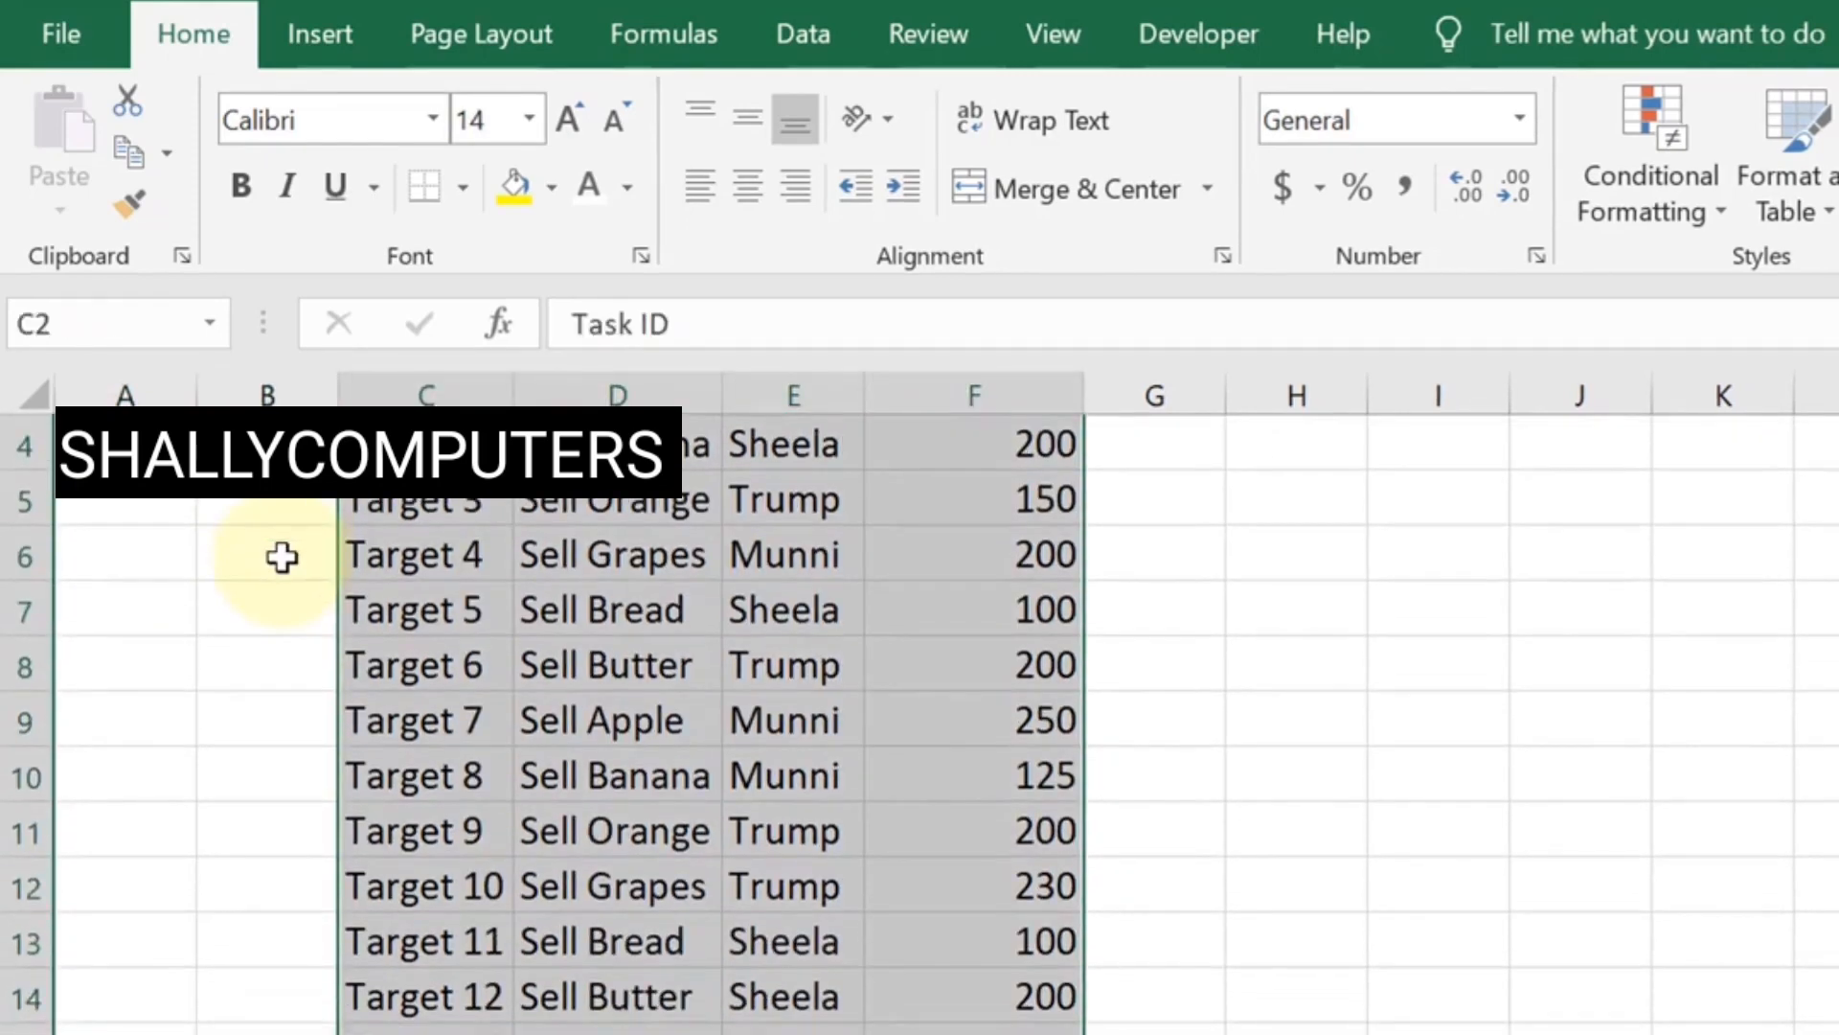
key(ctrl+x)
key(Down)
key(ctrl+v)
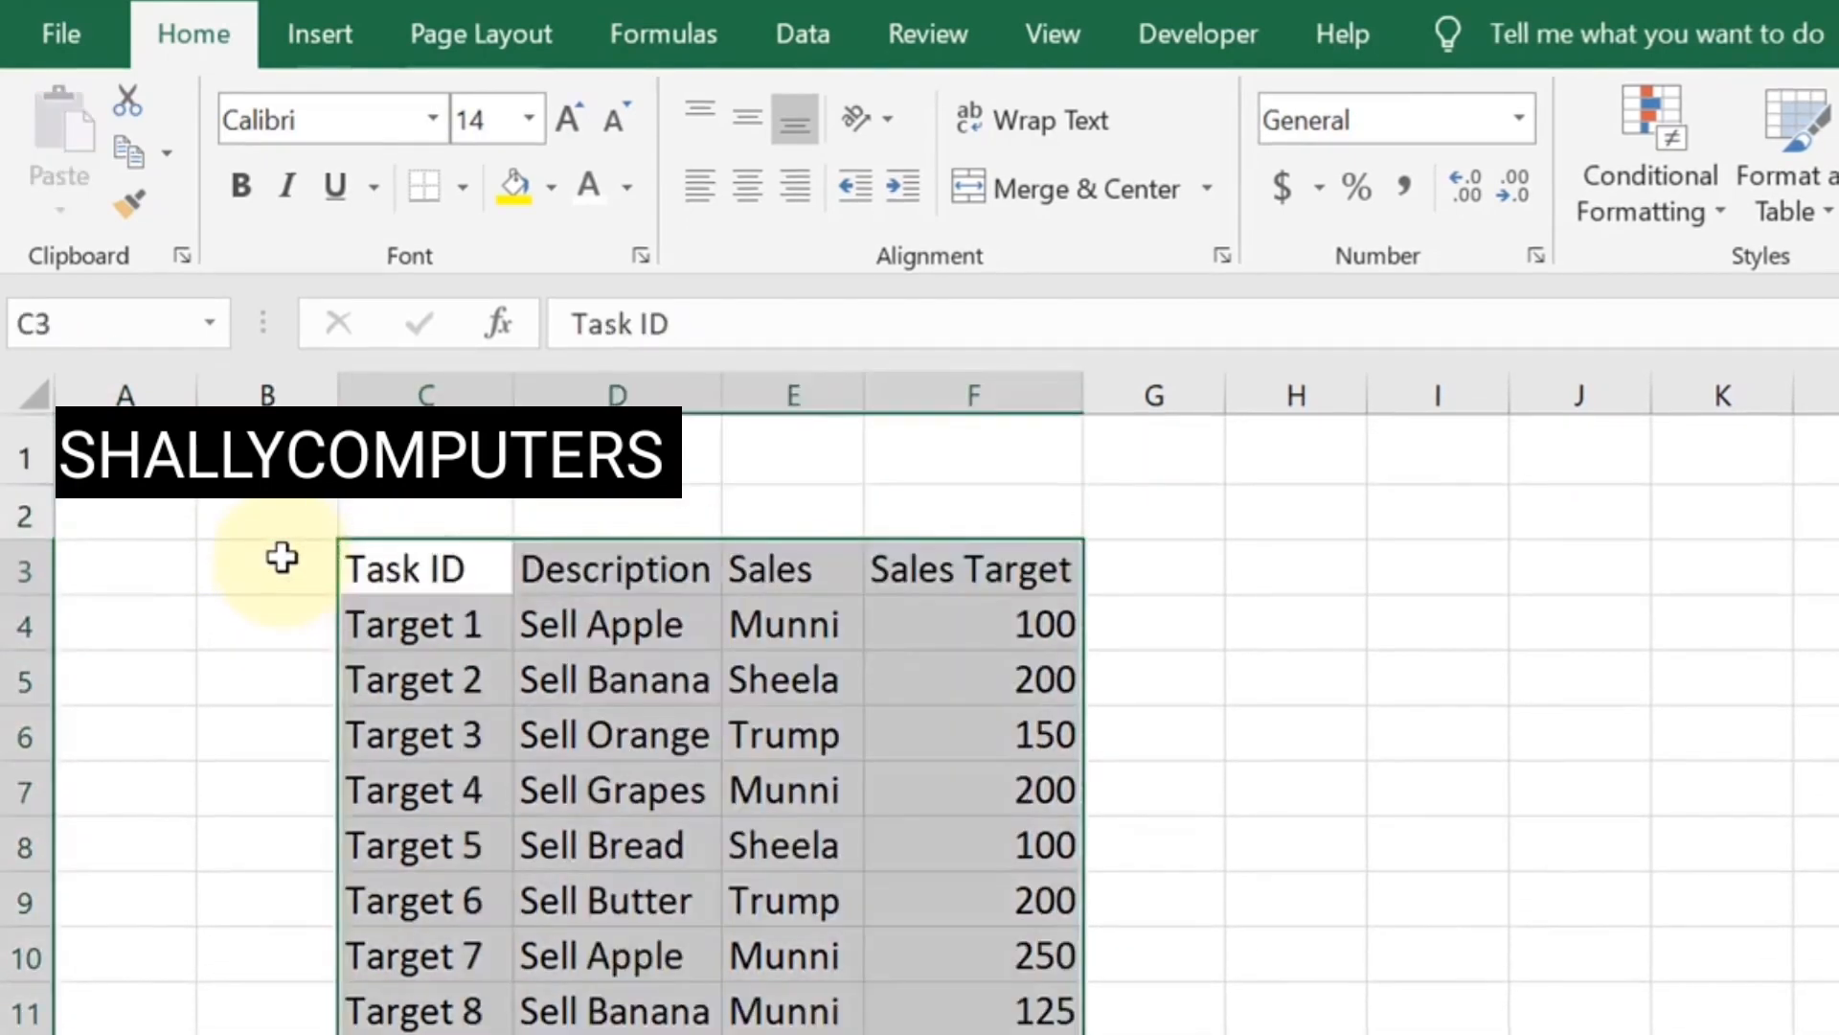
Insert a check box form control in B4 beside Target 1, delete its caption and narrow it to fit inside the cell
click(282, 558)
key(Down)
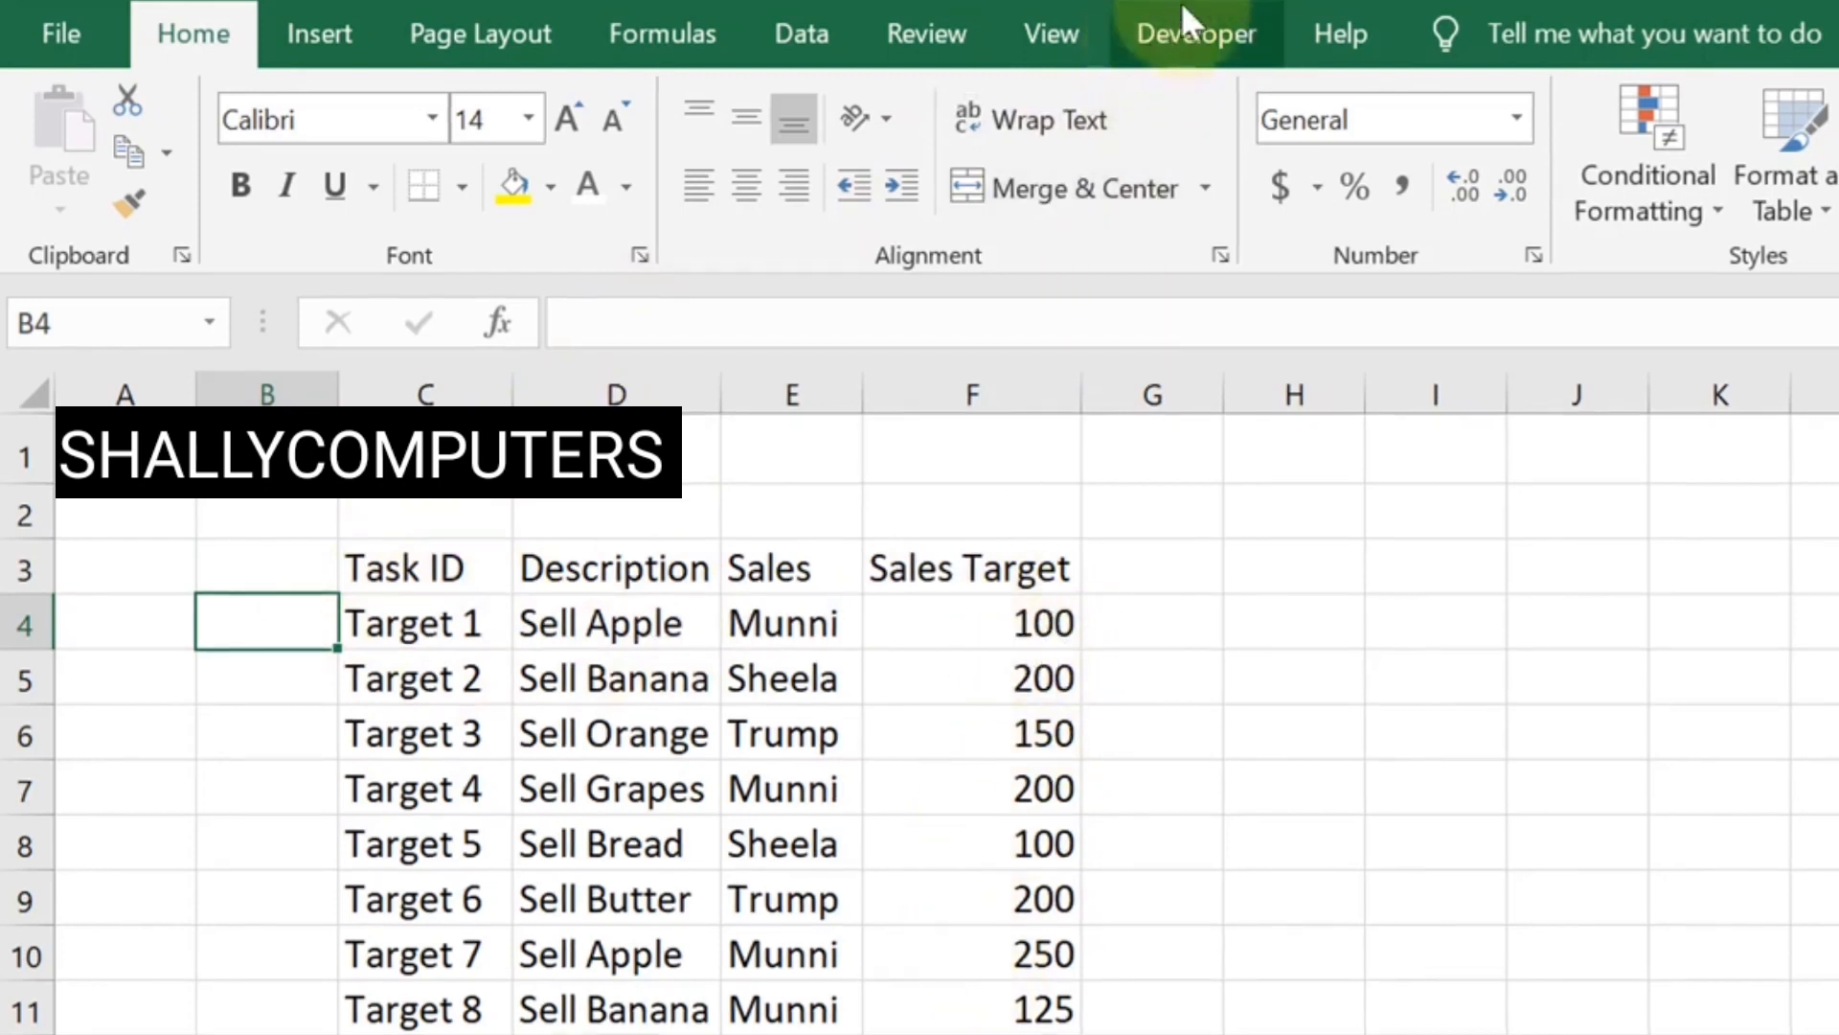
click(1195, 35)
click(950, 216)
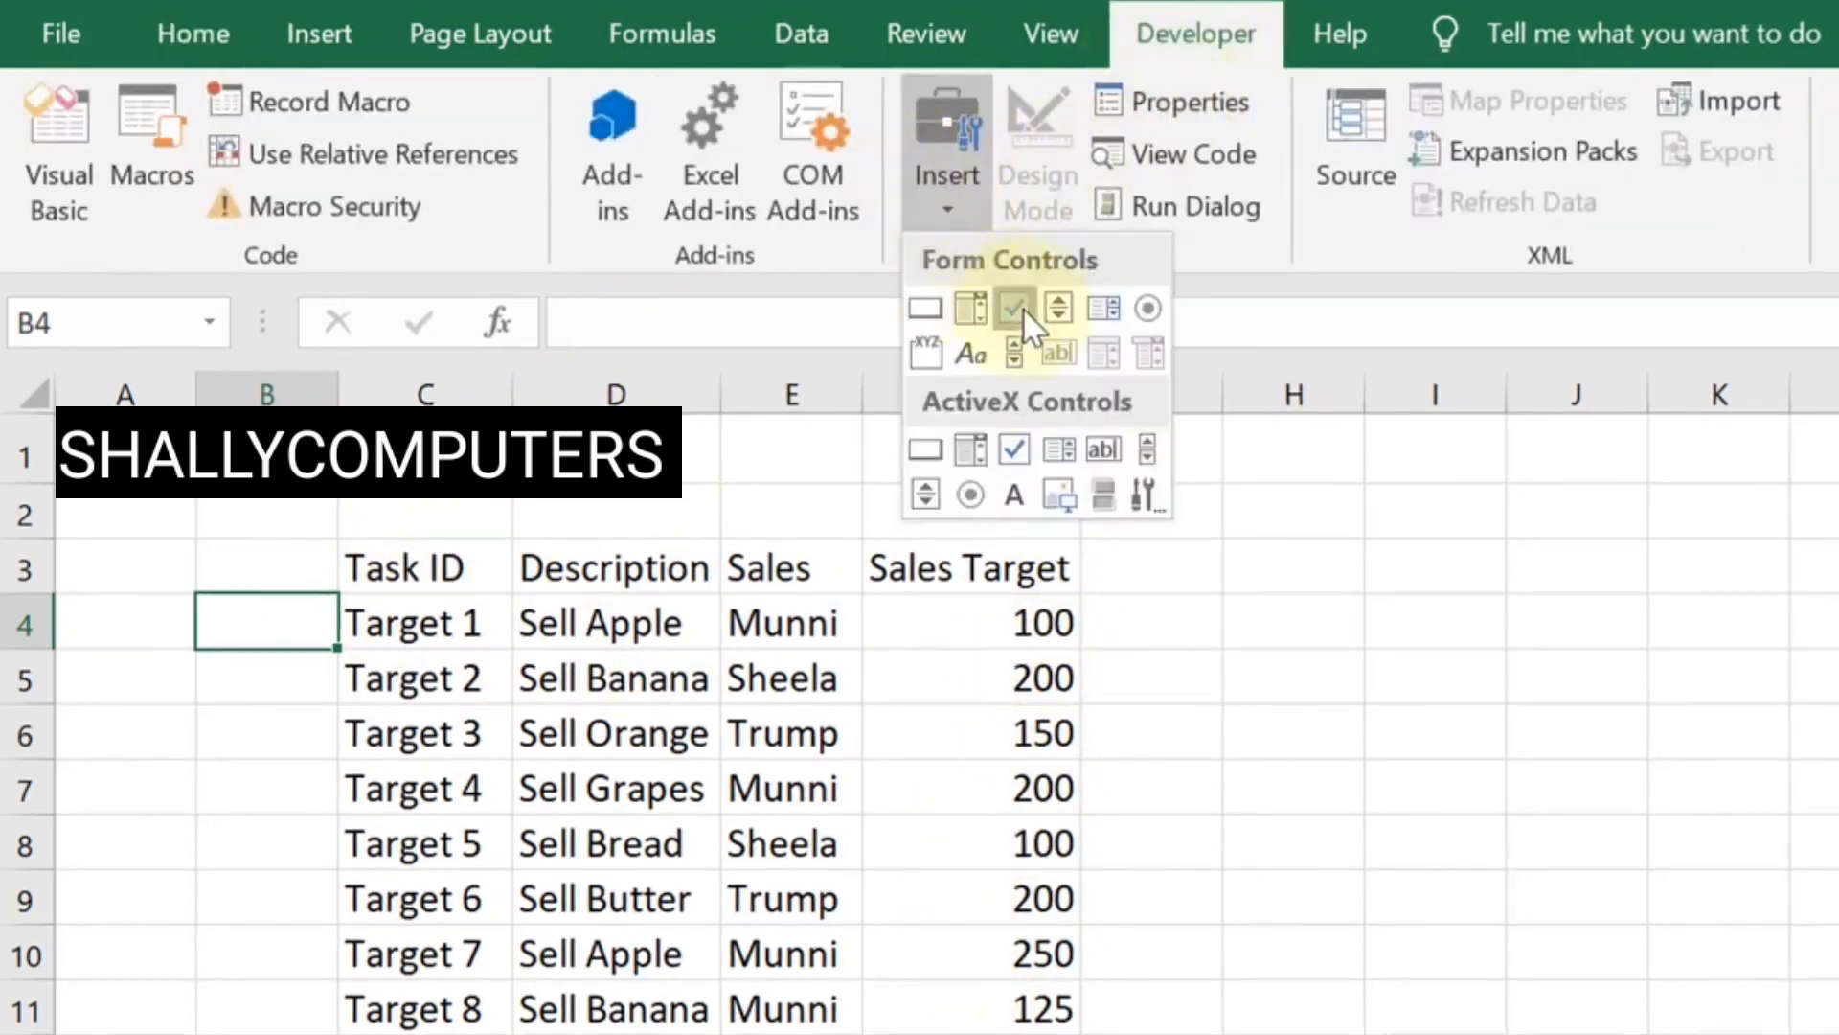
click(1021, 307)
click(257, 622)
drag(308, 619, 247, 591)
click(250, 618)
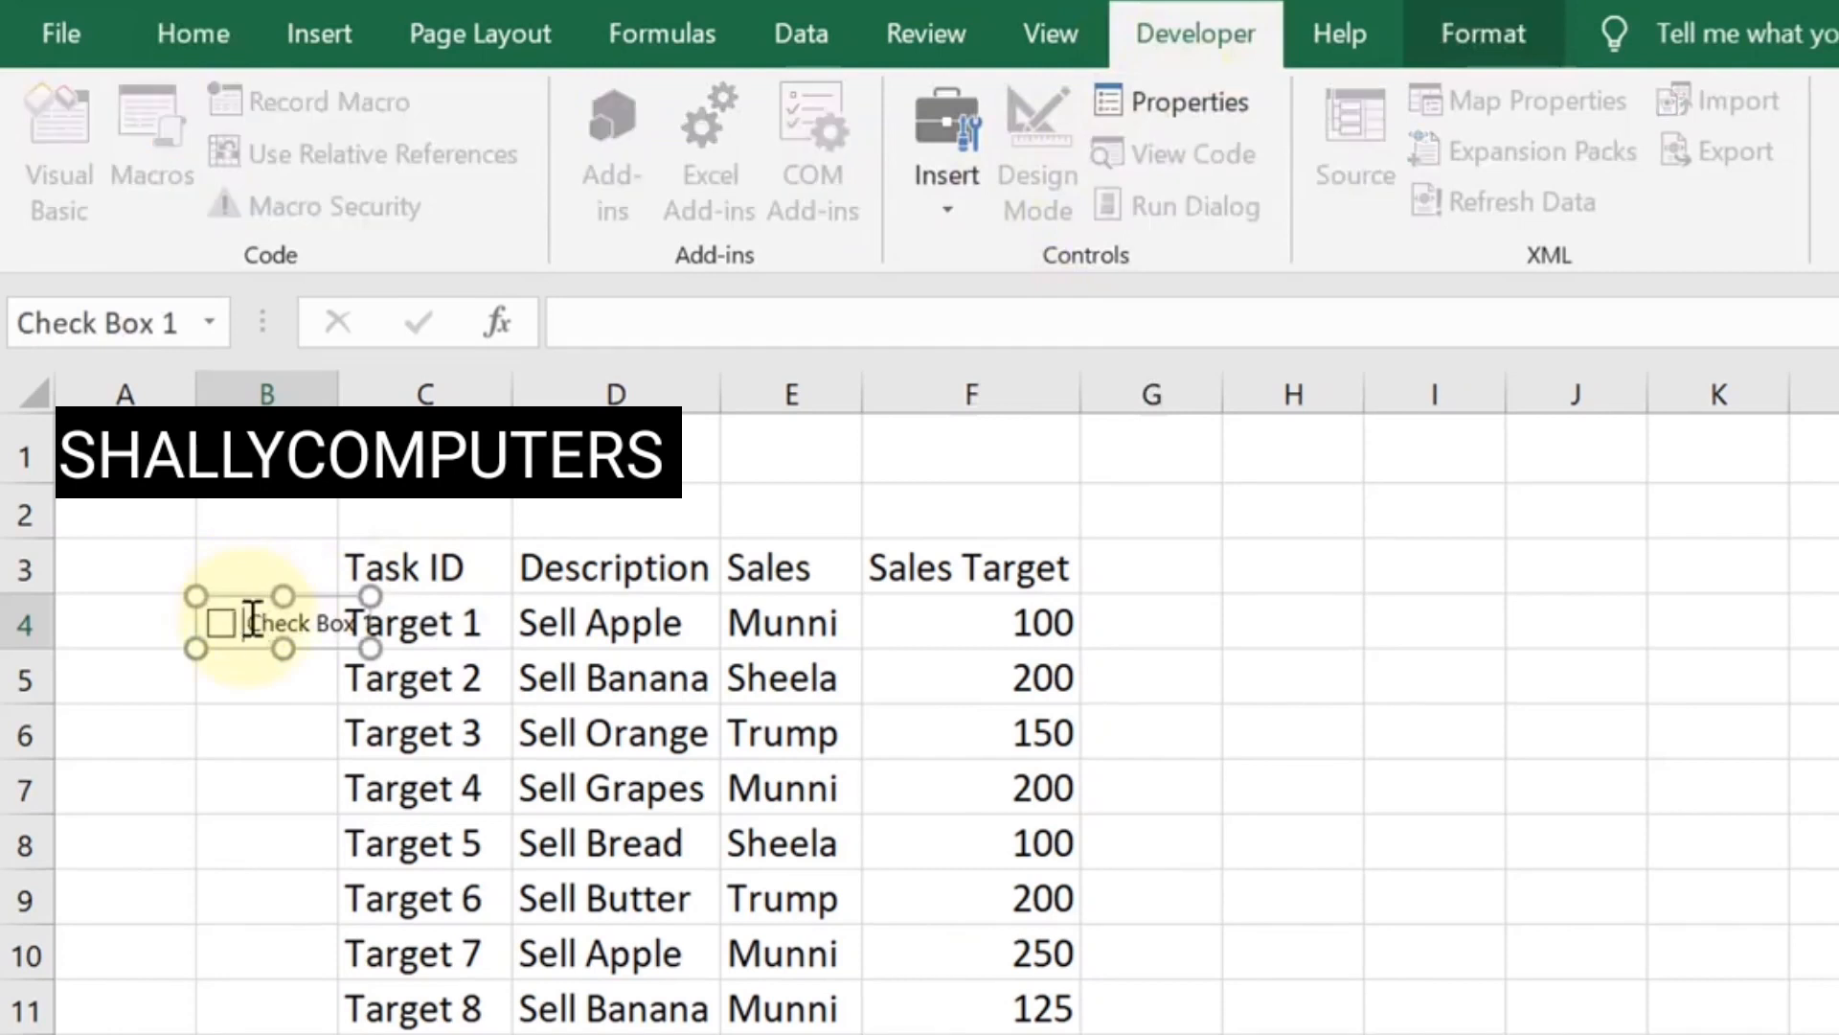
drag(371, 648, 299, 648)
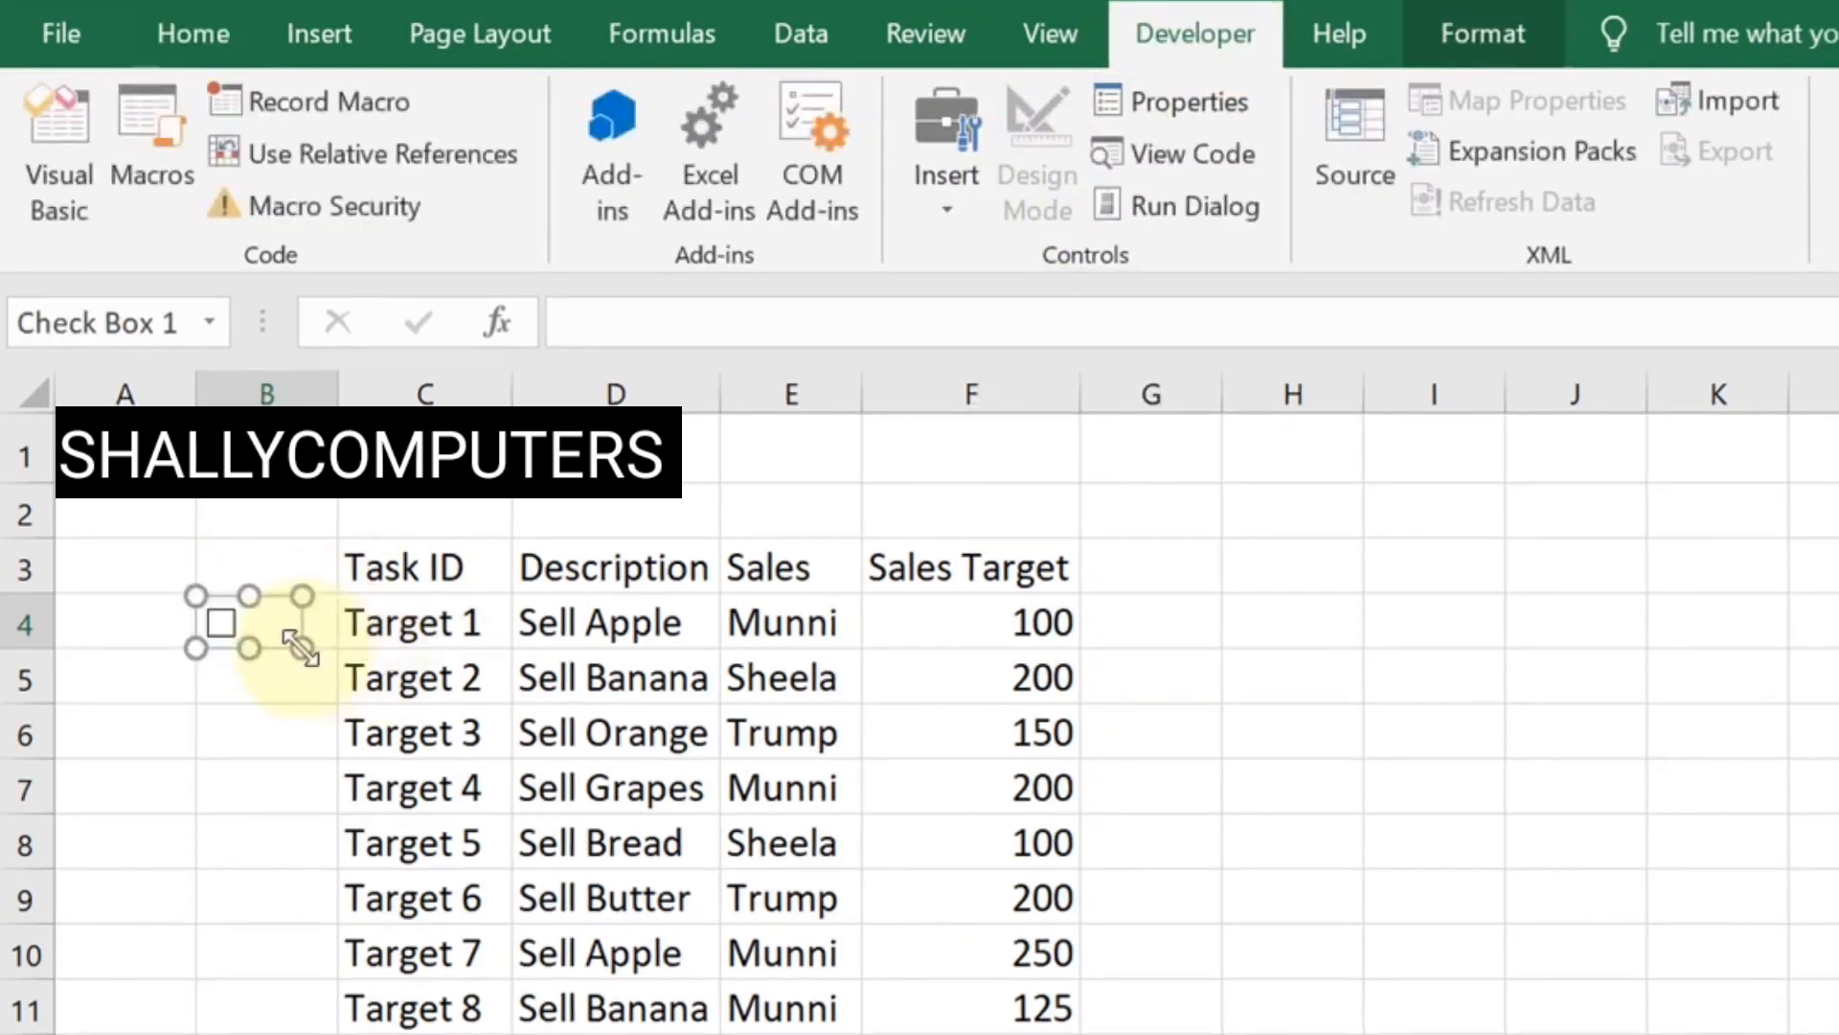
Copy the check box cell B4 into the cells below it, from B5 down alongside the remaining targets
click(1219, 698)
key(Left)
key(Left)
key(Left)
key(Left)
key(Left)
key(Up)
key(ctrl+c)
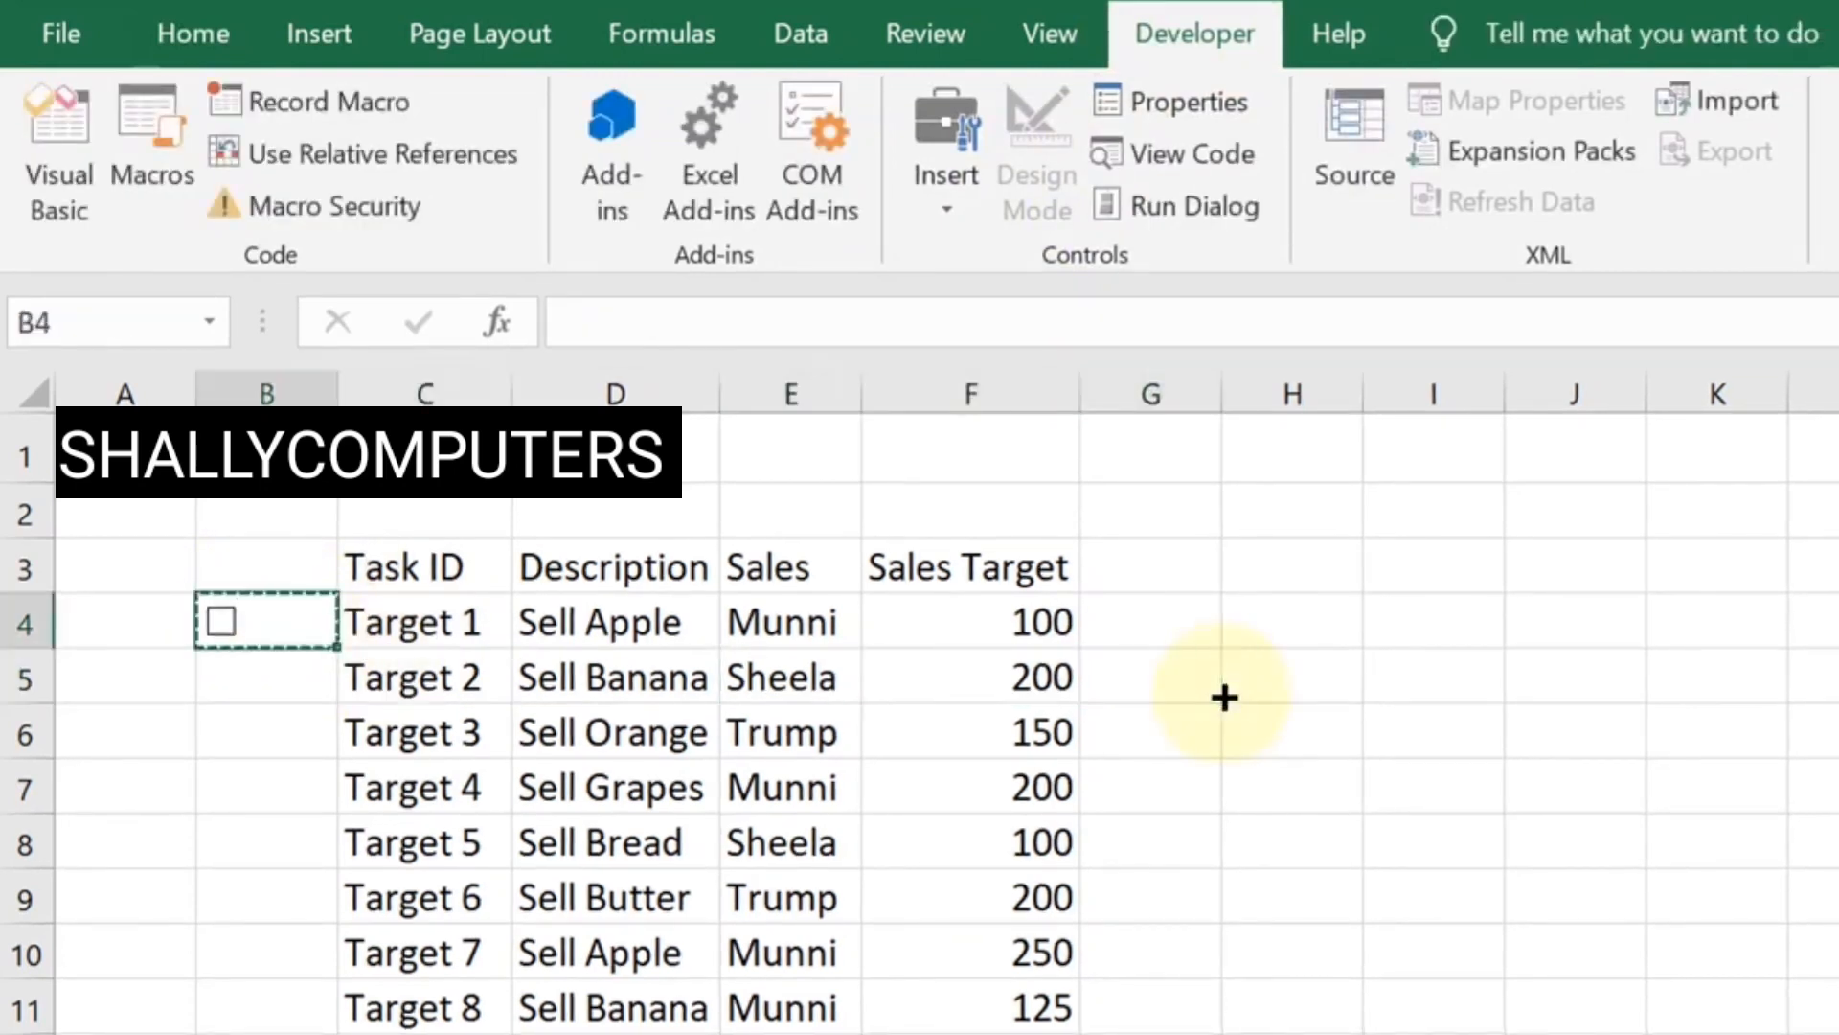
key(Down)
key(shift+Down)
key(shift+Down)
key(shift+Down)
key(shift+Down)
key(shift+Down)
key(shift+Down)
key(shift+Down)
key(shift+Down)
key(shift+Down)
key(shift+Down)
key(shift+Down)
key(shift+Down)
key(shift+Down)
key(shift+Down)
key(shift+Down)
key(shift+Down)
key(shift+Down)
key(shift+Down)
key(ctrl+v)
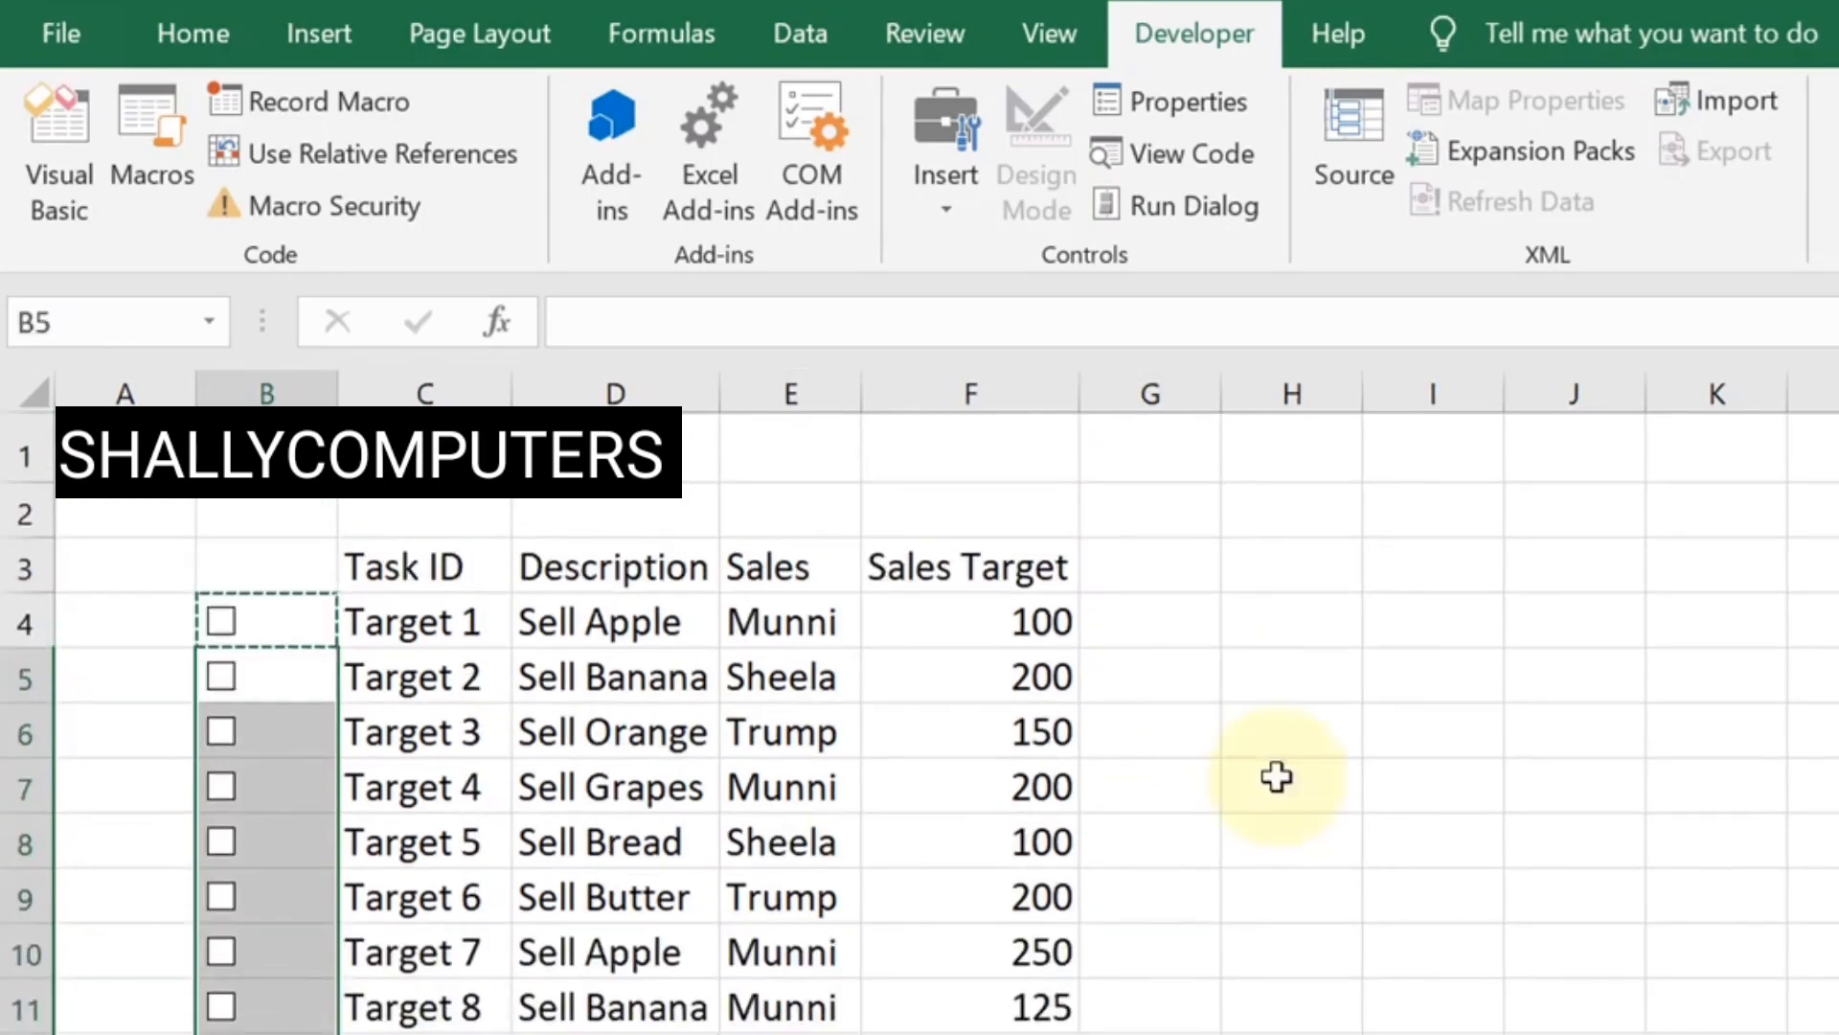
click(1277, 776)
Link the Target 1 check box to cell $B$4 and the Target 2 check box to $B$5
right_click(281, 618)
click(436, 1023)
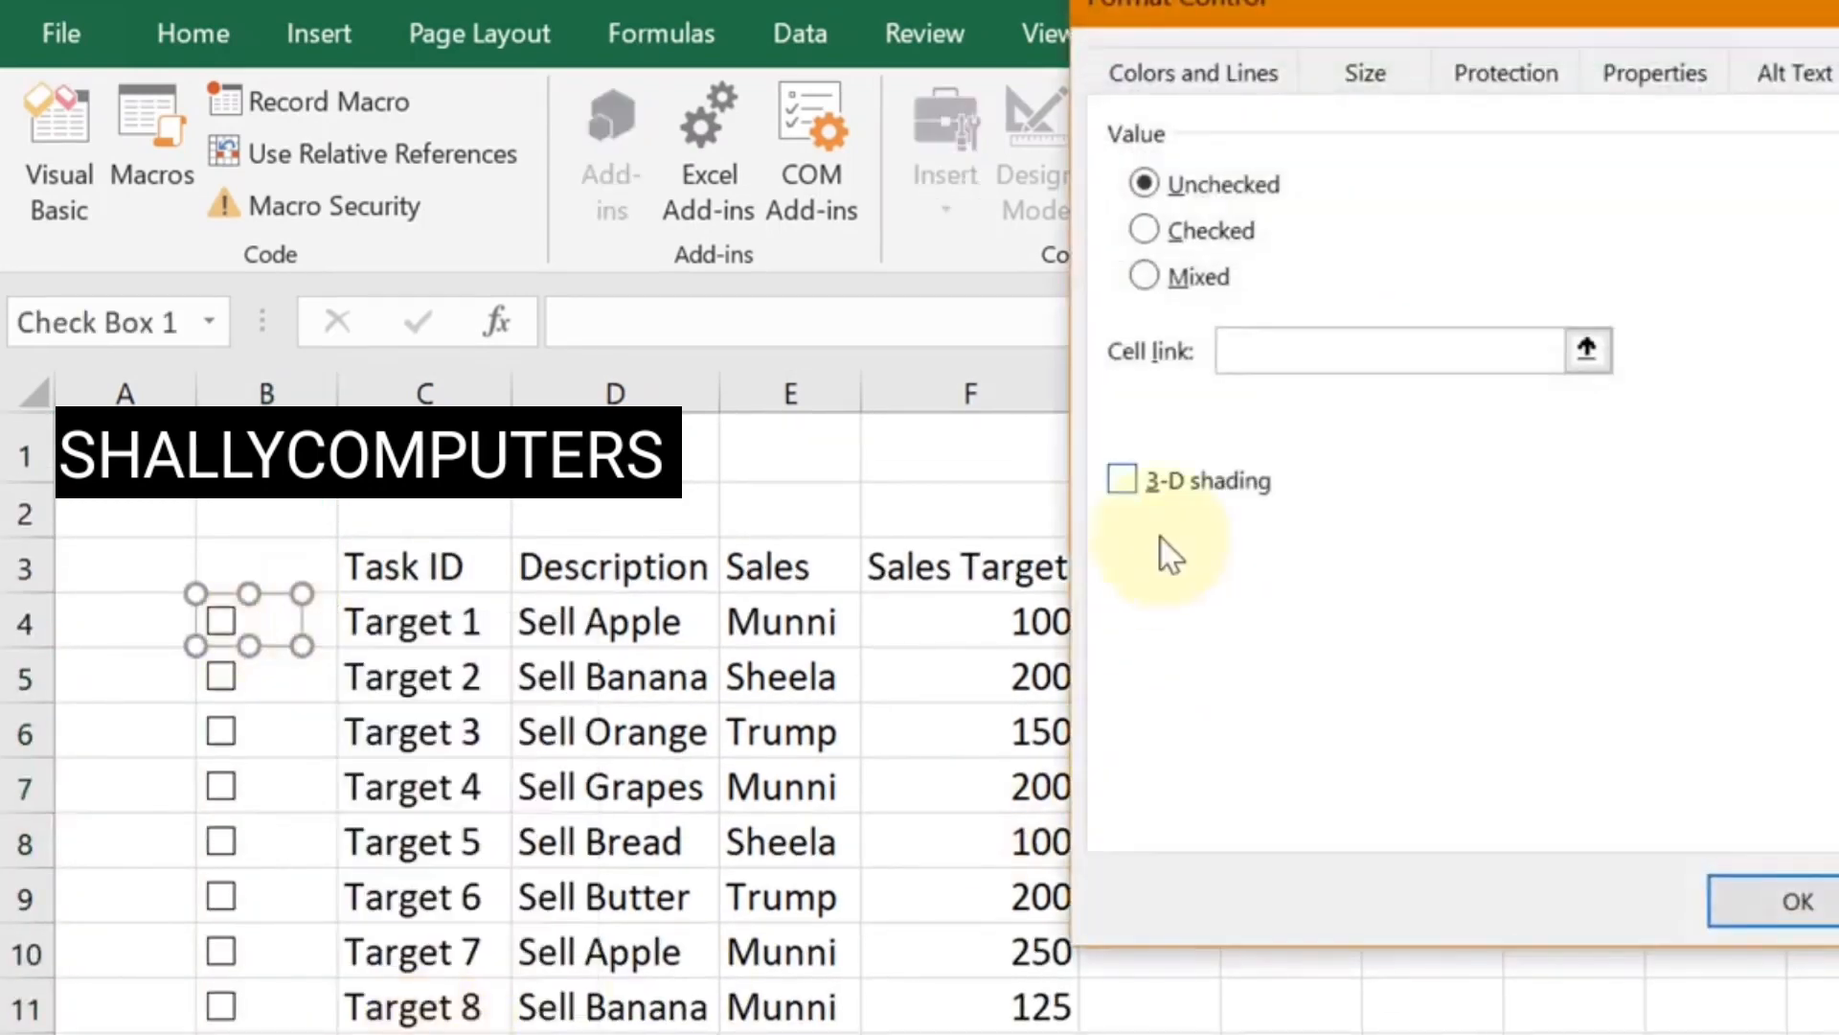
click(1271, 356)
click(325, 623)
key(Return)
right_click(246, 682)
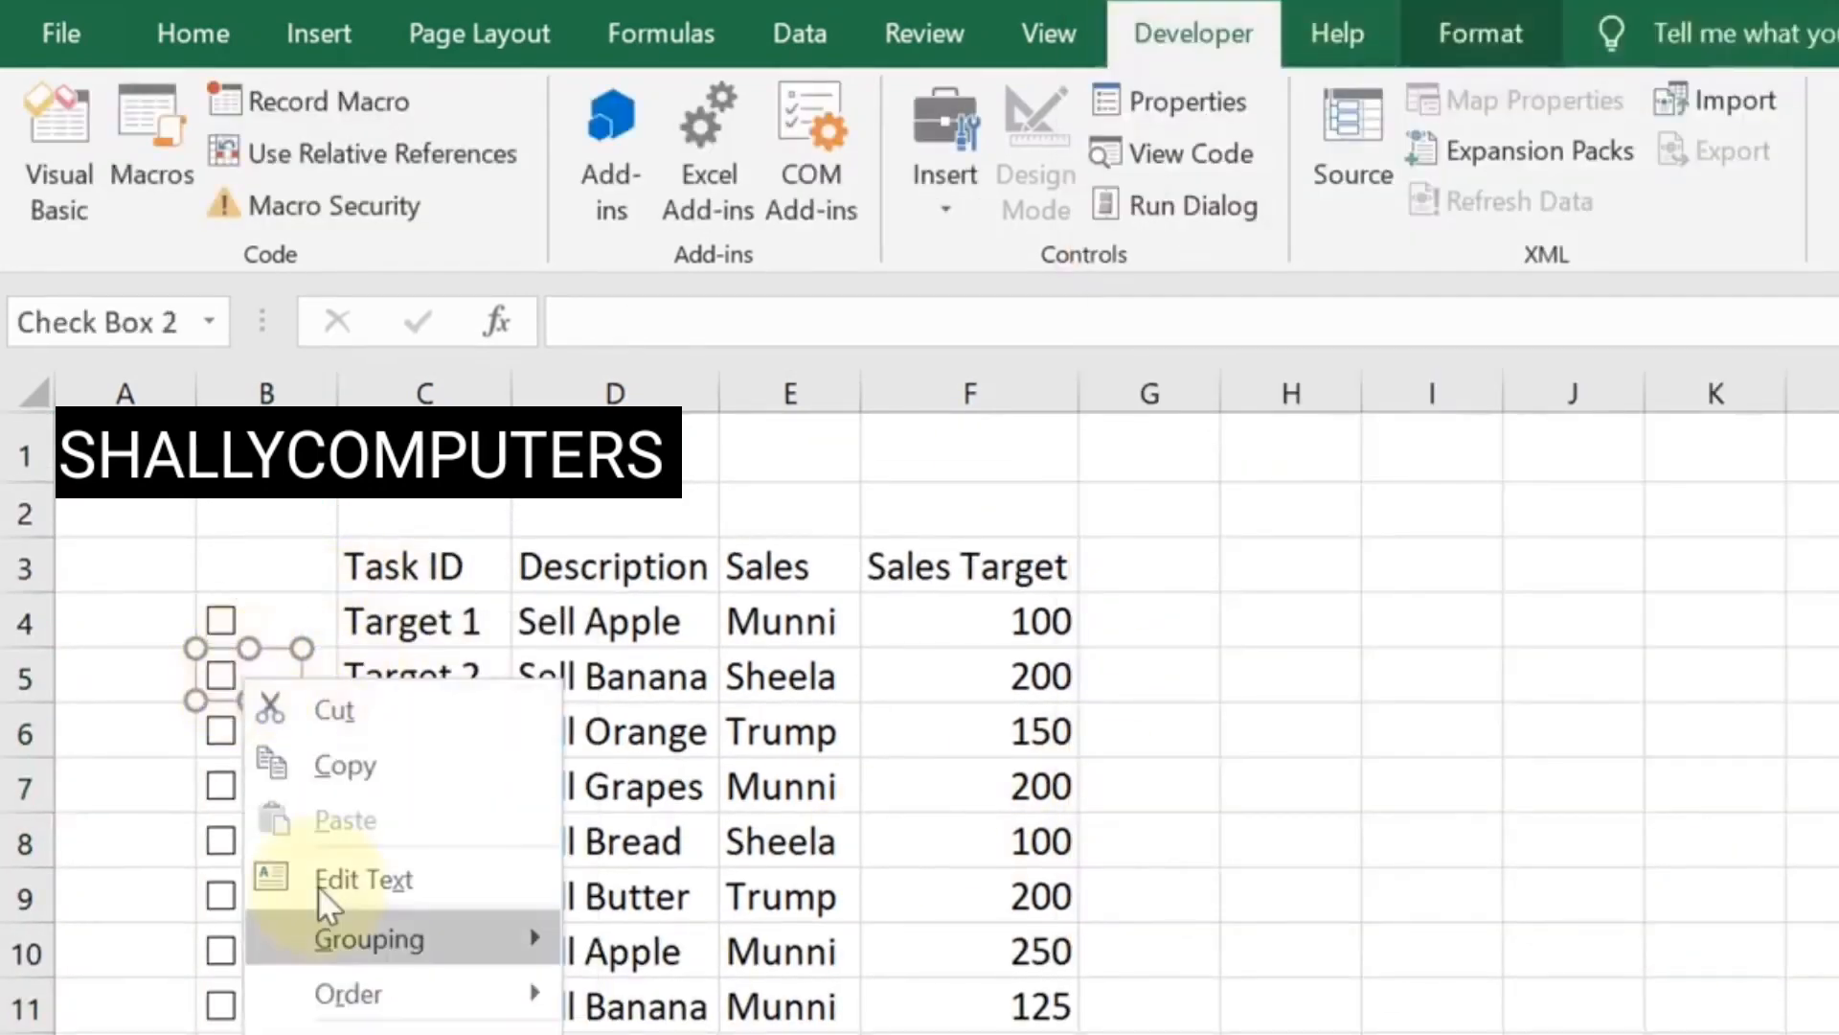
click(383, 1030)
click(321, 676)
click(1767, 902)
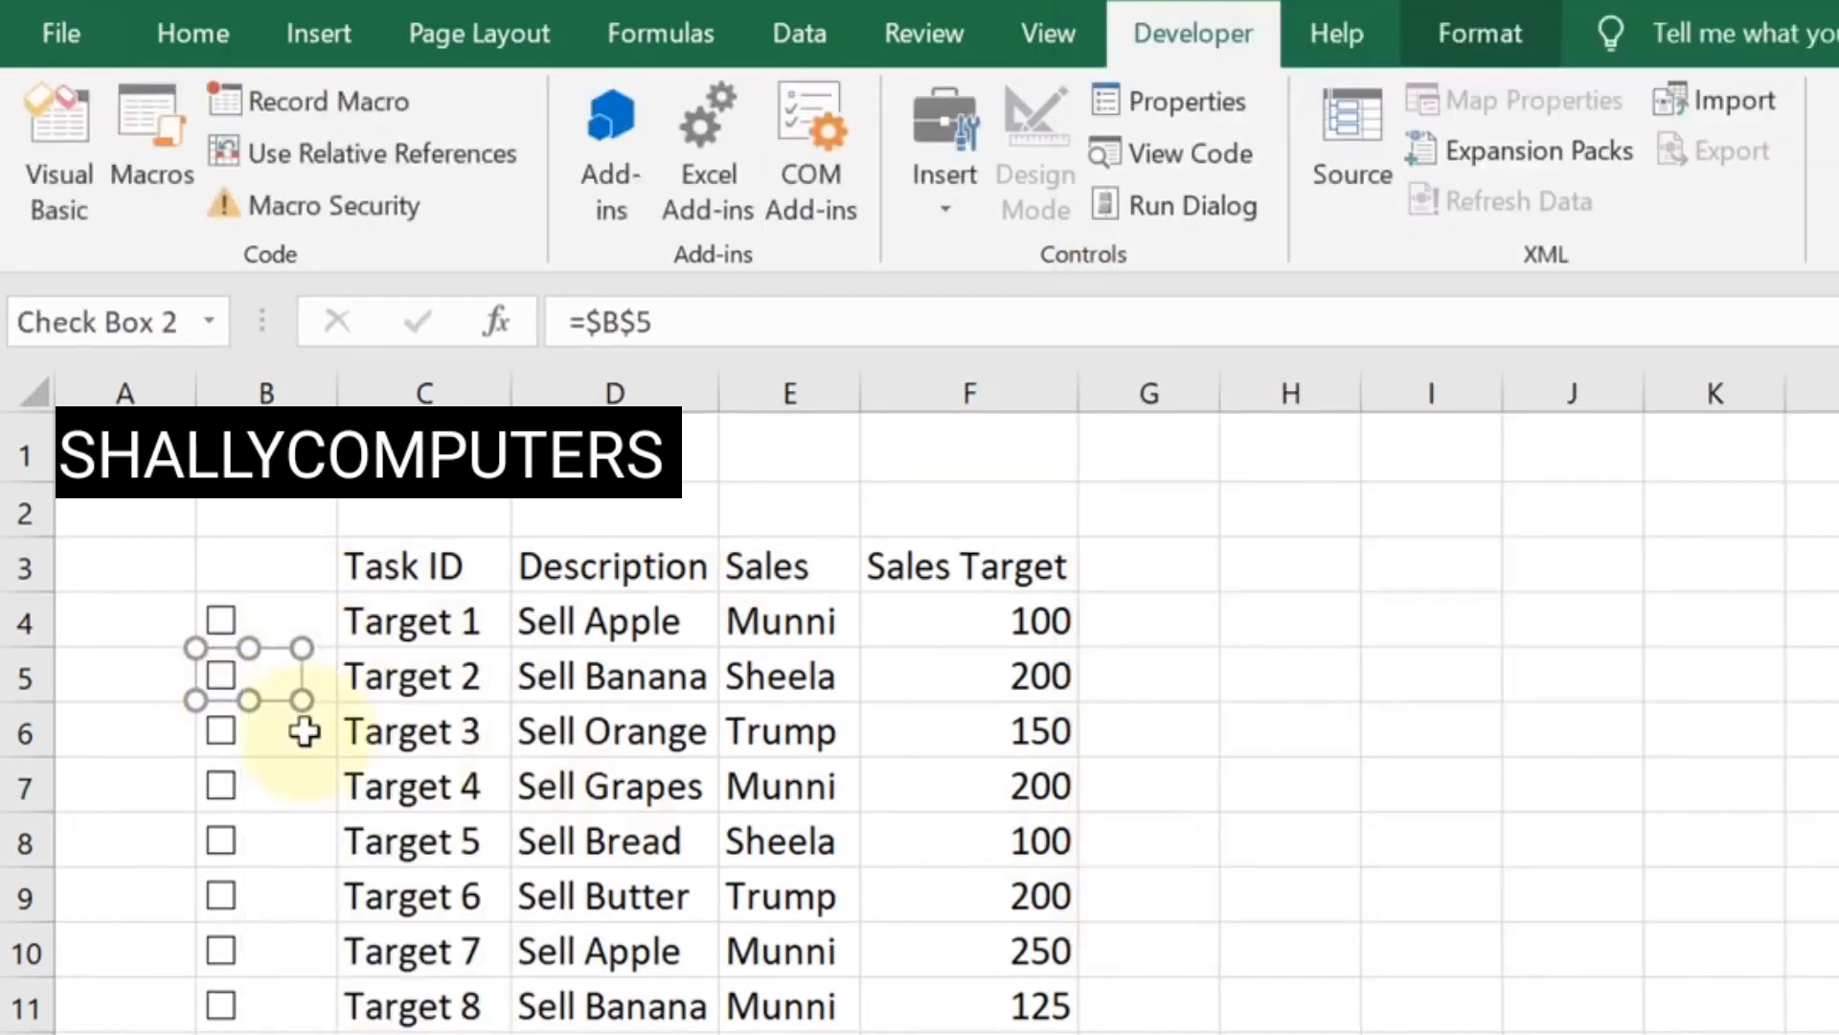
Link the Target 3 check box to cell $B$6 and the Target 4 check box to $B$7
right_click(244, 736)
click(383, 1030)
click(1271, 350)
click(321, 730)
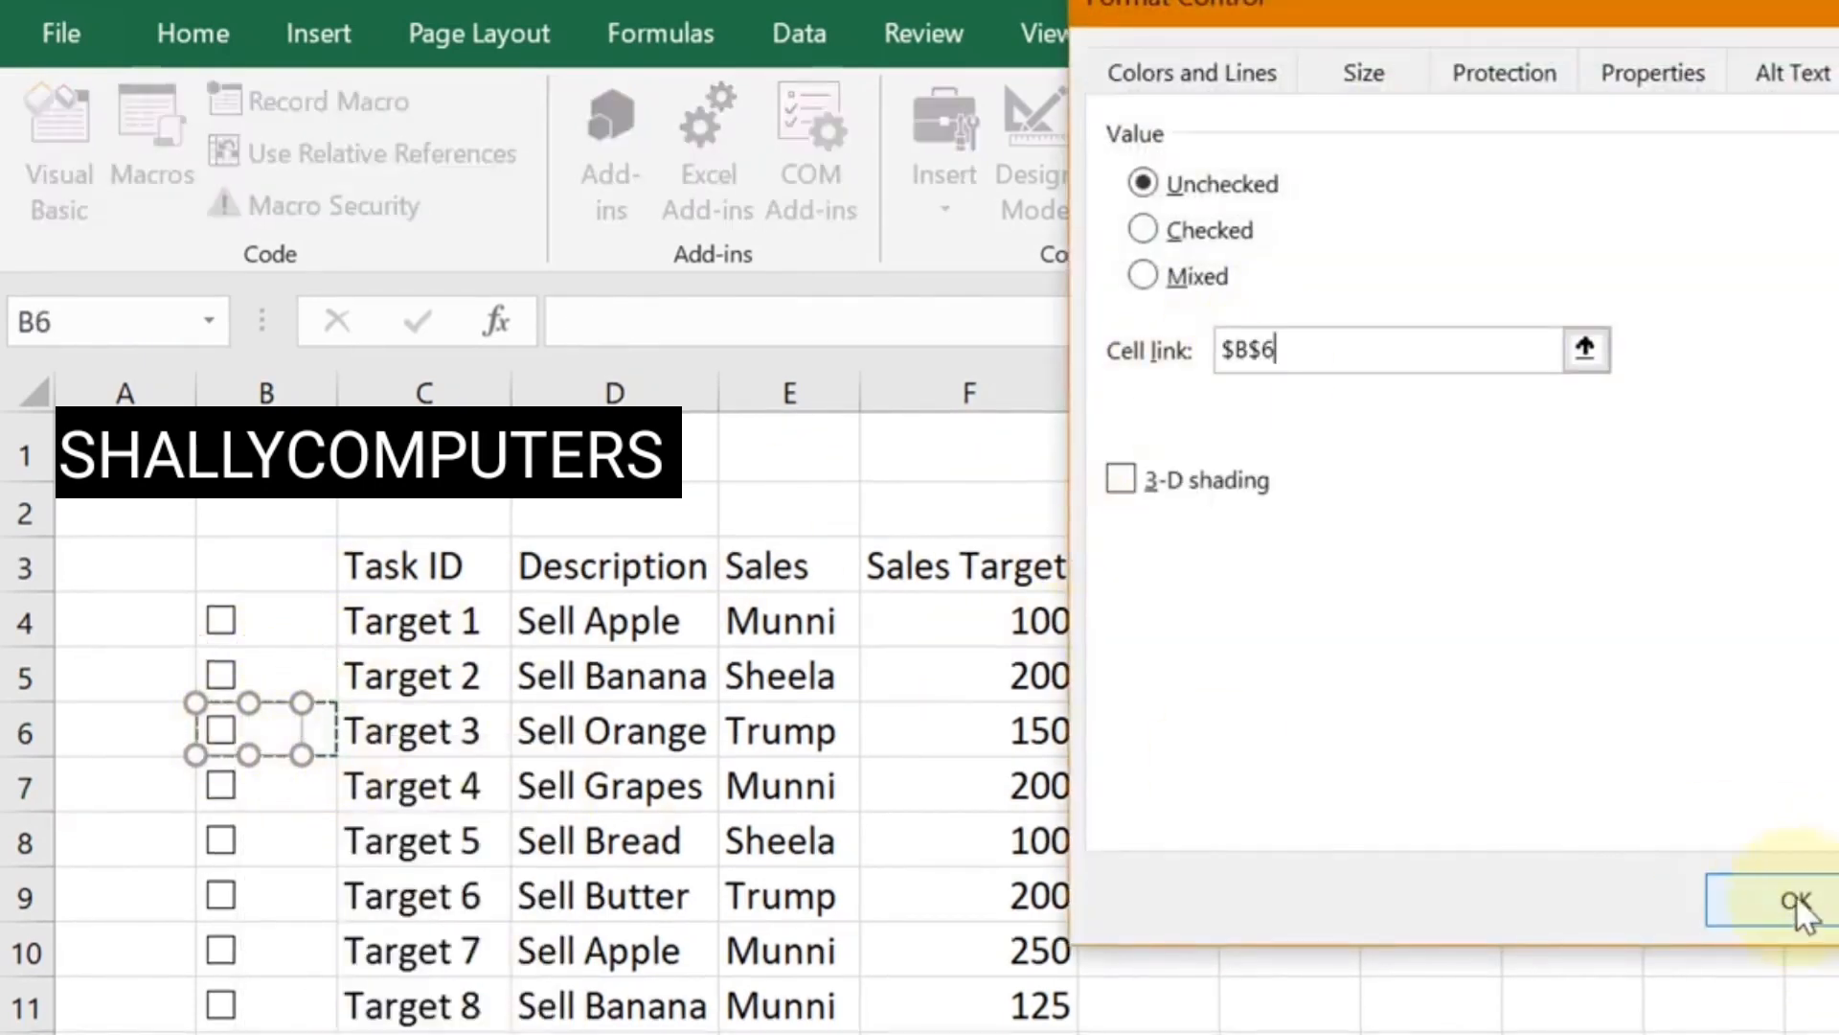
click(1790, 916)
right_click(246, 786)
click(383, 1030)
click(1271, 350)
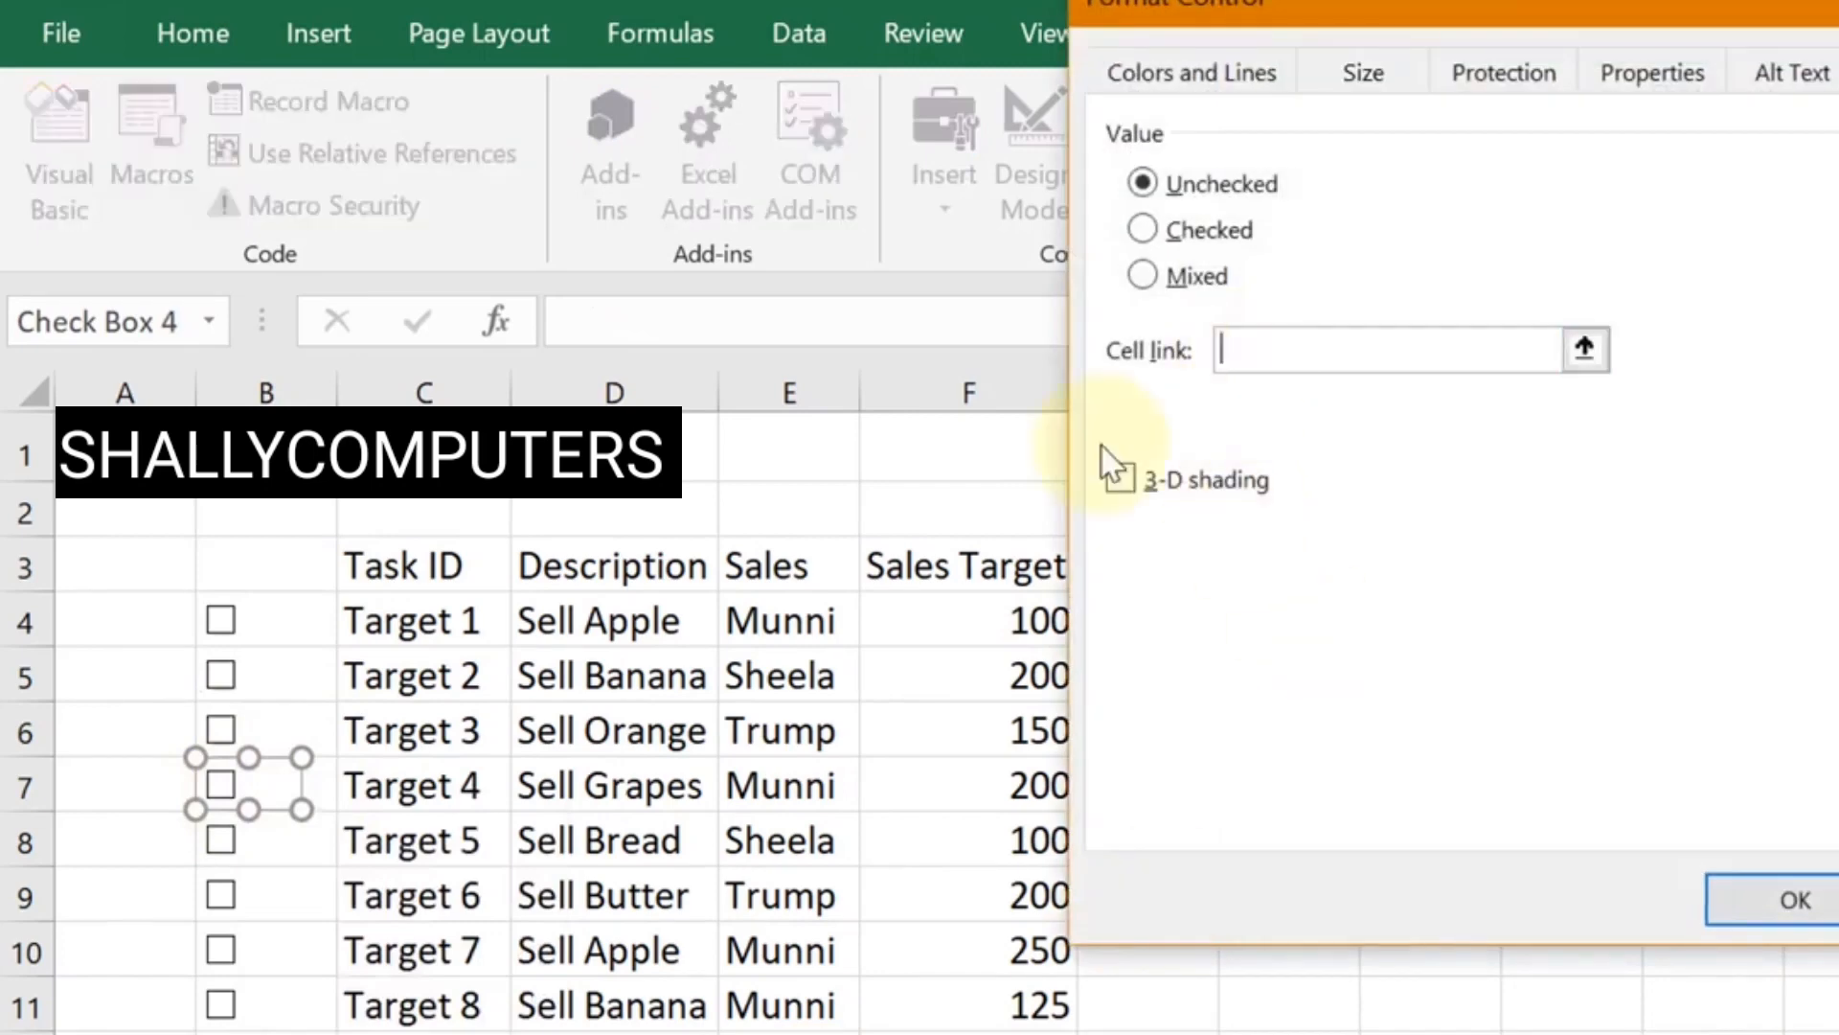
click(321, 785)
click(1796, 900)
Link the Target 5 check box to cell $B$8 and the Target 6 check box to $B$9
right_click(246, 840)
click(383, 1029)
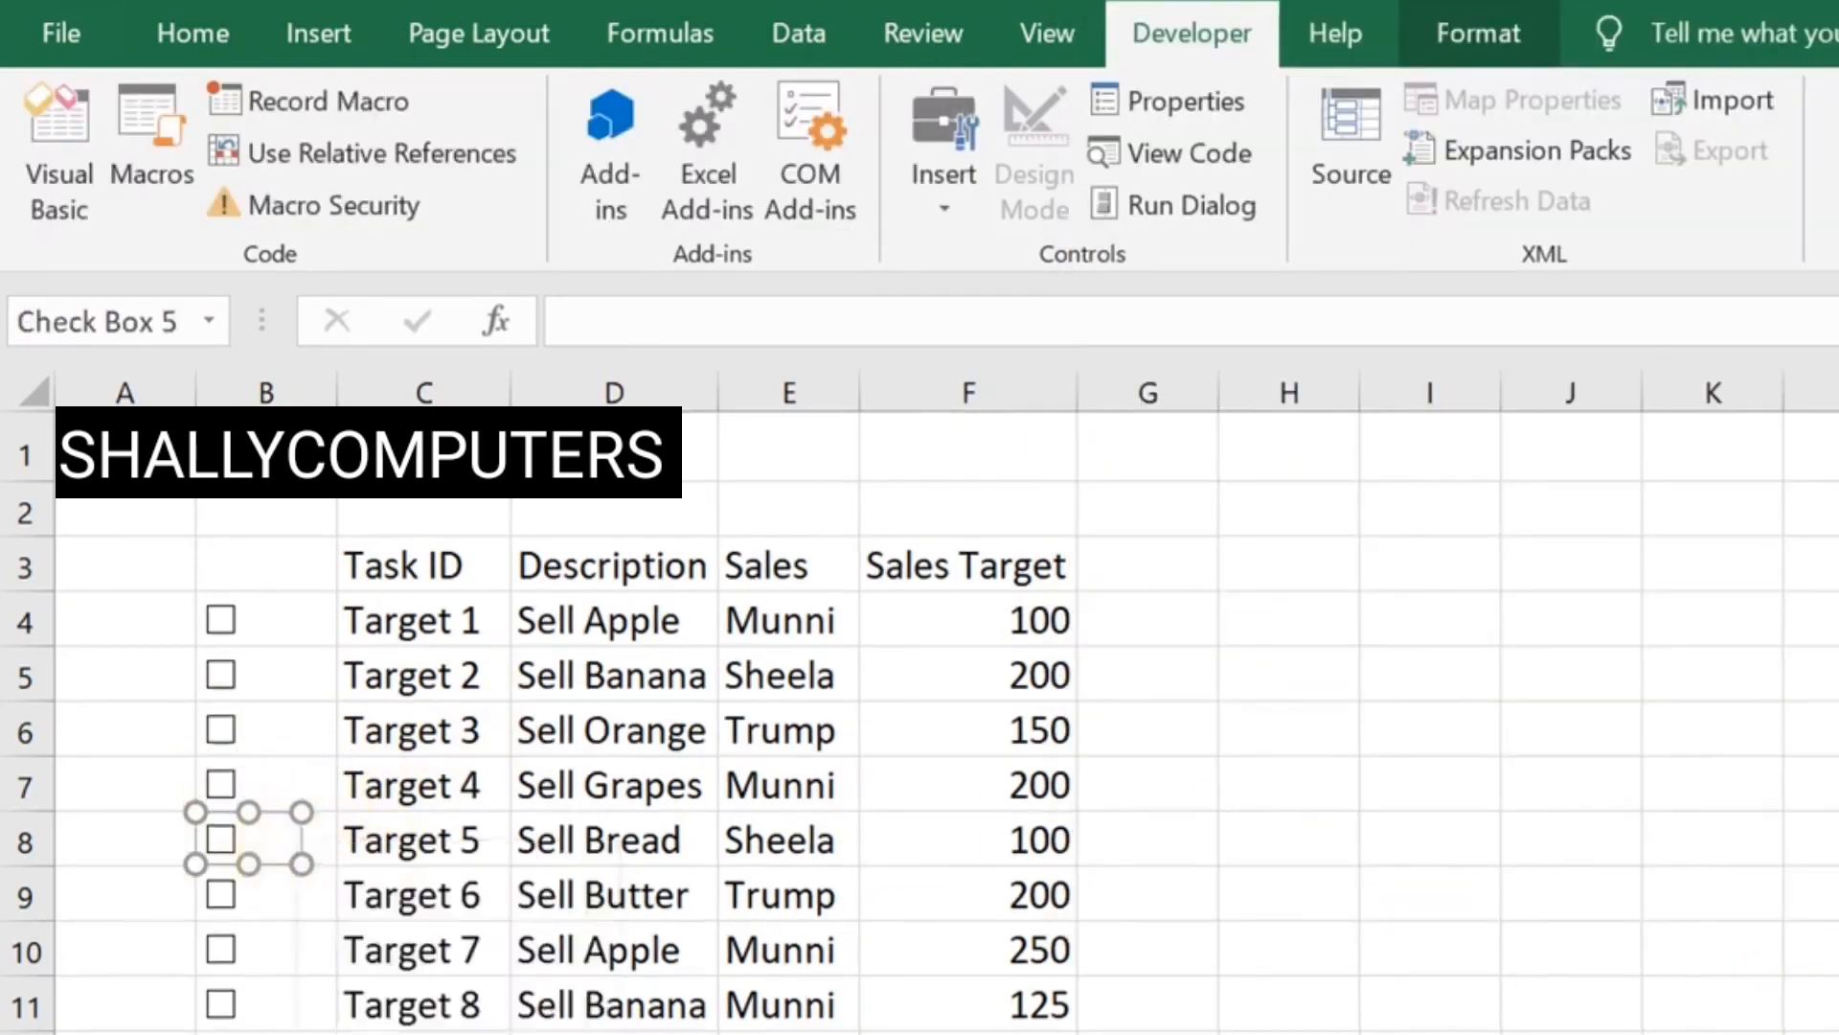
click(1255, 351)
click(316, 846)
click(1791, 899)
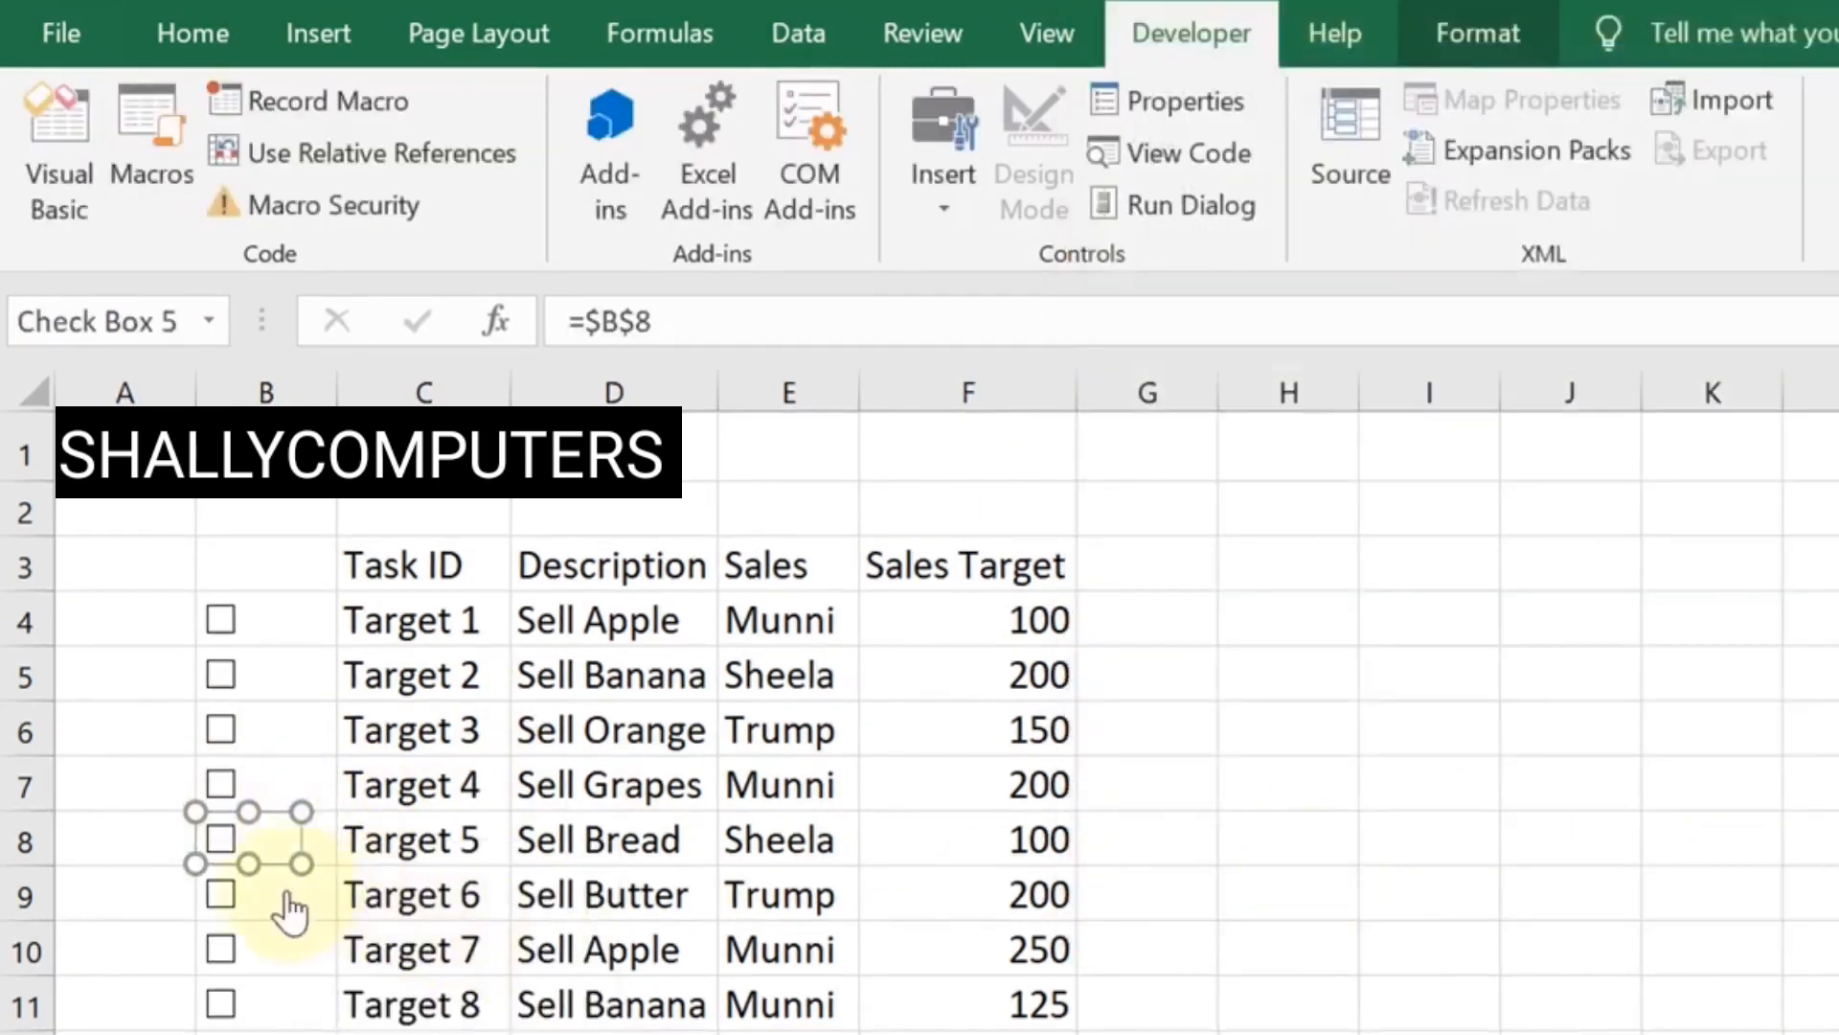
right_click(288, 893)
click(383, 1030)
click(1255, 351)
click(308, 896)
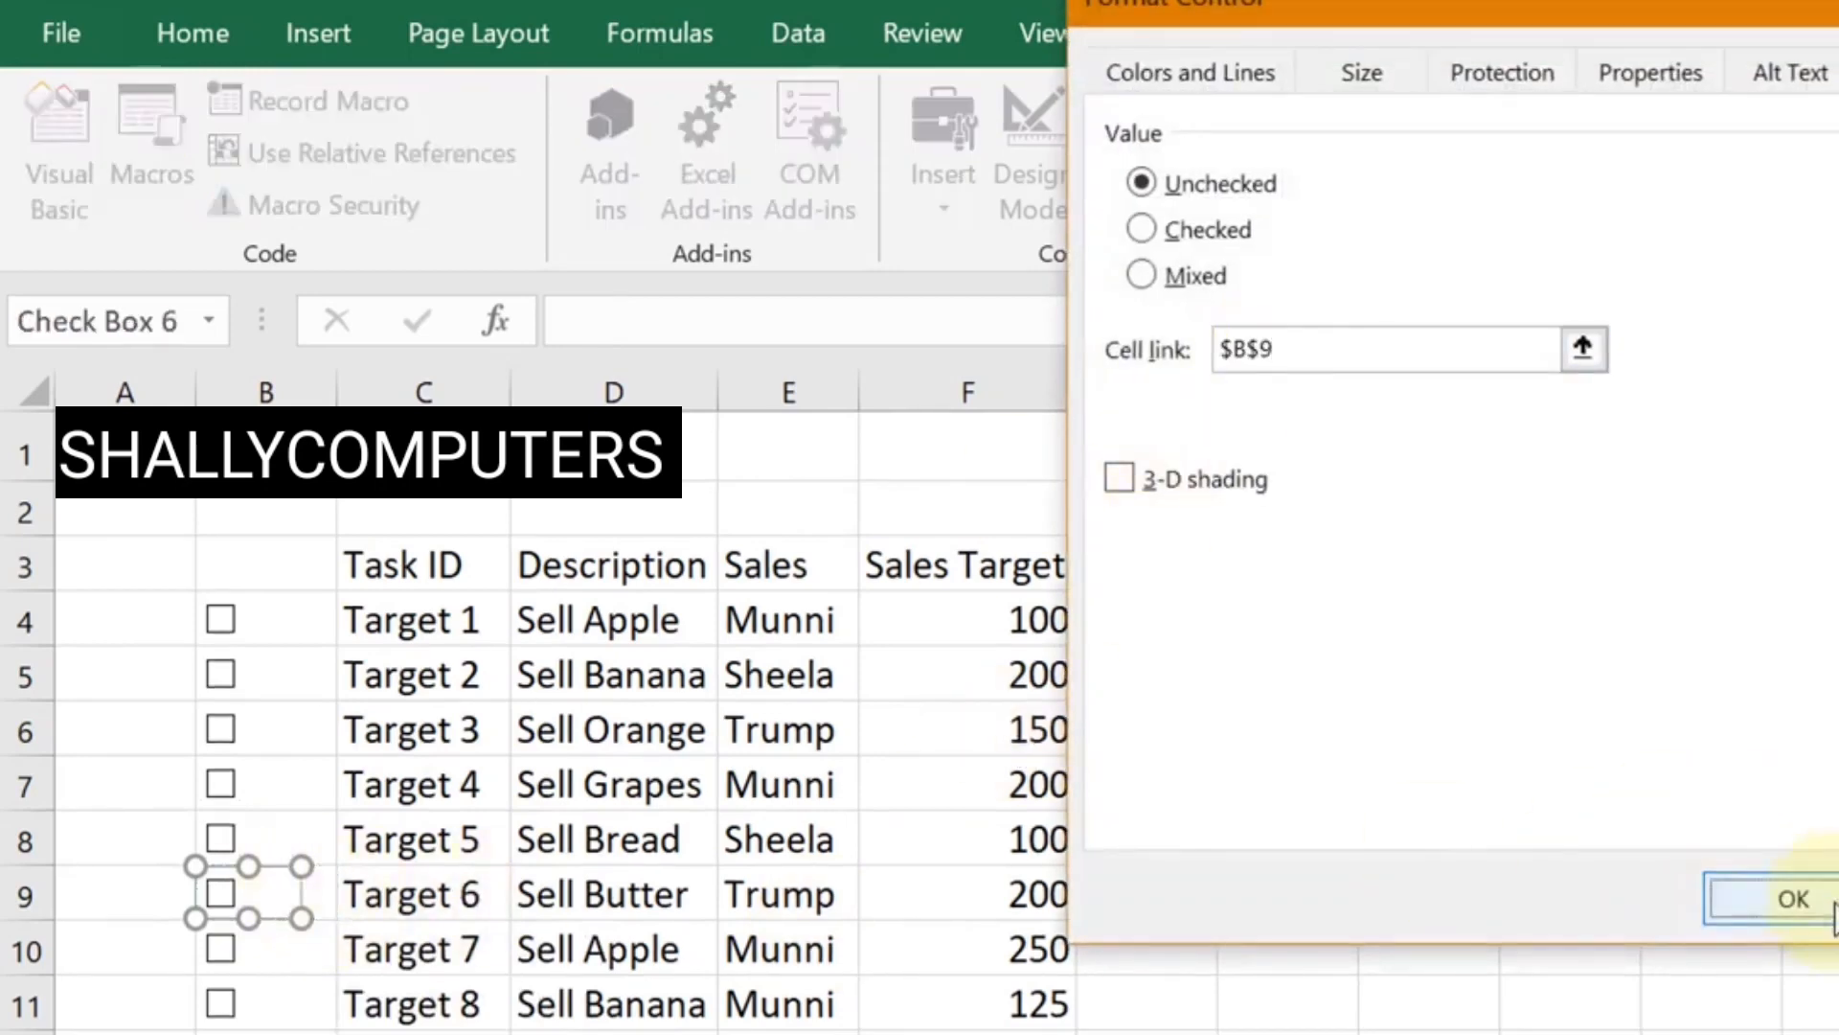
click(1791, 900)
Link the Target 7 check box to cell $B$10 and the Target 8 check box to $B$11
right_click(307, 948)
right_click(244, 940)
click(383, 1029)
click(1274, 352)
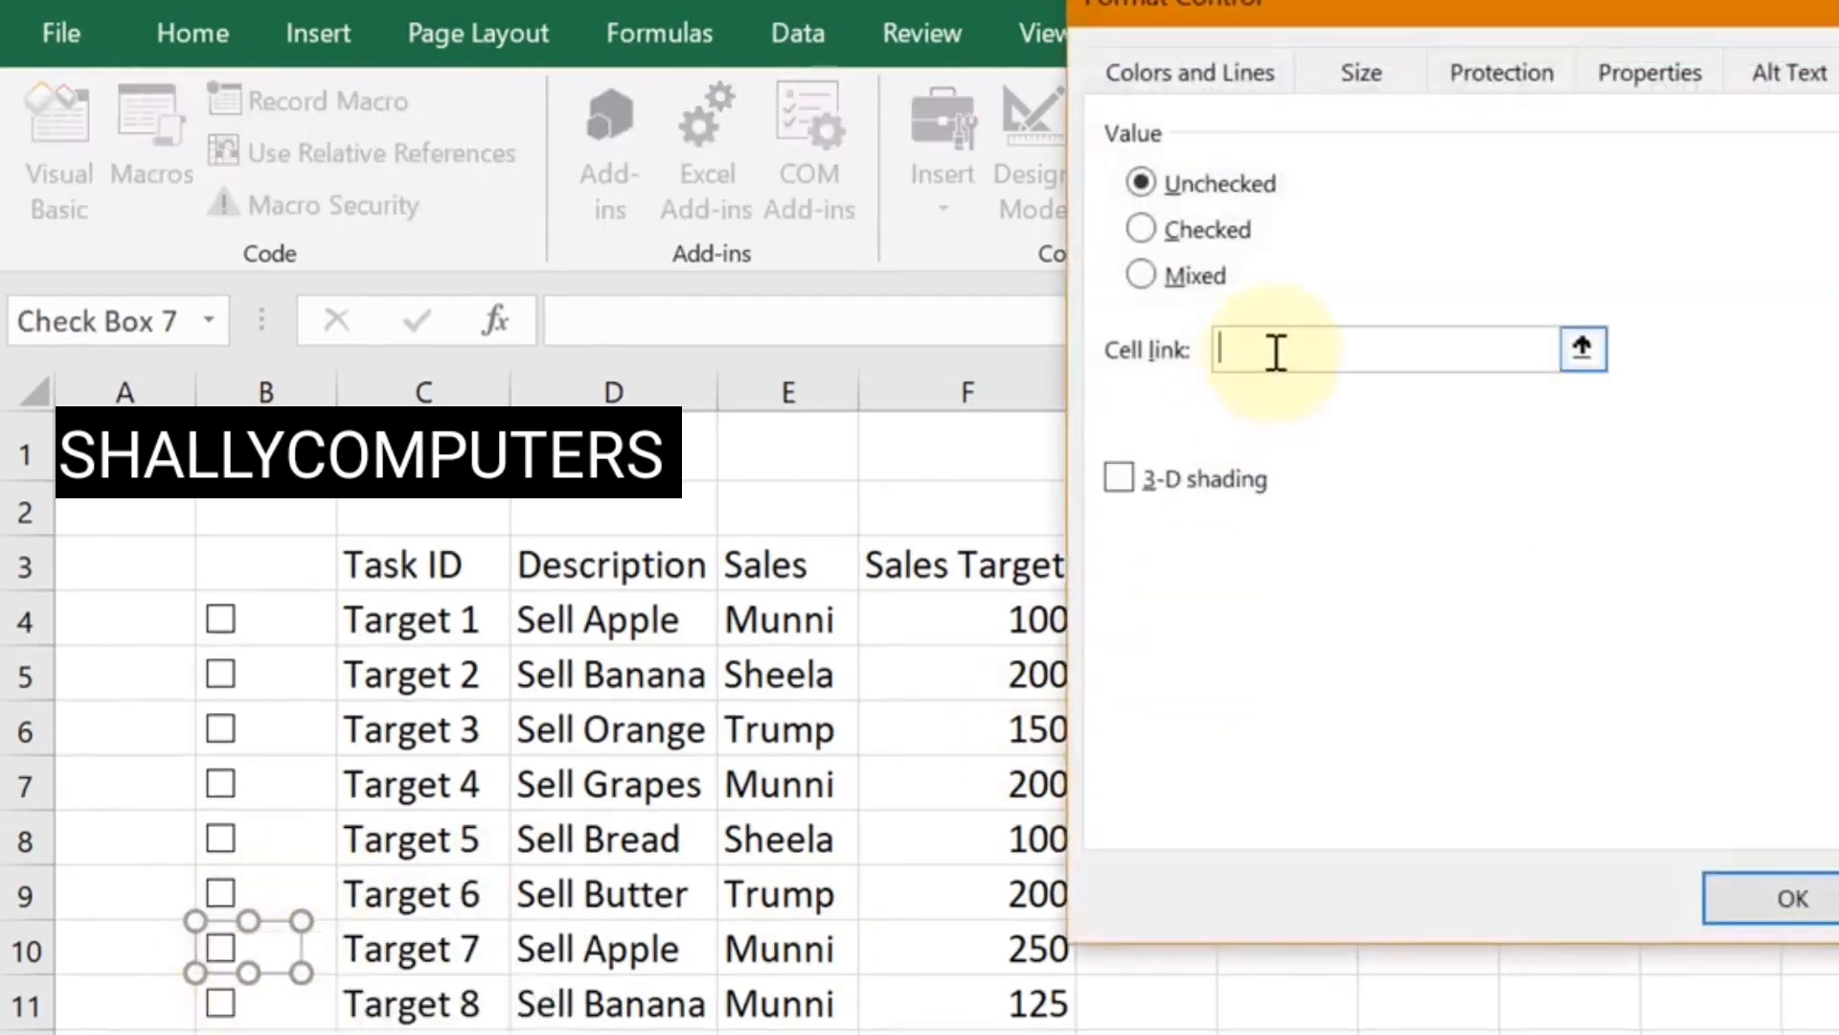
click(324, 955)
click(1790, 899)
right_click(287, 1001)
click(383, 1030)
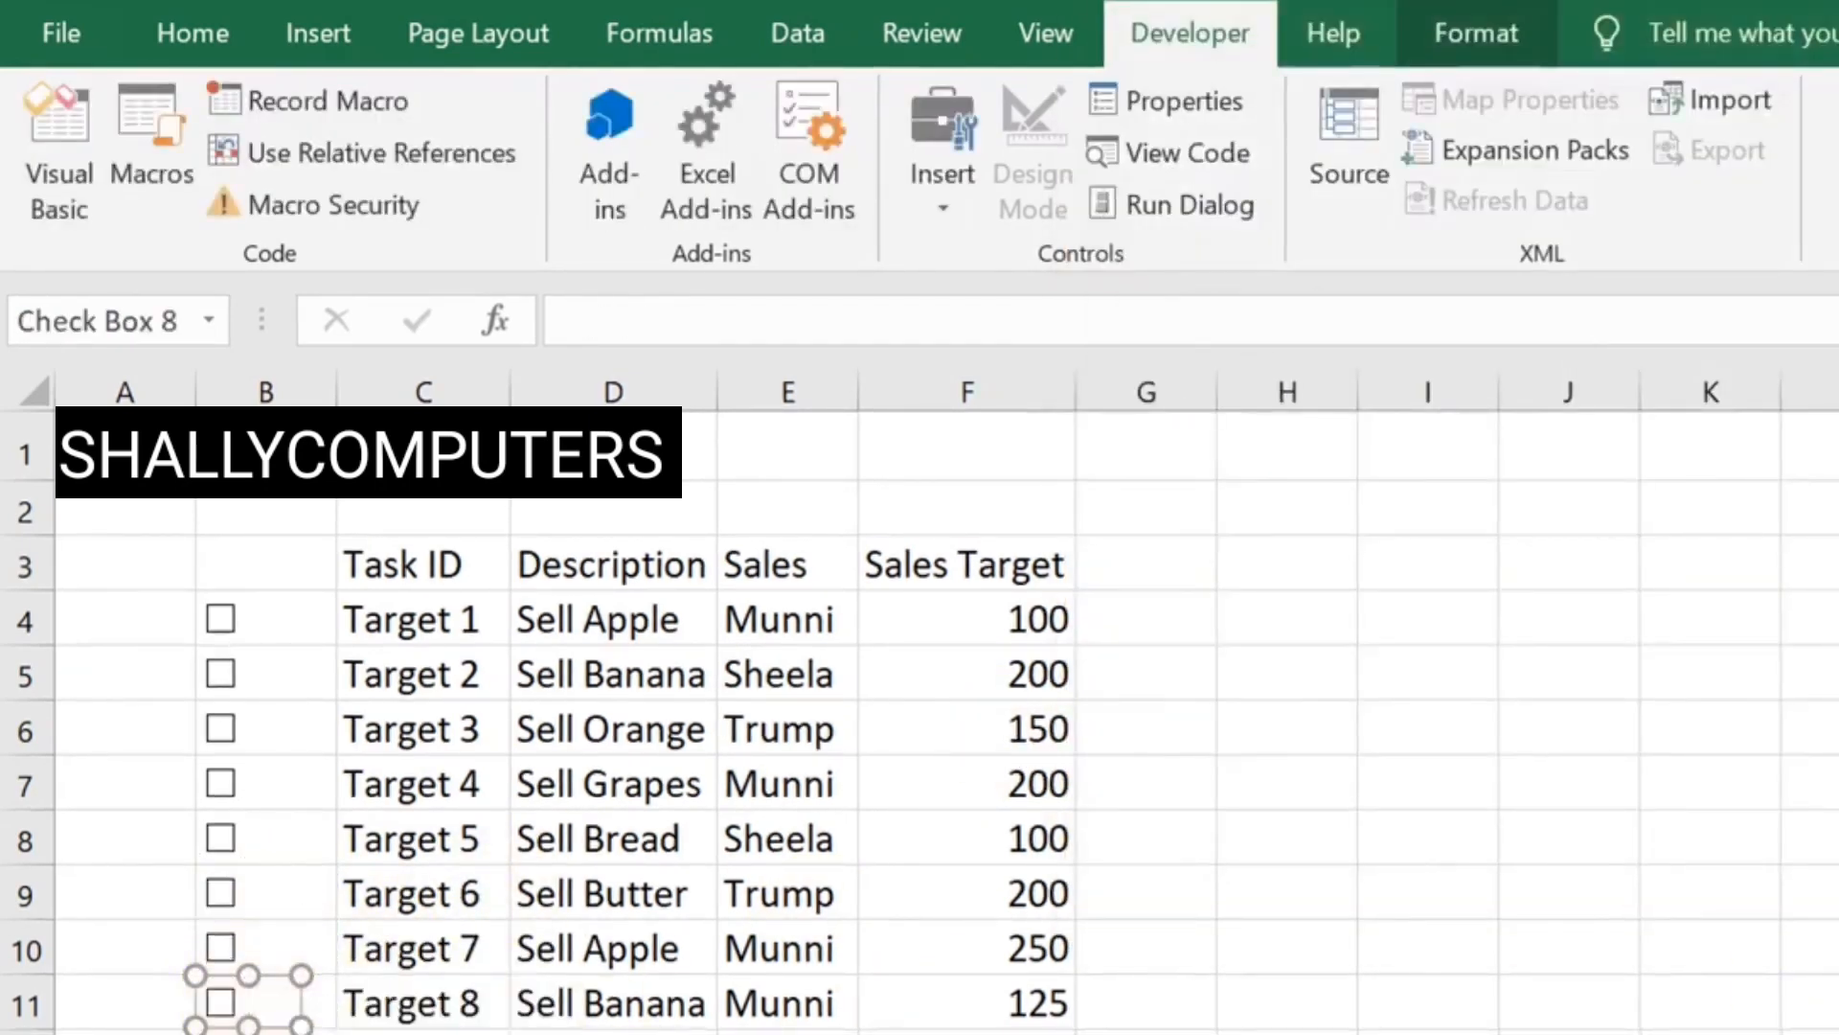
click(326, 1004)
click(1761, 889)
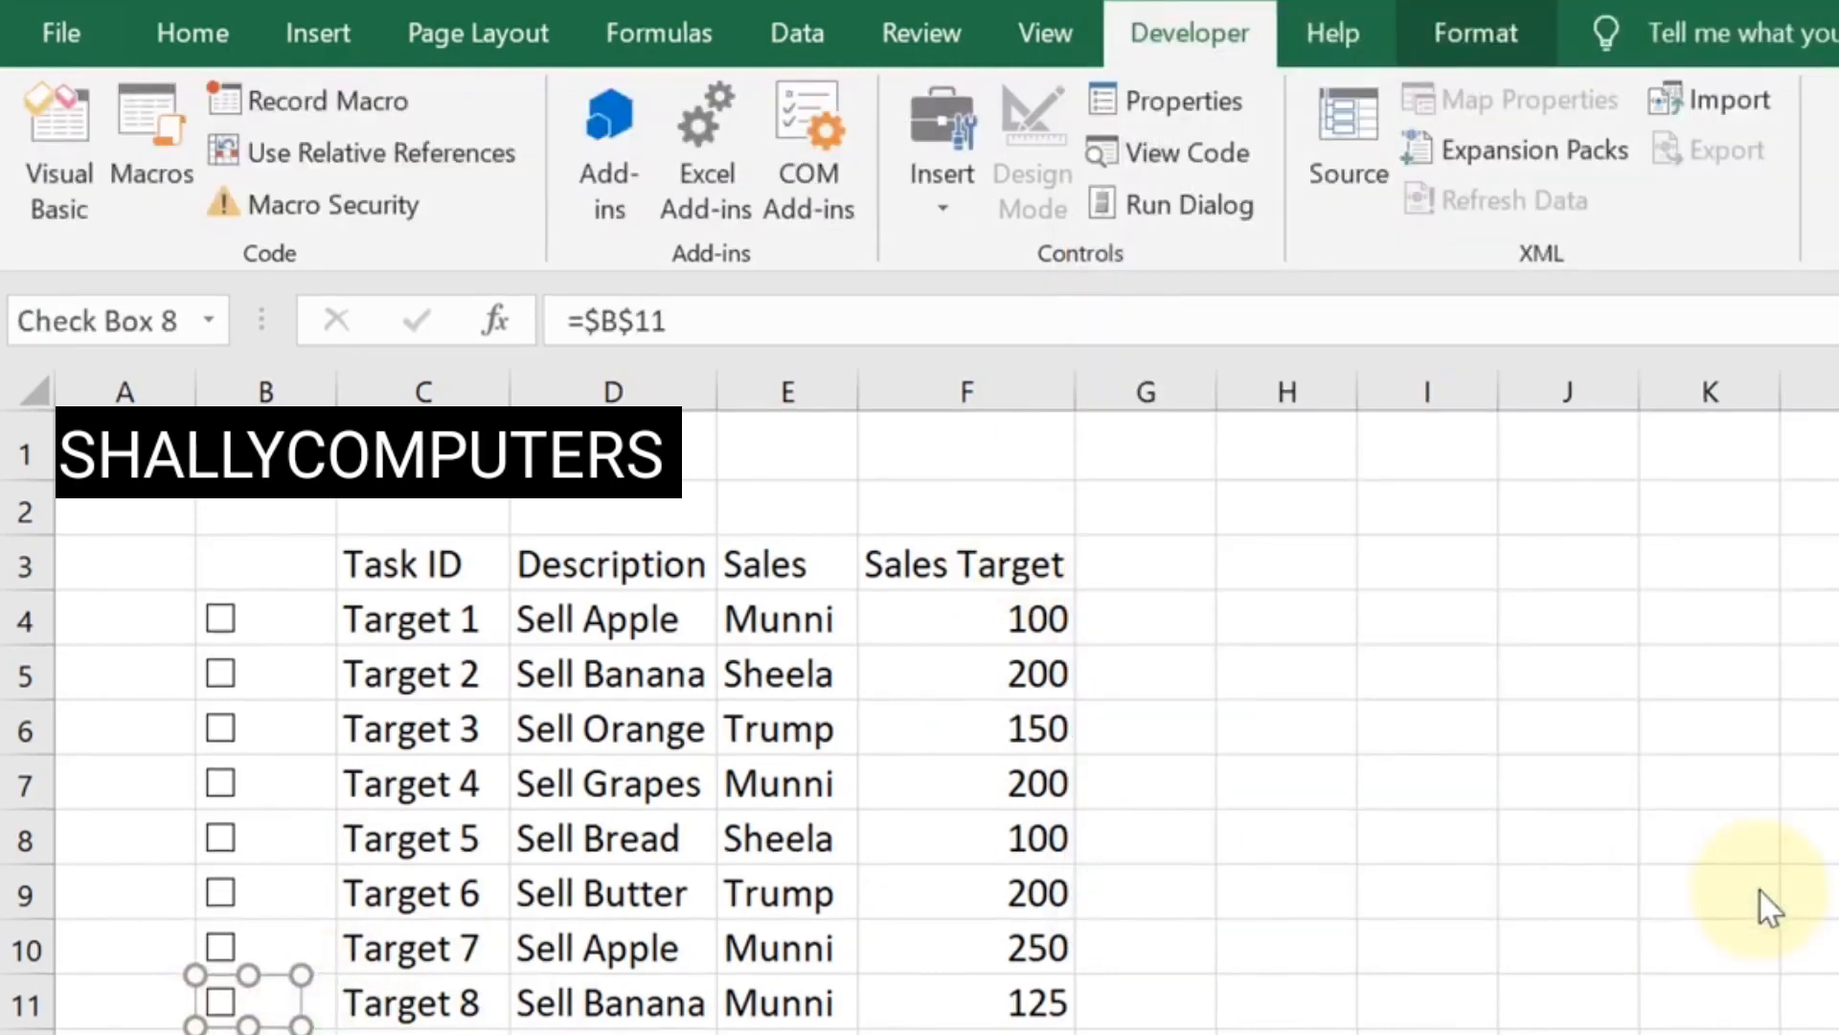
Link the Target 9 check box to cell $B$12 and the Target 10 check box to $B$13
right_click(273, 1033)
click(388, 1030)
click(1274, 352)
click(324, 1032)
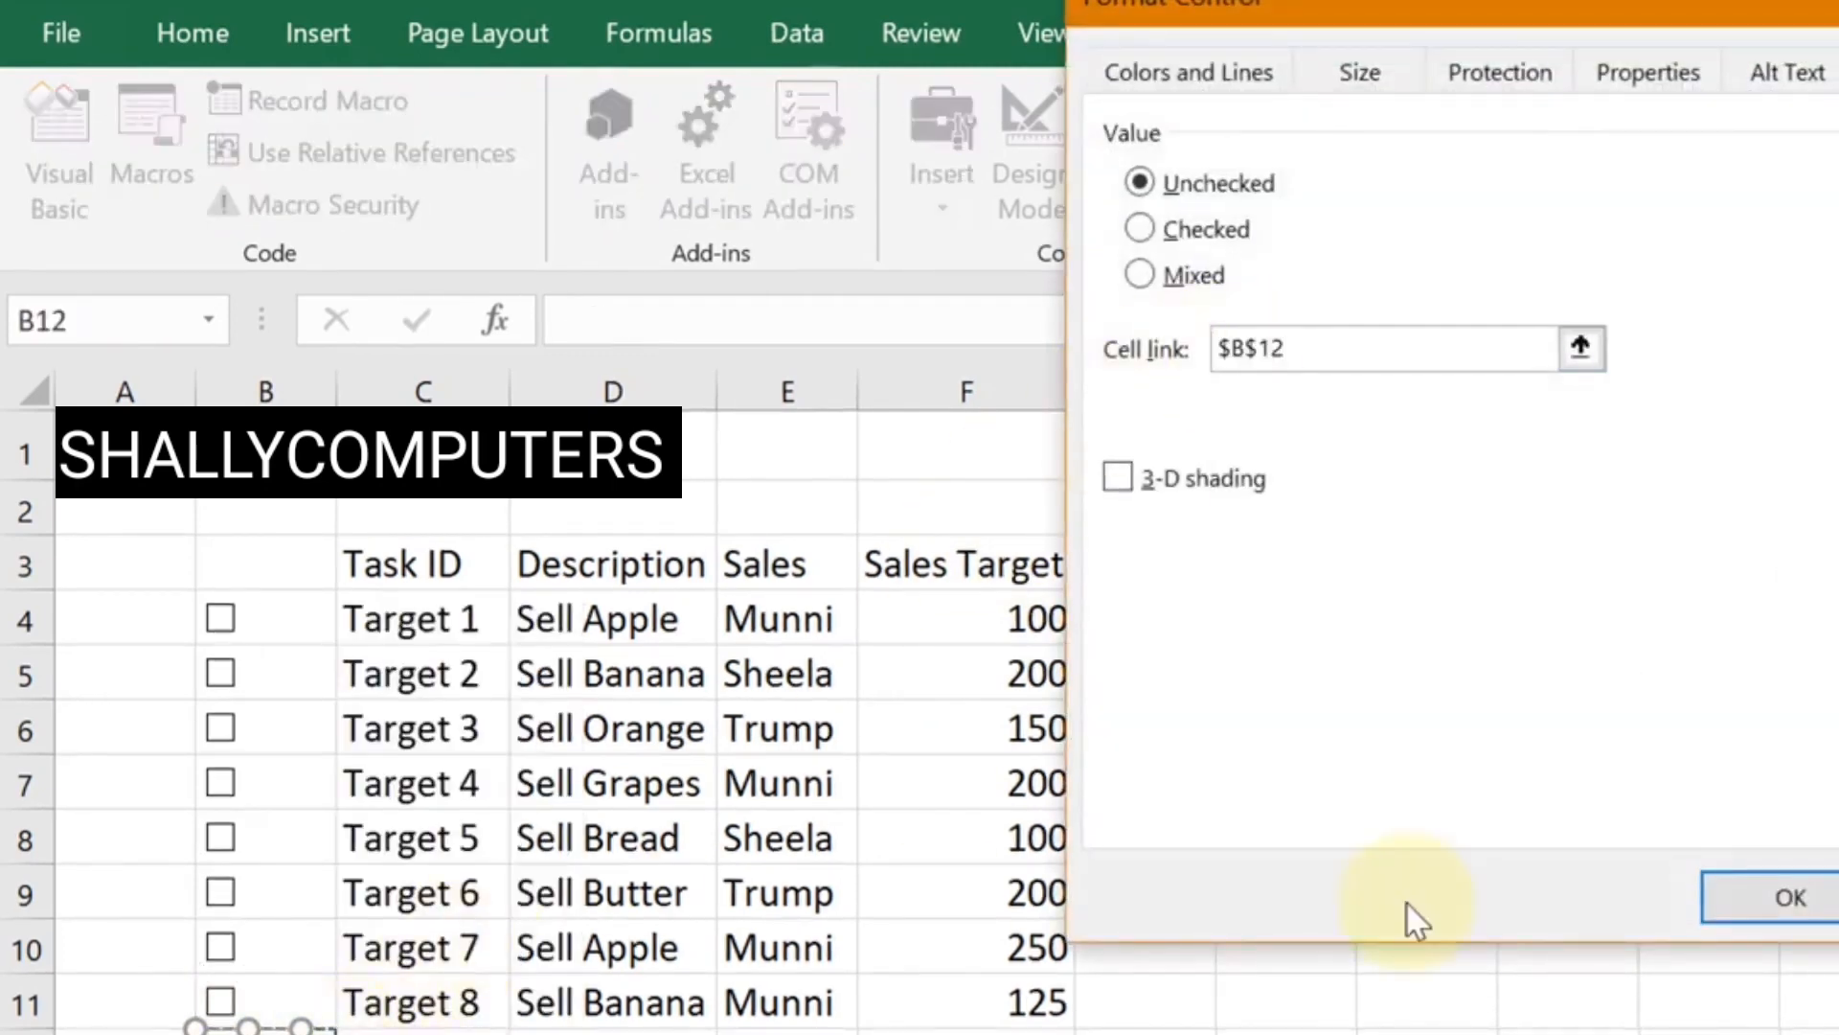
click(1772, 895)
scroll(576, 1033, down, 1)
scroll(574, 1030, down, 2)
right_click(275, 611)
click(383, 1017)
click(1235, 349)
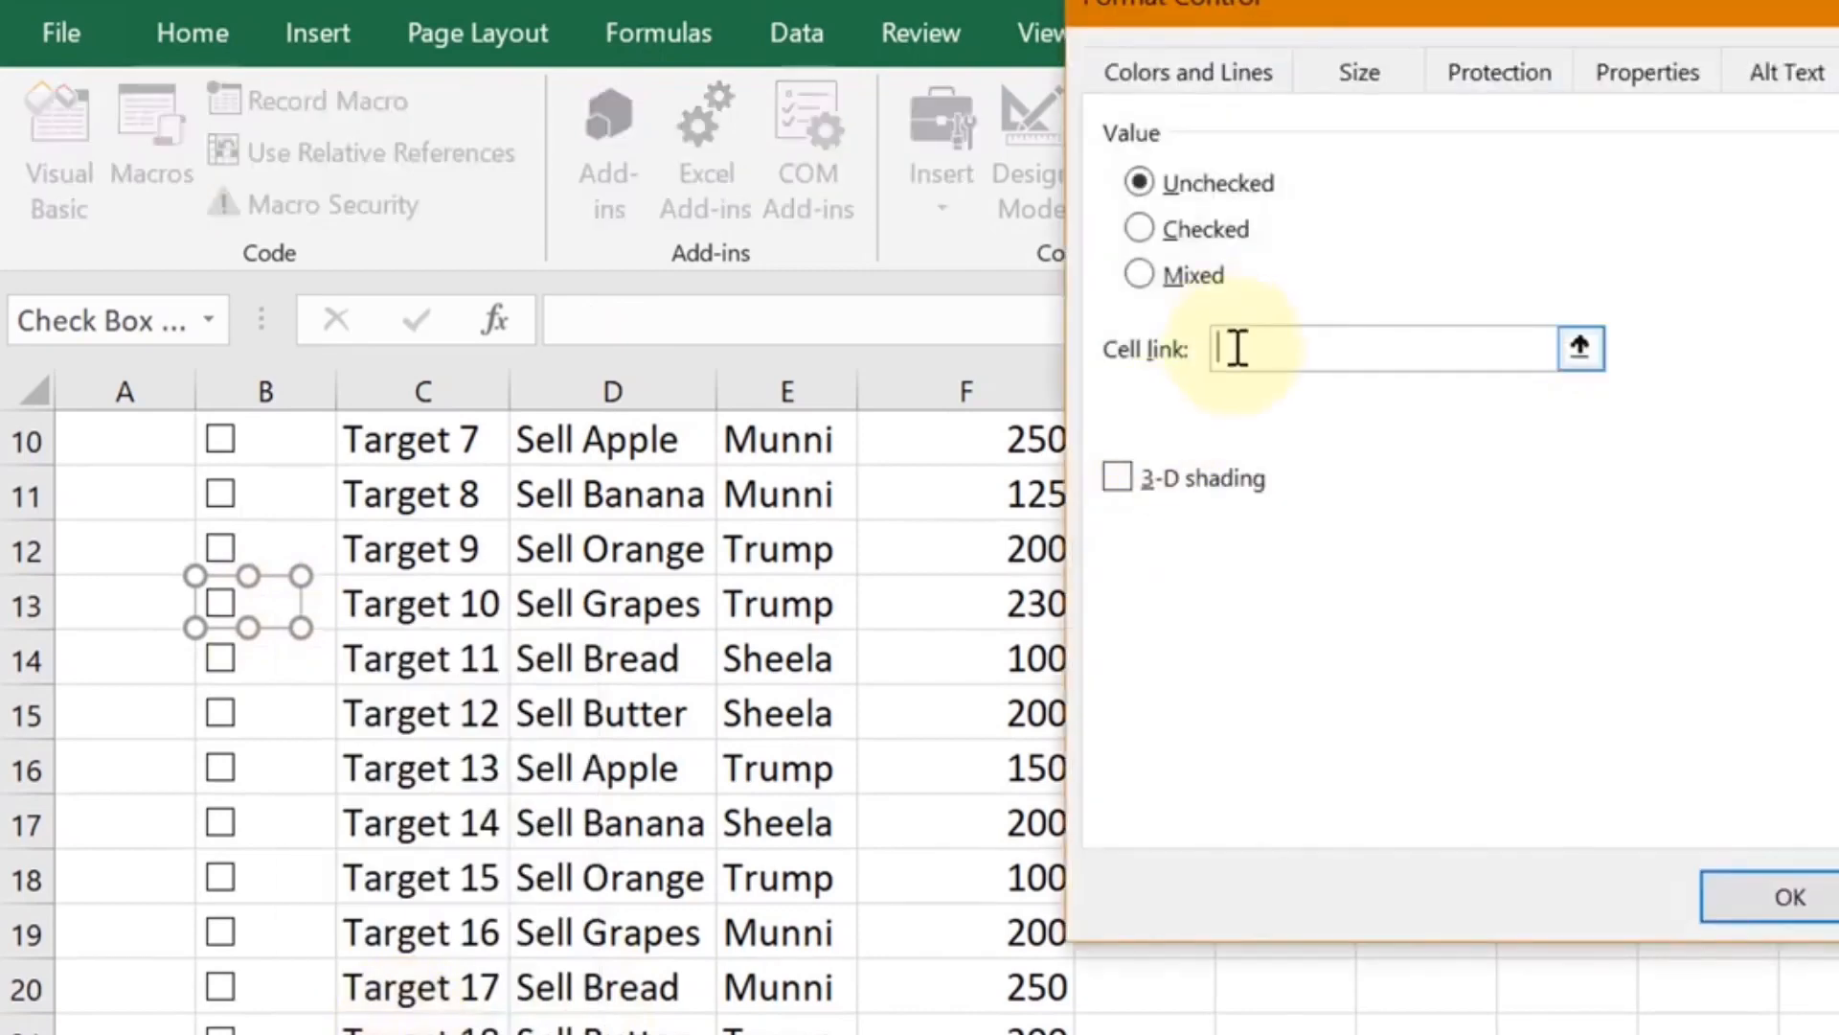
click(323, 606)
click(1781, 895)
Link the Target 11 check box to cell $B$14 and the Target 12 check box to $B$15
right_click(277, 660)
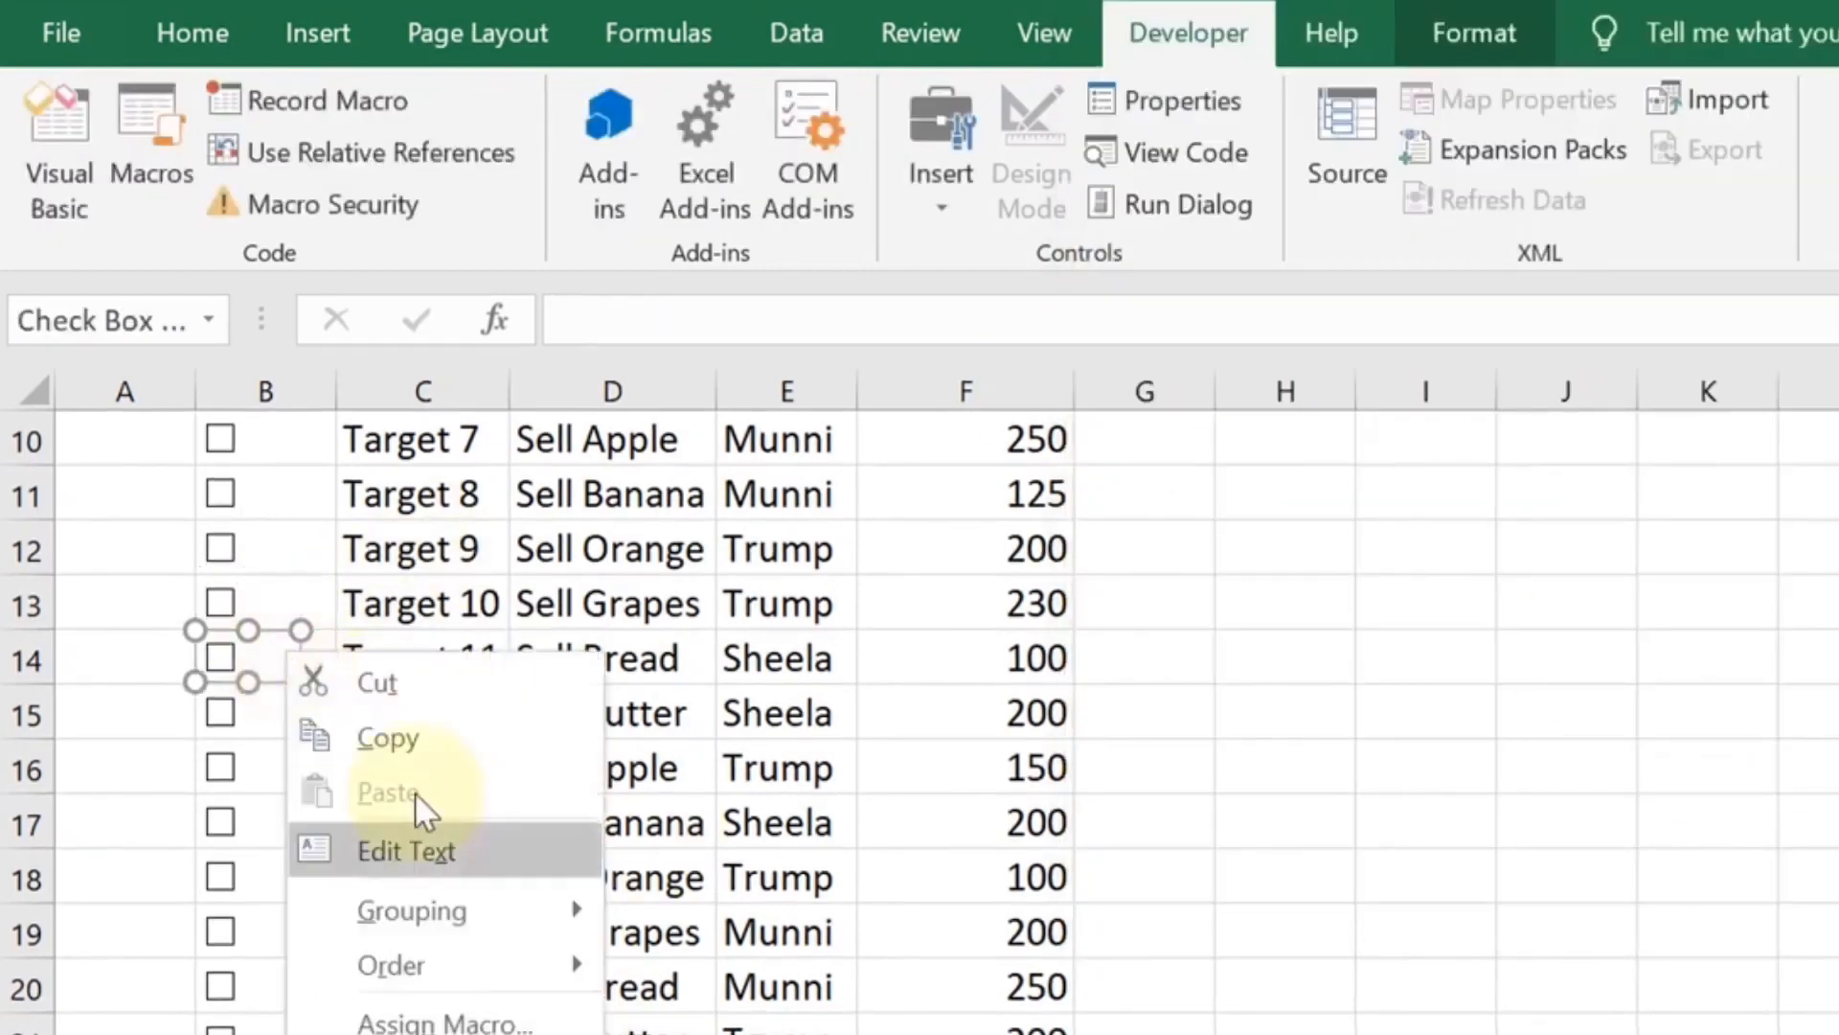
click(383, 1020)
click(1245, 348)
click(321, 659)
click(1782, 896)
right_click(276, 714)
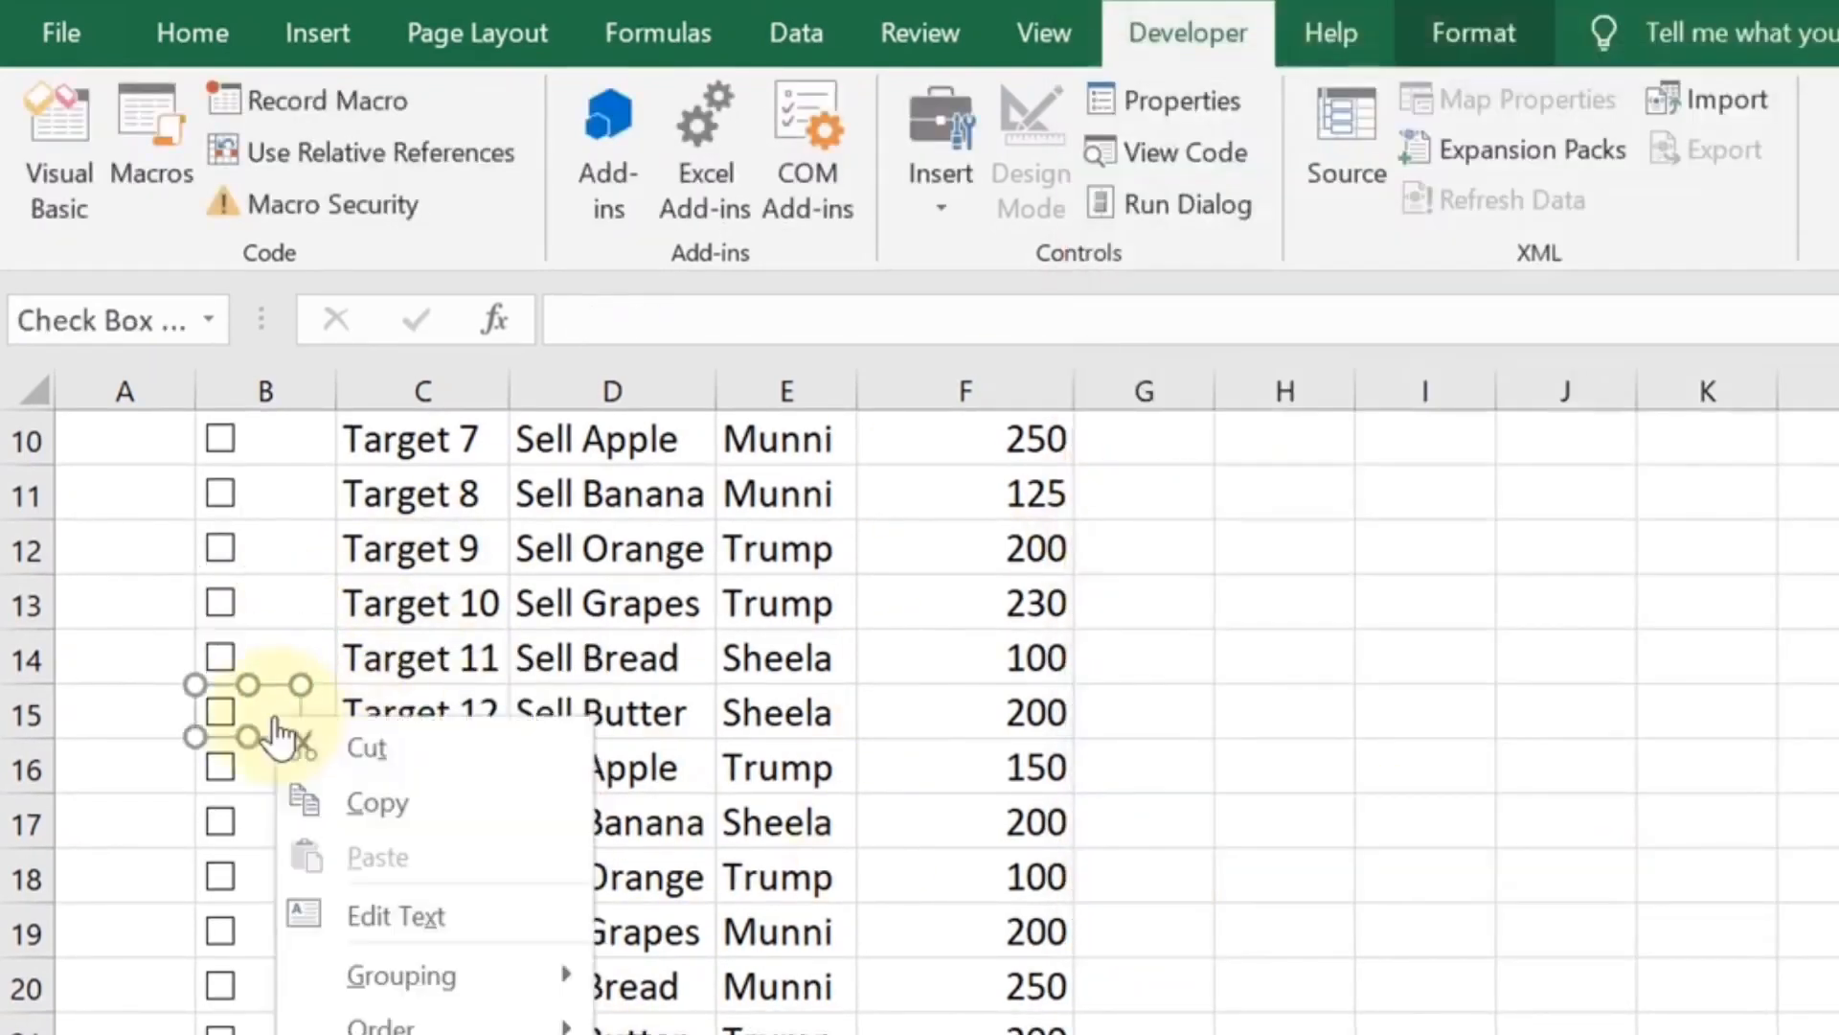
click(383, 1020)
click(321, 714)
click(1781, 895)
Link the Target 13 check box to cell $B$16 and the Target 14 check box to $B$17
right_click(276, 766)
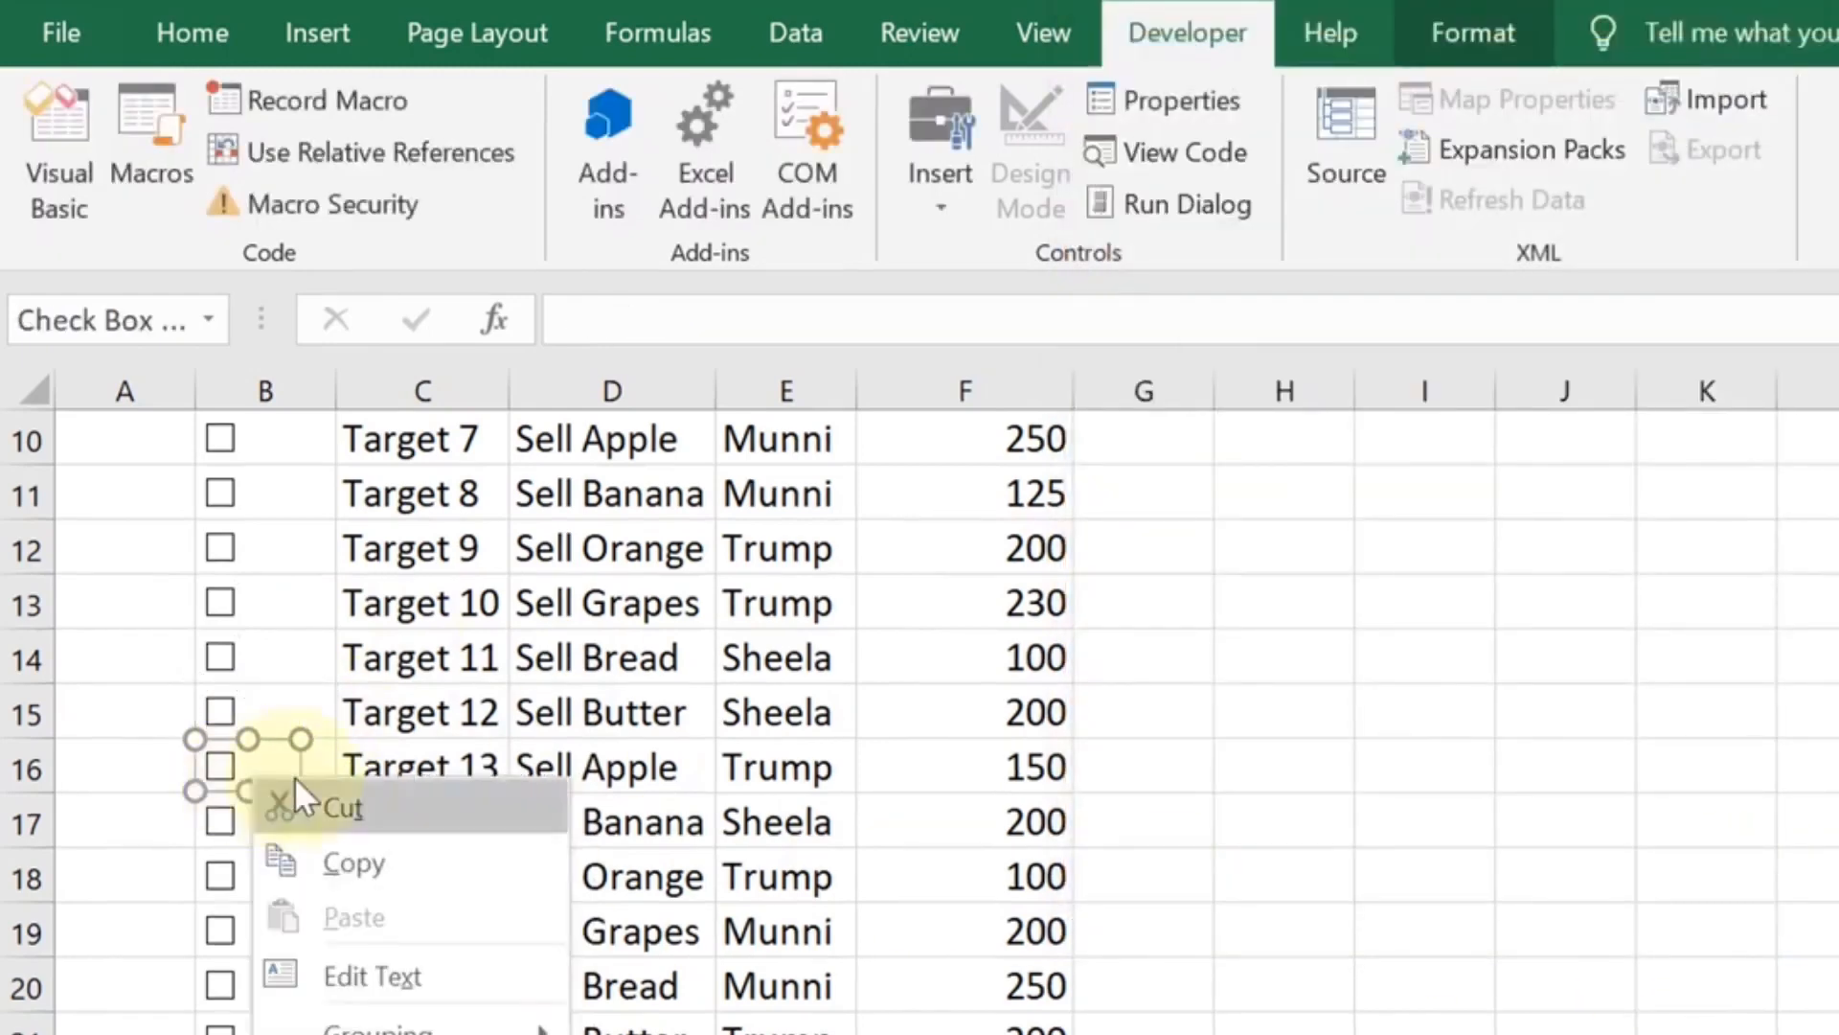
click(384, 1020)
click(307, 768)
click(1778, 895)
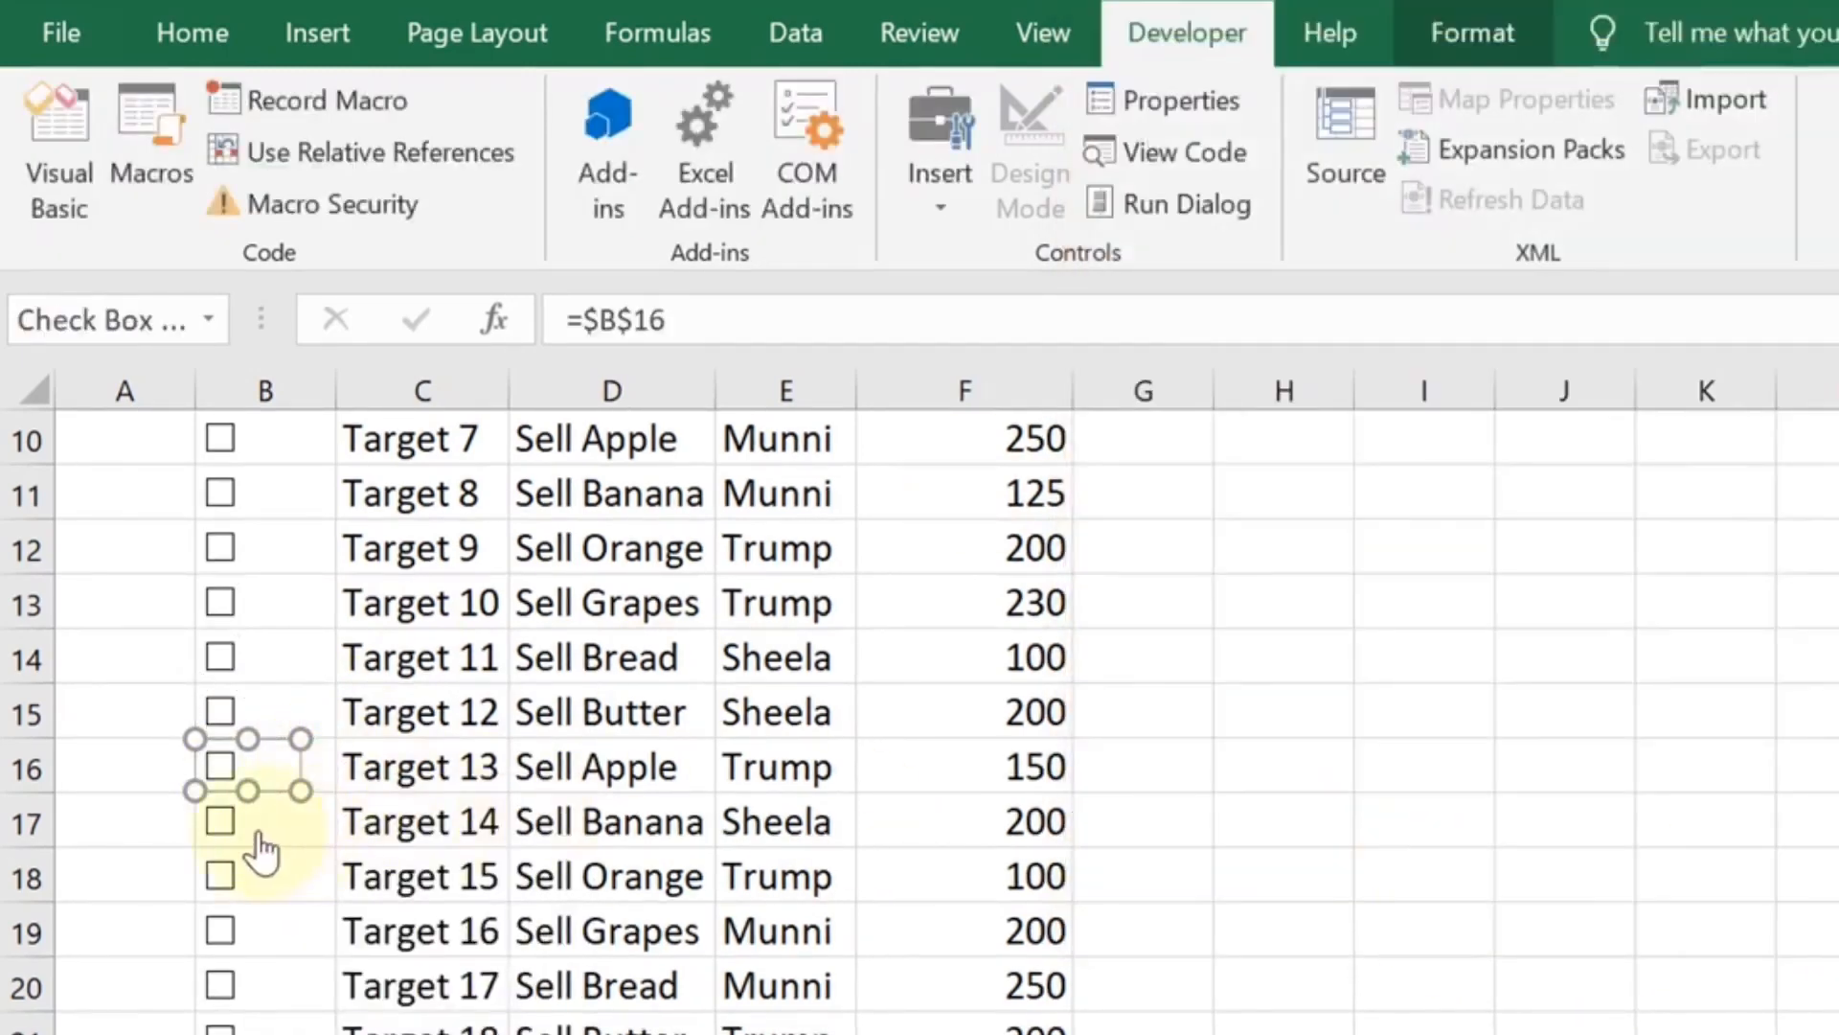
right_click(259, 833)
click(383, 1020)
click(1248, 349)
click(316, 822)
click(1778, 895)
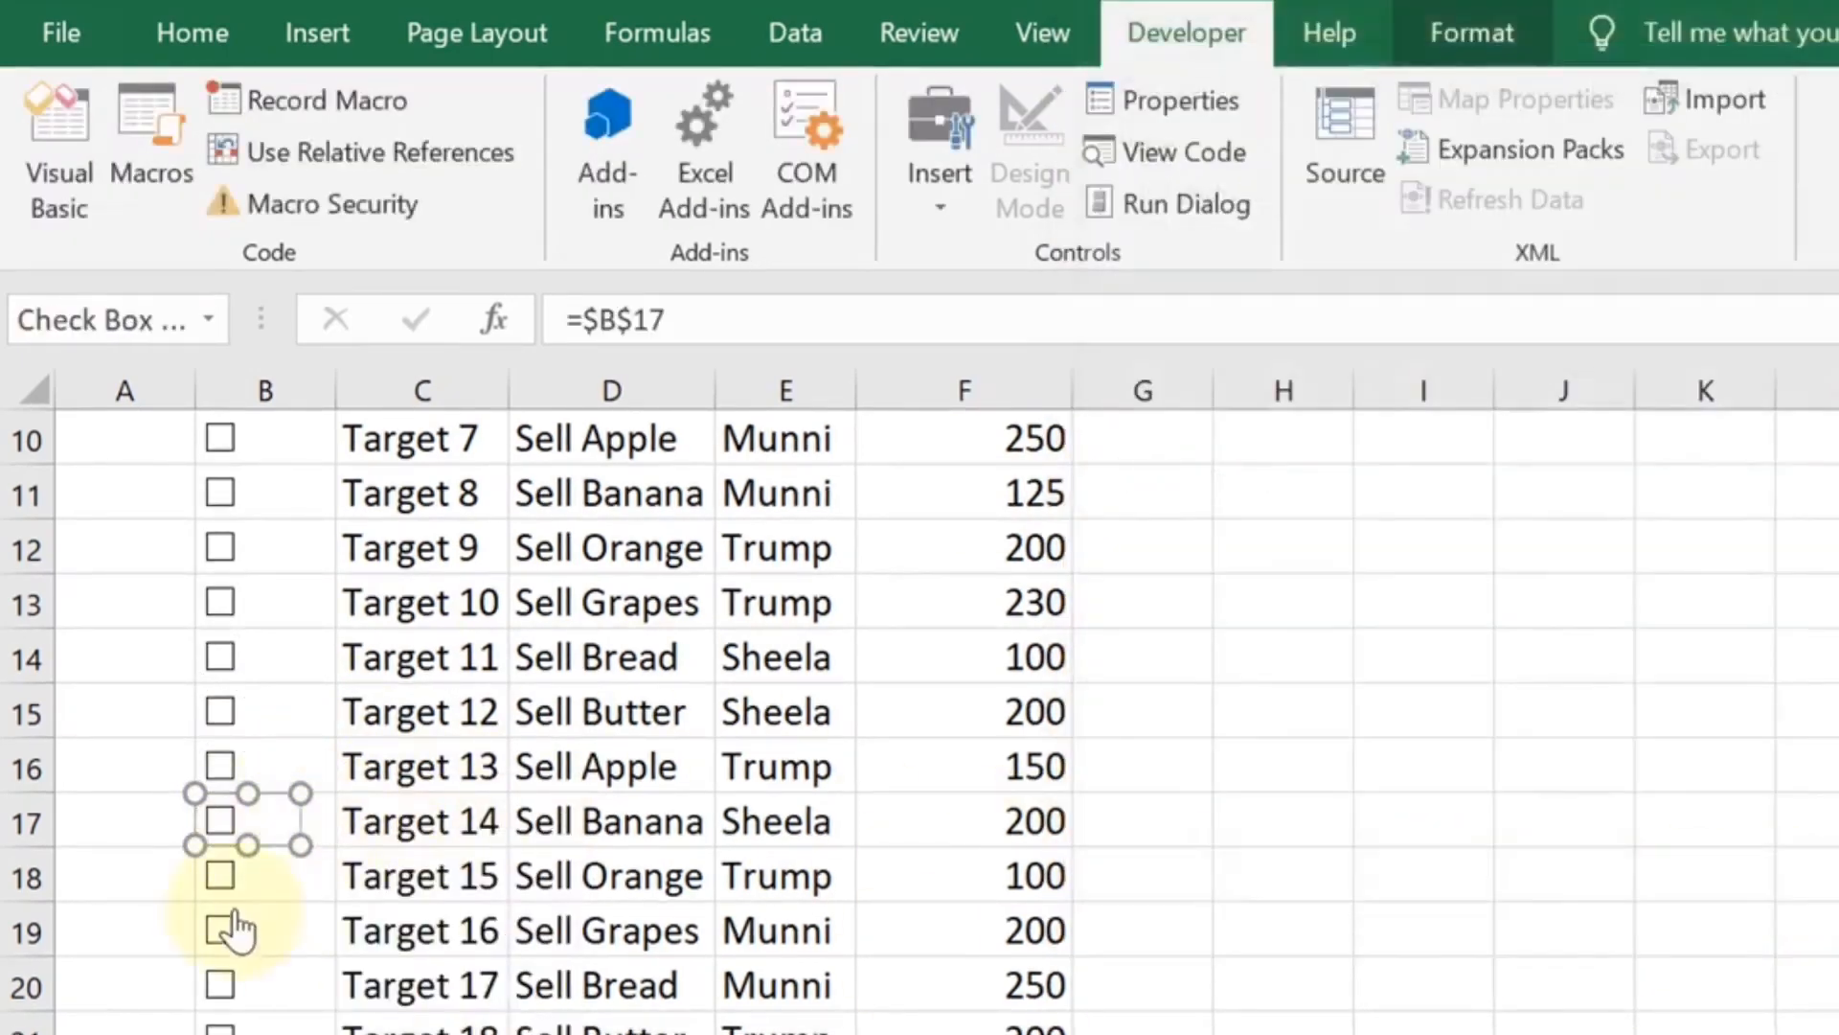
Link the Target 15 check box to cell $B$18 and the Target 16 check box to $B$19
right_click(256, 884)
click(383, 1021)
click(1219, 372)
click(337, 857)
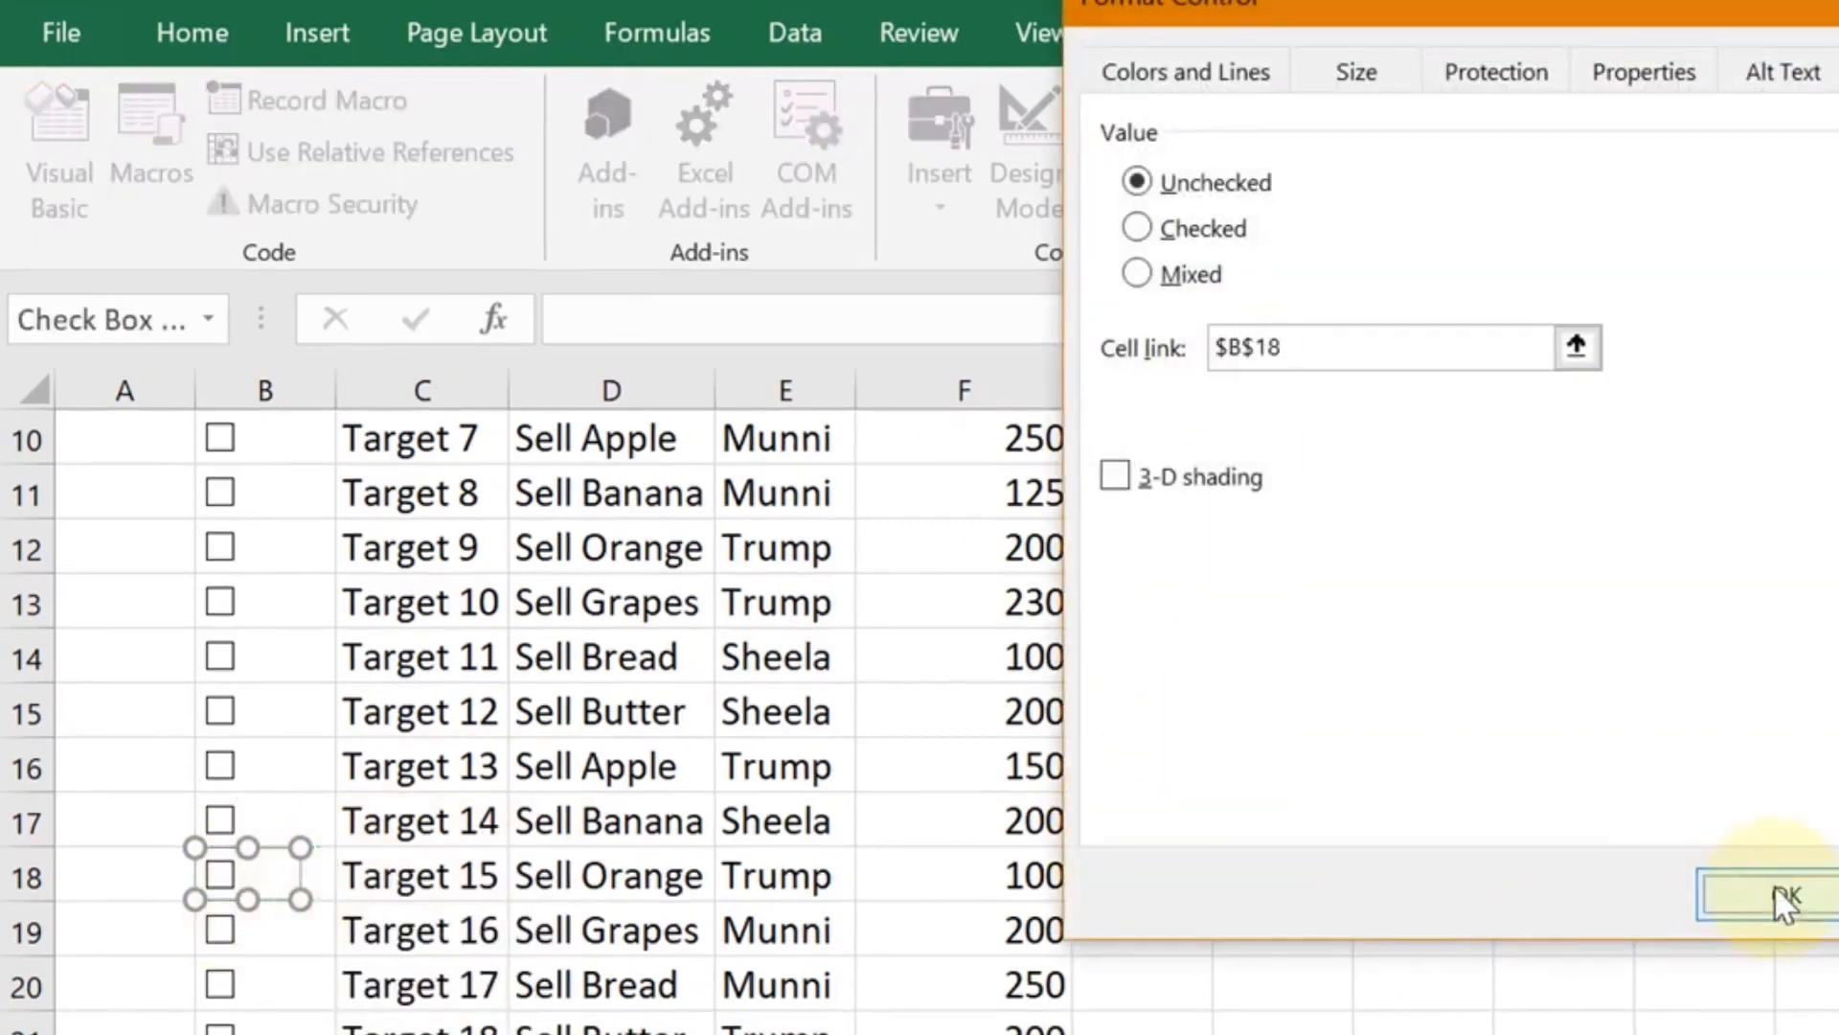
click(1778, 894)
right_click(242, 927)
click(383, 1020)
click(326, 928)
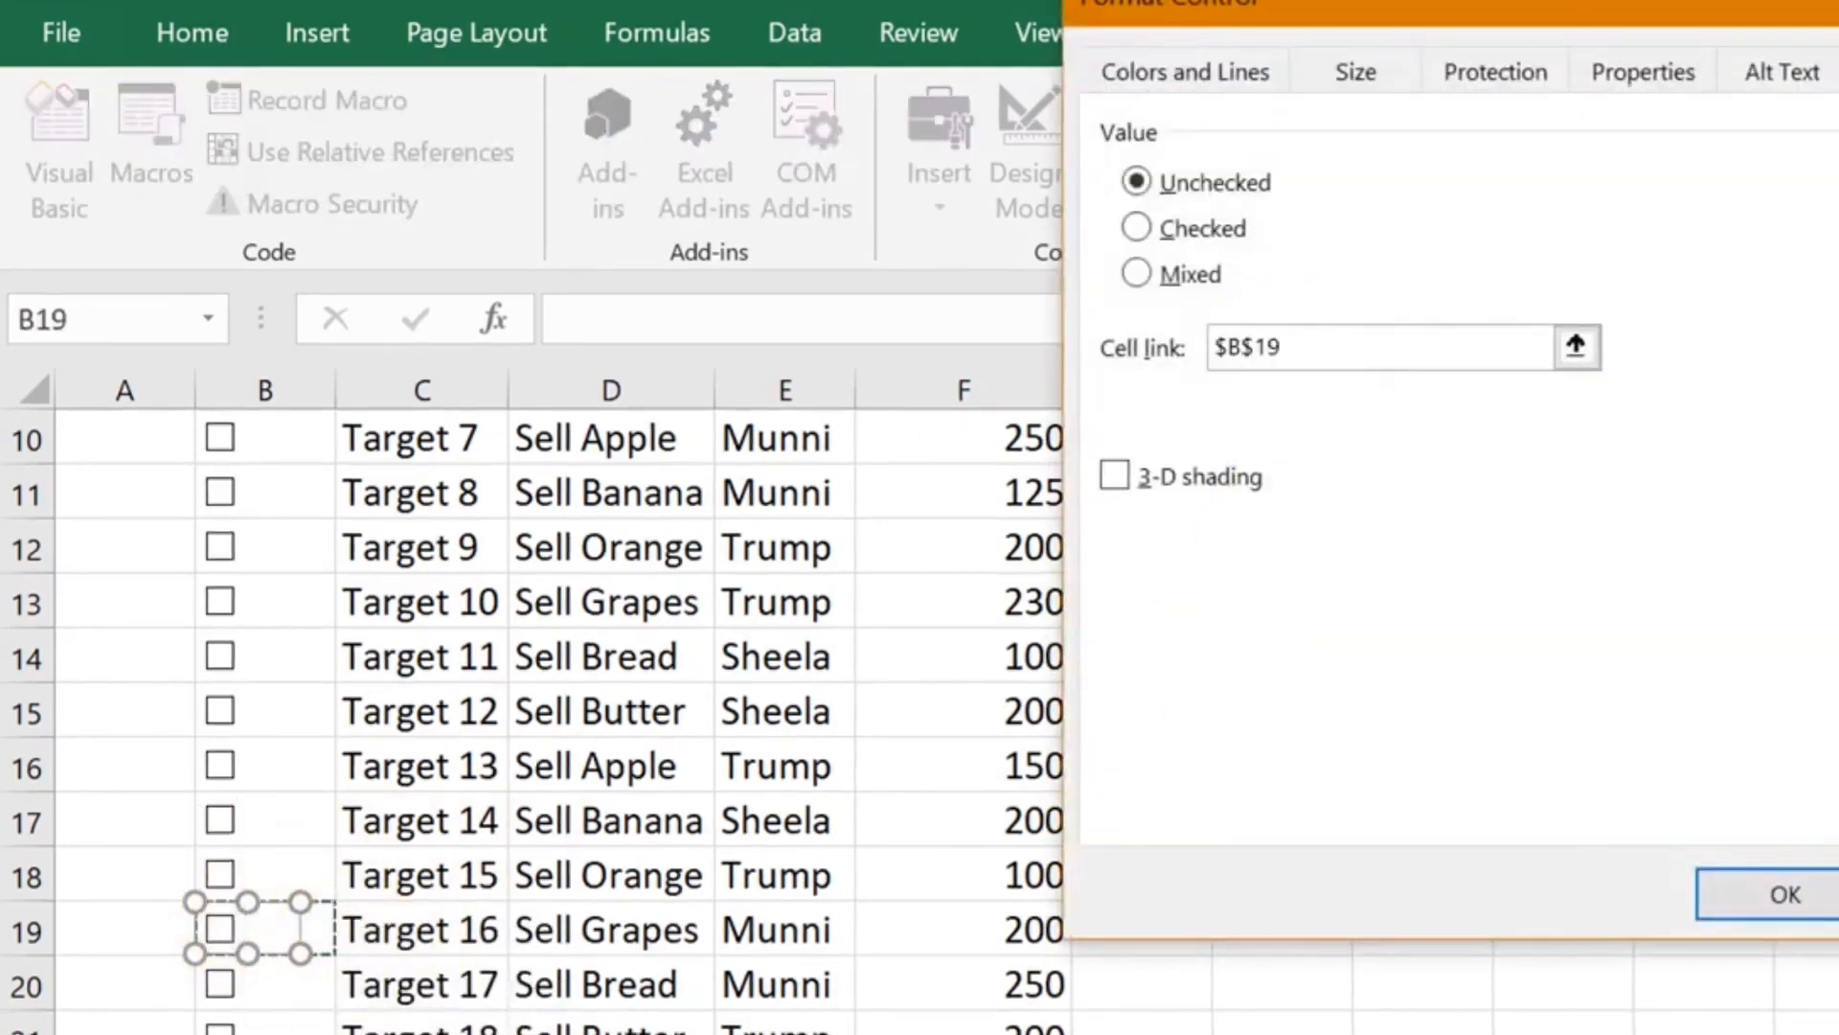
click(1778, 895)
Link the Target 17 check box to cell $B$20 and the Target 18 check box to $B$21, then deselect it
right_click(255, 987)
click(354, 973)
click(1219, 358)
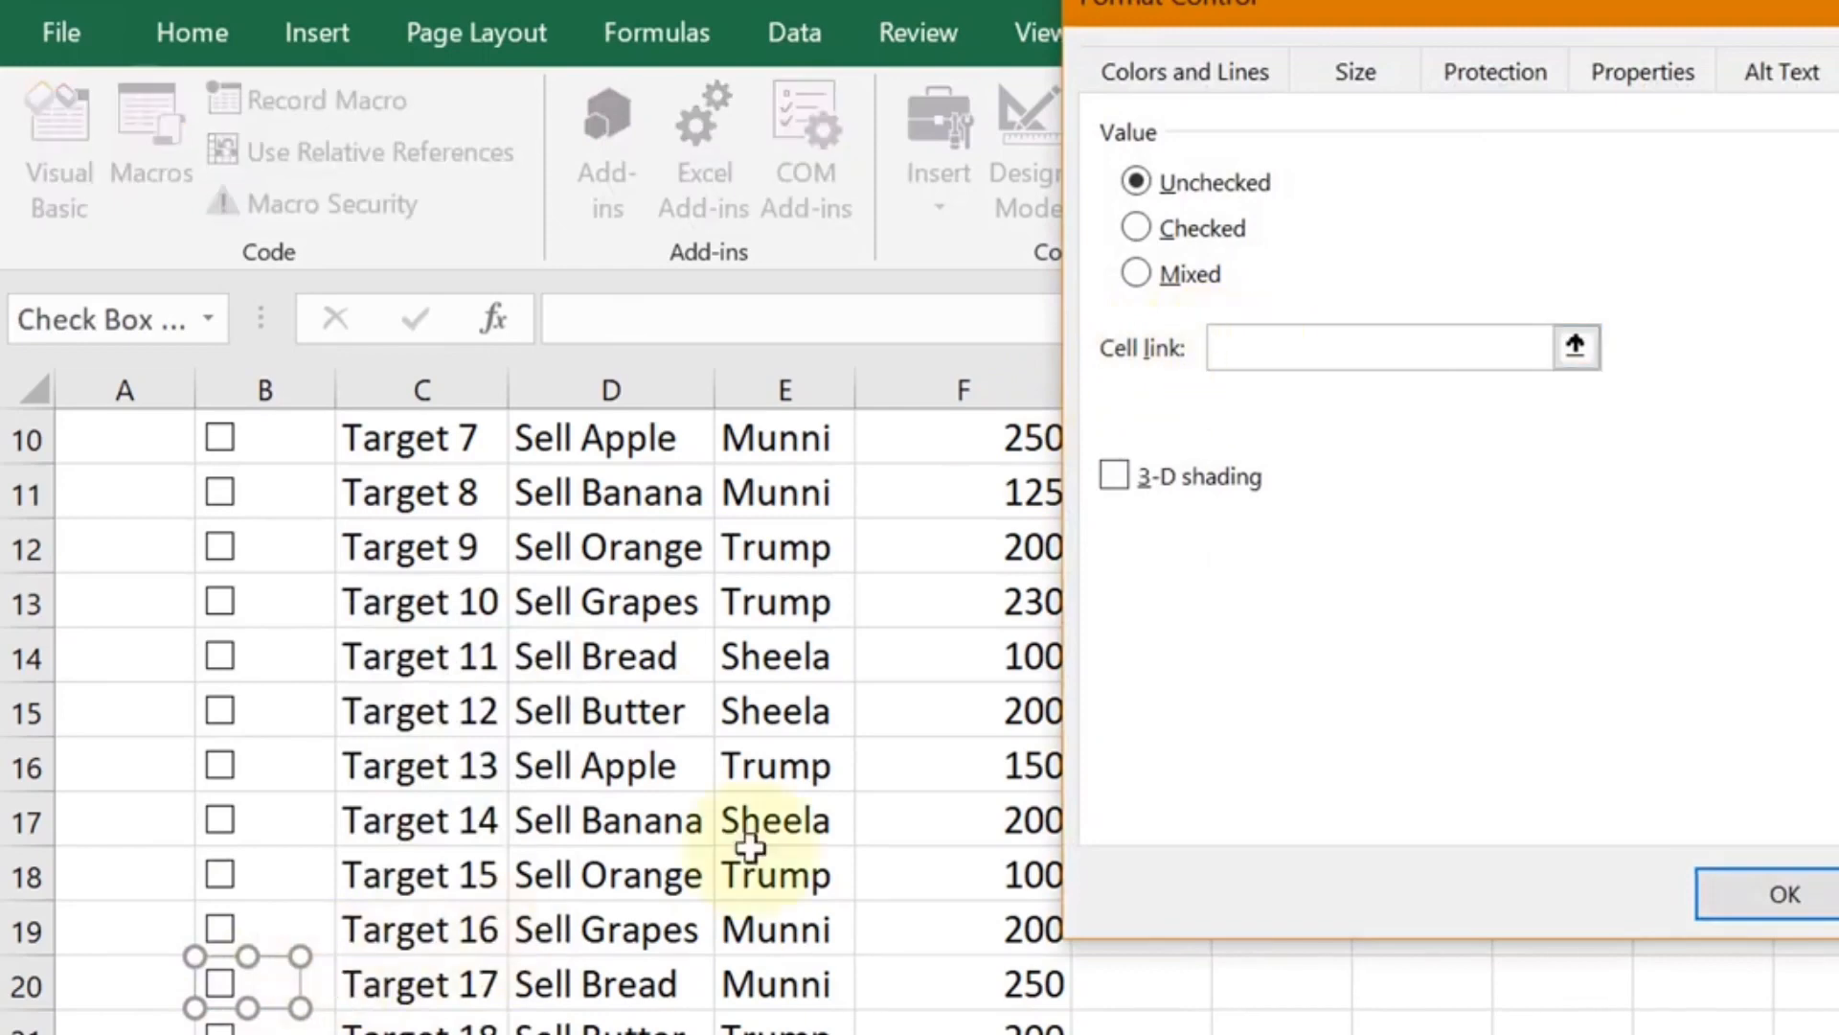
click(331, 992)
click(1778, 894)
right_click(244, 1025)
click(364, 1005)
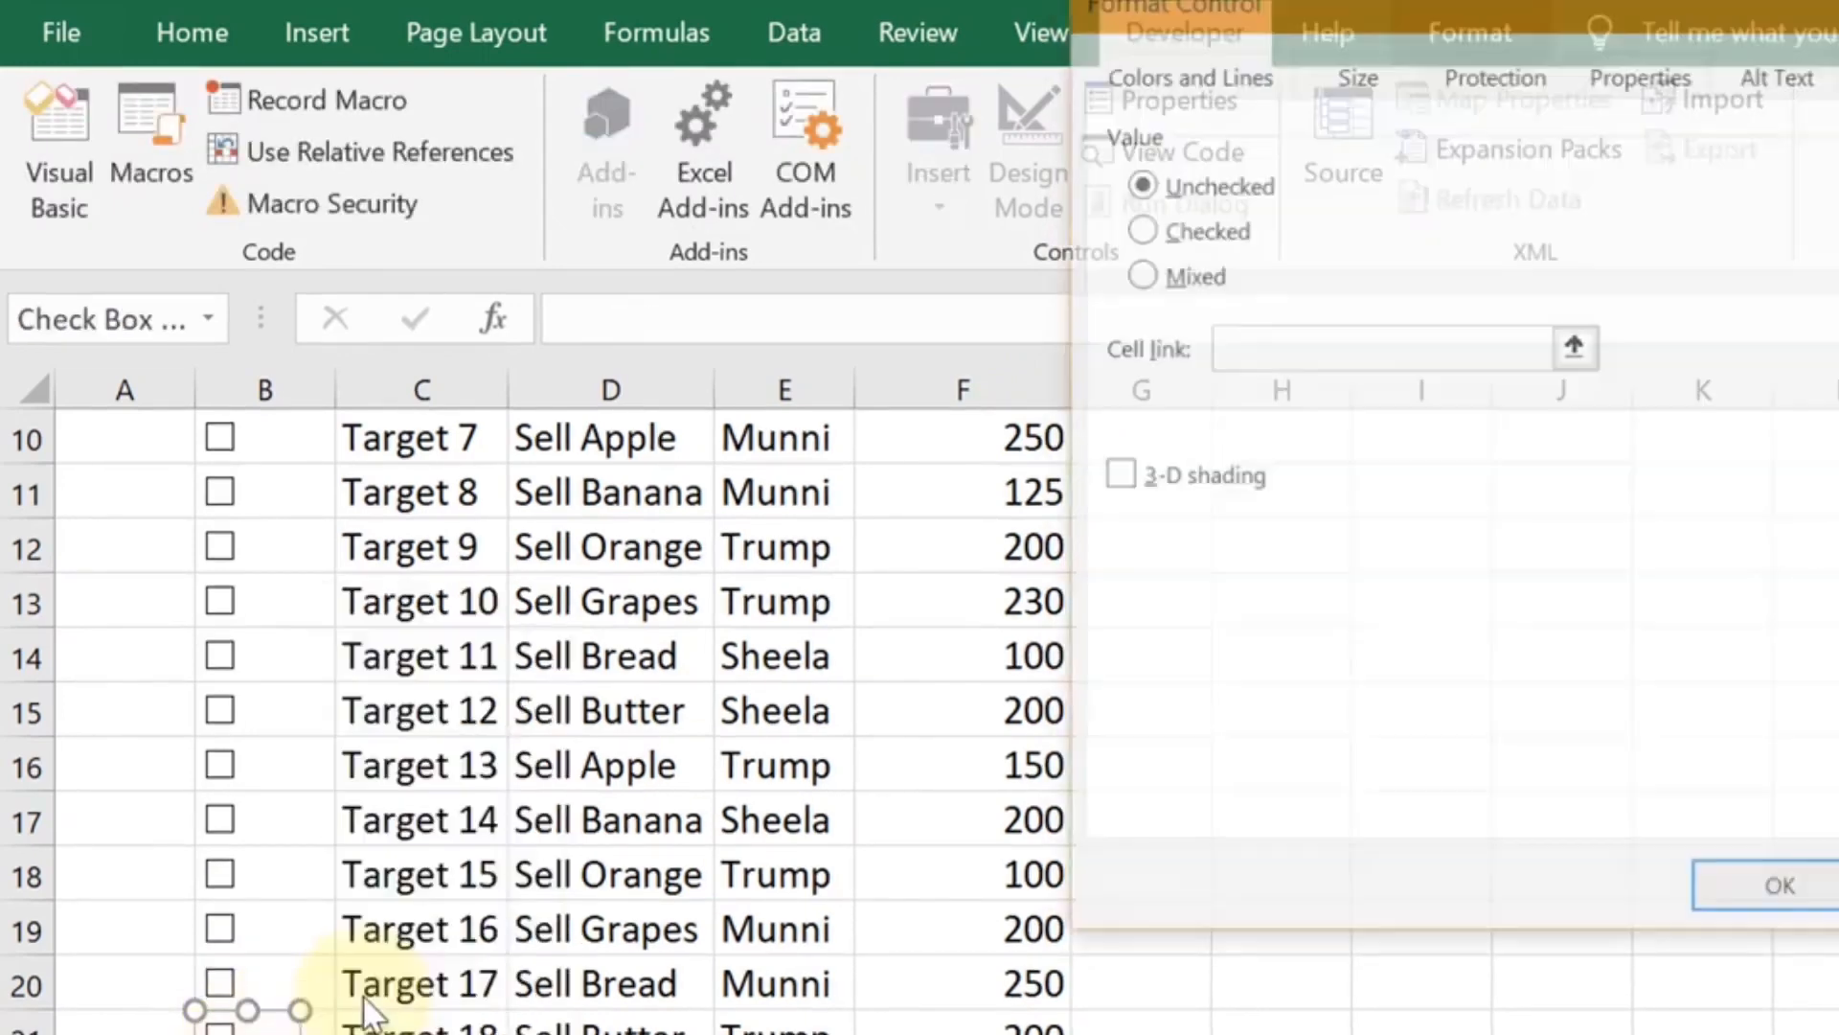
click(307, 1027)
click(1778, 895)
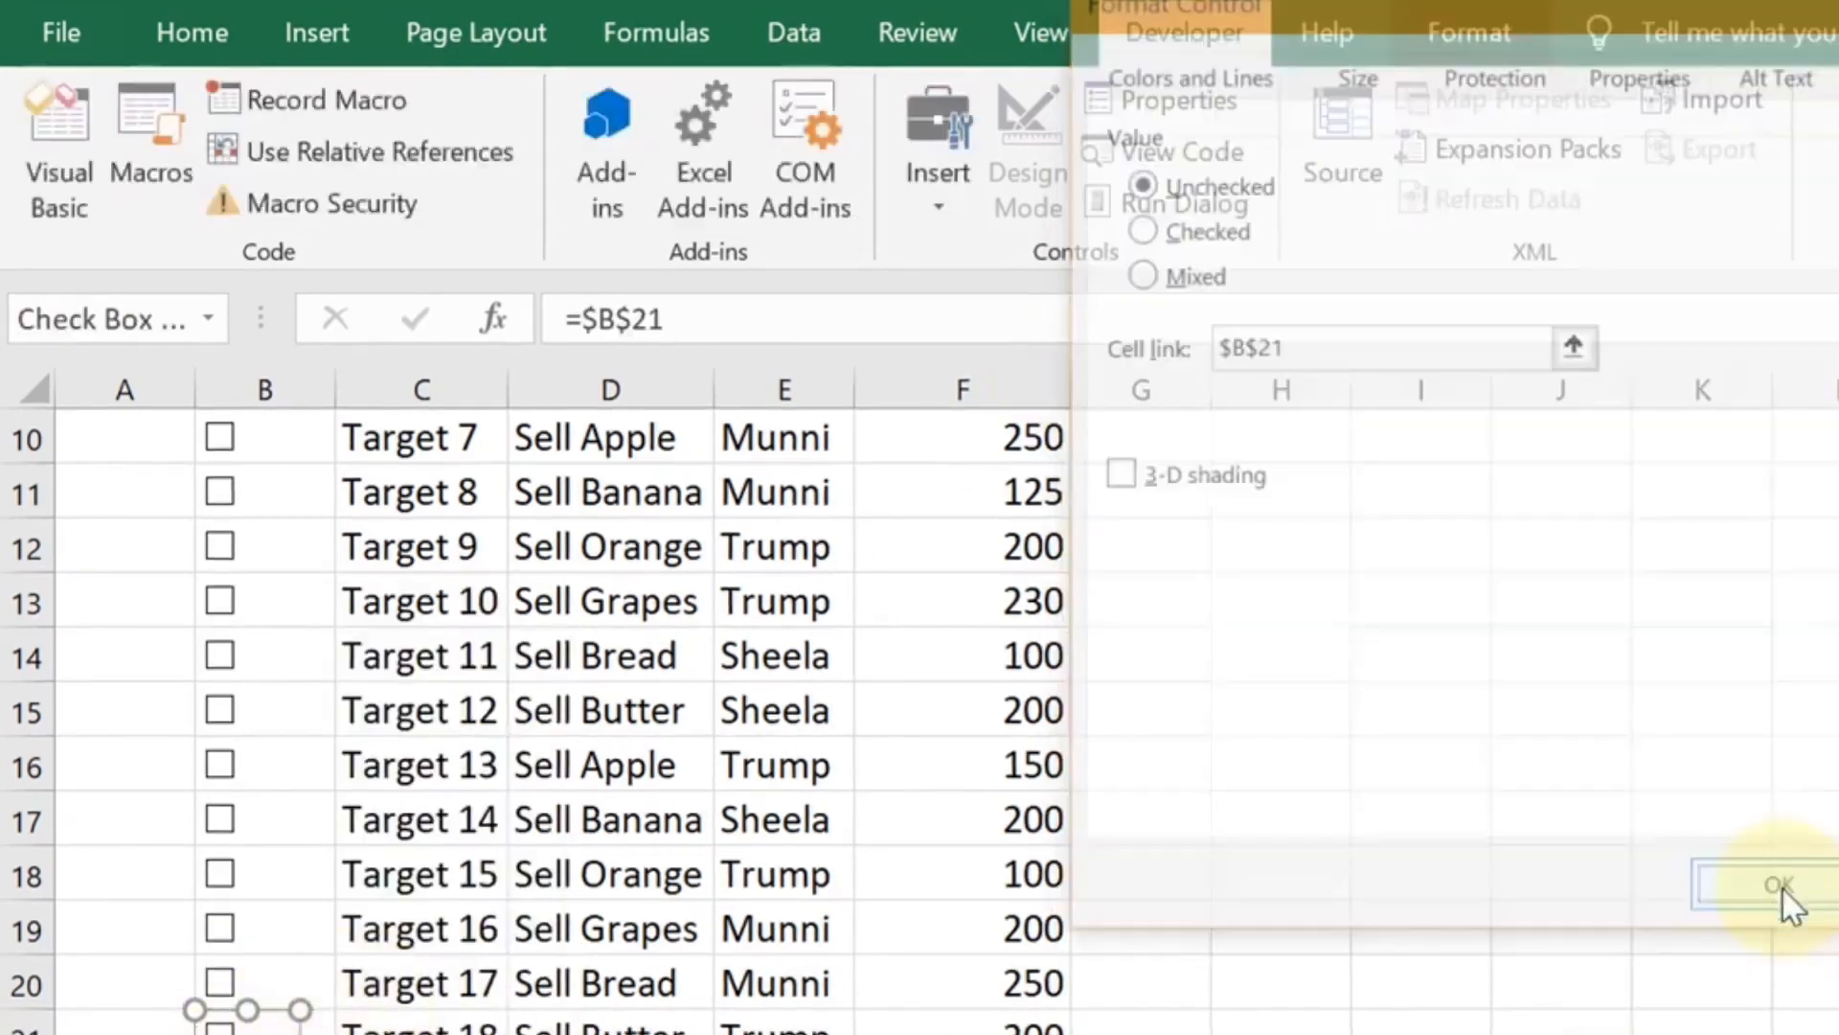
scroll(1390, 883, up, 3)
click(1383, 878)
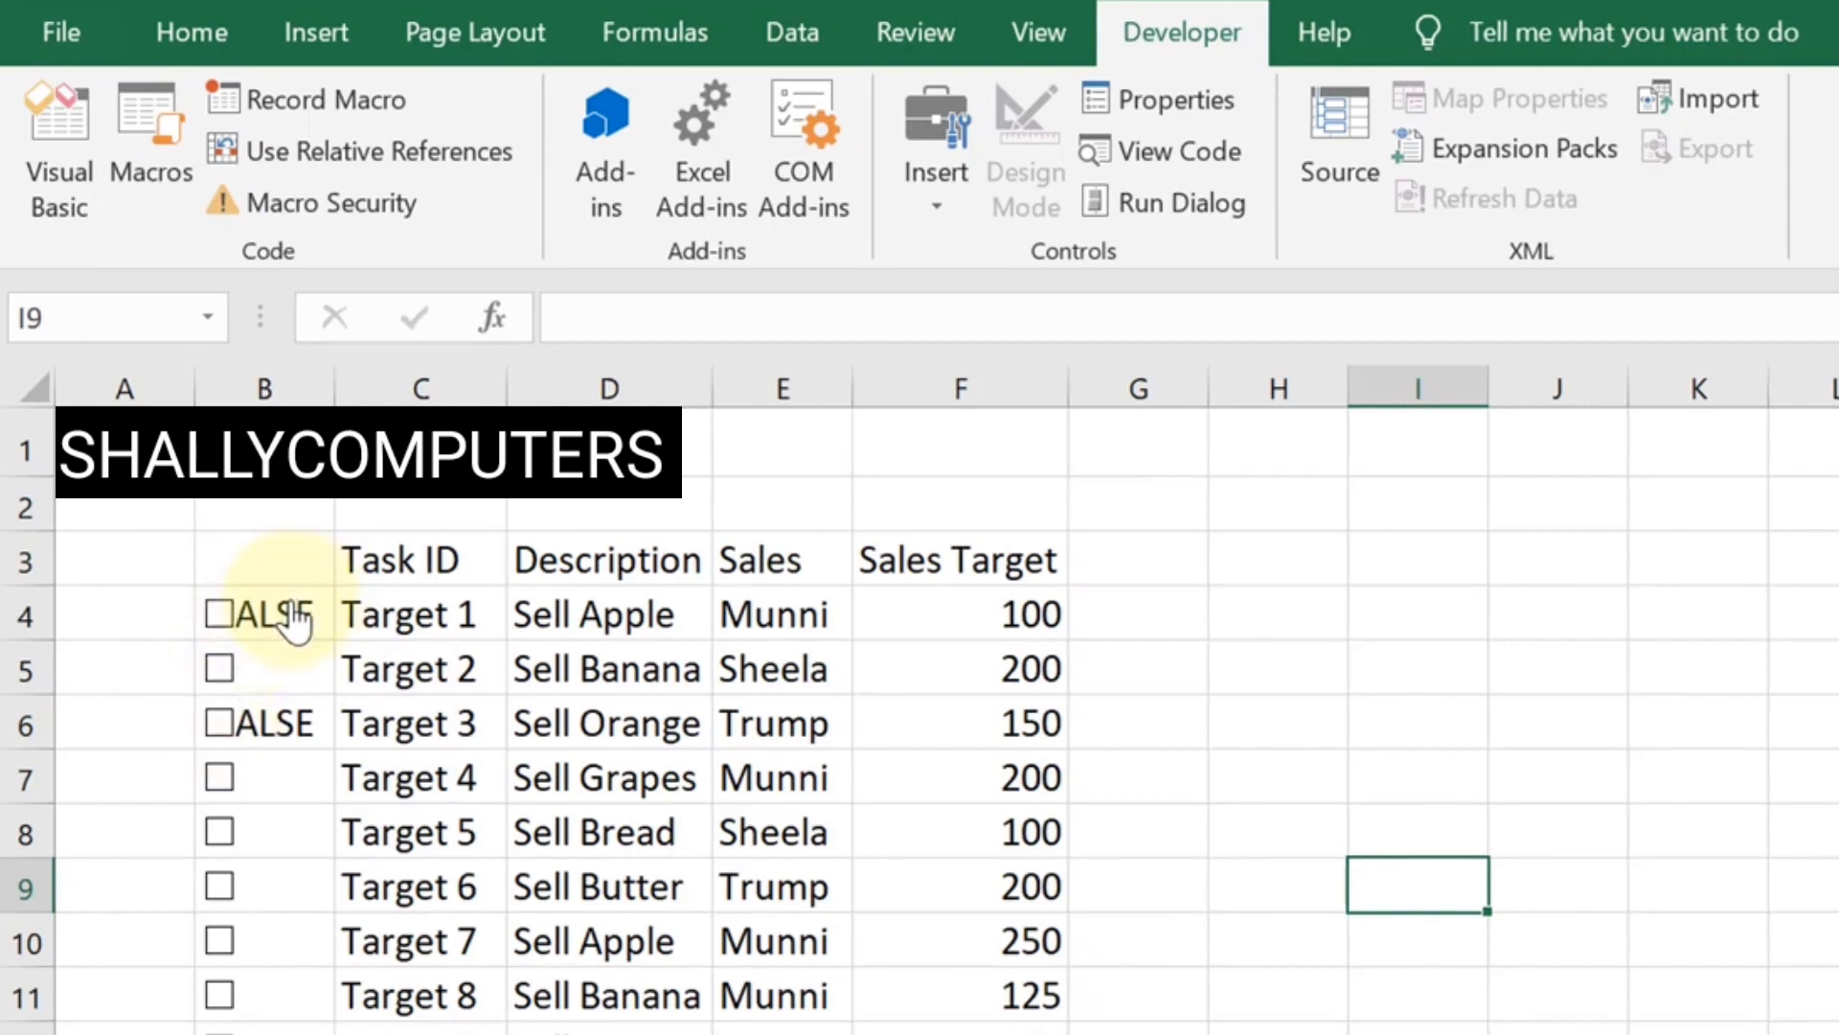
Set the font colour of the linked check box cells B4:B21 to white to hide their FALSE values
key(Left)
key(Left)
key(Left)
key(Left)
key(Left)
key(Left)
key(Left)
key(Left)
key(Up)
key(Up)
key(Up)
key(Up)
key(Up)
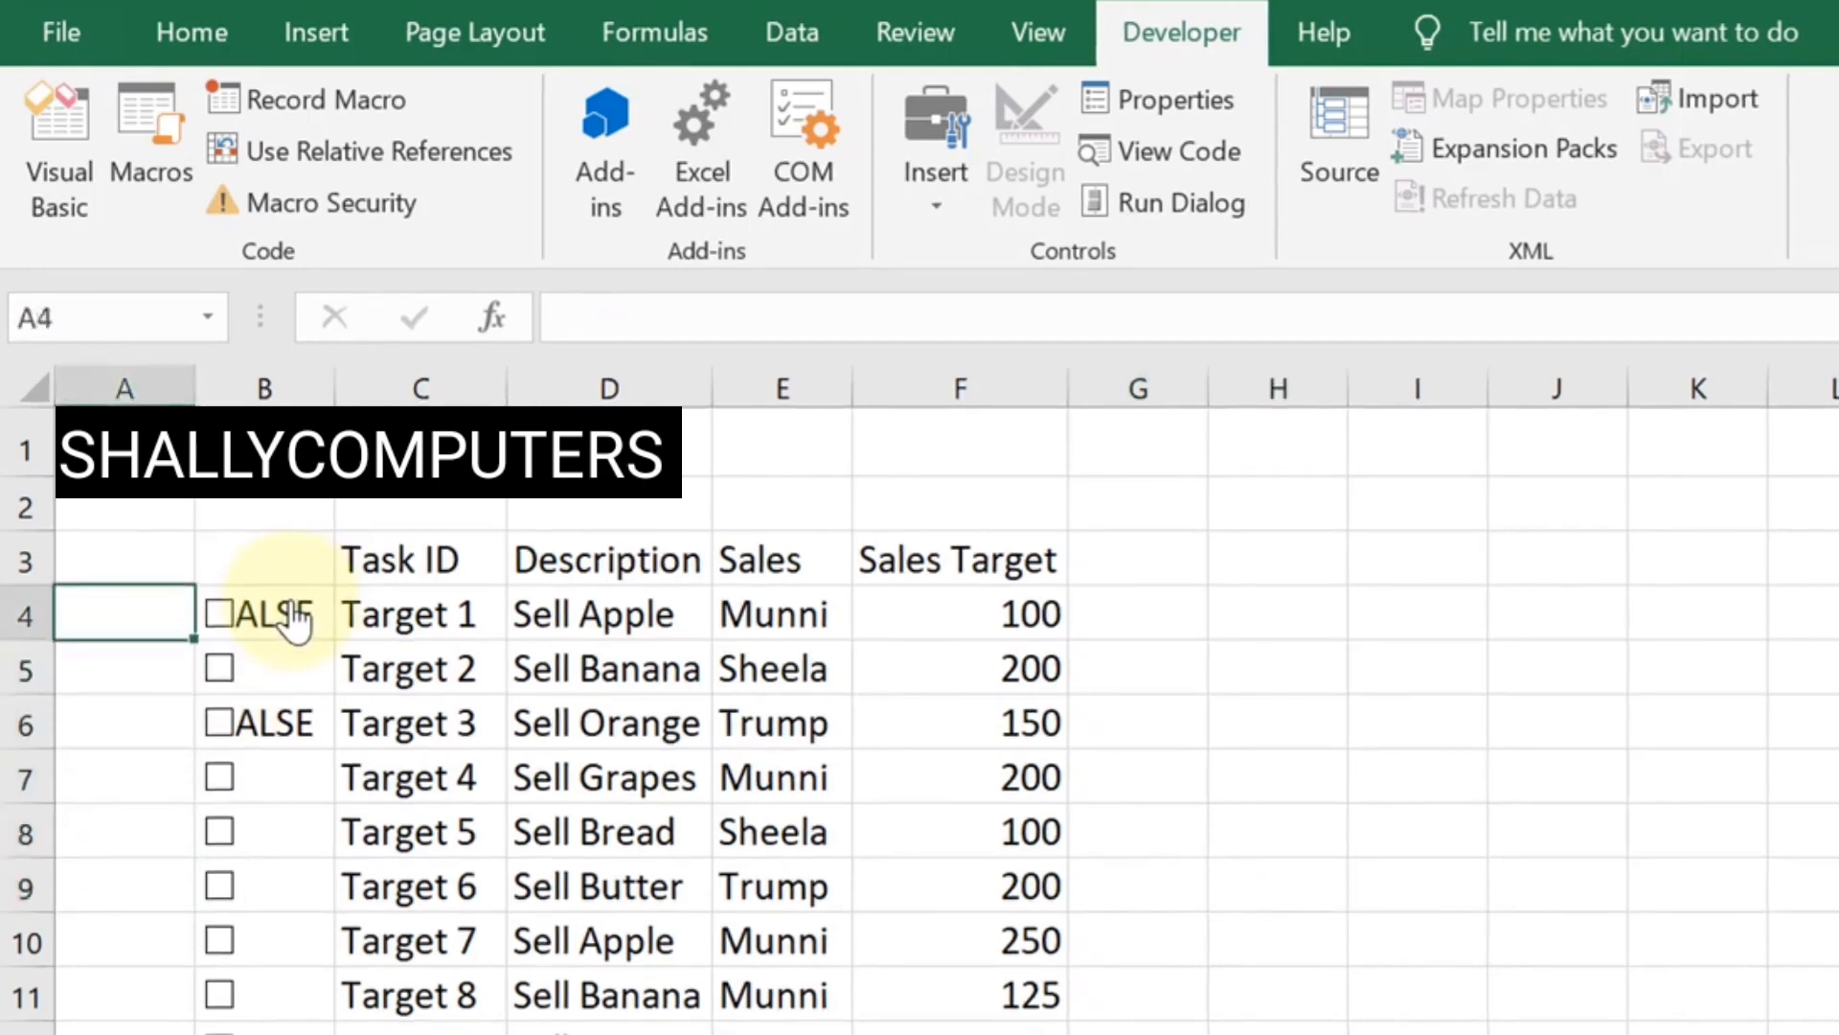
key(Right)
key(shift+Down)
key(shift+Down)
key(ctrl+q)
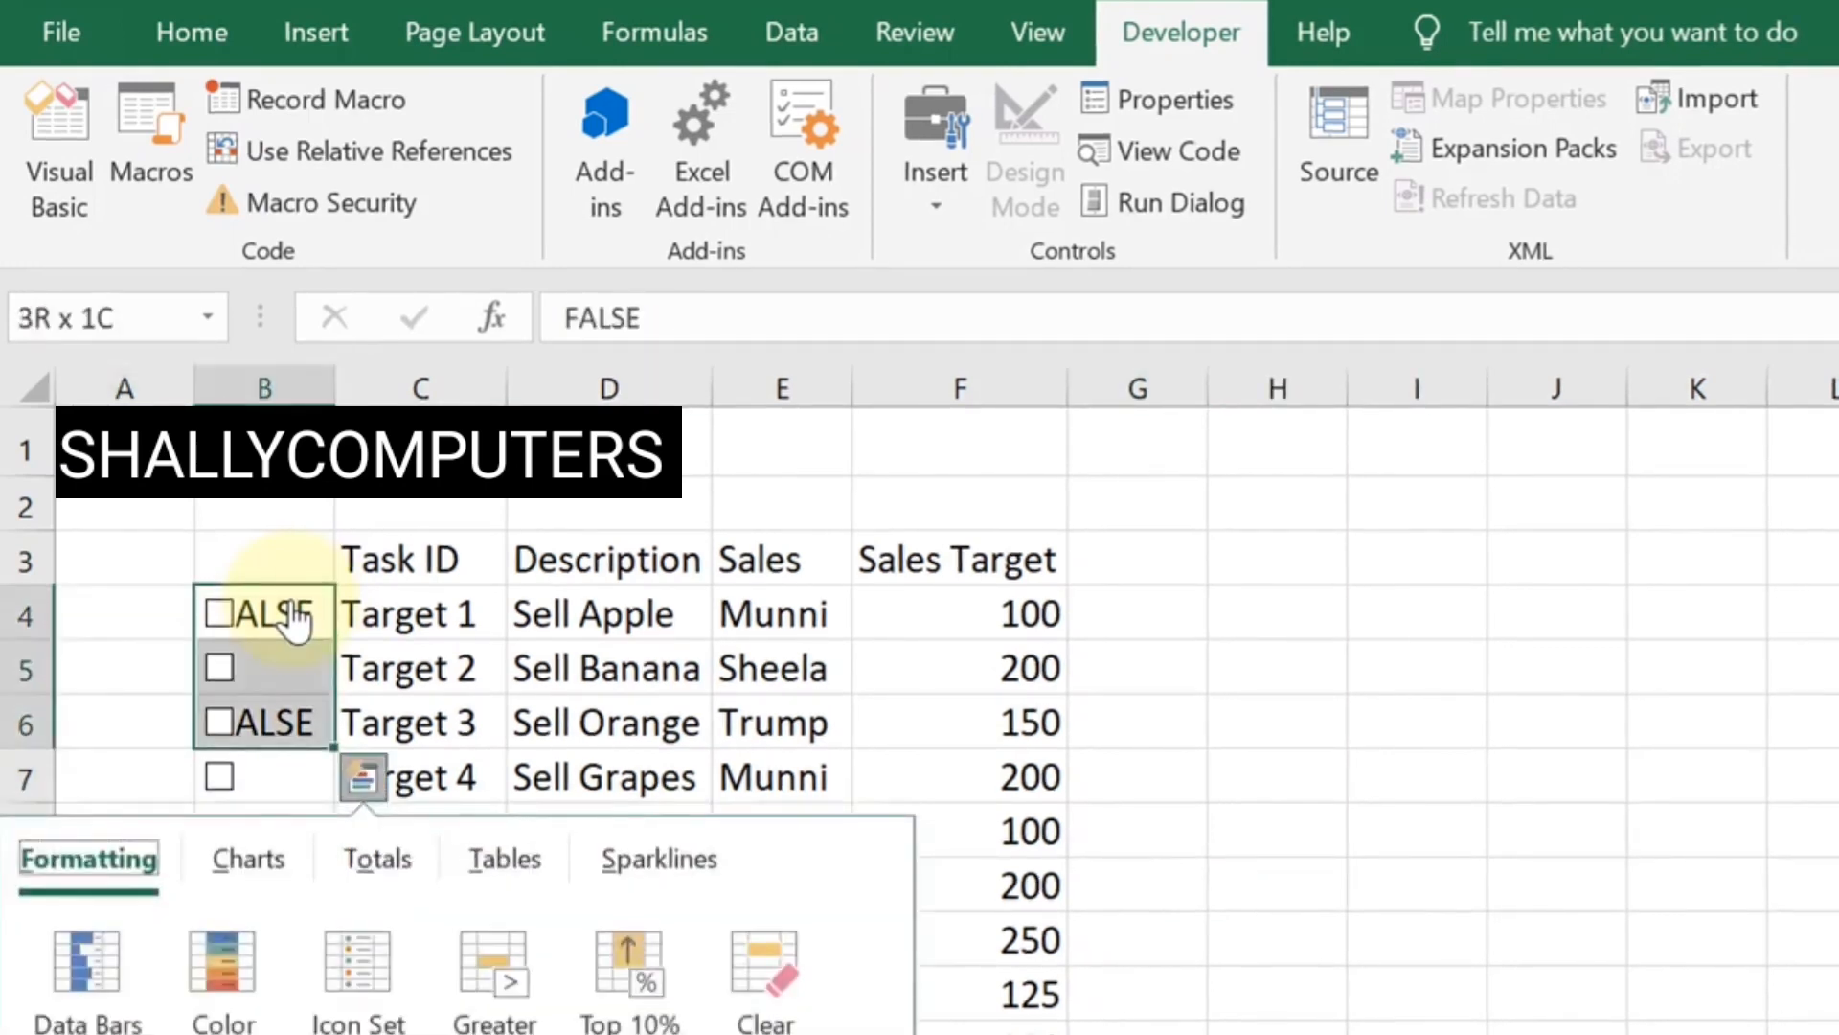
key(Escape)
key(shift+Down)
key(shift+Down)
key(shift+Down)
key(shift+Down)
key(shift+Down)
key(shift+Down)
key(shift+Down)
key(shift+Down)
key(shift+Down)
key(shift+Down)
key(shift+Down)
key(shift+Down)
key(shift+Down)
key(shift+Down)
key(shift+Down)
key(shift+Down)
key(shift+Down)
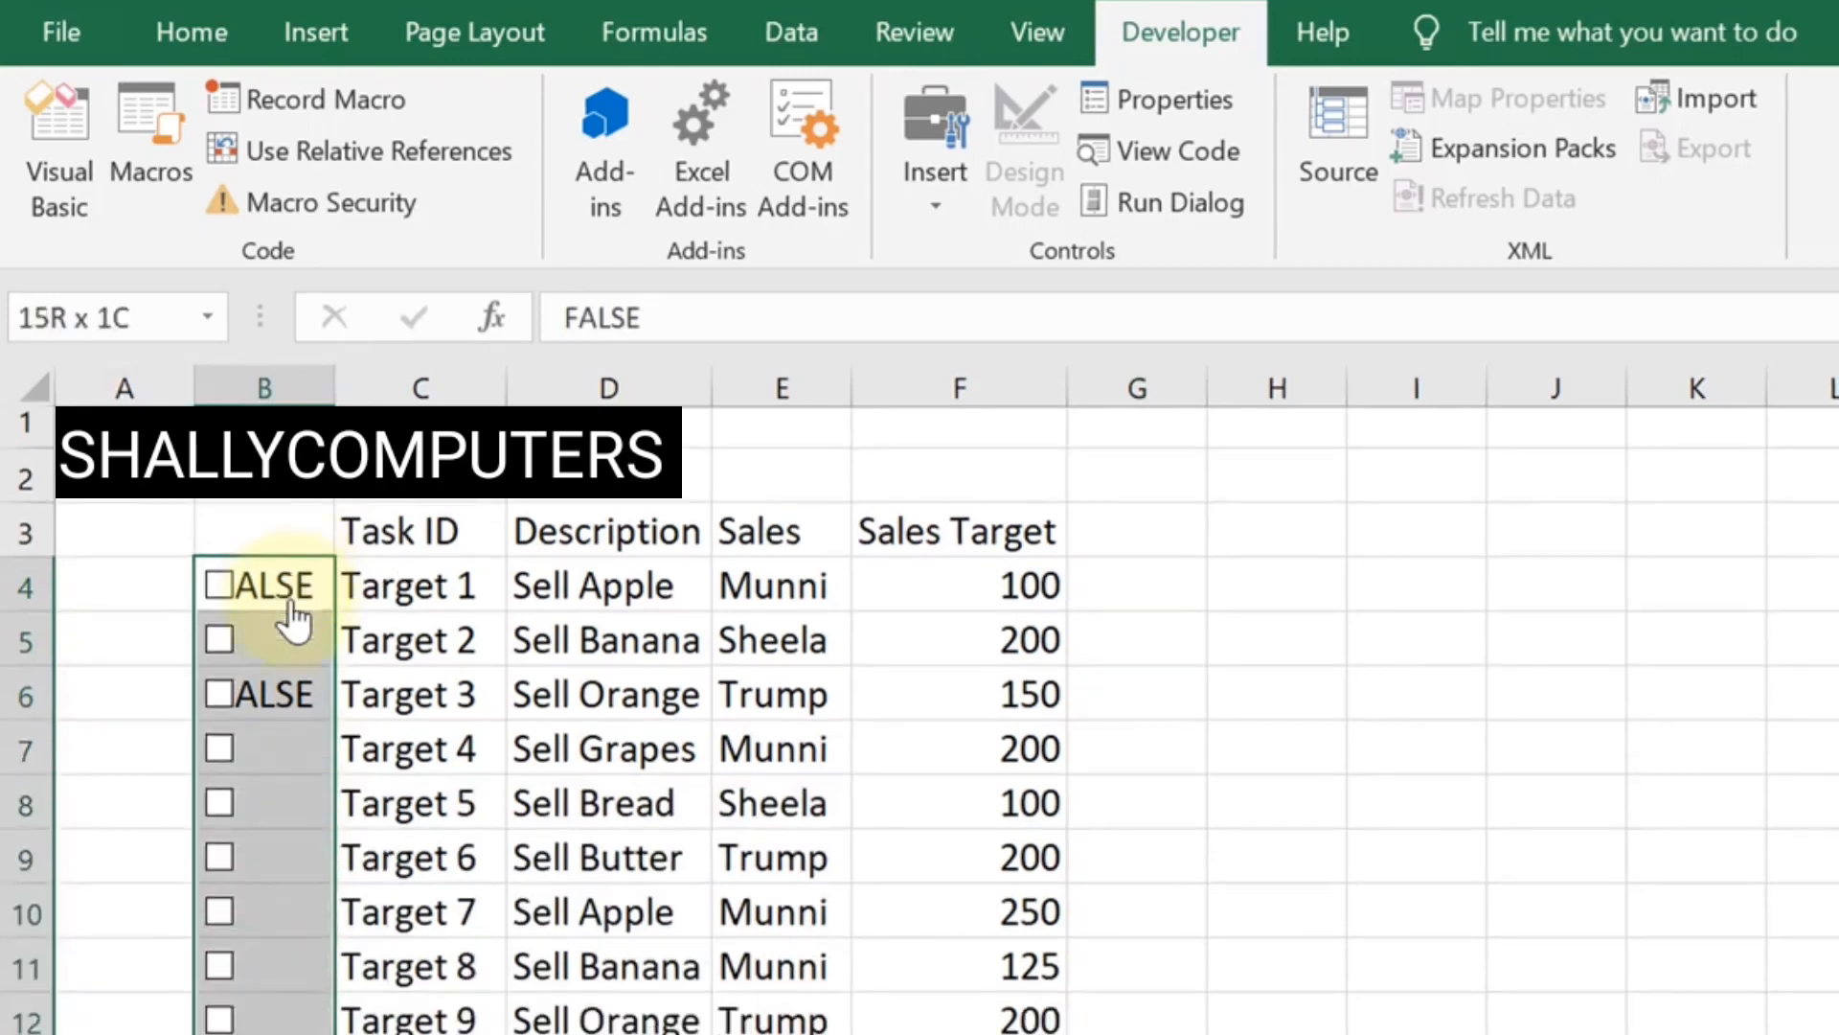
key(shift+Up)
key(shift+Up)
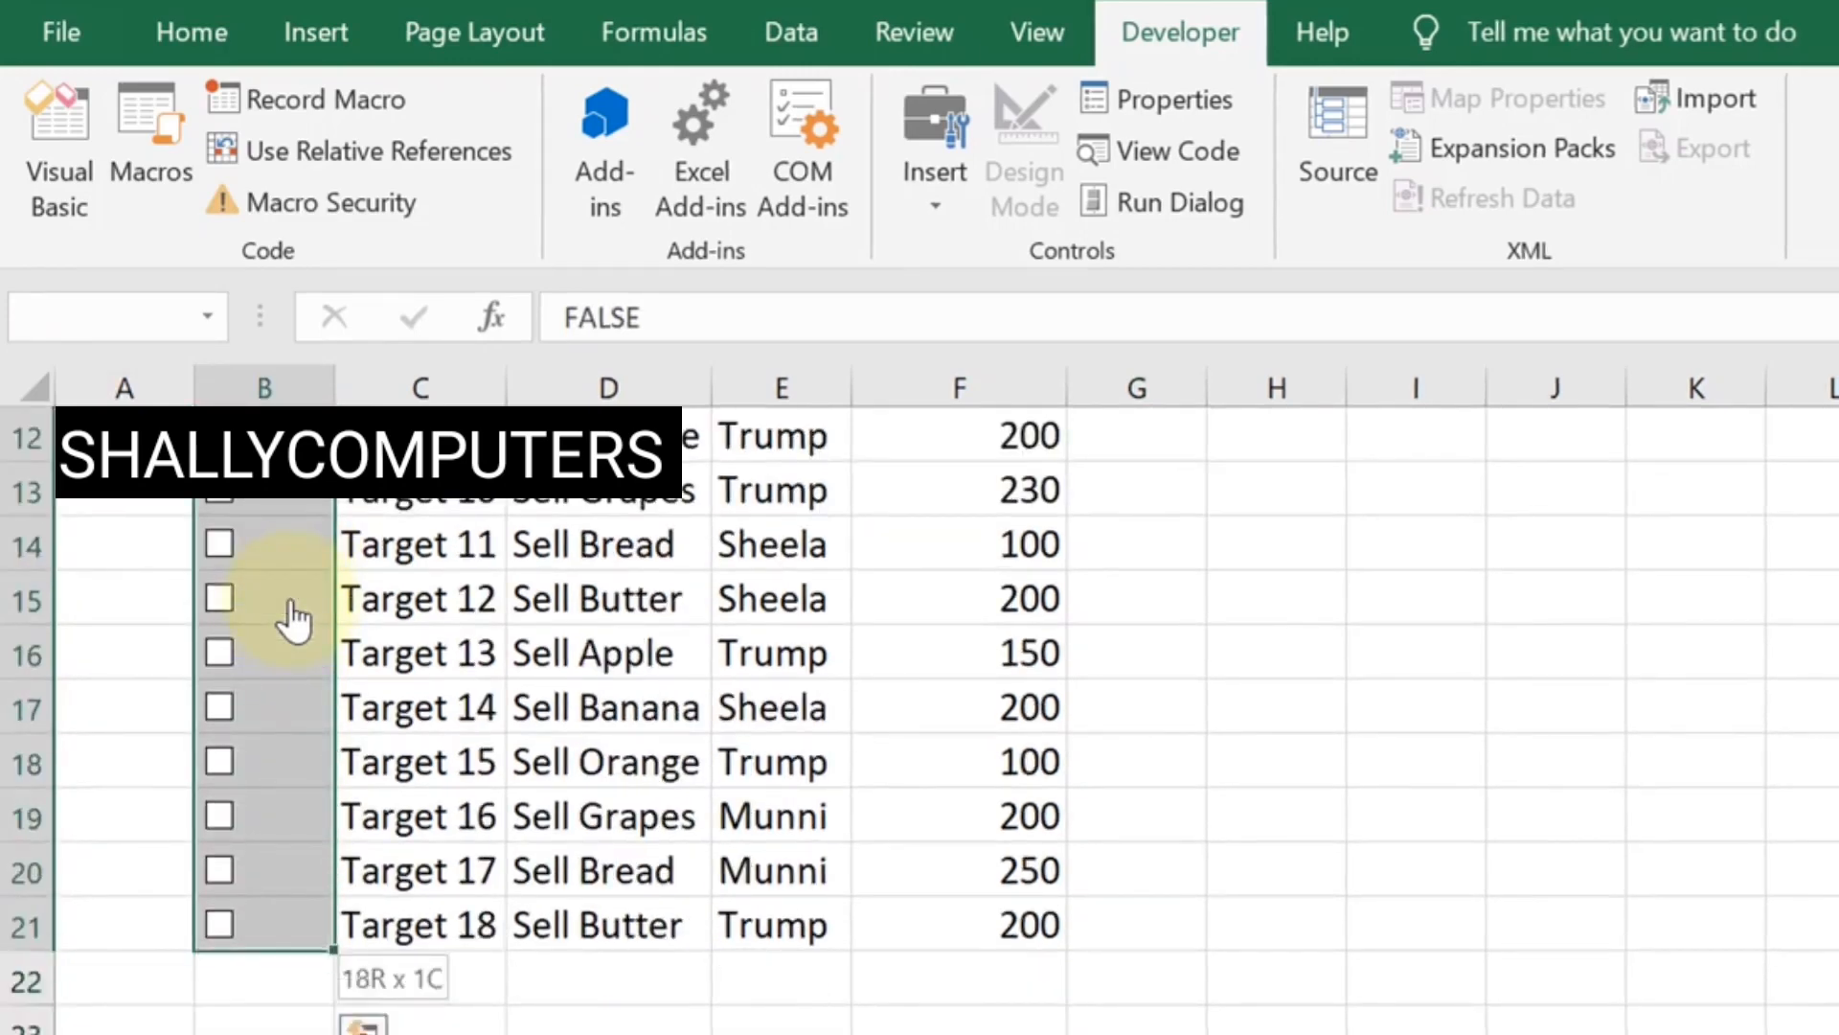
click(192, 33)
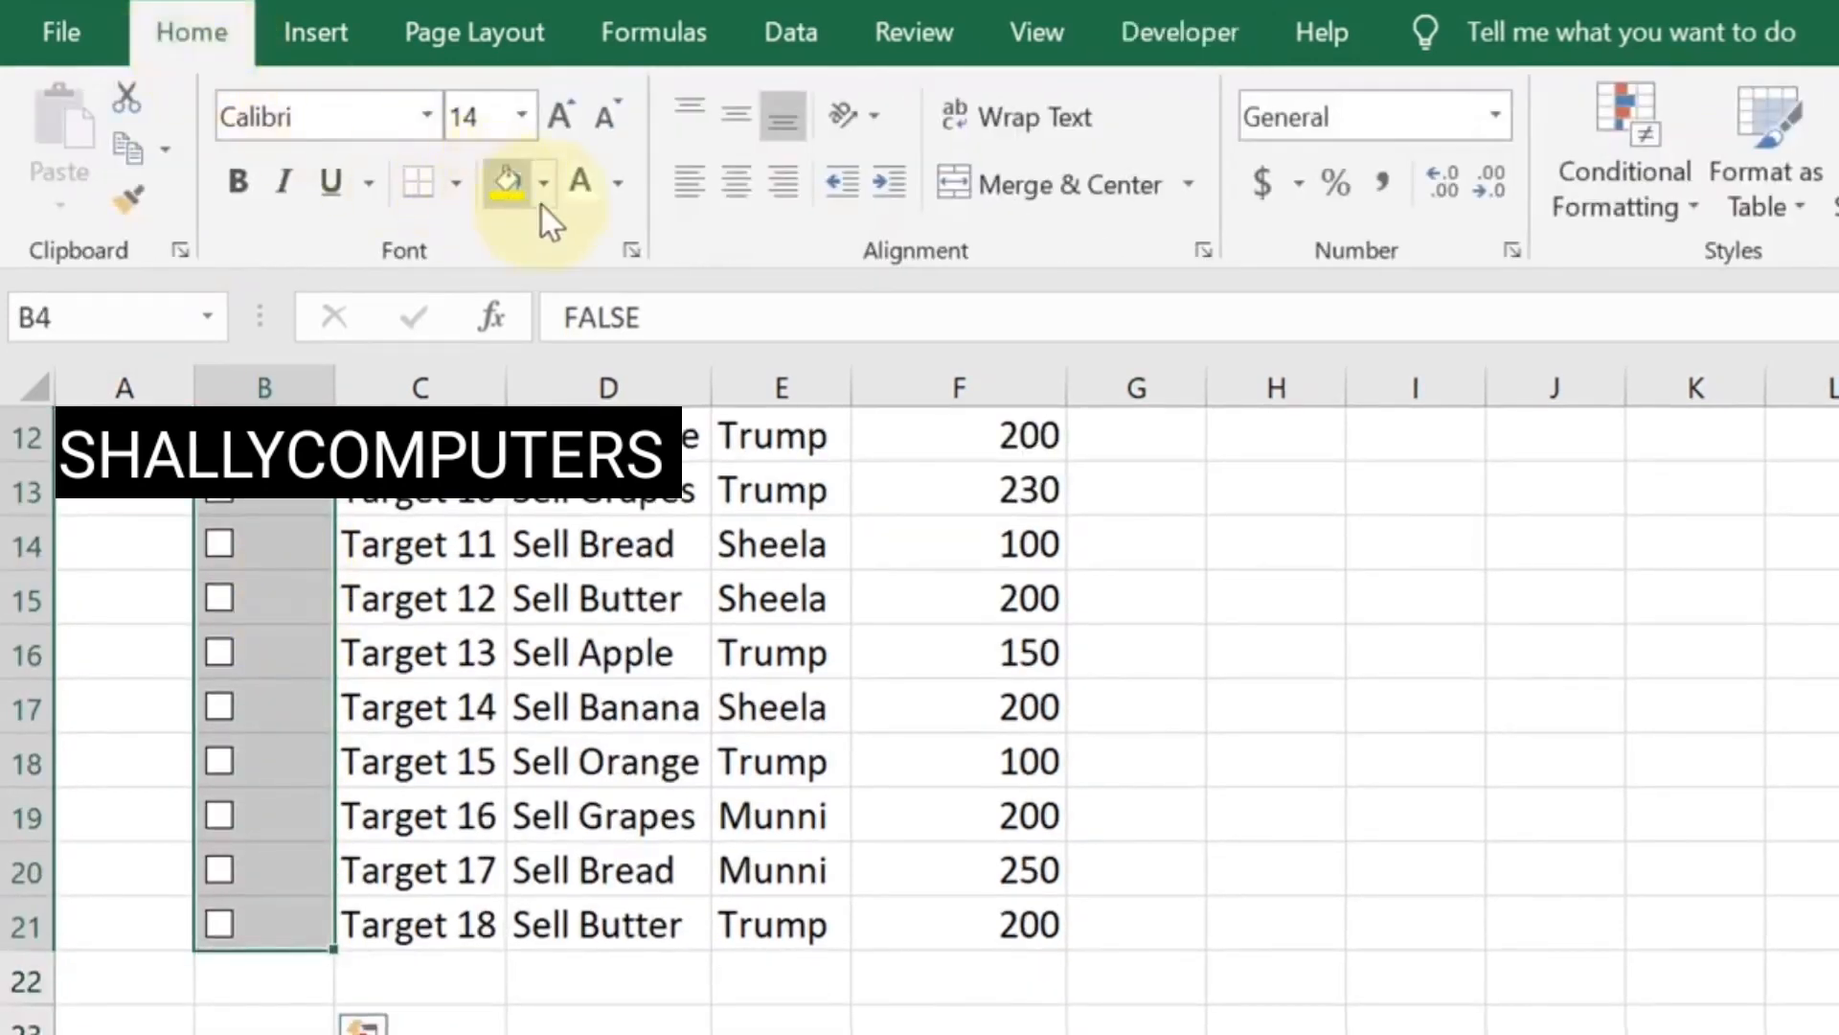
scroll(588, 546, up, 4)
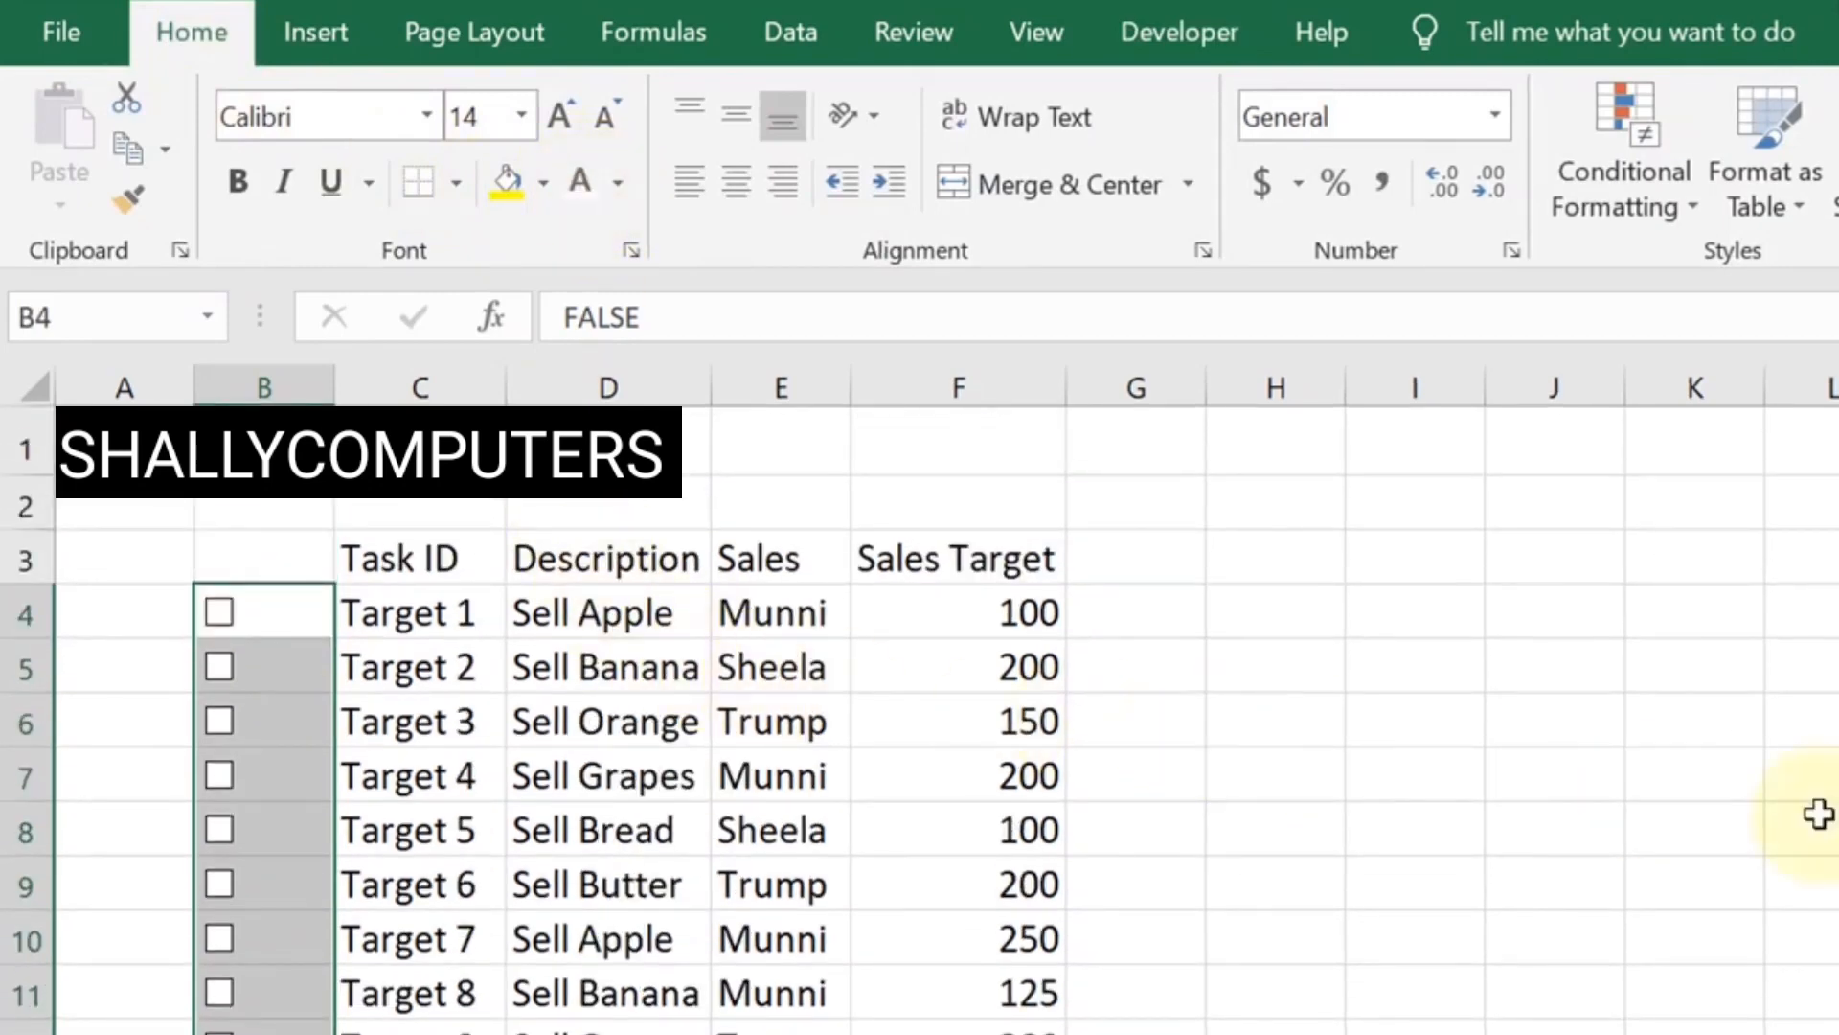
Create a conditional formatting rule for B4:F21 that uses the formula =$B4
key(shift+Right)
key(shift+Right)
key(shift+Right)
key(shift+Right)
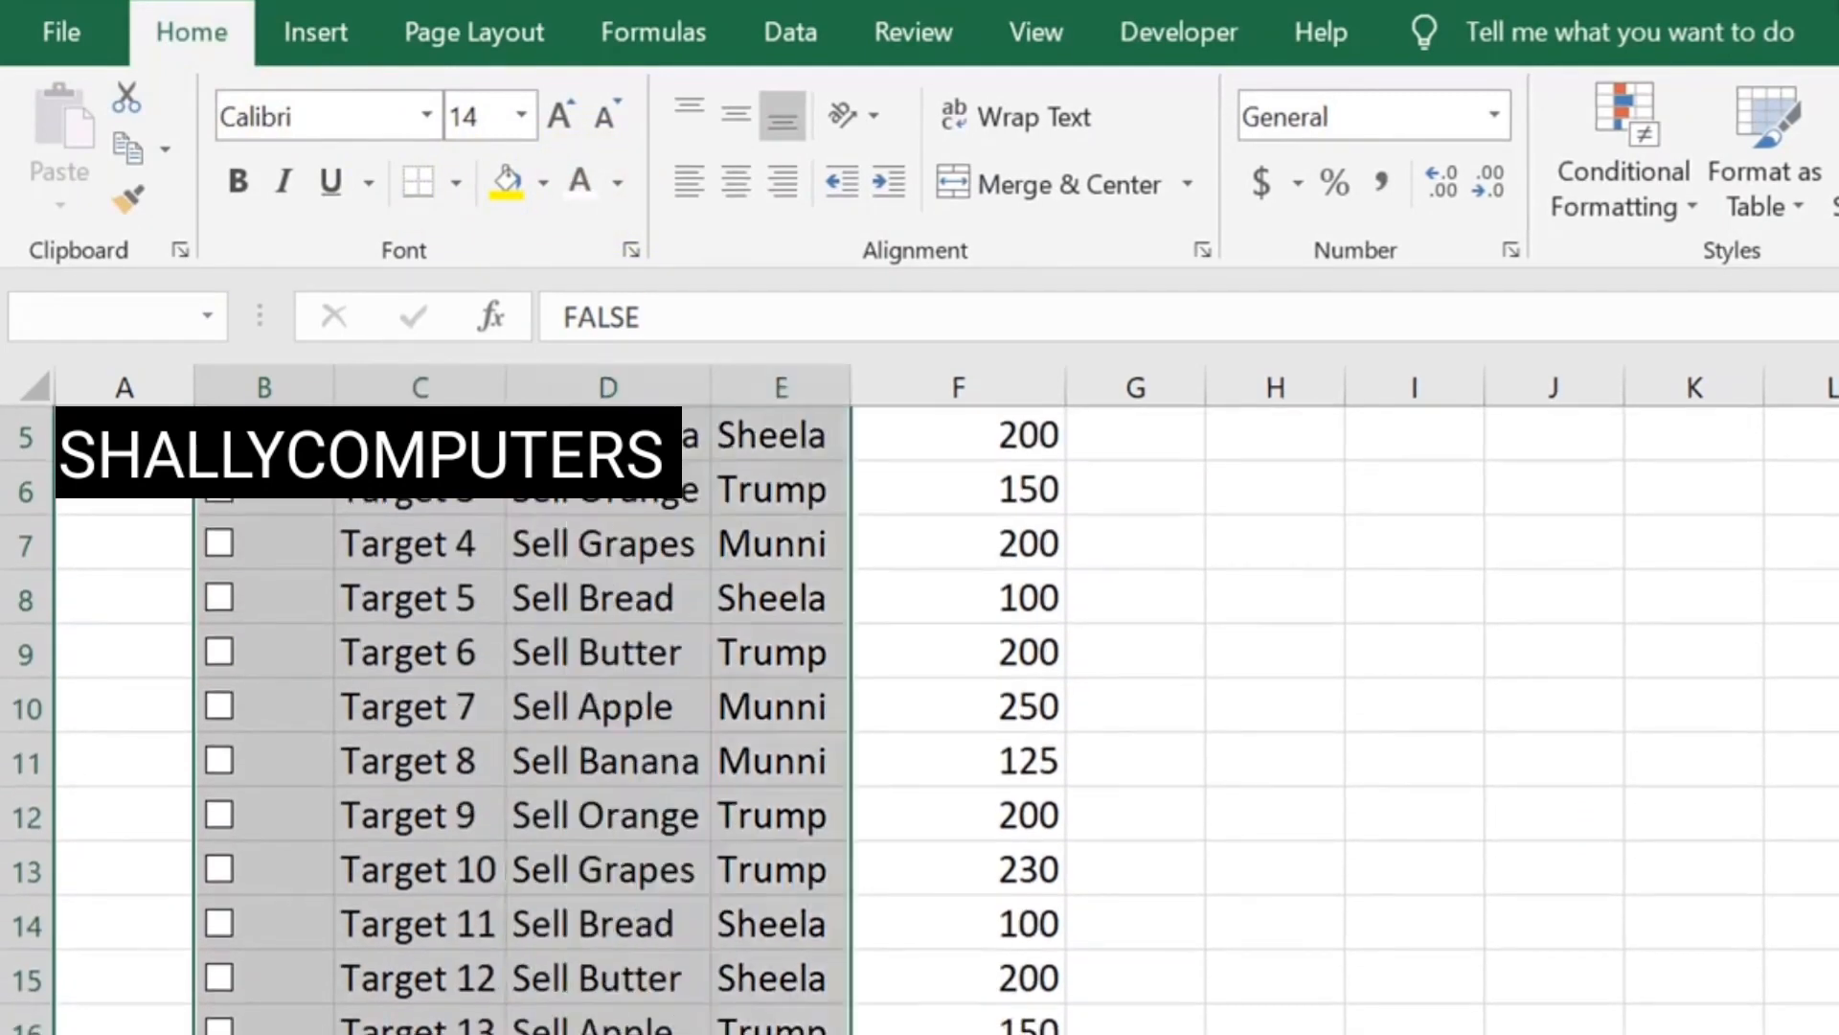
scroll(1576, 964, up, 1)
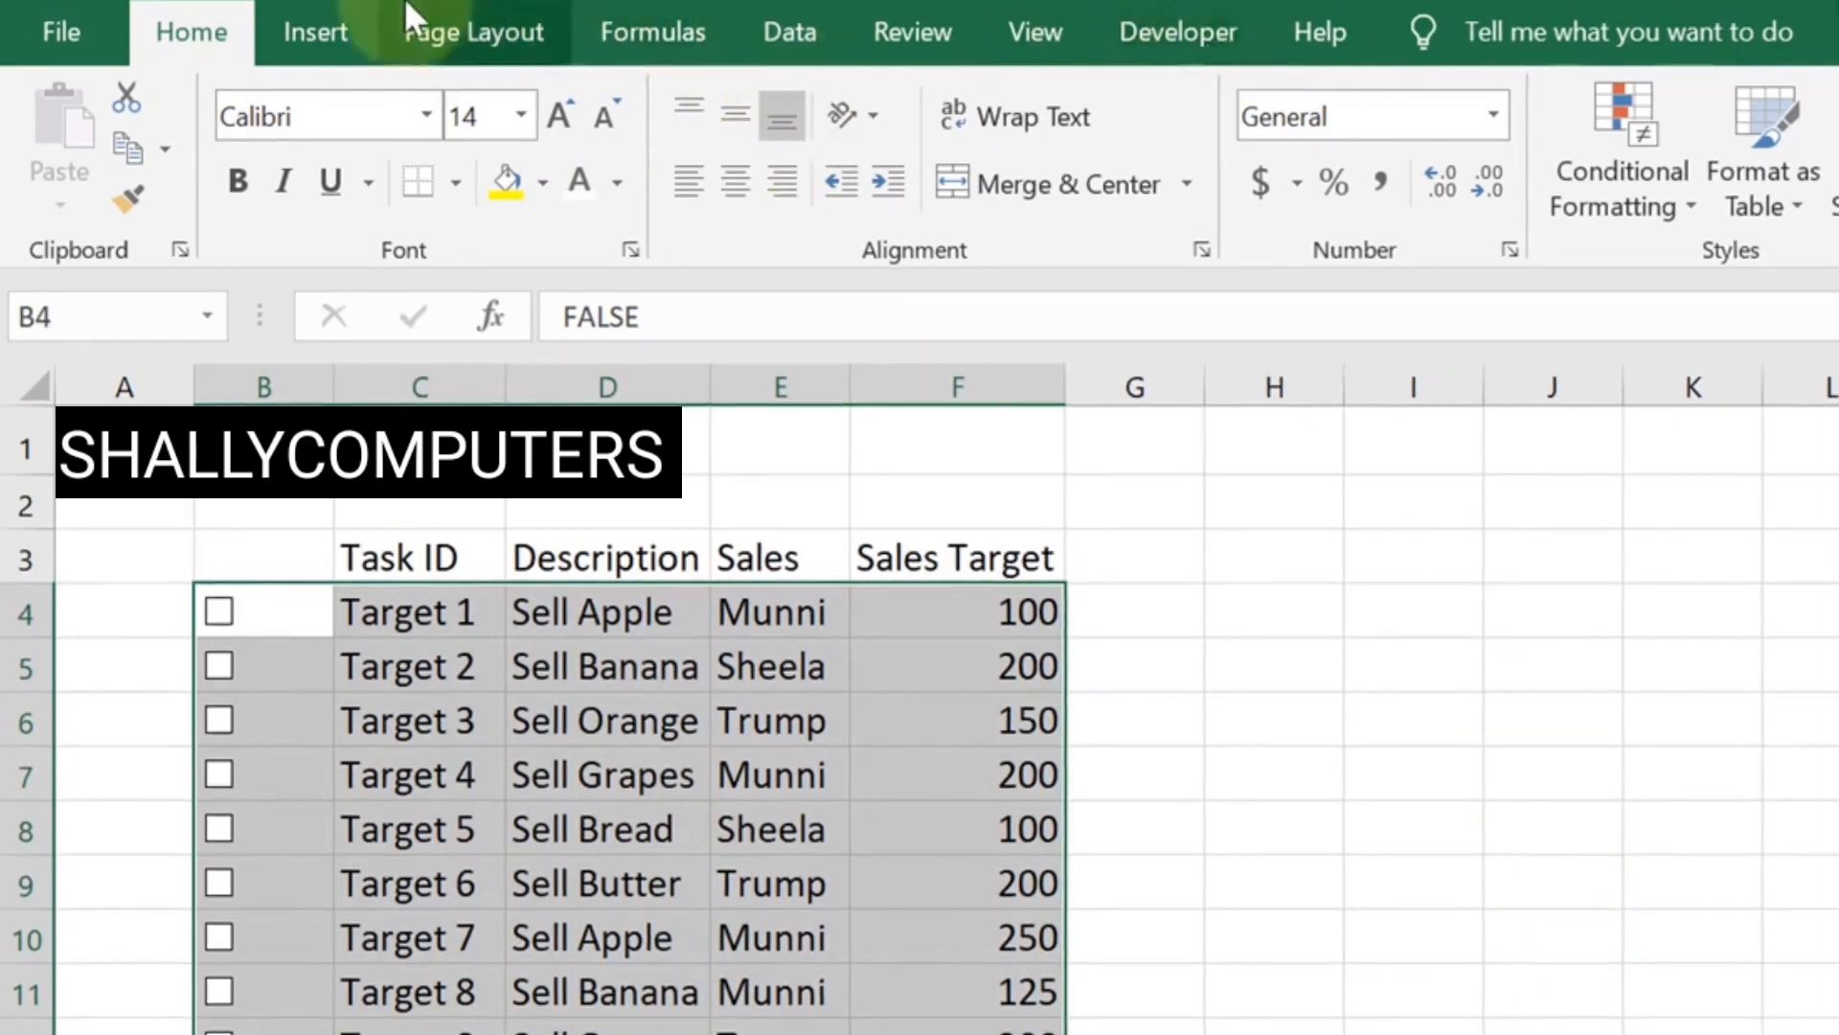
click(1663, 204)
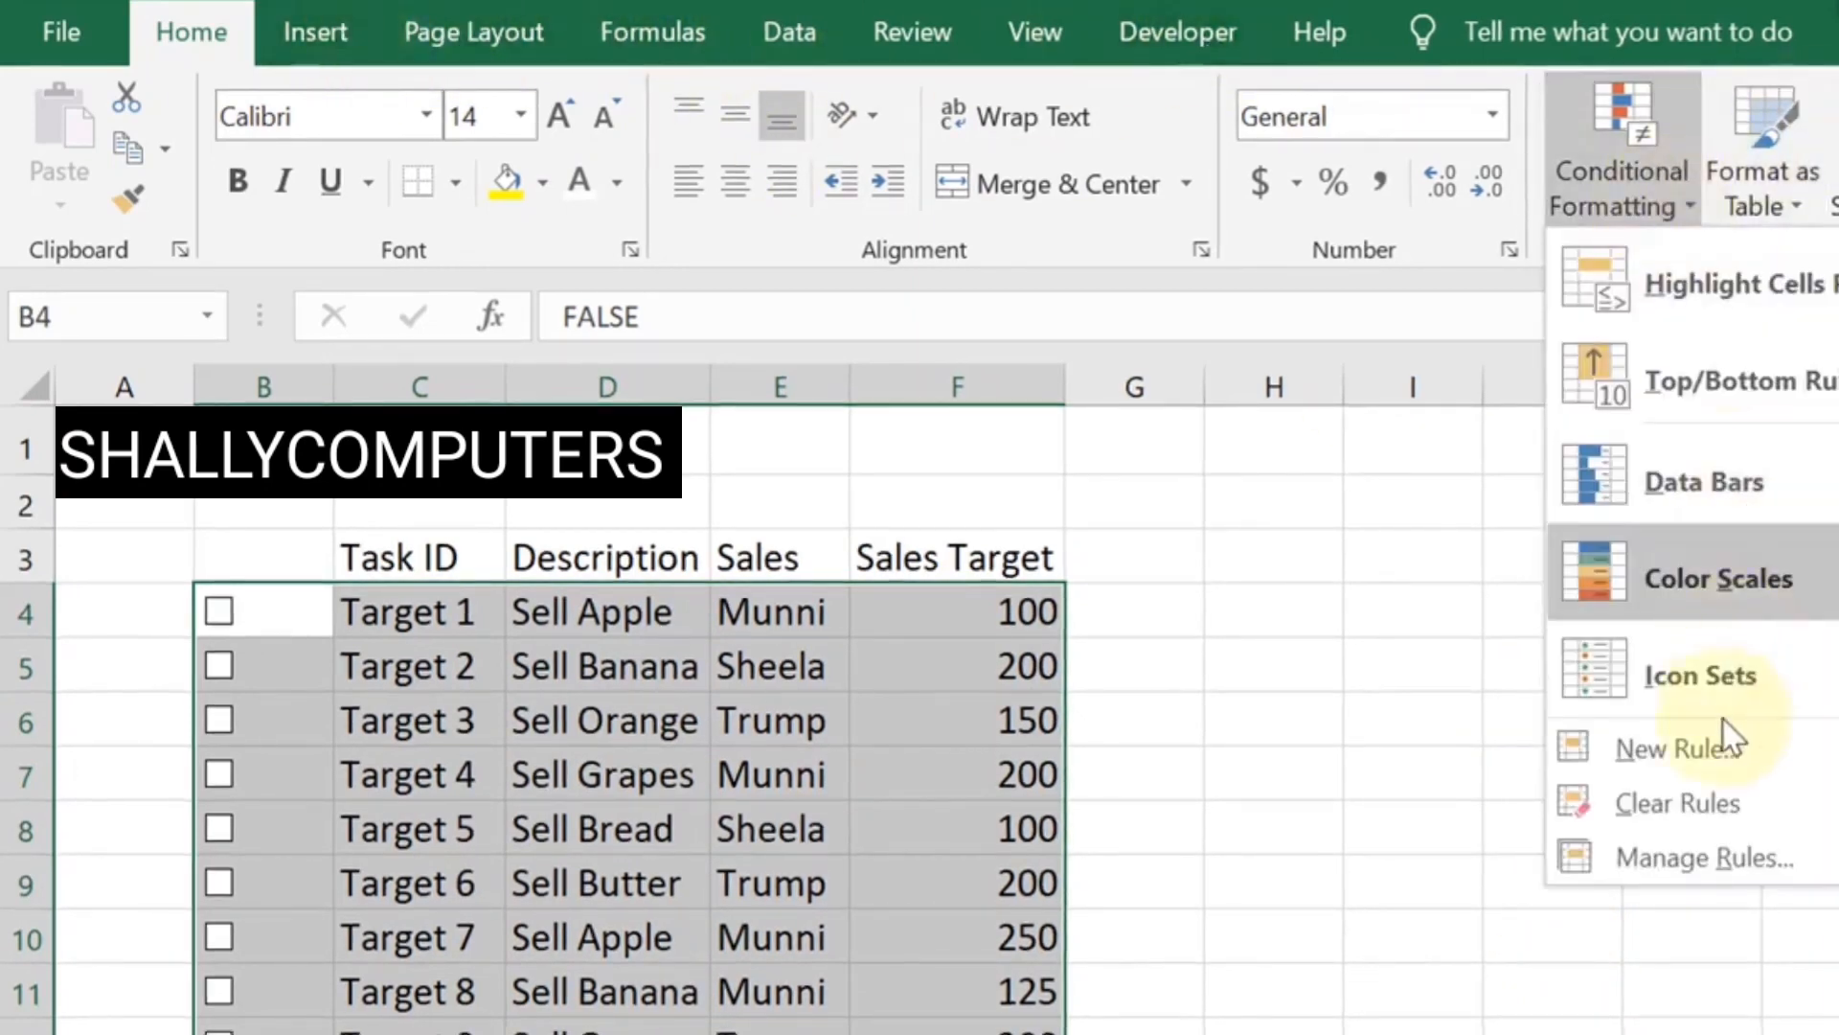
click(1721, 749)
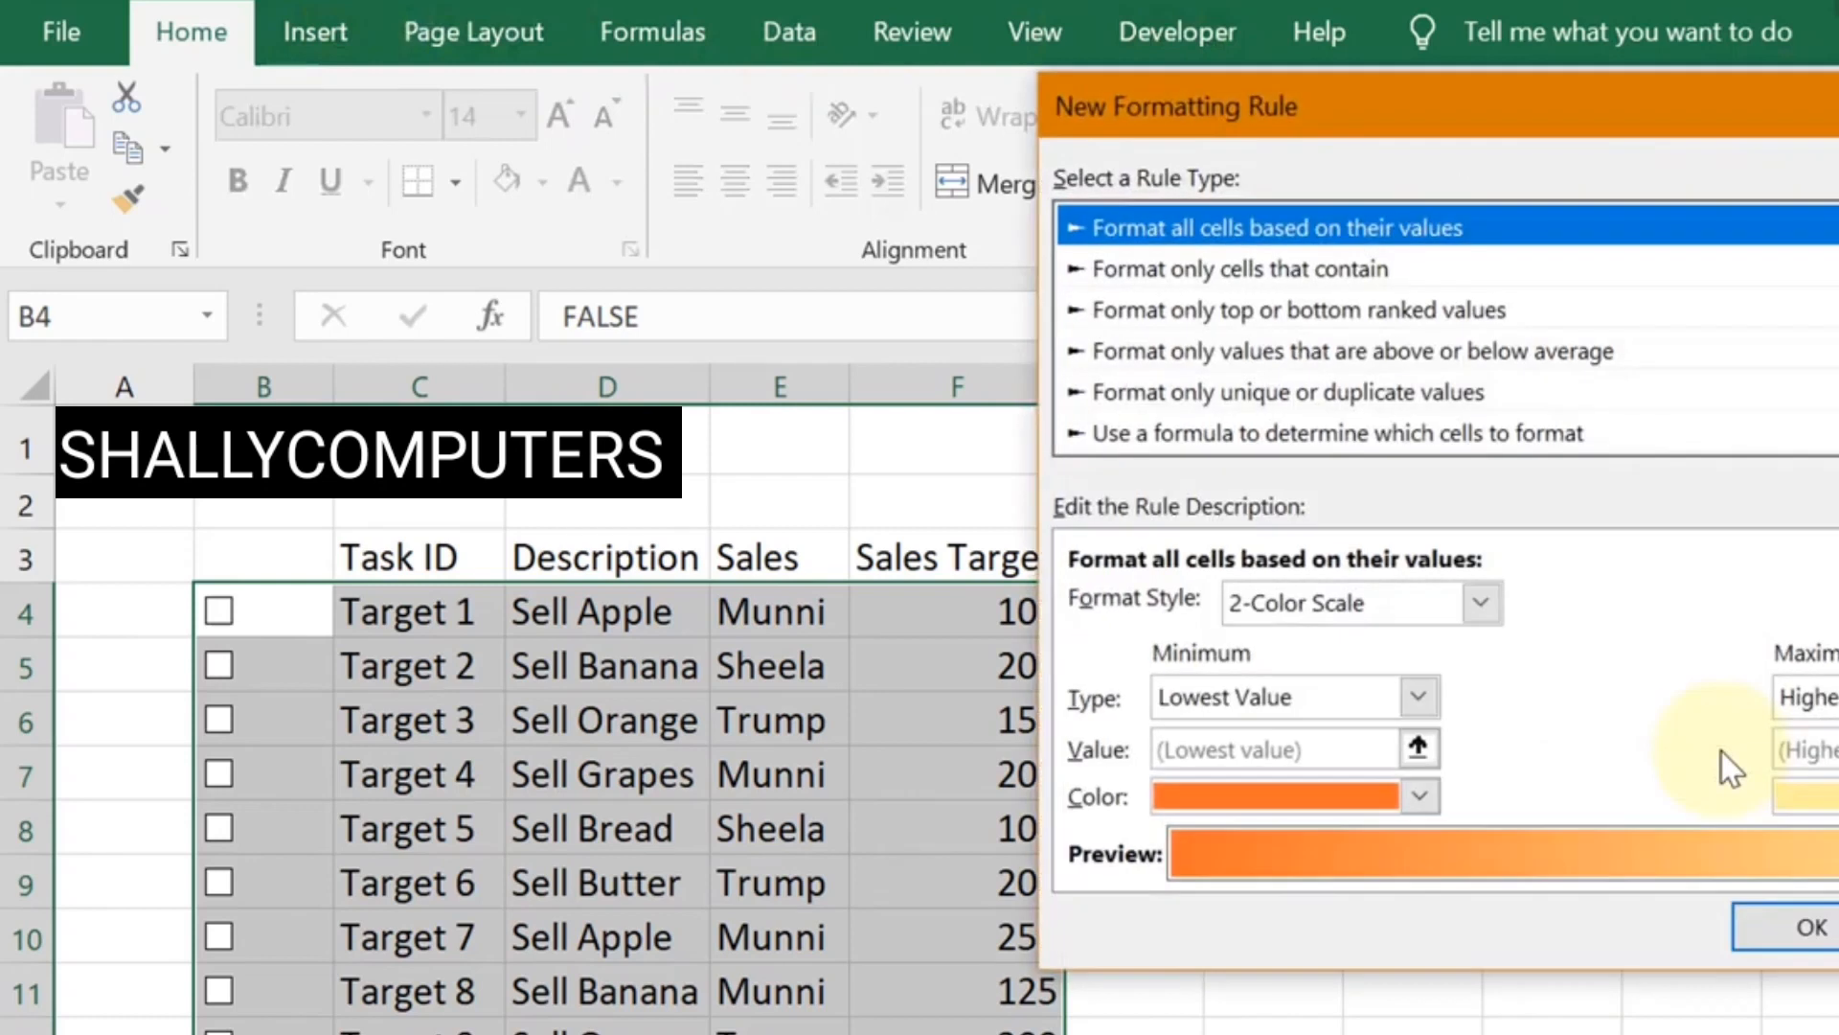
click(1245, 434)
click(1127, 605)
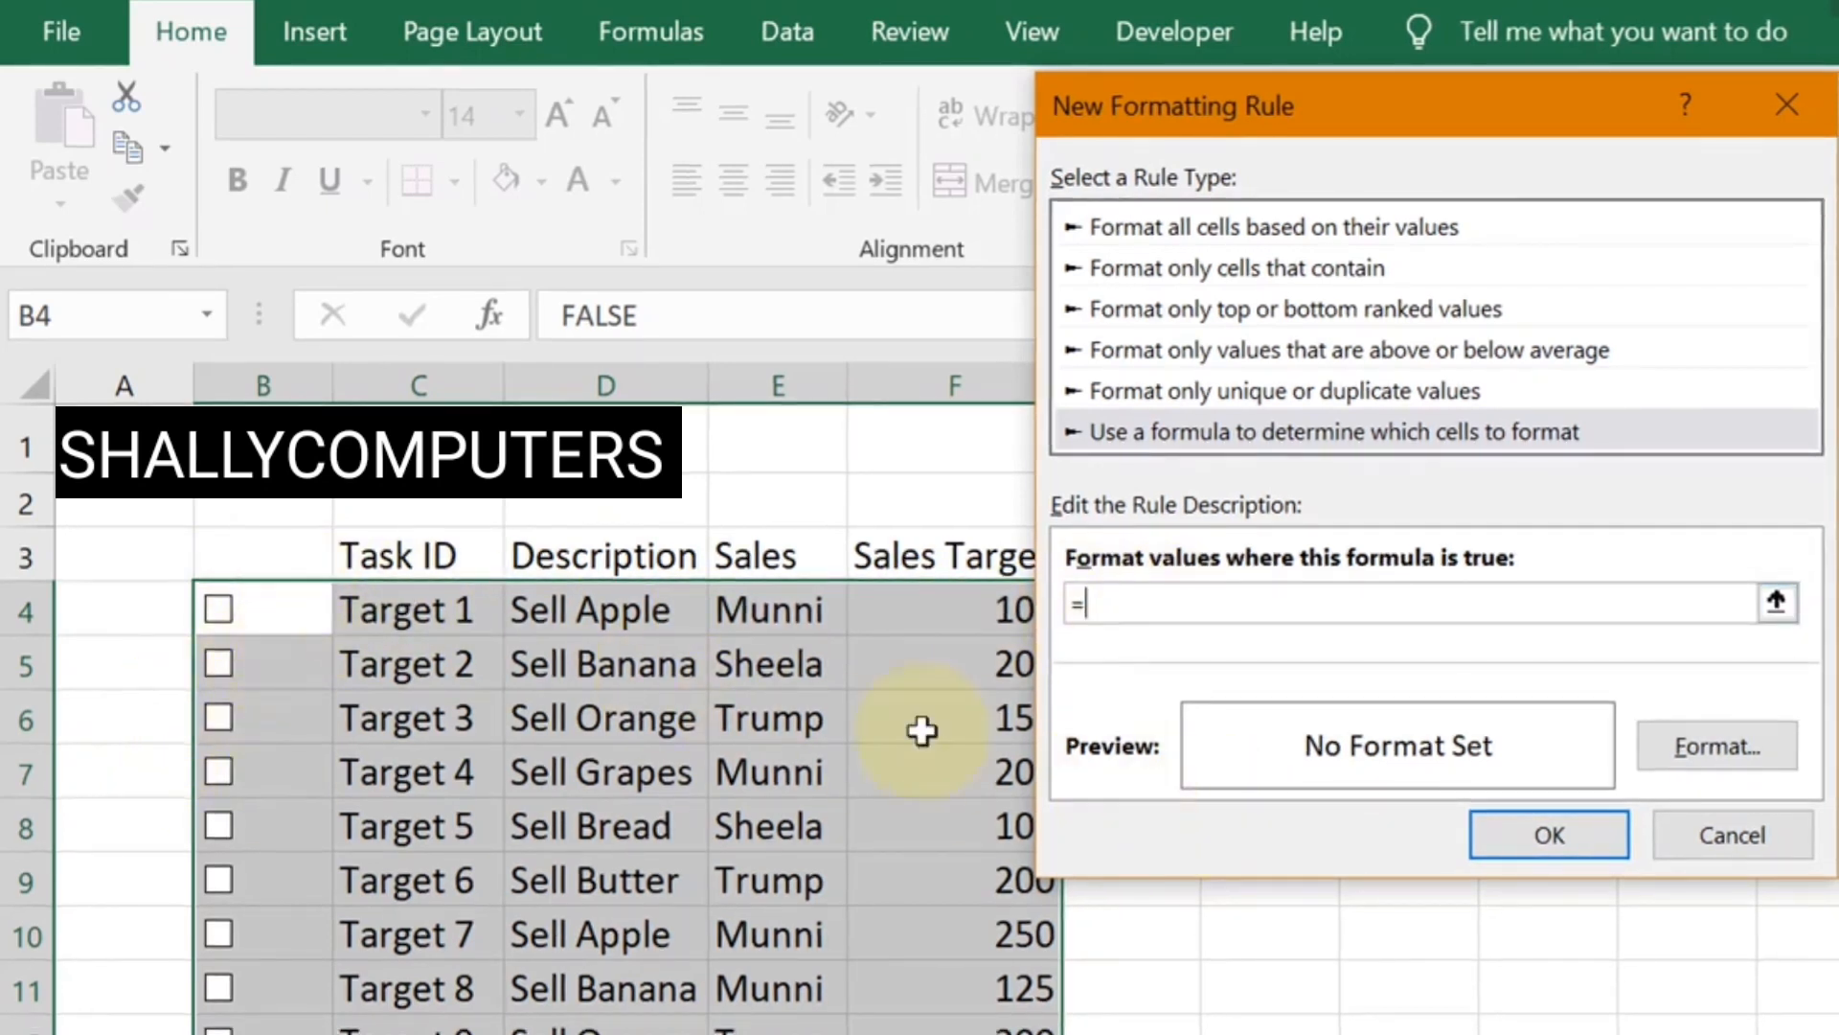
click(367, 597)
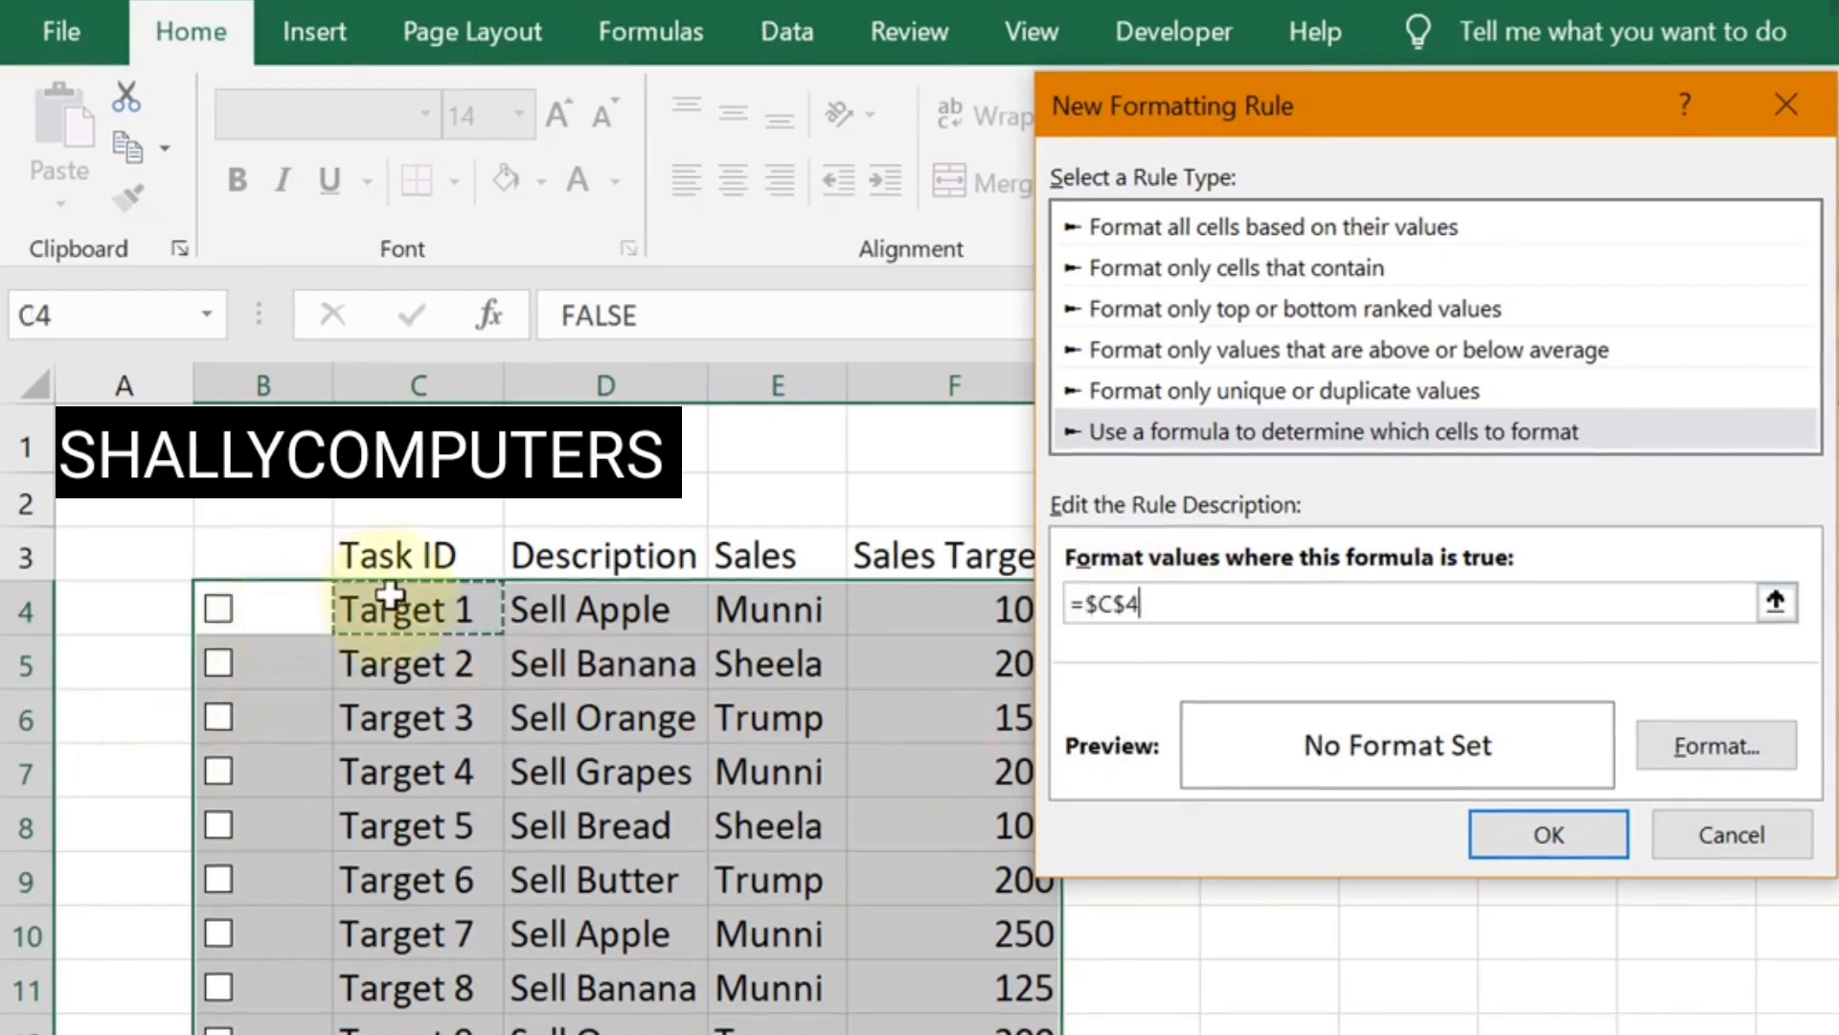
key(Left)
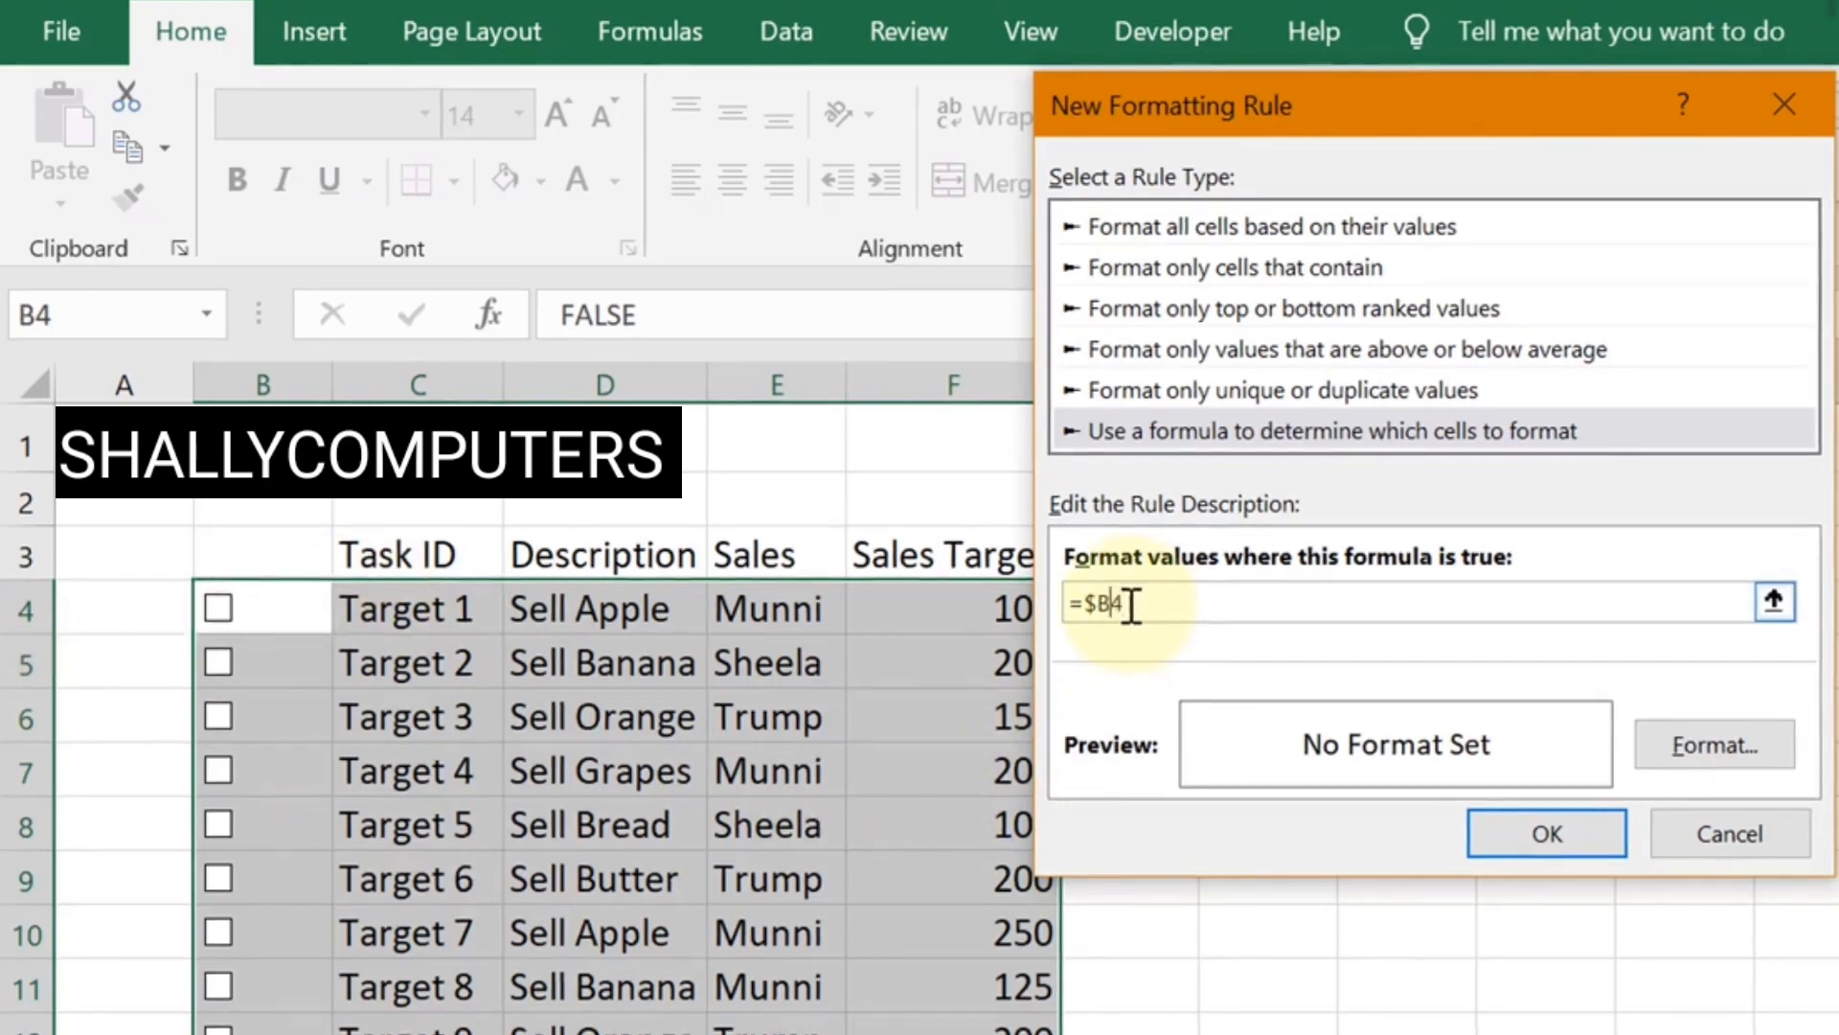
Give the new rule a light gold background fill and apply it to the table rows
click(1715, 747)
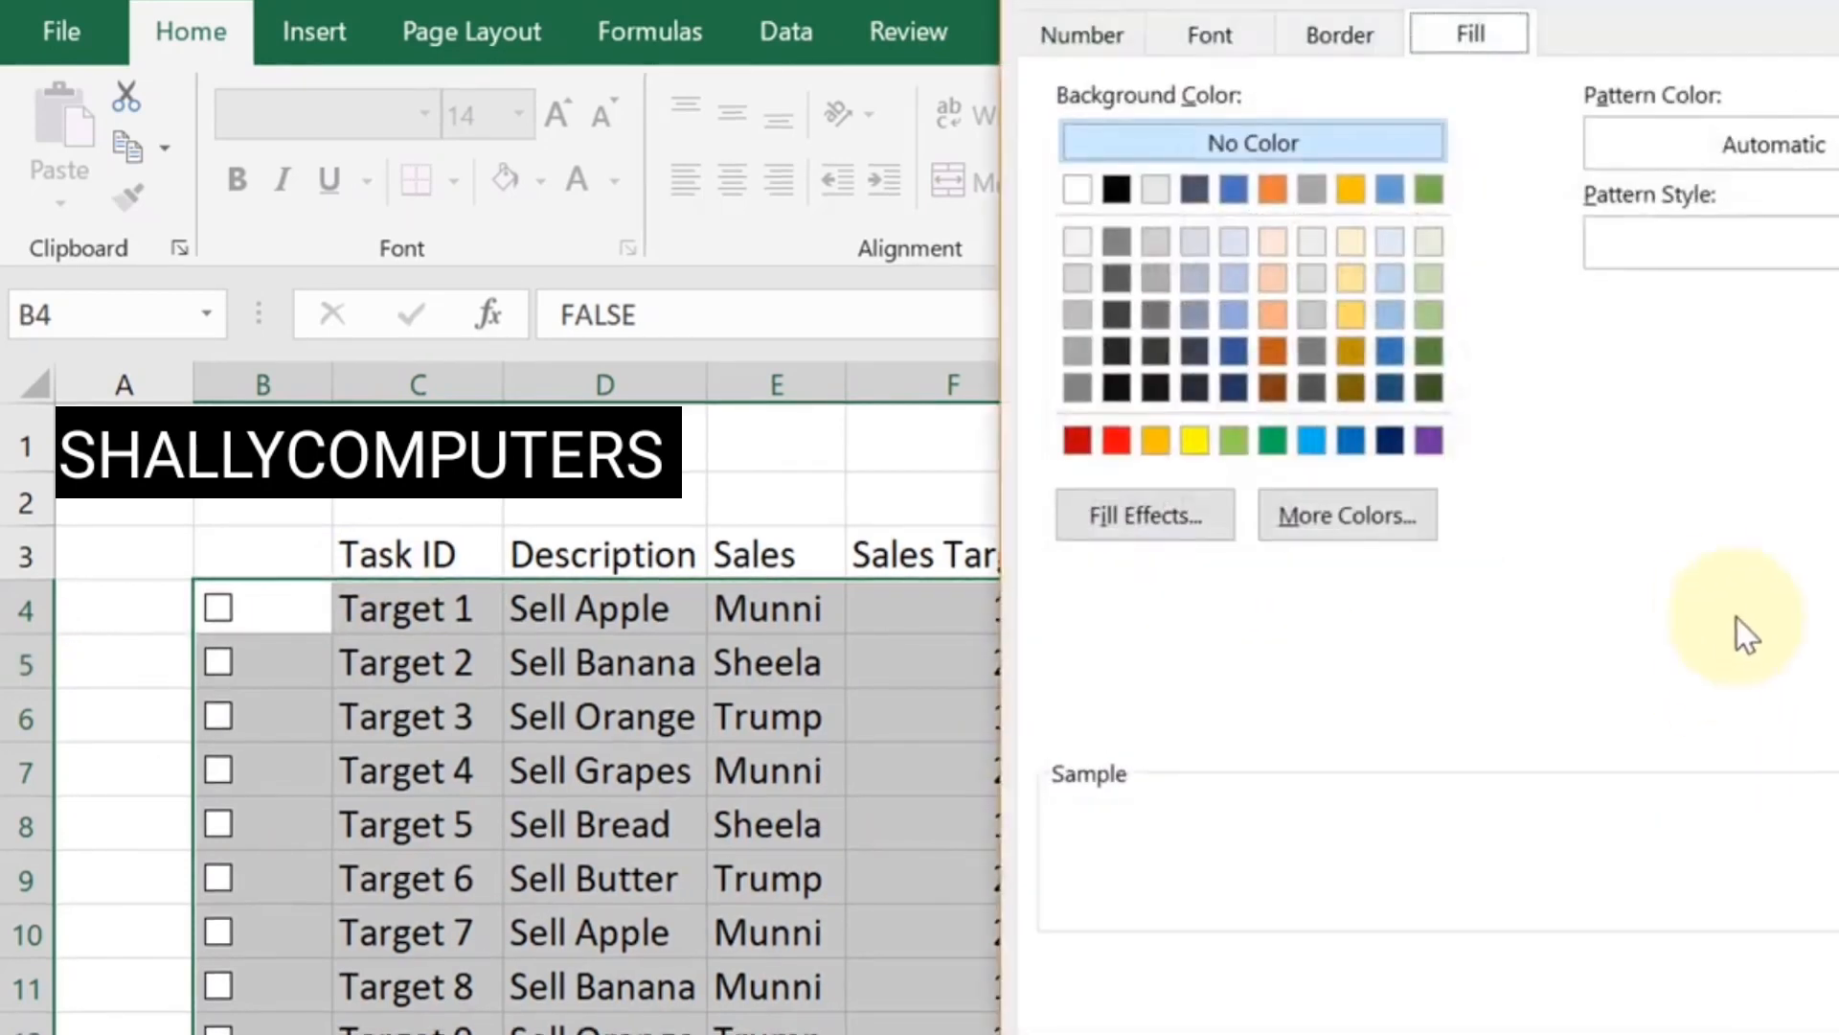
click(1354, 312)
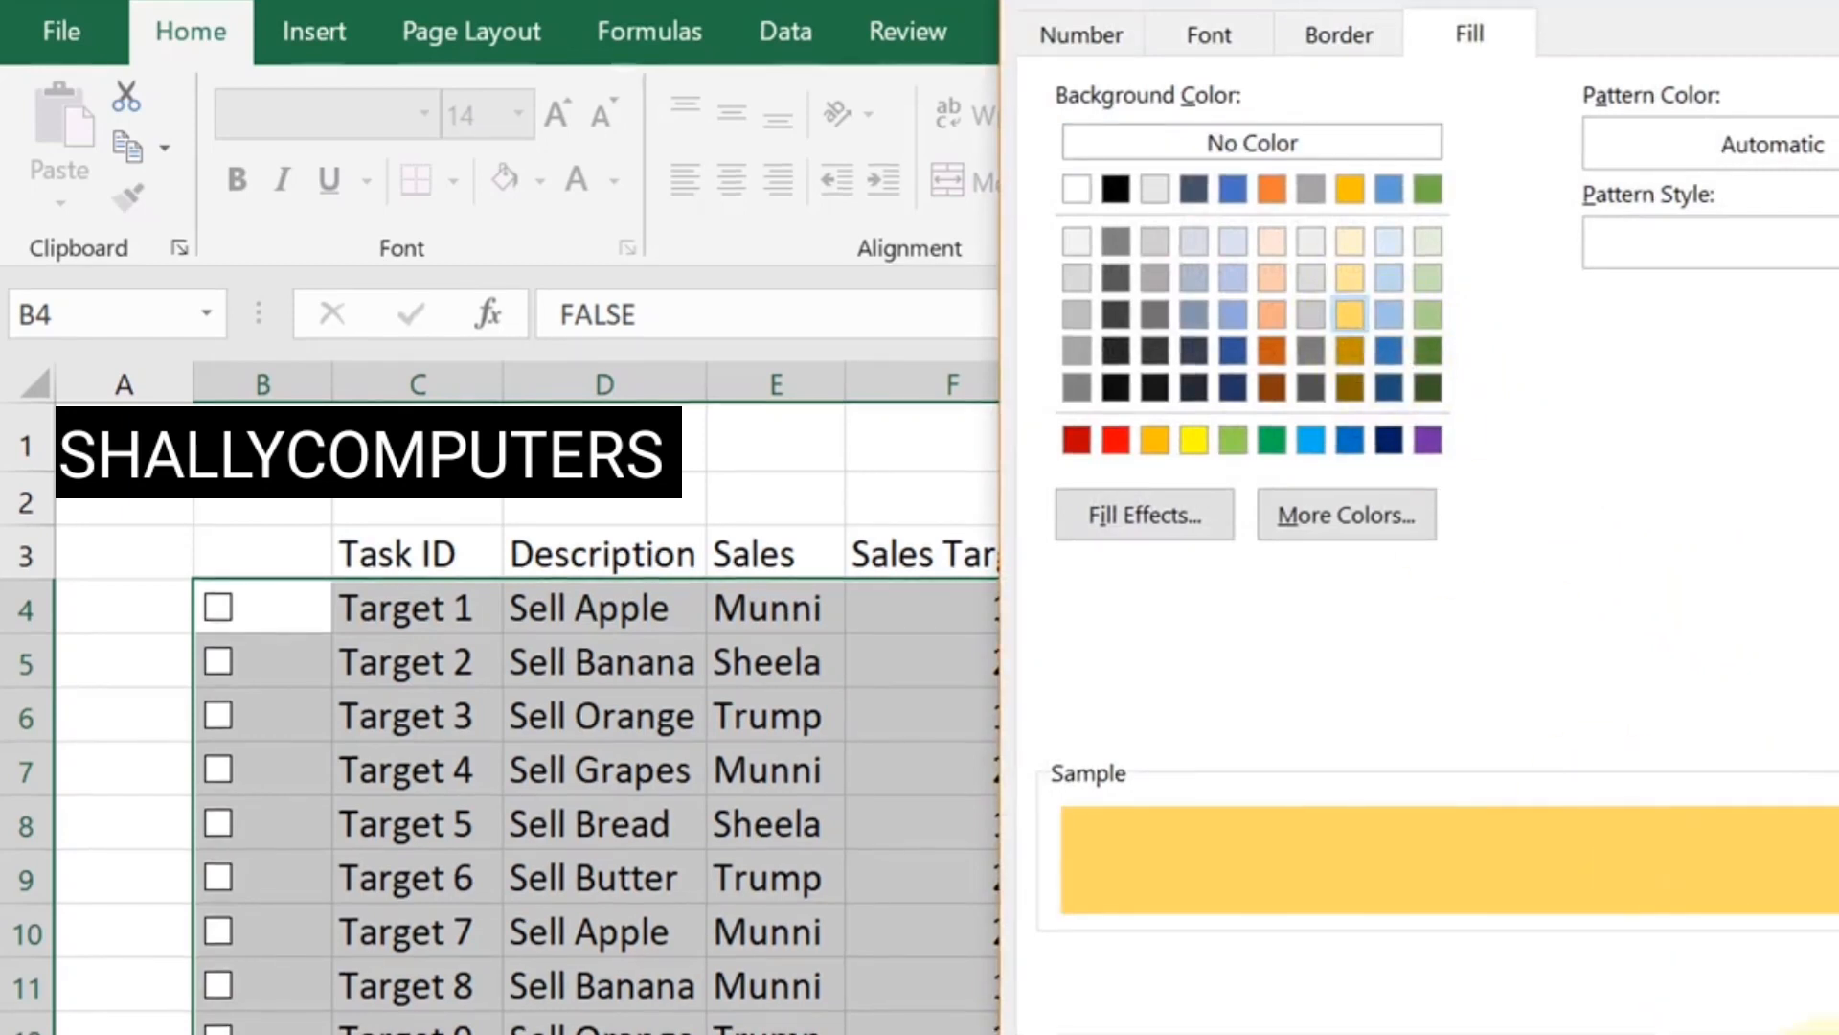
click(1816, 1033)
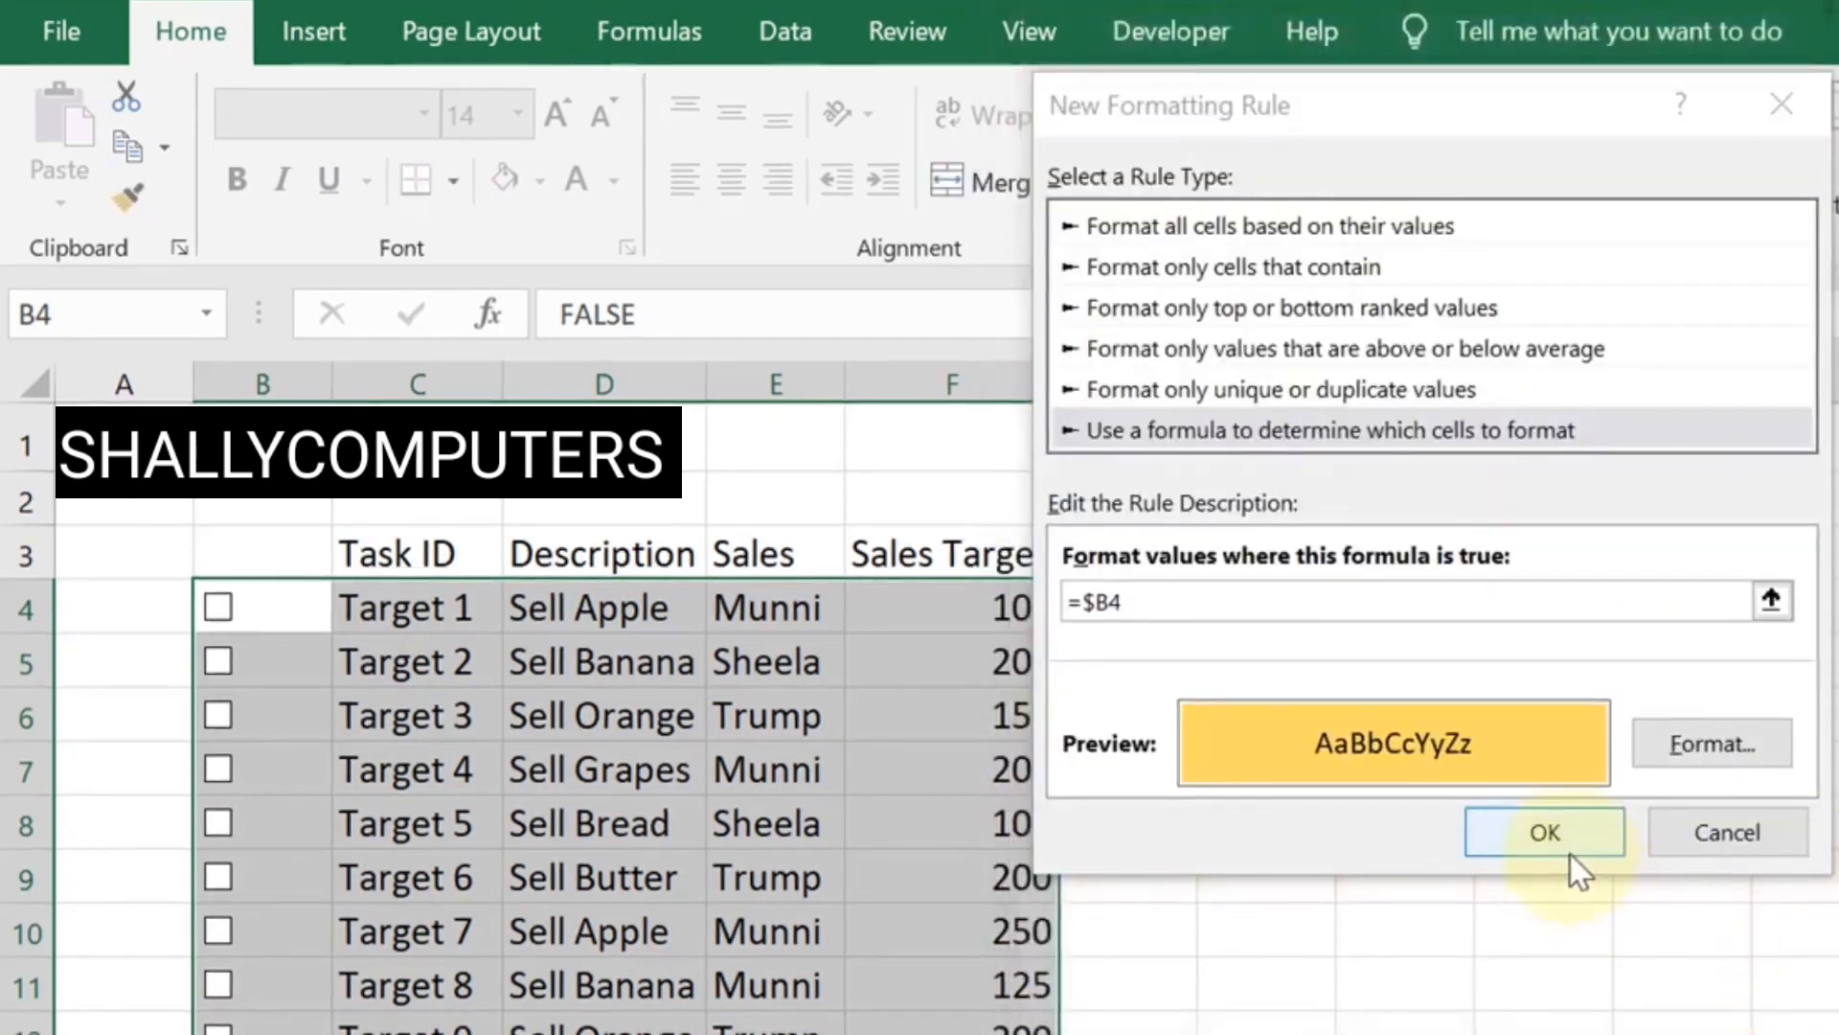
click(1540, 830)
Deselect the table and tick the Target 1 and Target 3 check boxes to test the row highlighting
click(1279, 867)
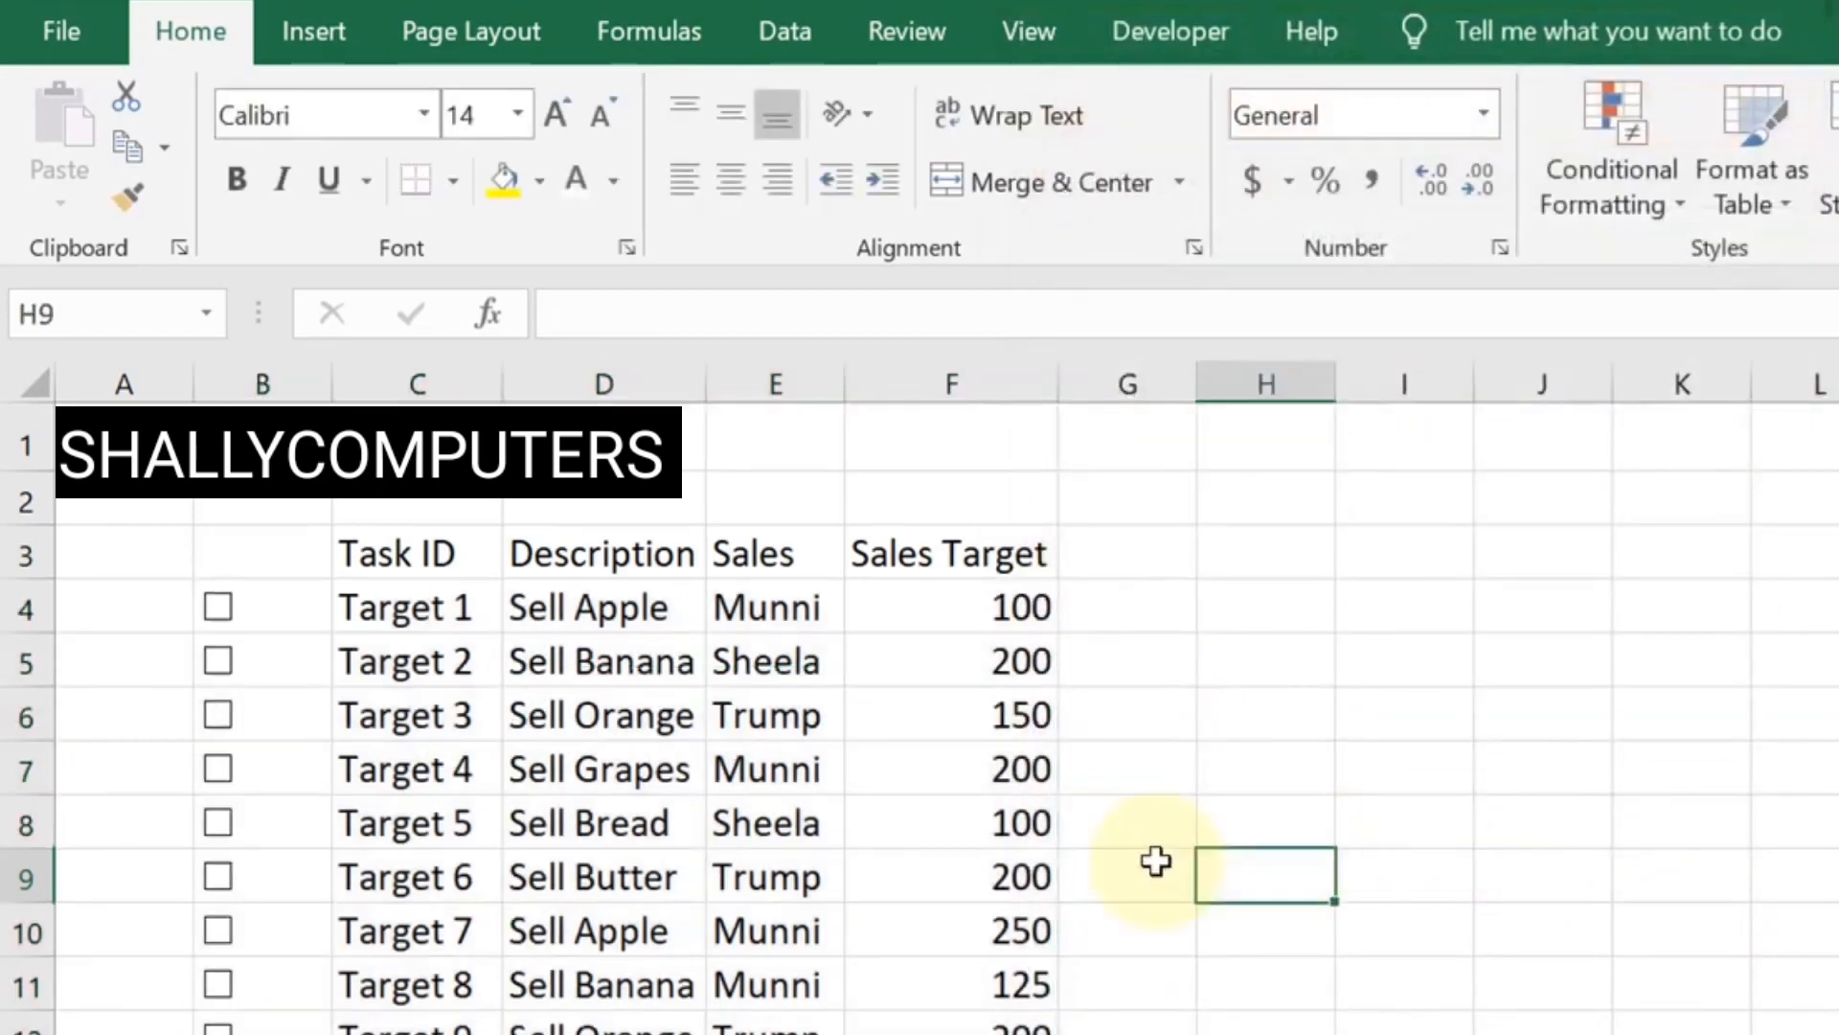
click(217, 606)
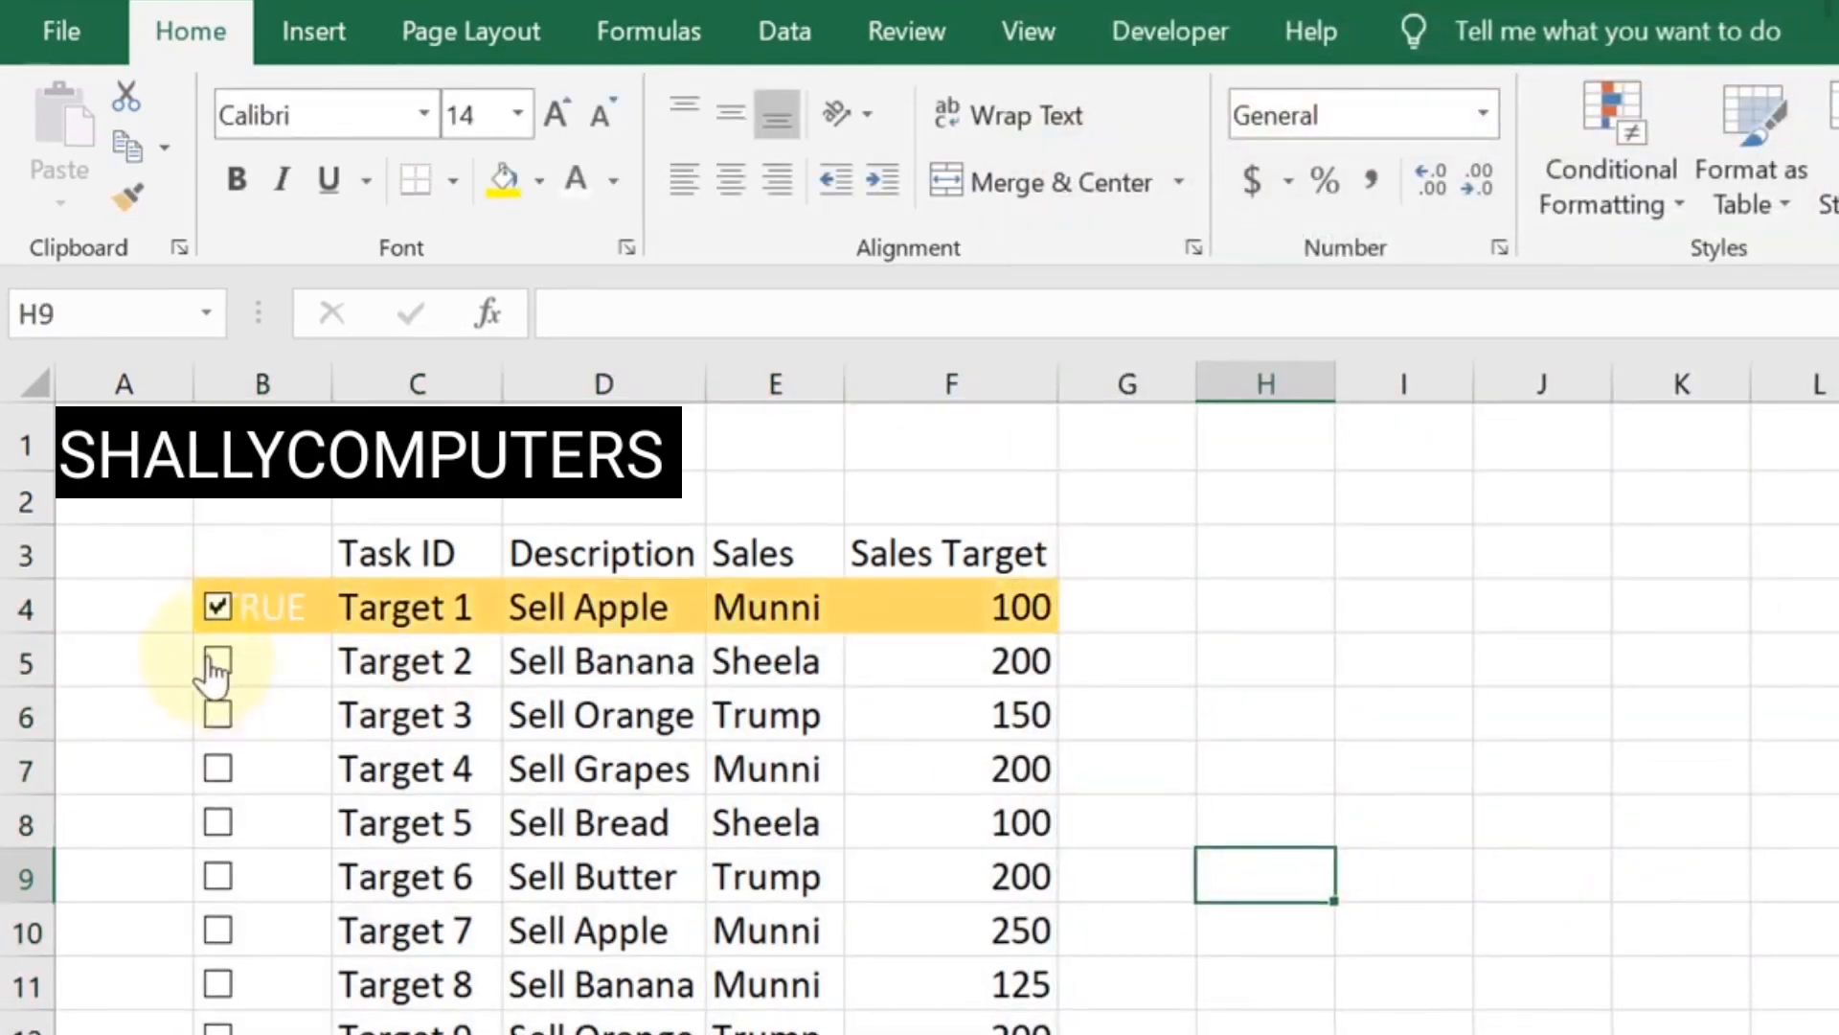
click(219, 714)
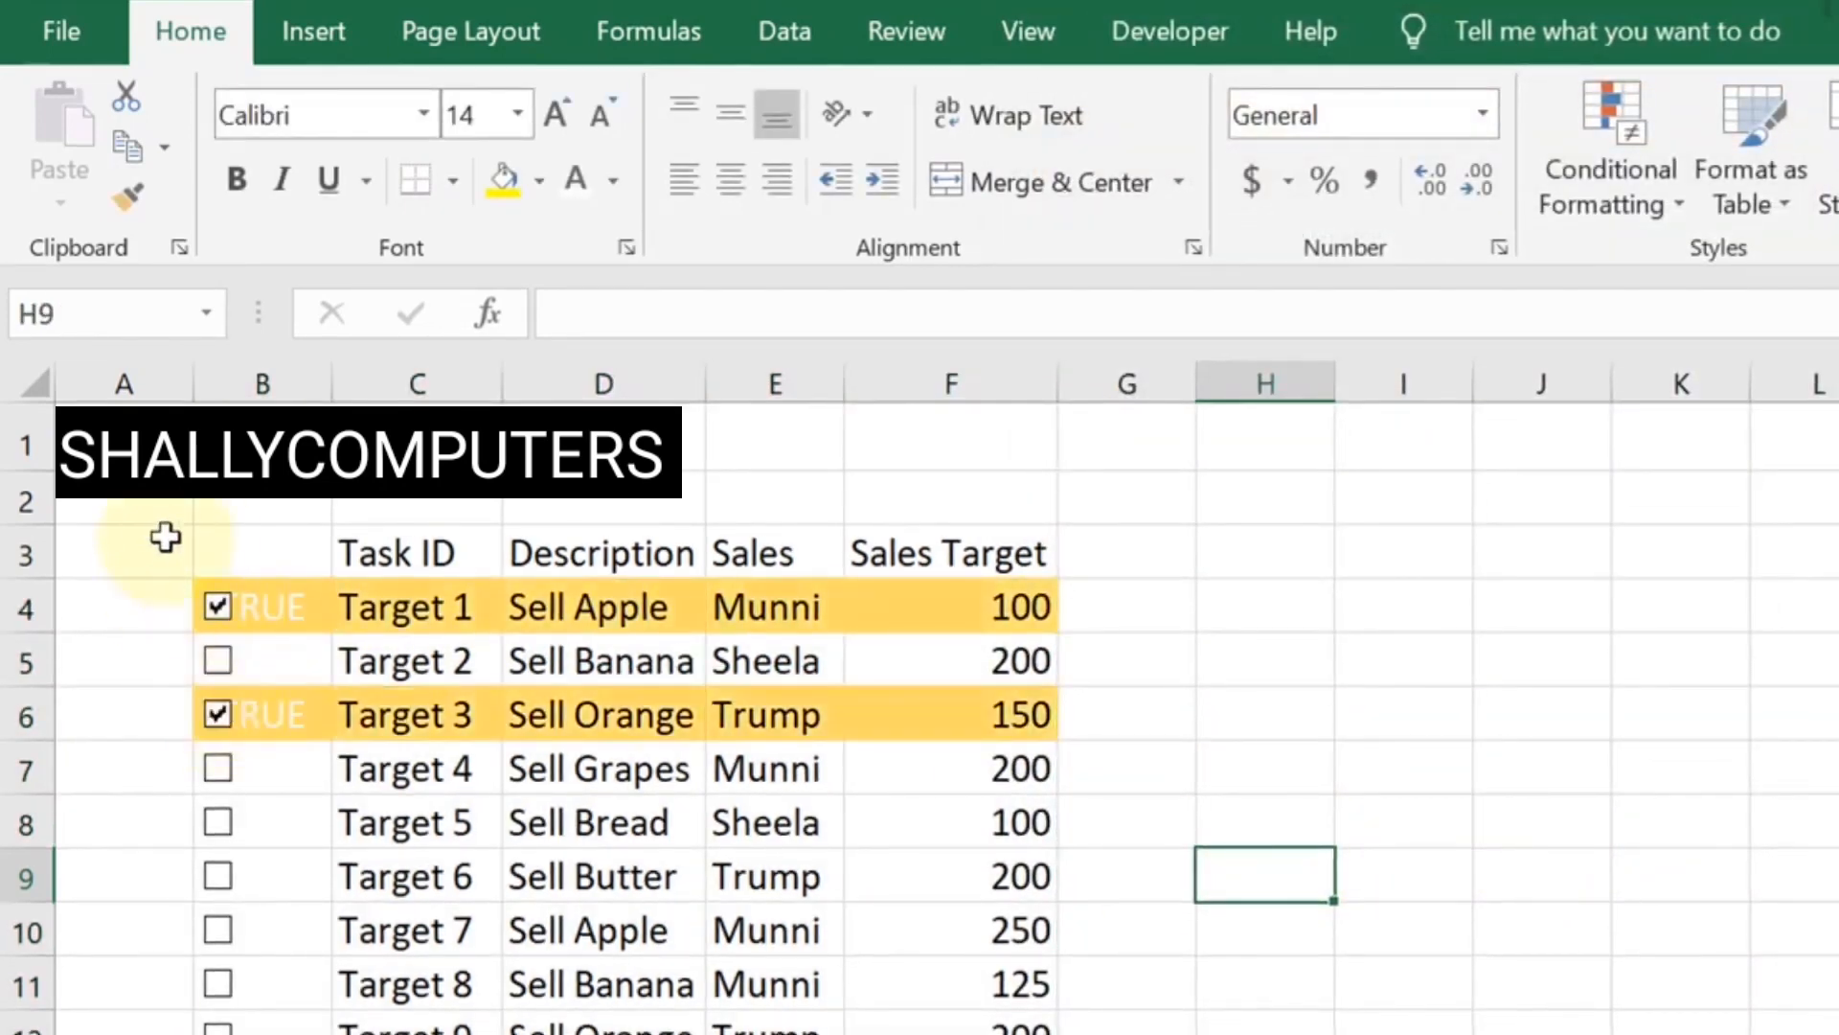
click(228, 551)
key(Down)
key(shift+Down)
key(shift+Down)
key(shift+Down)
key(shift+Down)
key(shift+Down)
key(shift+Down)
key(shift+Down)
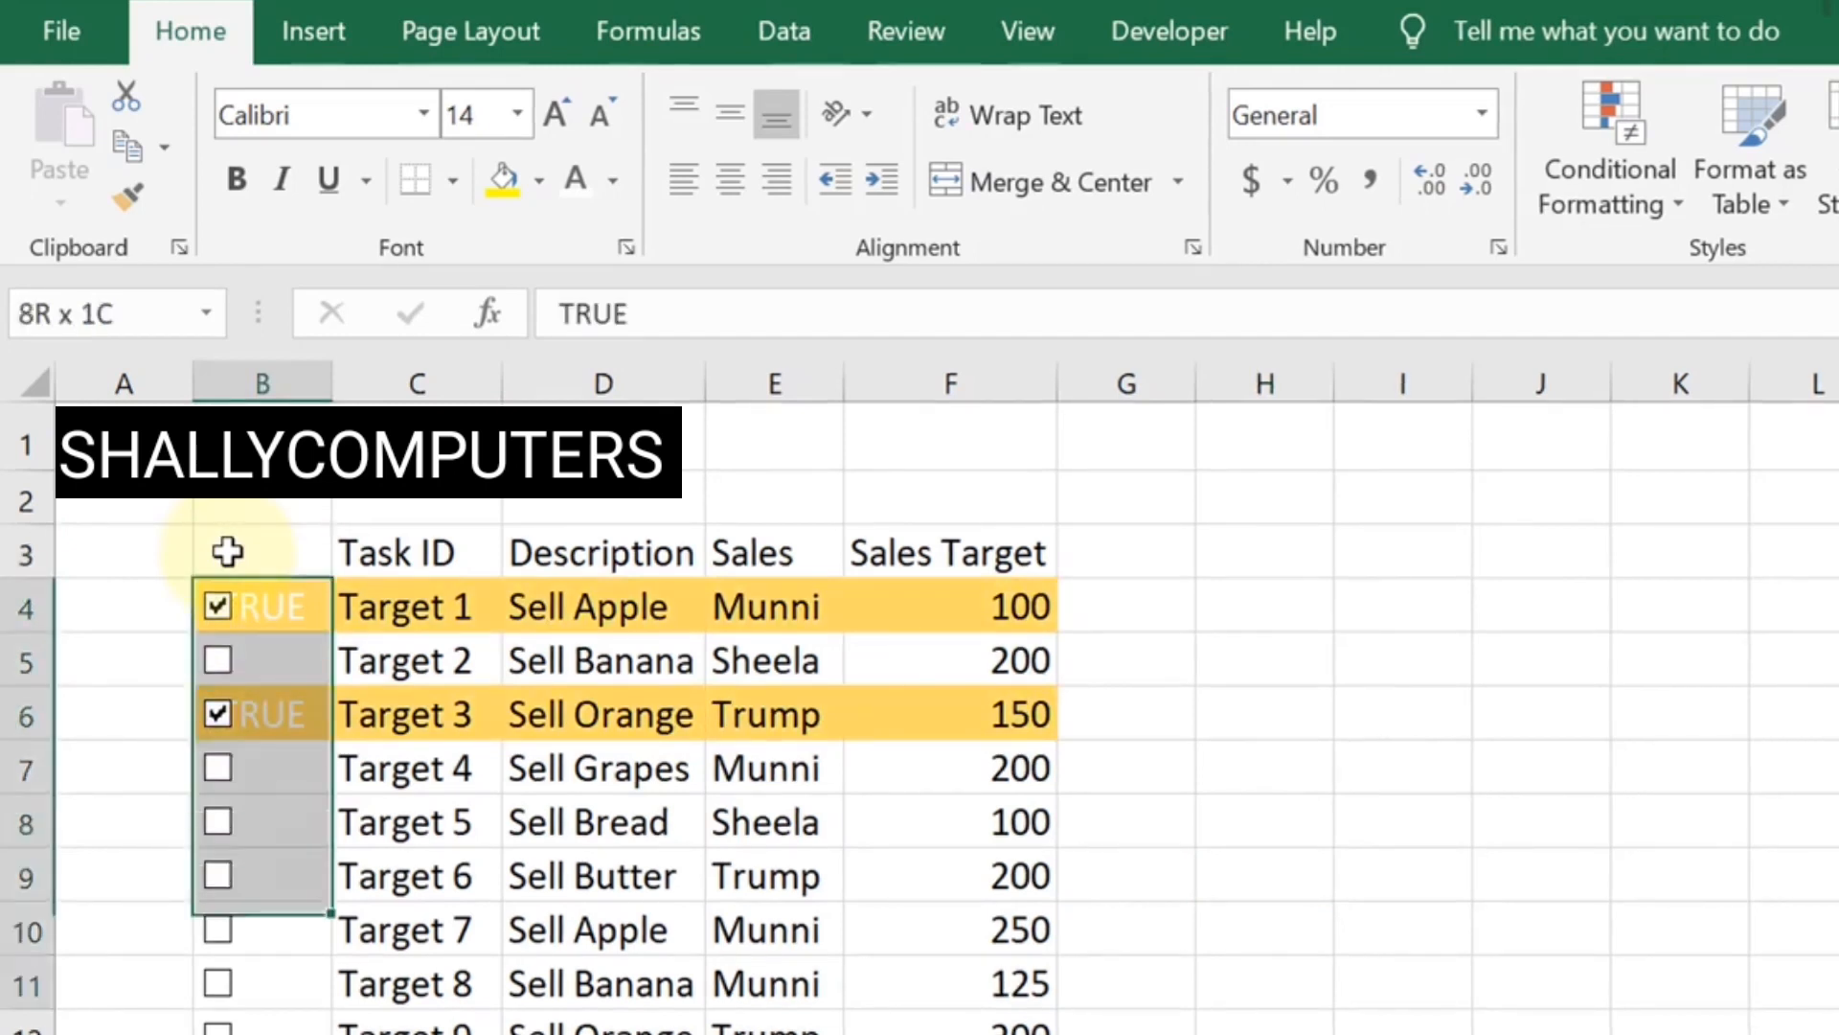
key(shift+Down)
key(shift+Down)
key(shift+Down)
key(shift+Down)
key(shift+Down)
key(shift+Down)
key(shift+Down)
key(shift+Down)
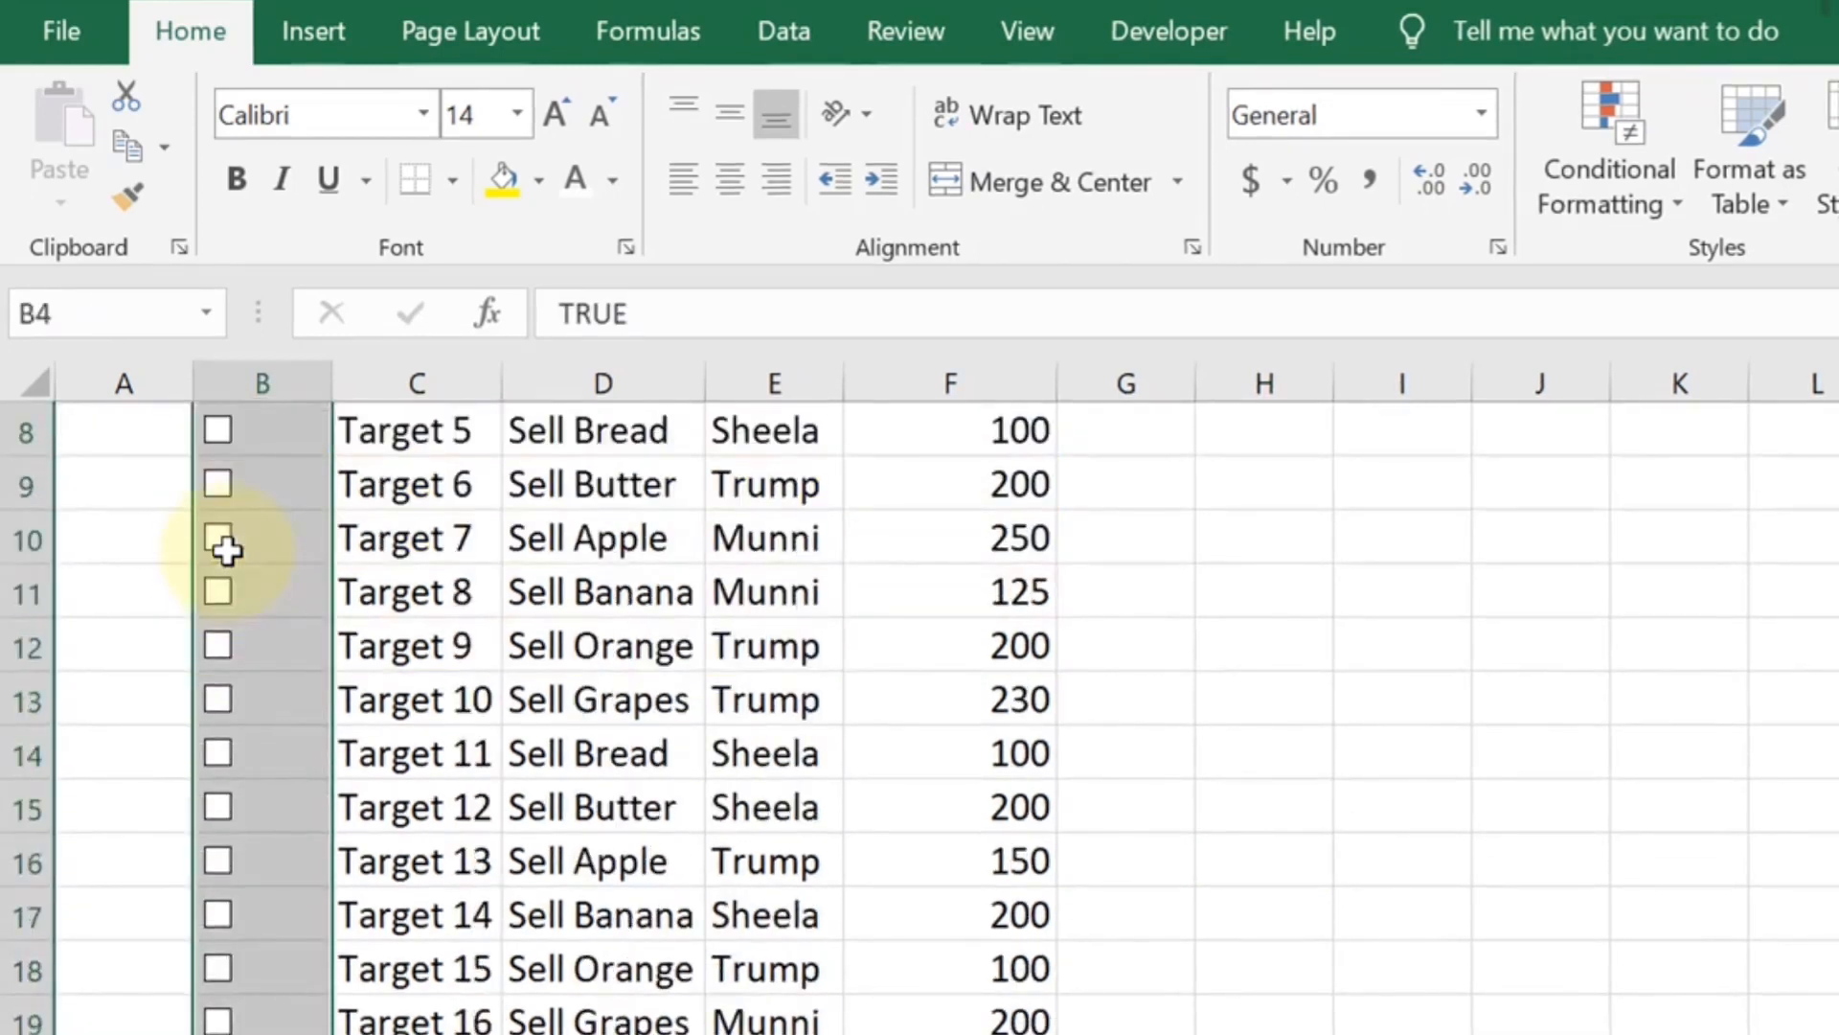
right_click(259, 603)
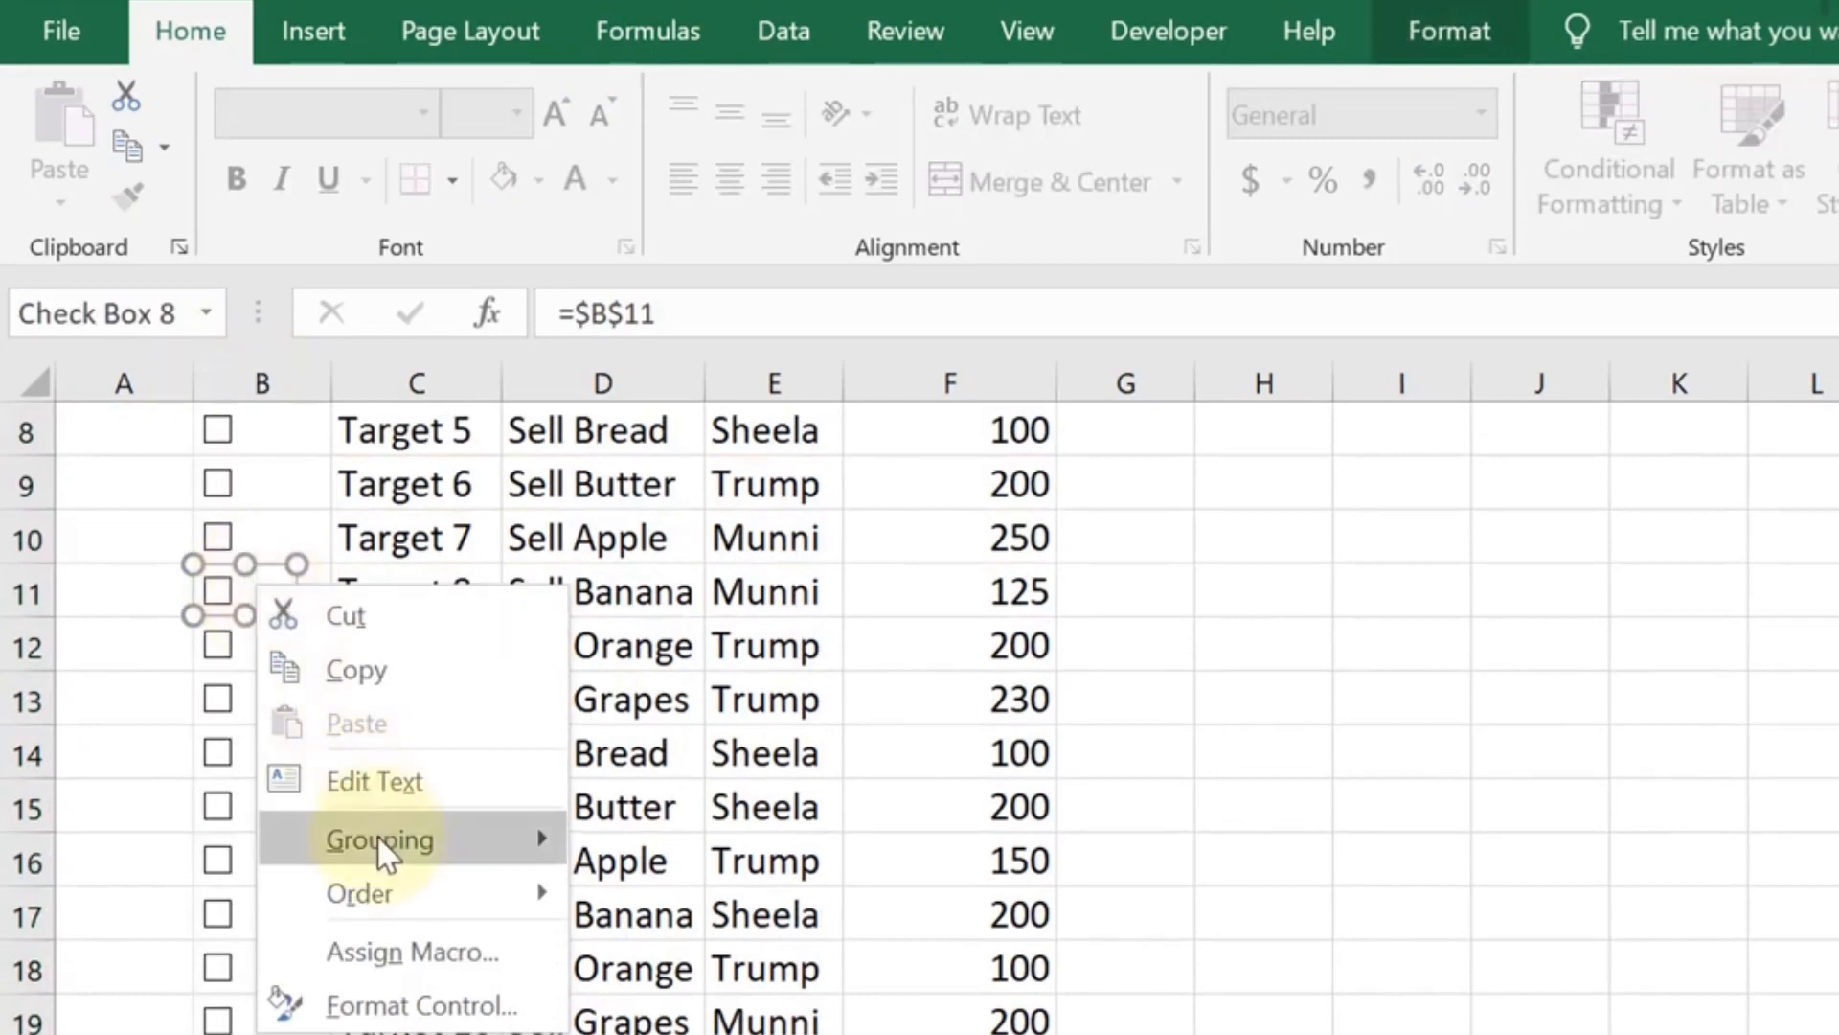
key(Escape)
scroll(292, 565, up, 3)
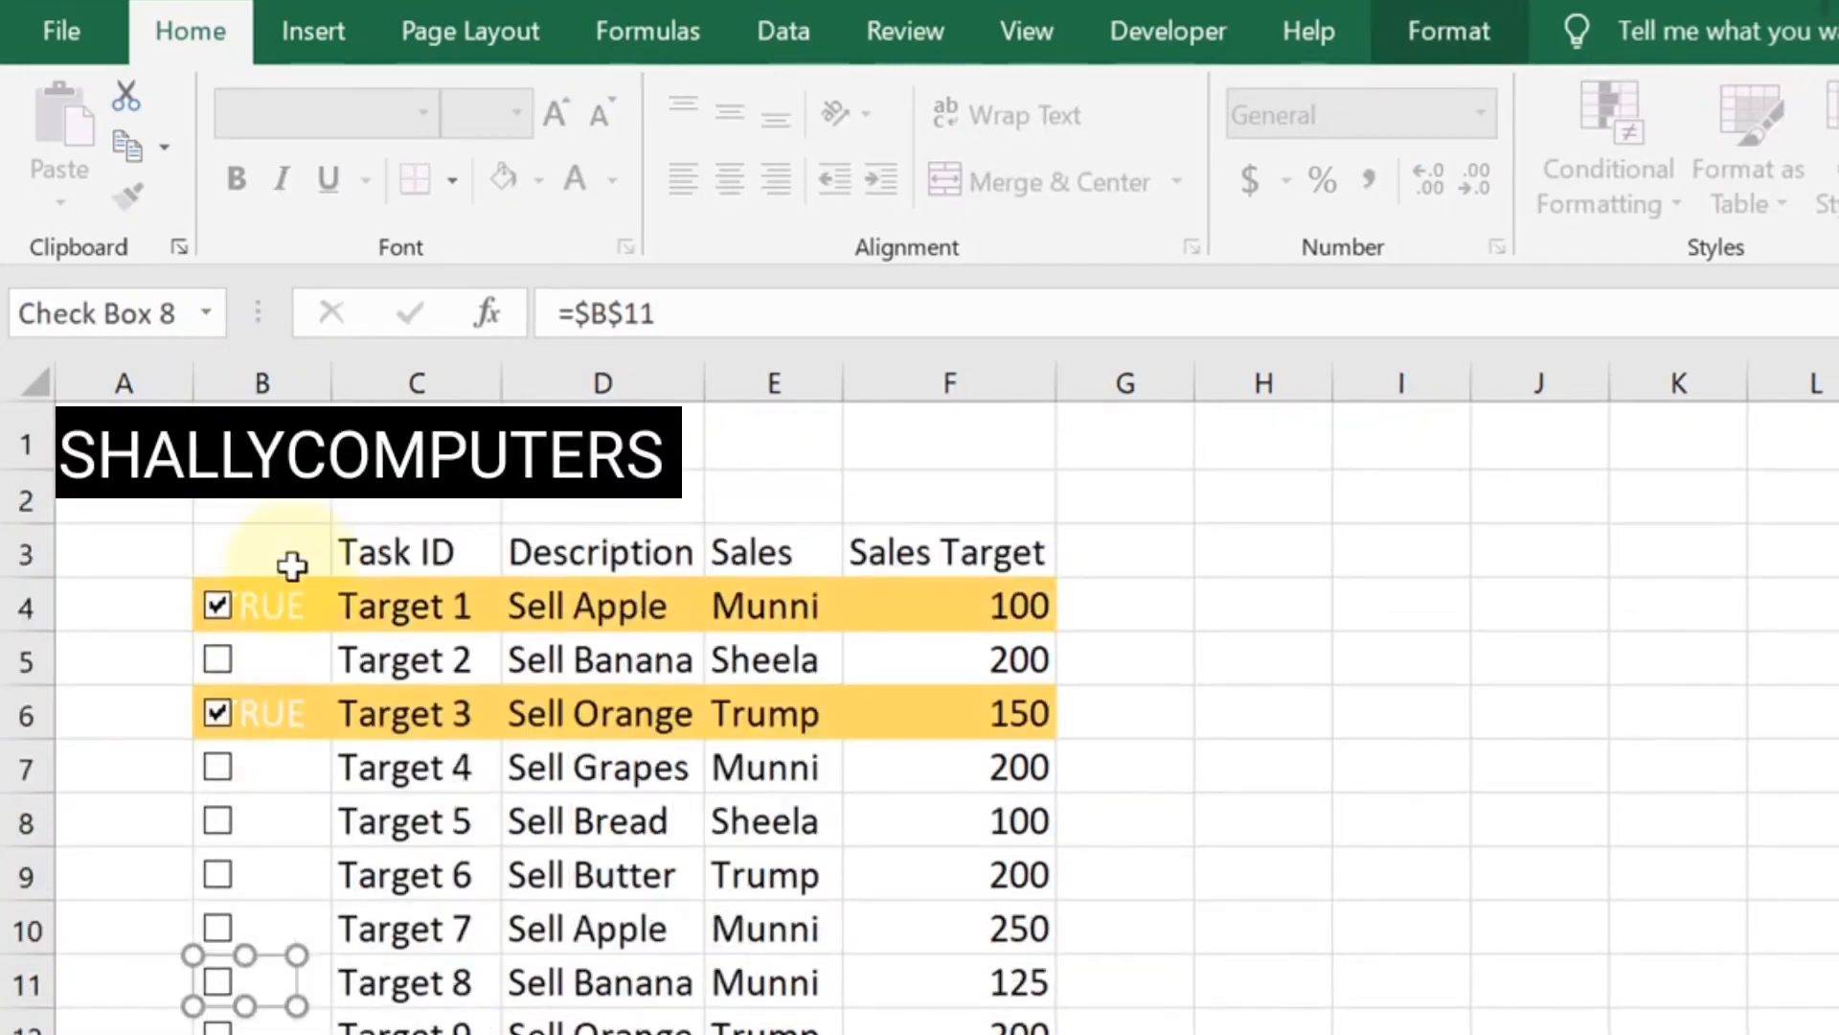
Apply the custom number format ;;; to the check box cells in column B beside the targets, then deselect them
click(259, 550)
key(Down)
key(shift+Down)
key(shift+Down)
key(shift+Down)
key(shift+Down)
key(shift+Down)
key(shift+Down)
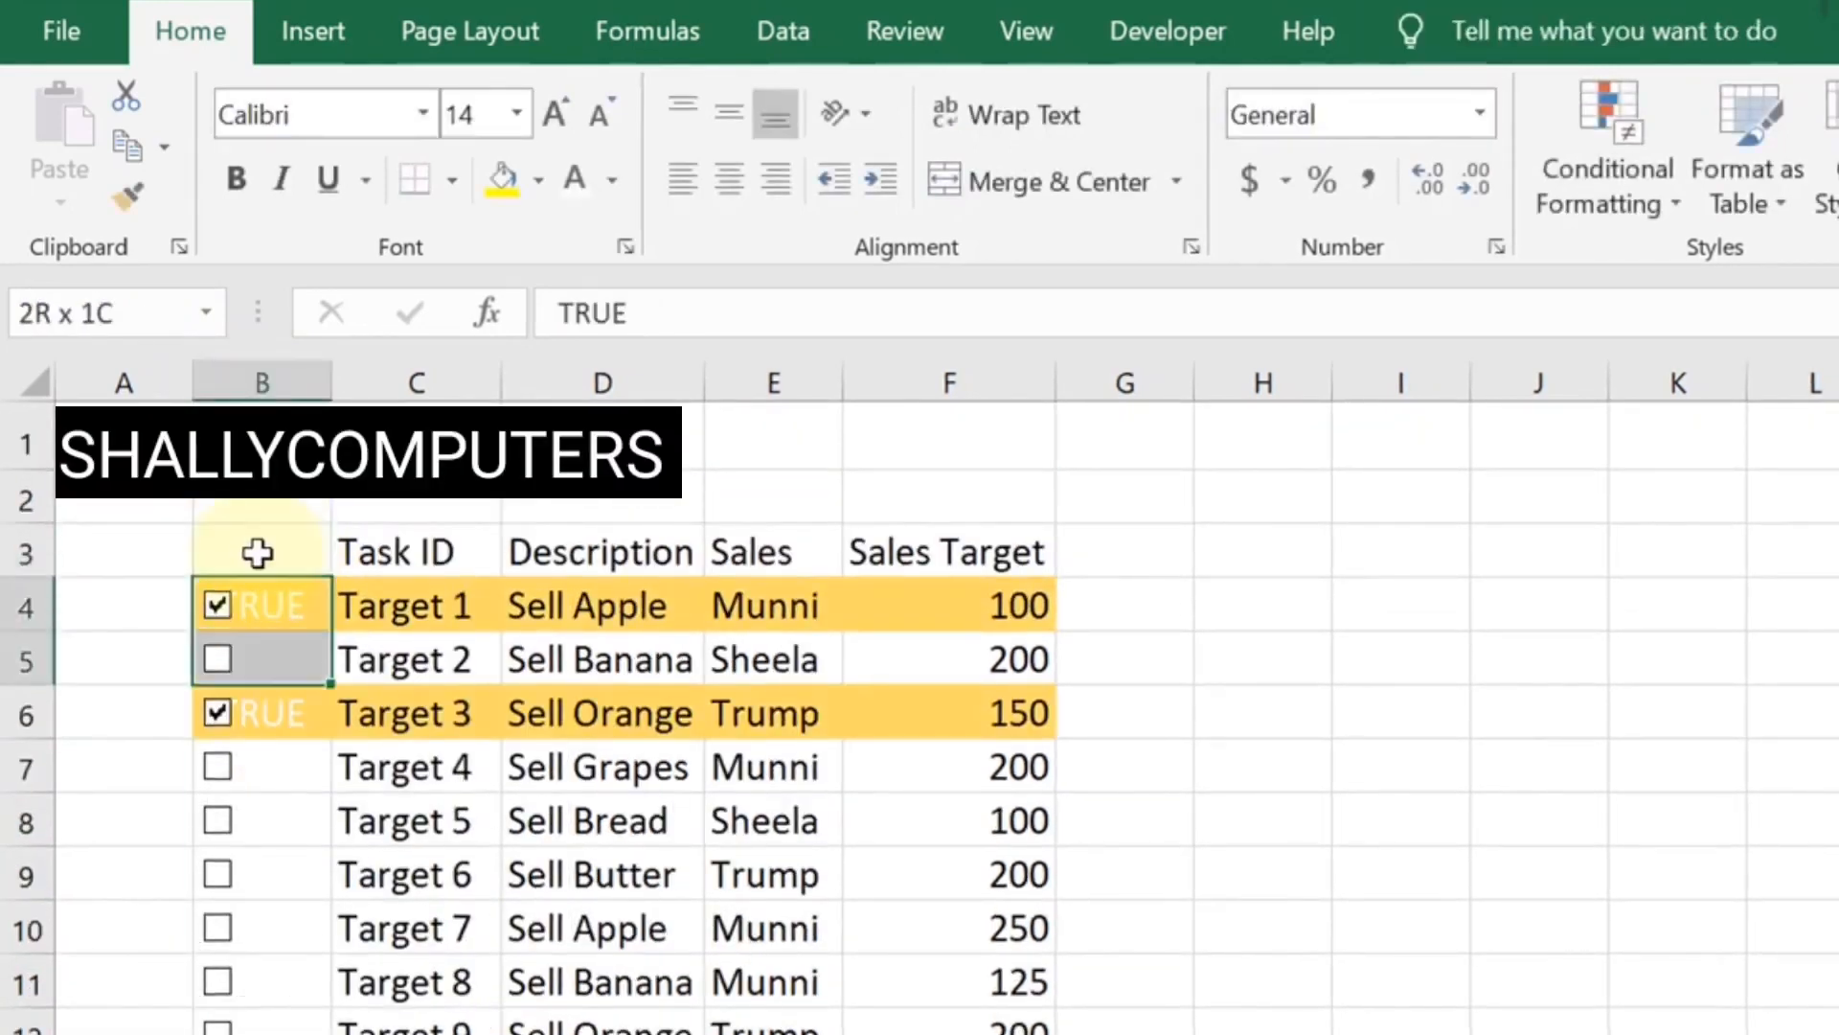
key(shift+Down)
key(shift+Down)
key(shift+Down)
key(shift+Down)
key(shift+Down)
key(shift+Down)
key(shift+Down)
key(shift+Down)
key(shift+Down)
key(shift+Down)
key(shift+Down)
key(shift+Down)
key(shift+Down)
key(shift+Down)
key(shift+Down)
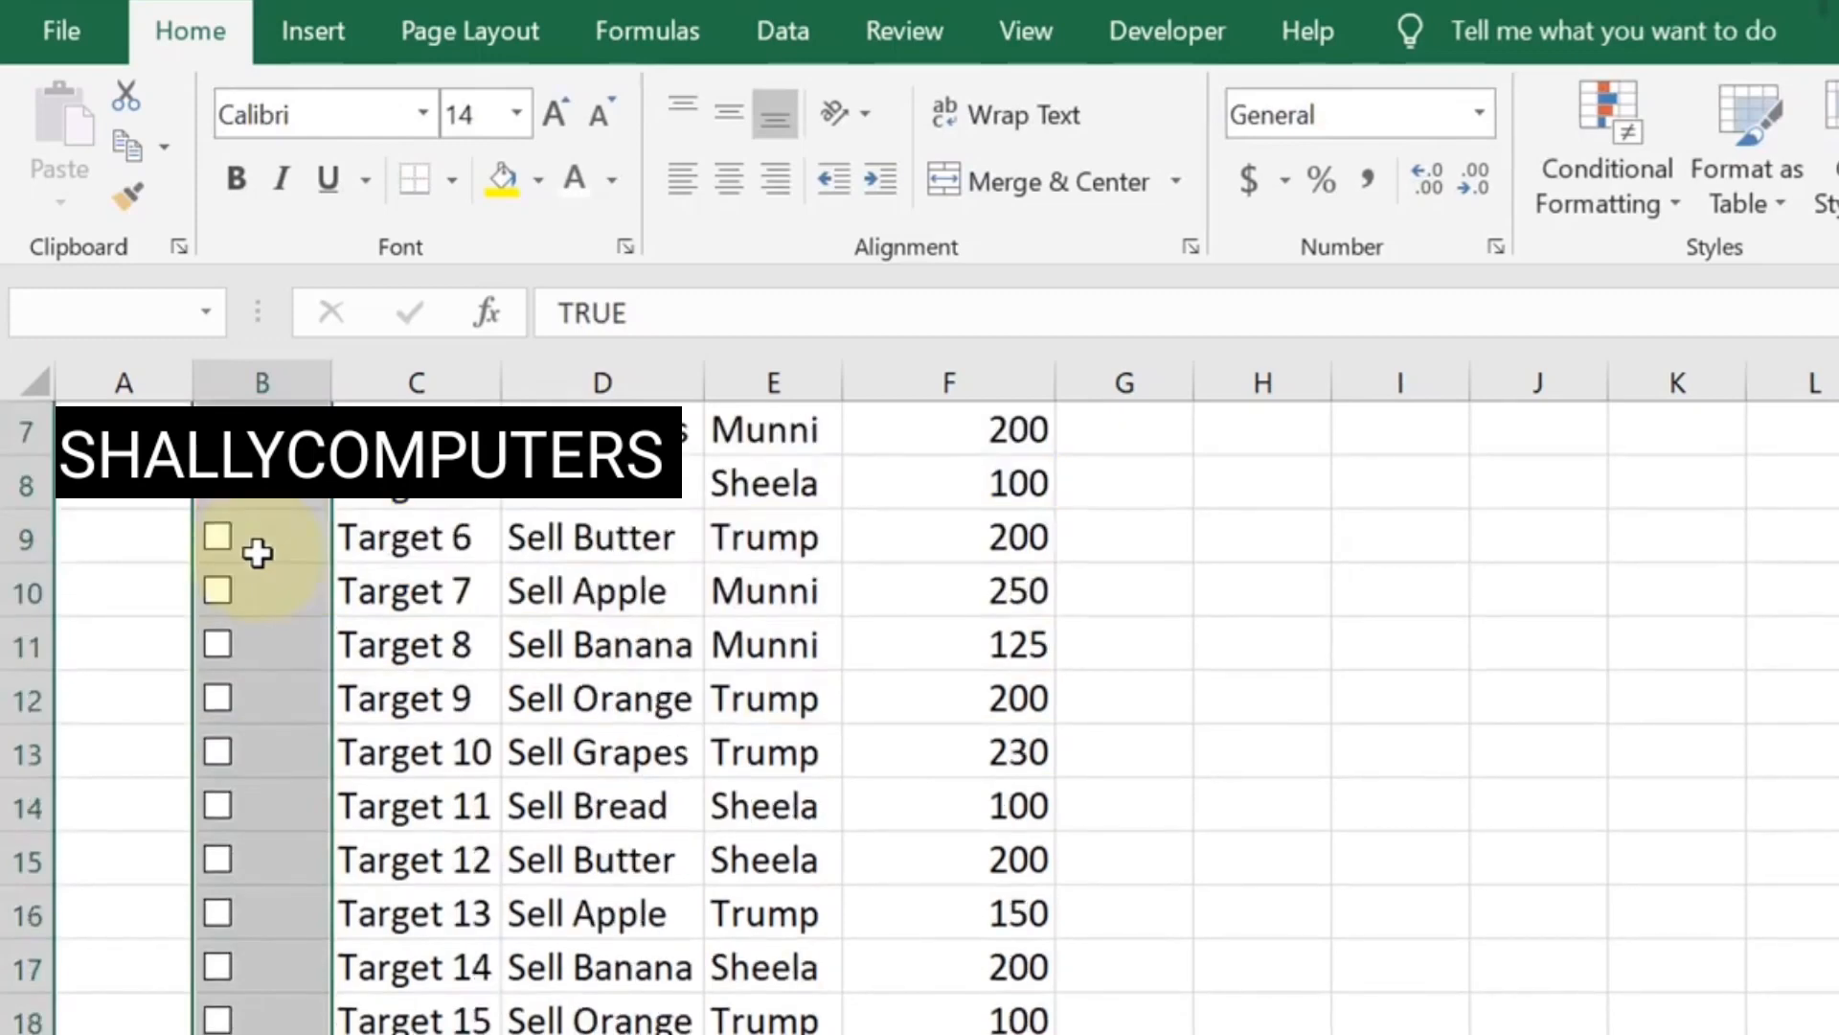
scroll(469, 544, up, 1)
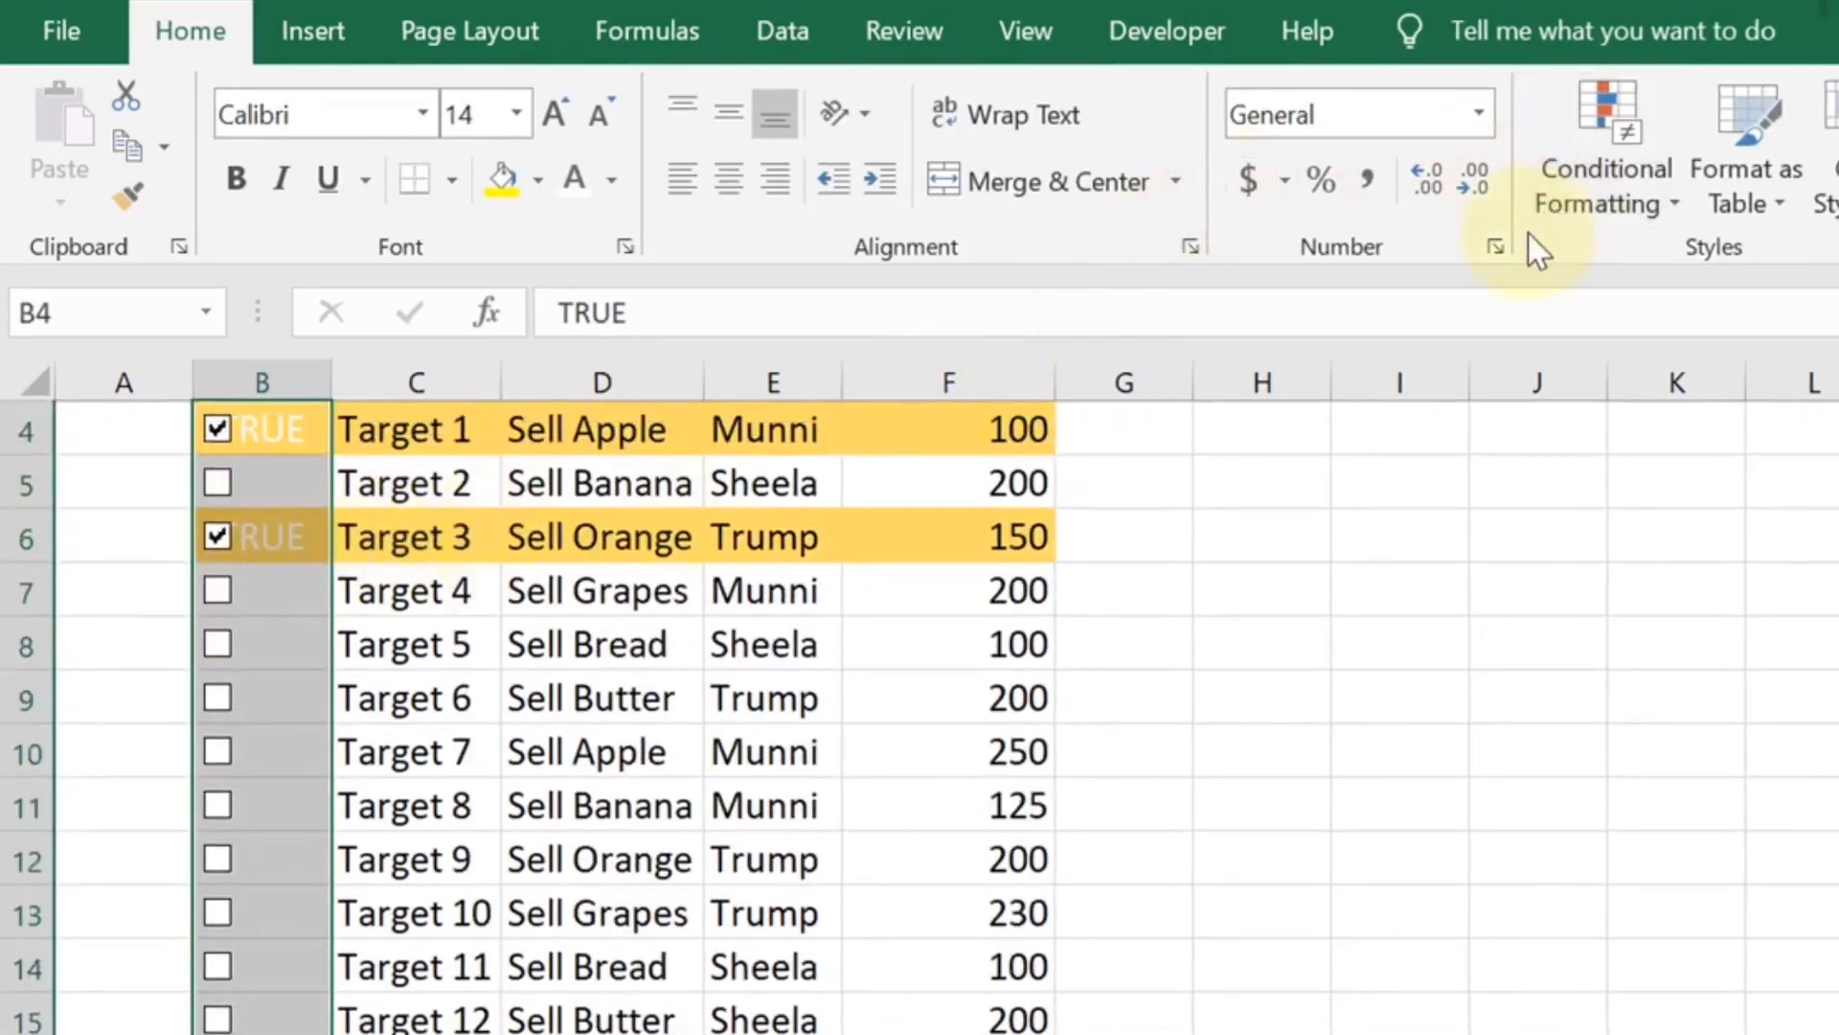
click(1494, 248)
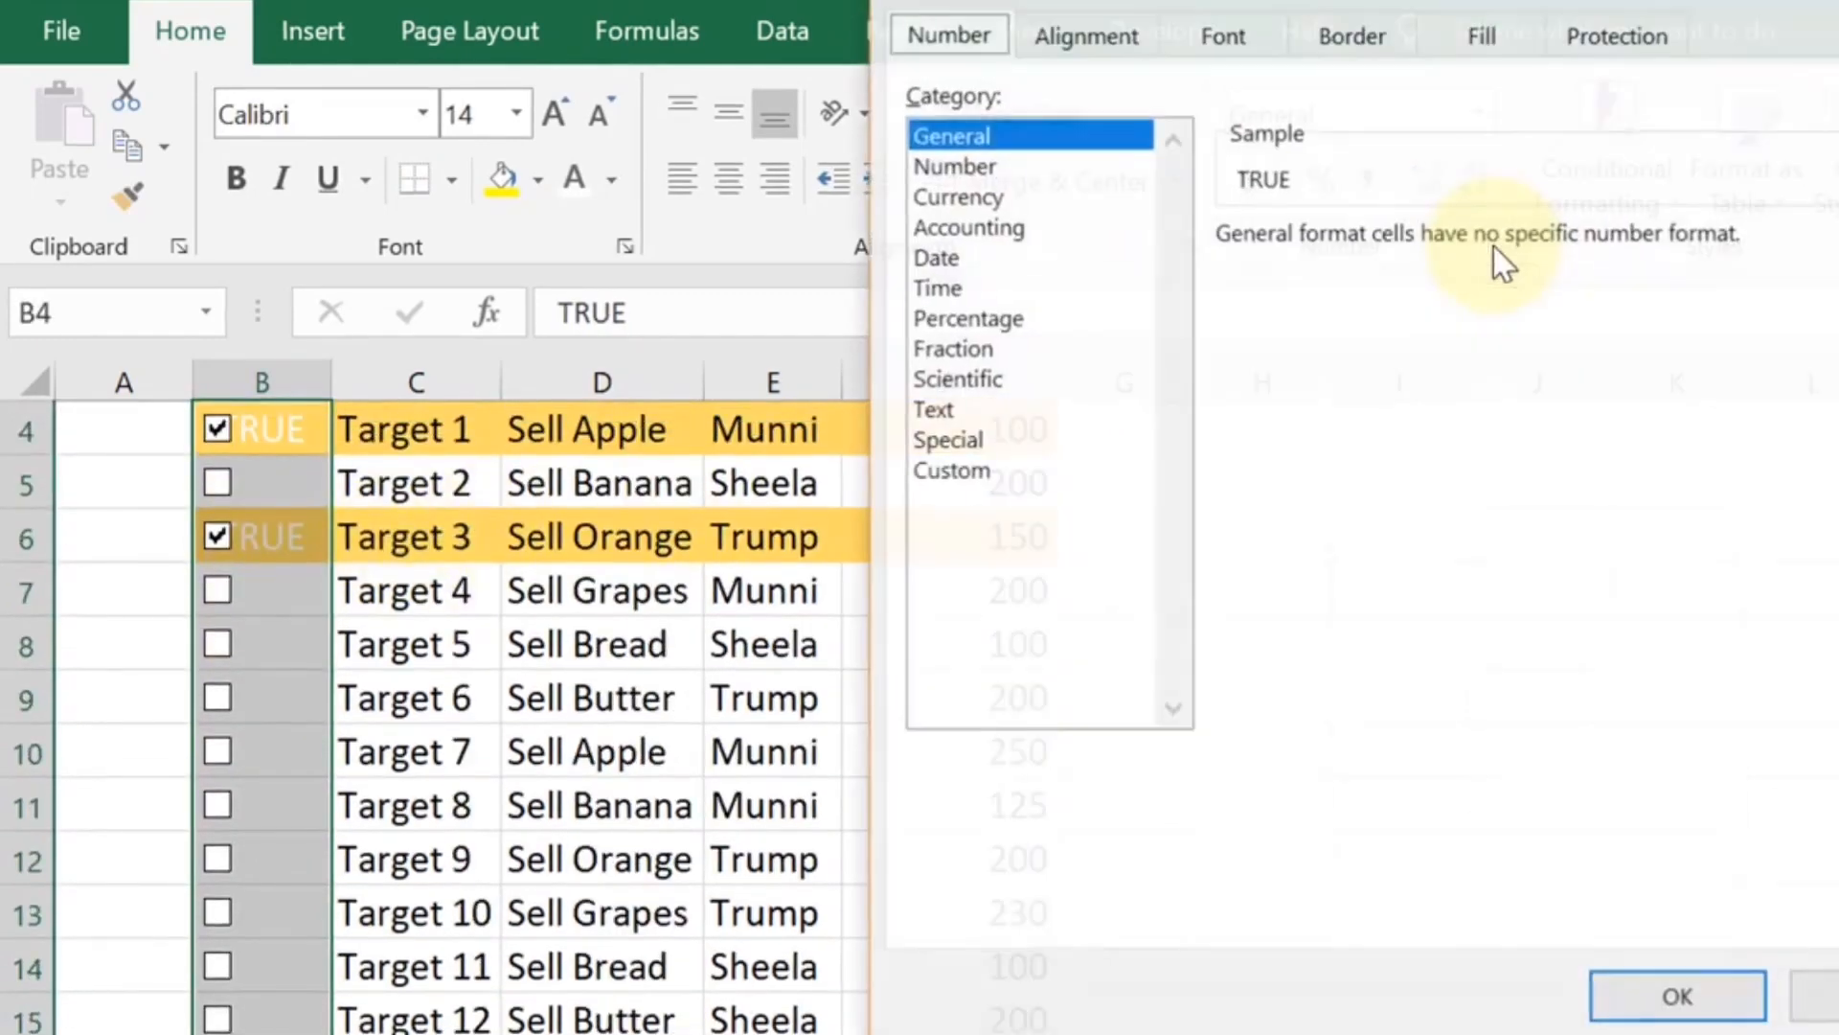
click(958, 472)
click(1305, 274)
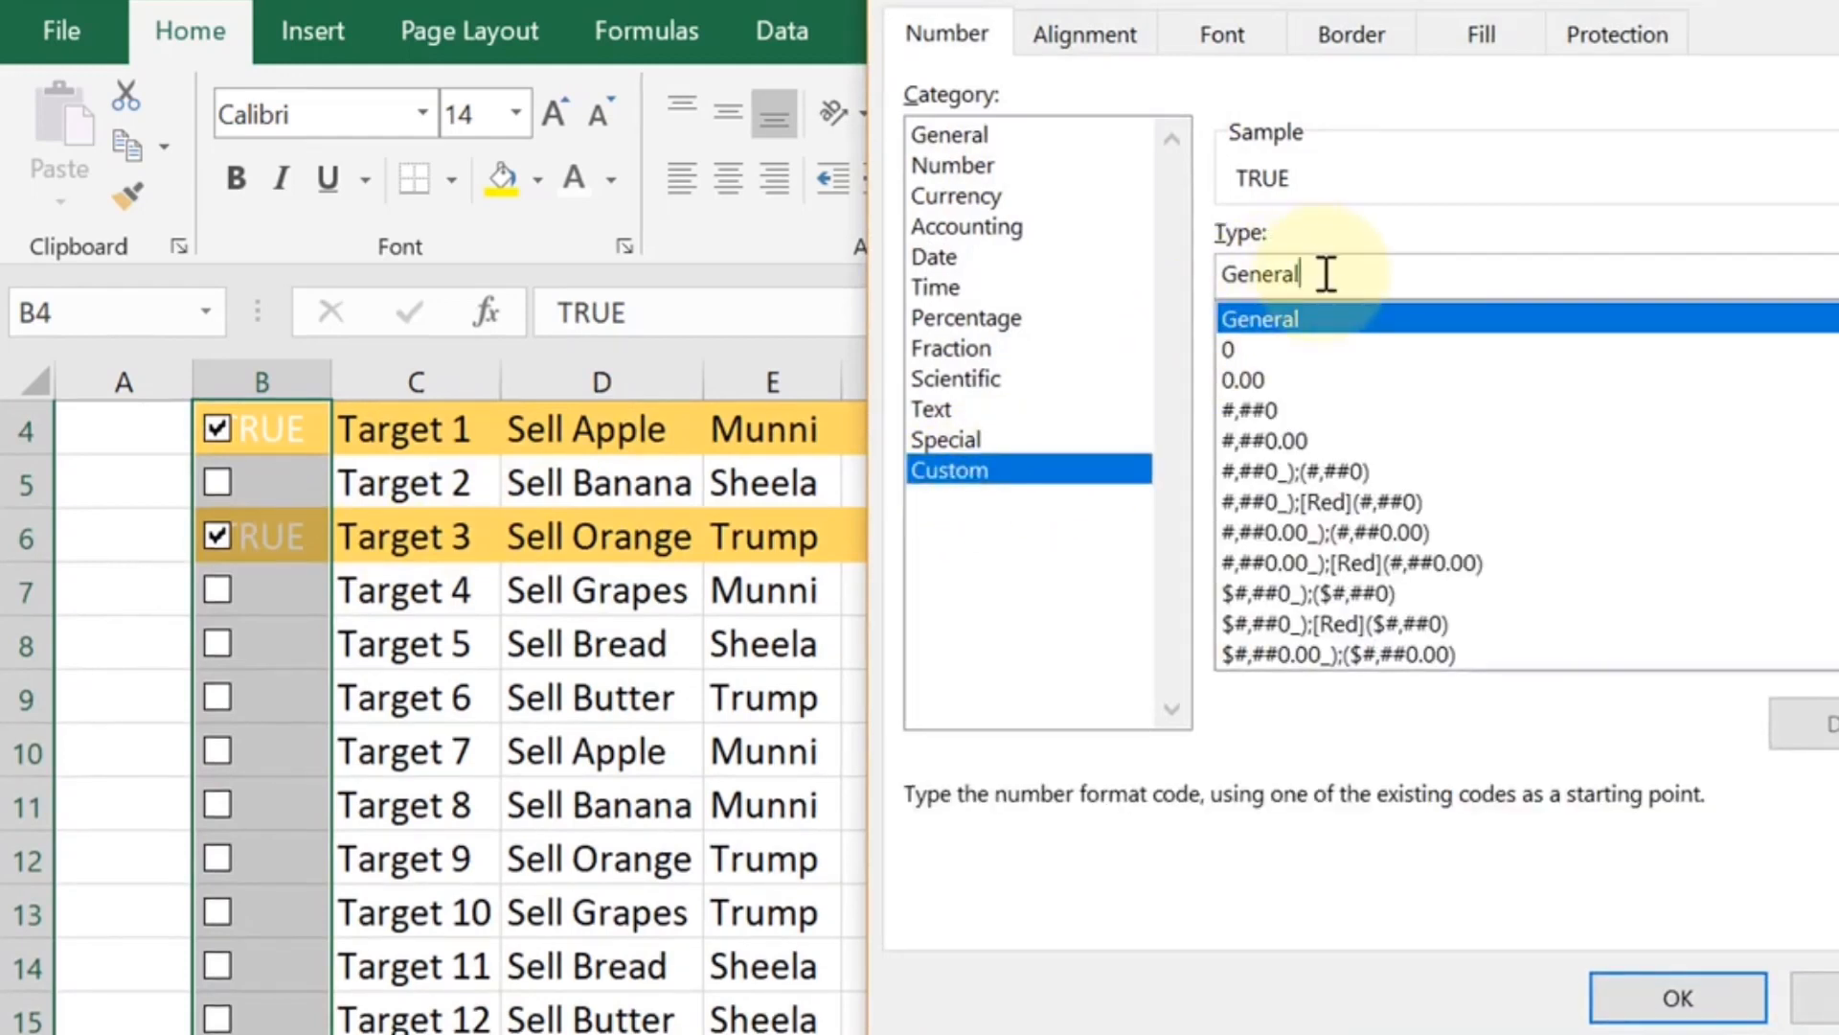
key(BackSpace)
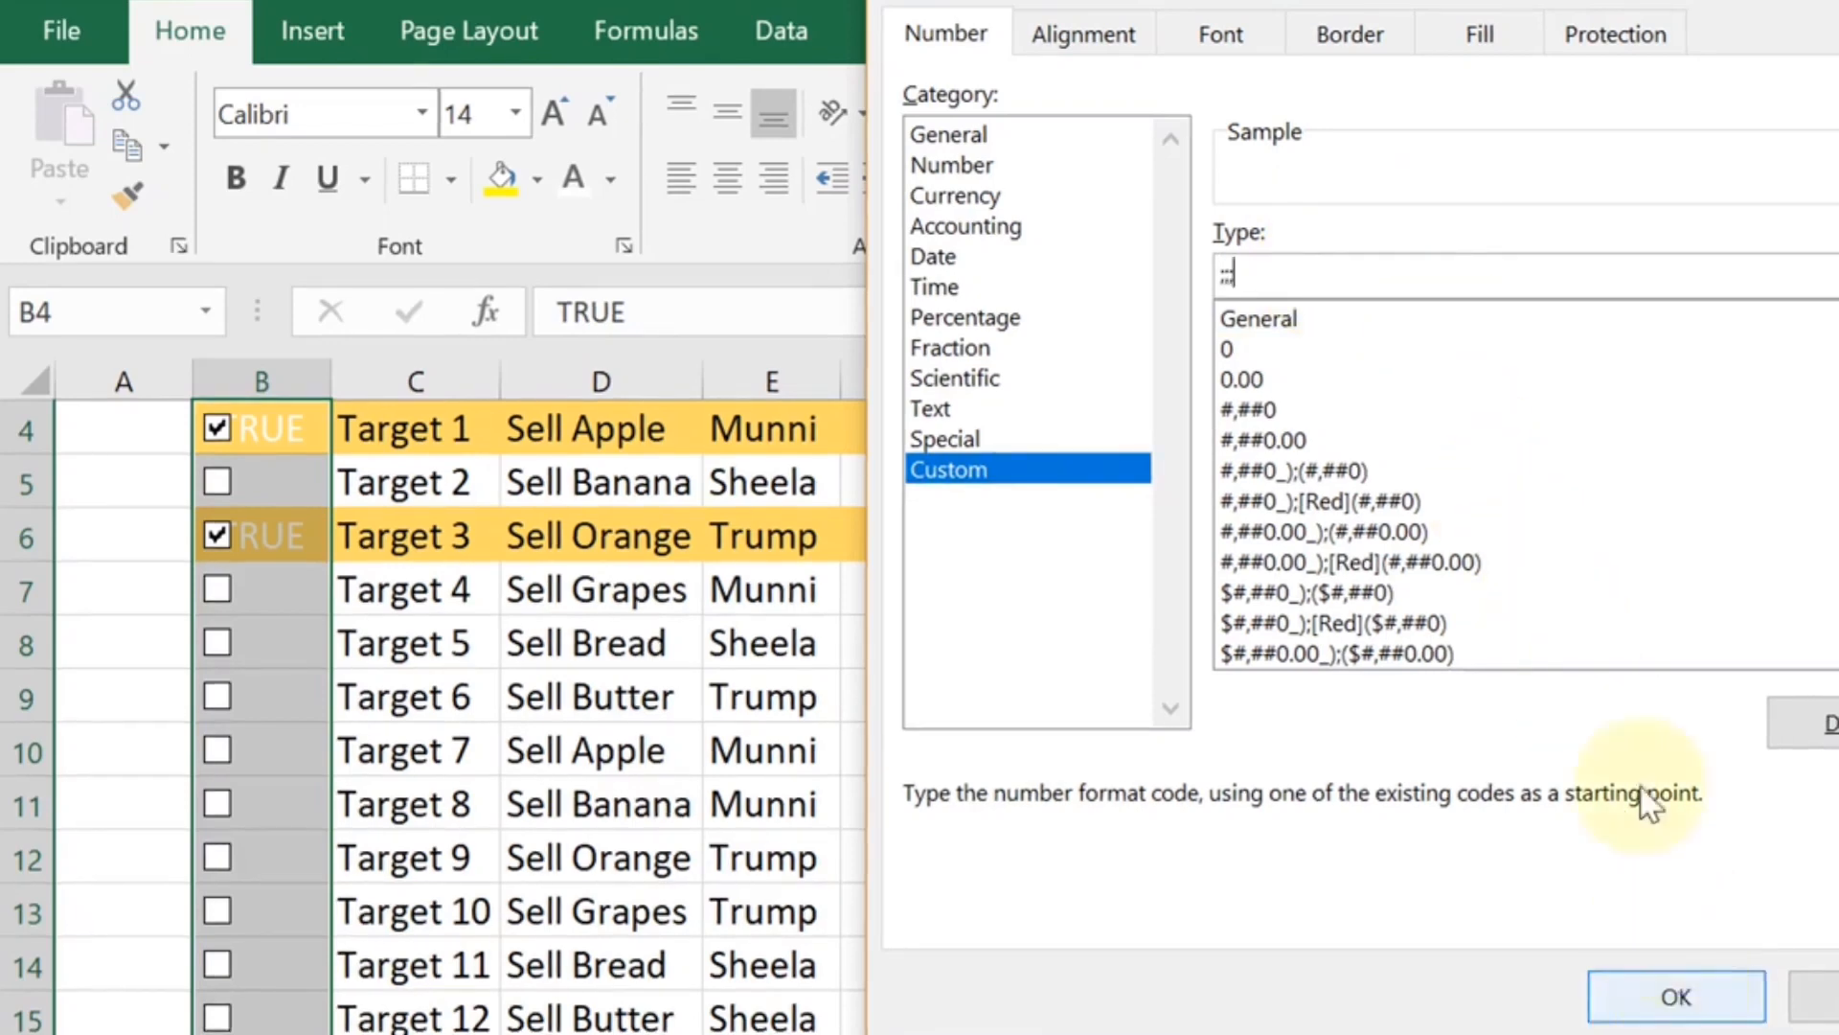
drag(1496, 0, 908, 307)
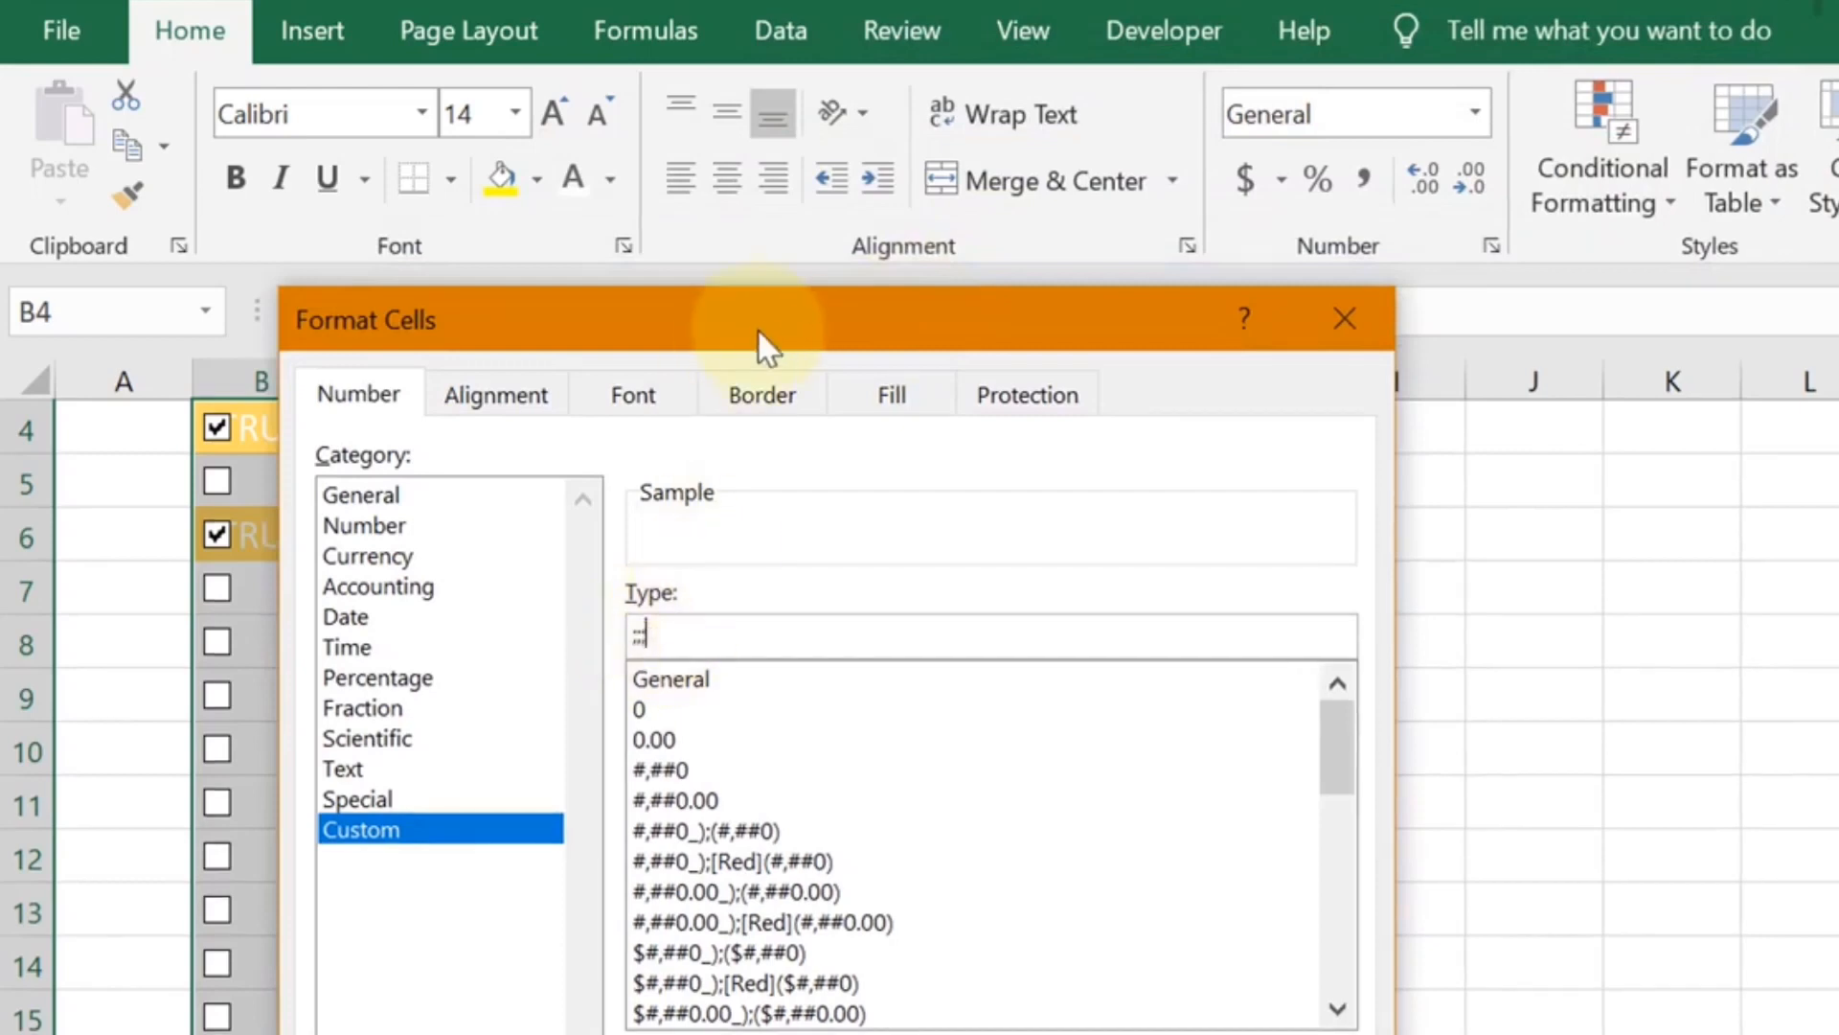
drag(756, 329, 896, 279)
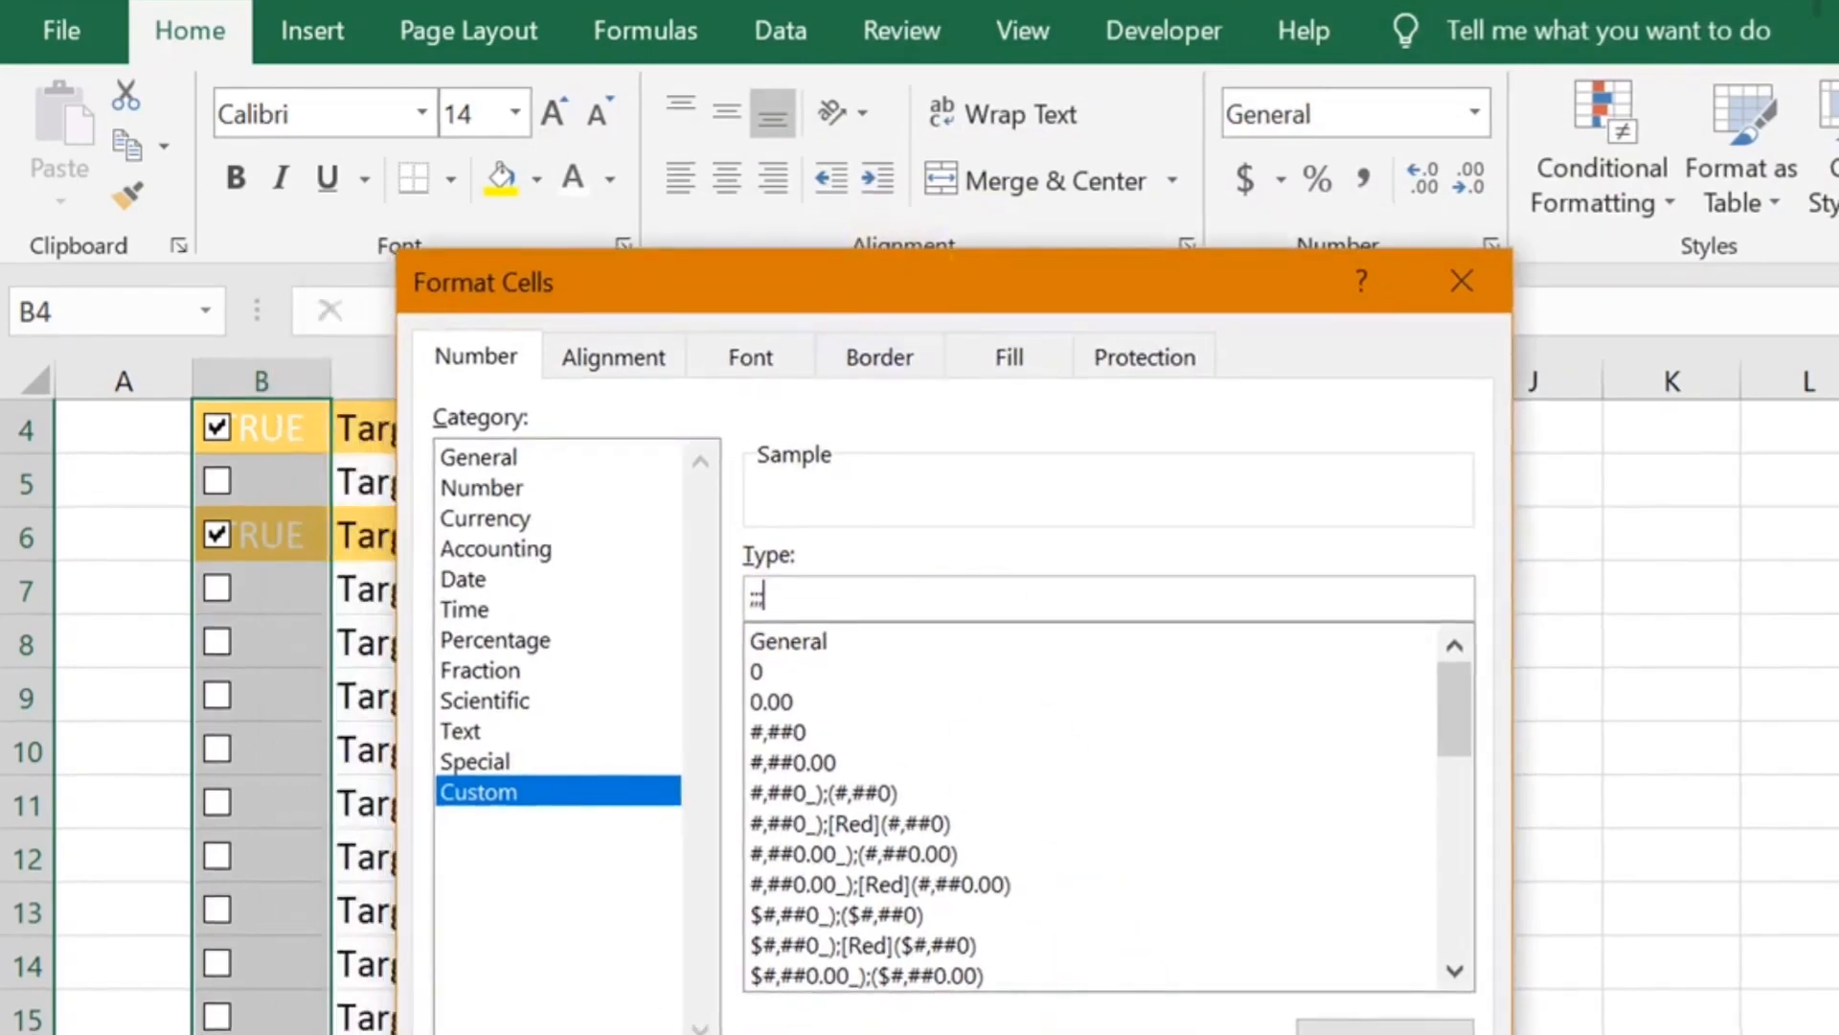
key(Return)
scroll(379, 694, up, 1)
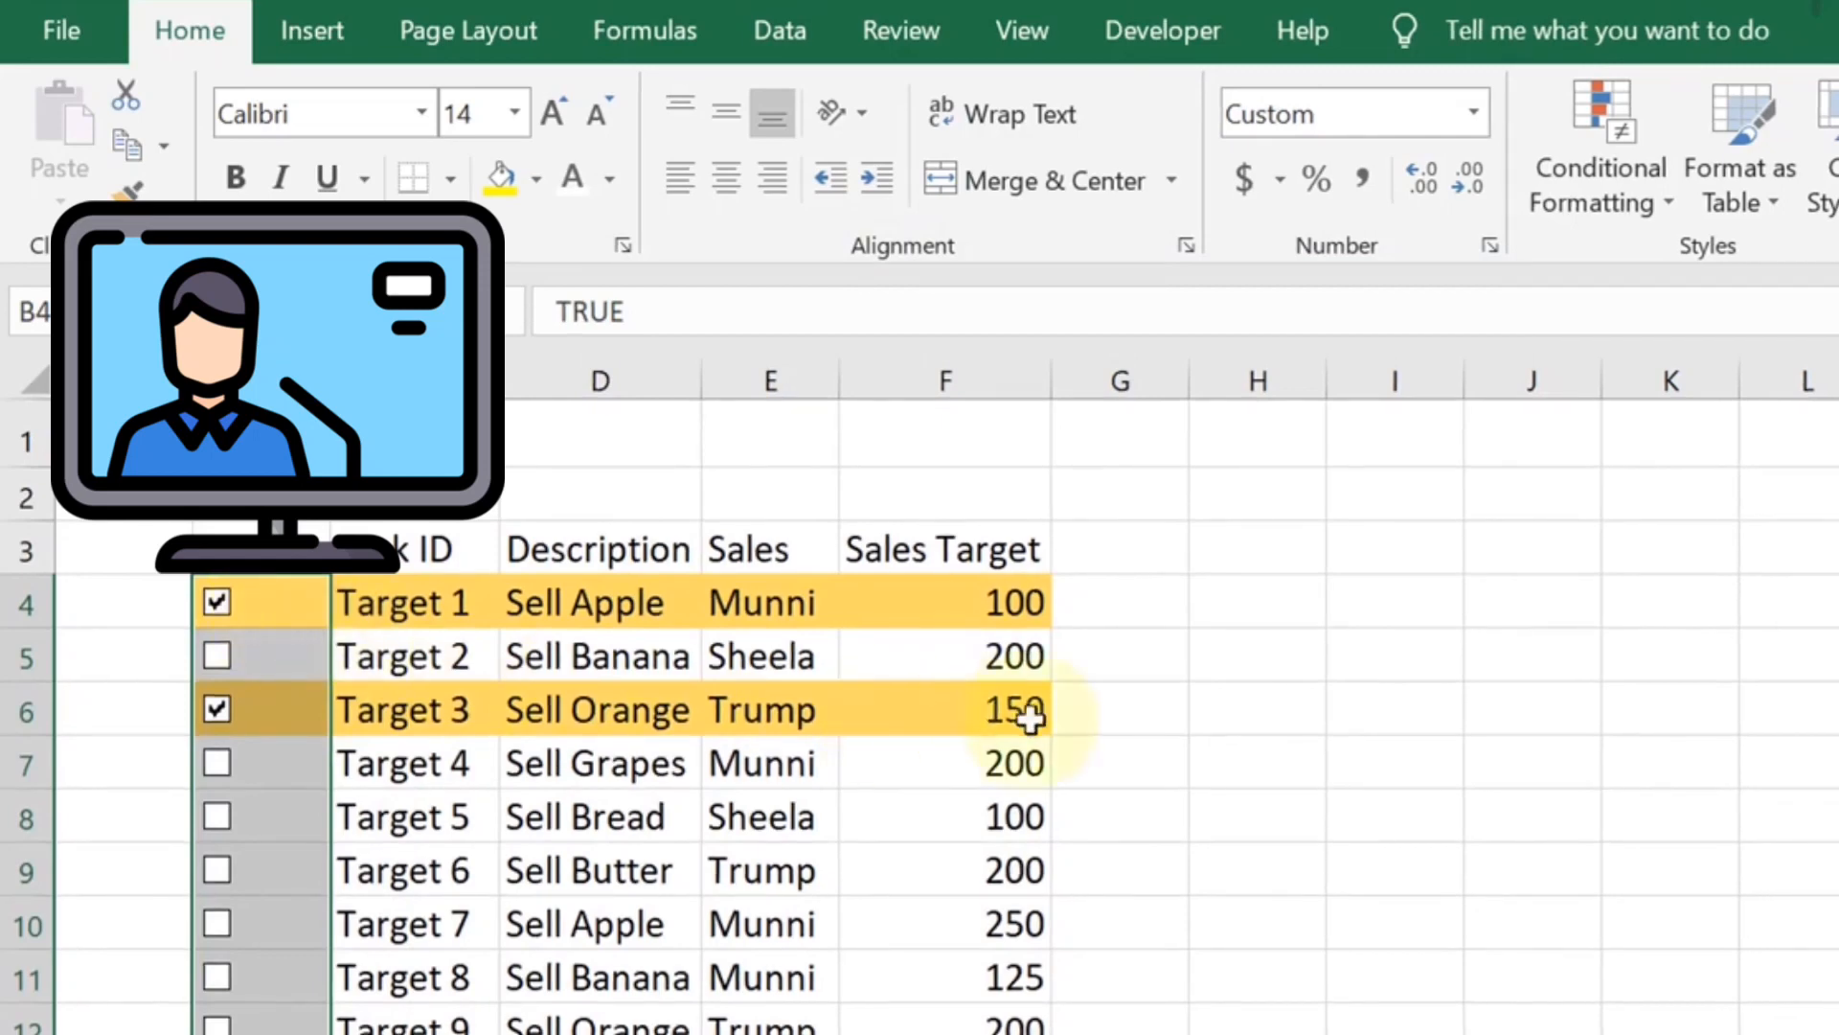
click(1220, 721)
scroll(1167, 714, down, 1)
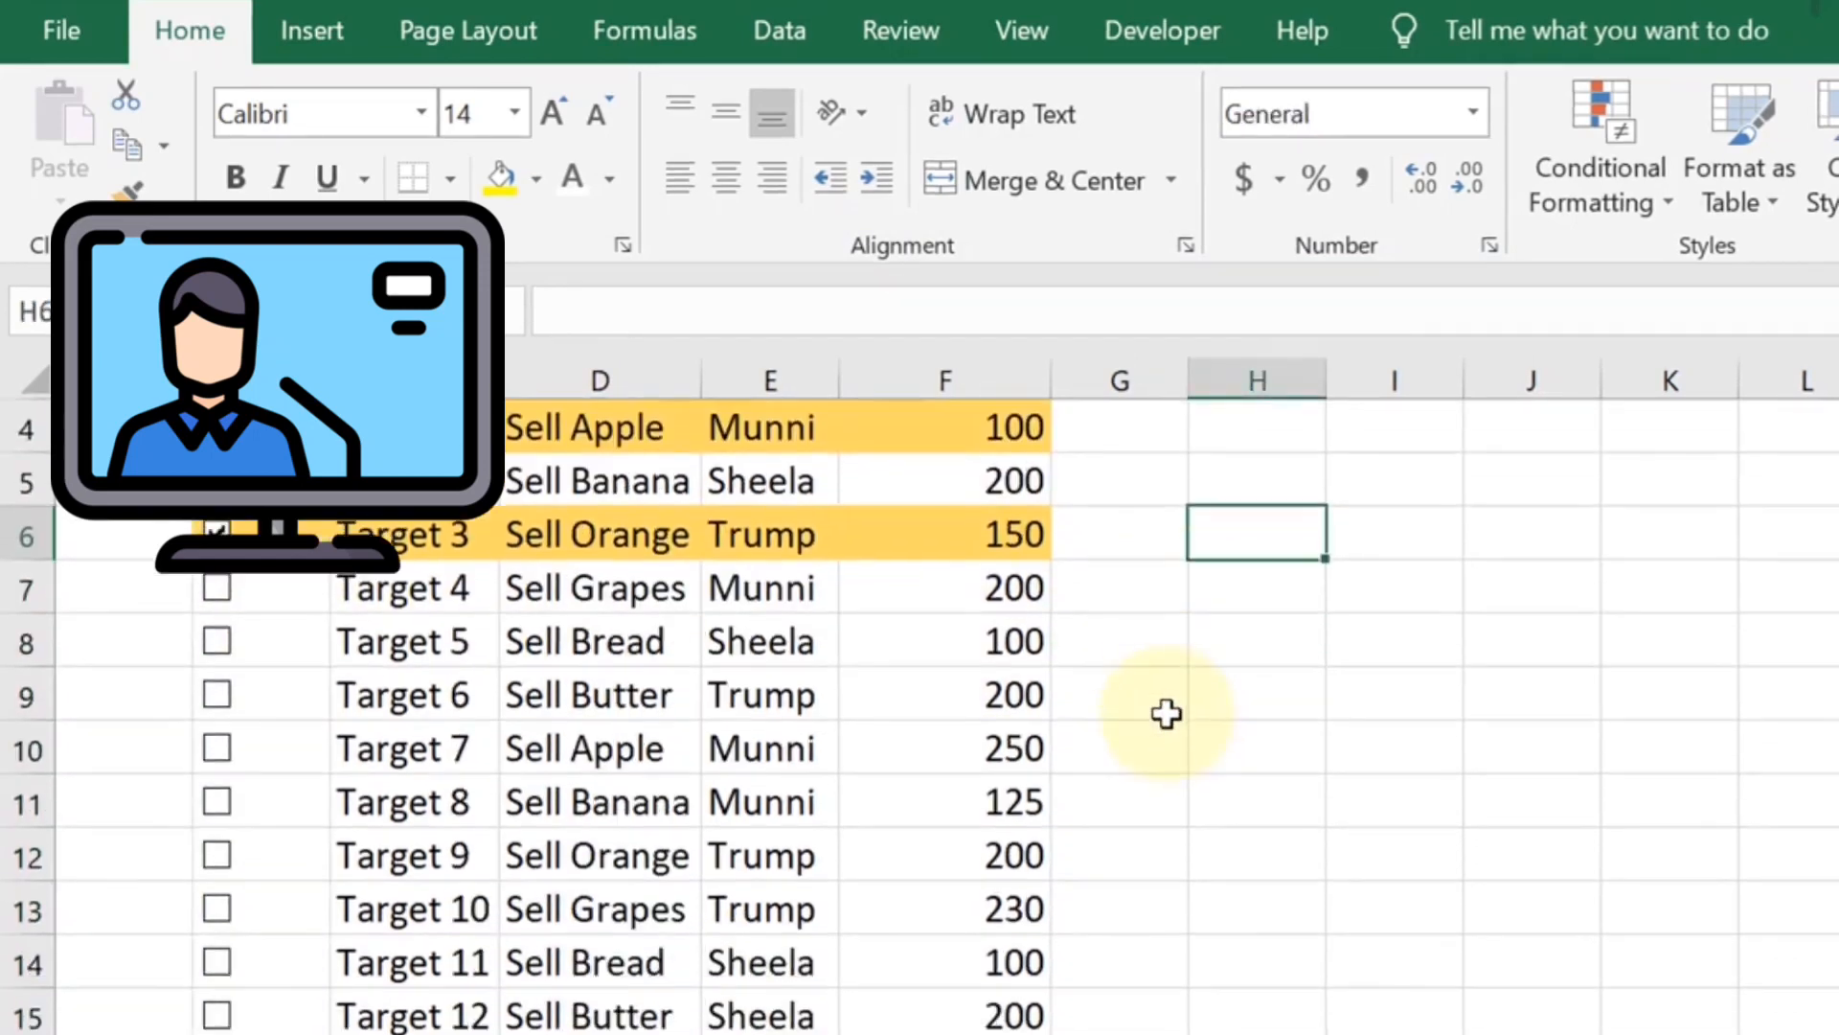
scroll(1112, 645, up, 1)
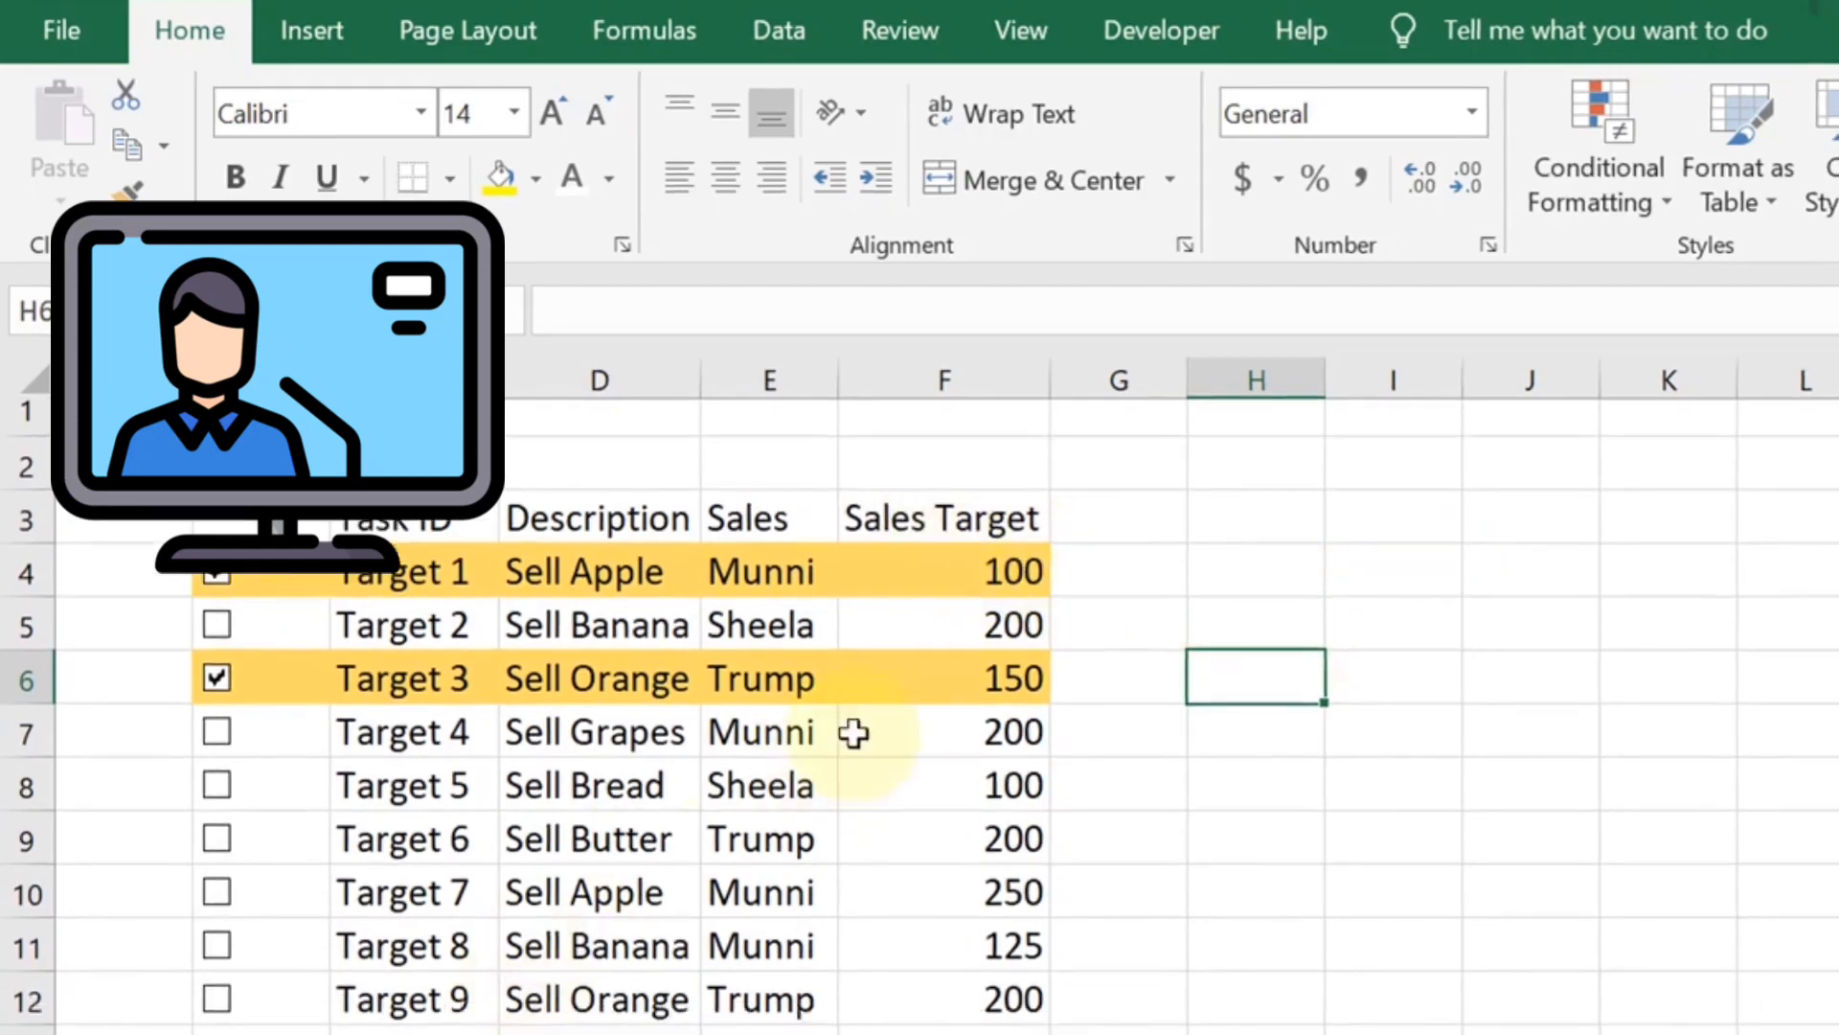
scroll(962, 902, down, 8)
scroll(961, 623, up, 3)
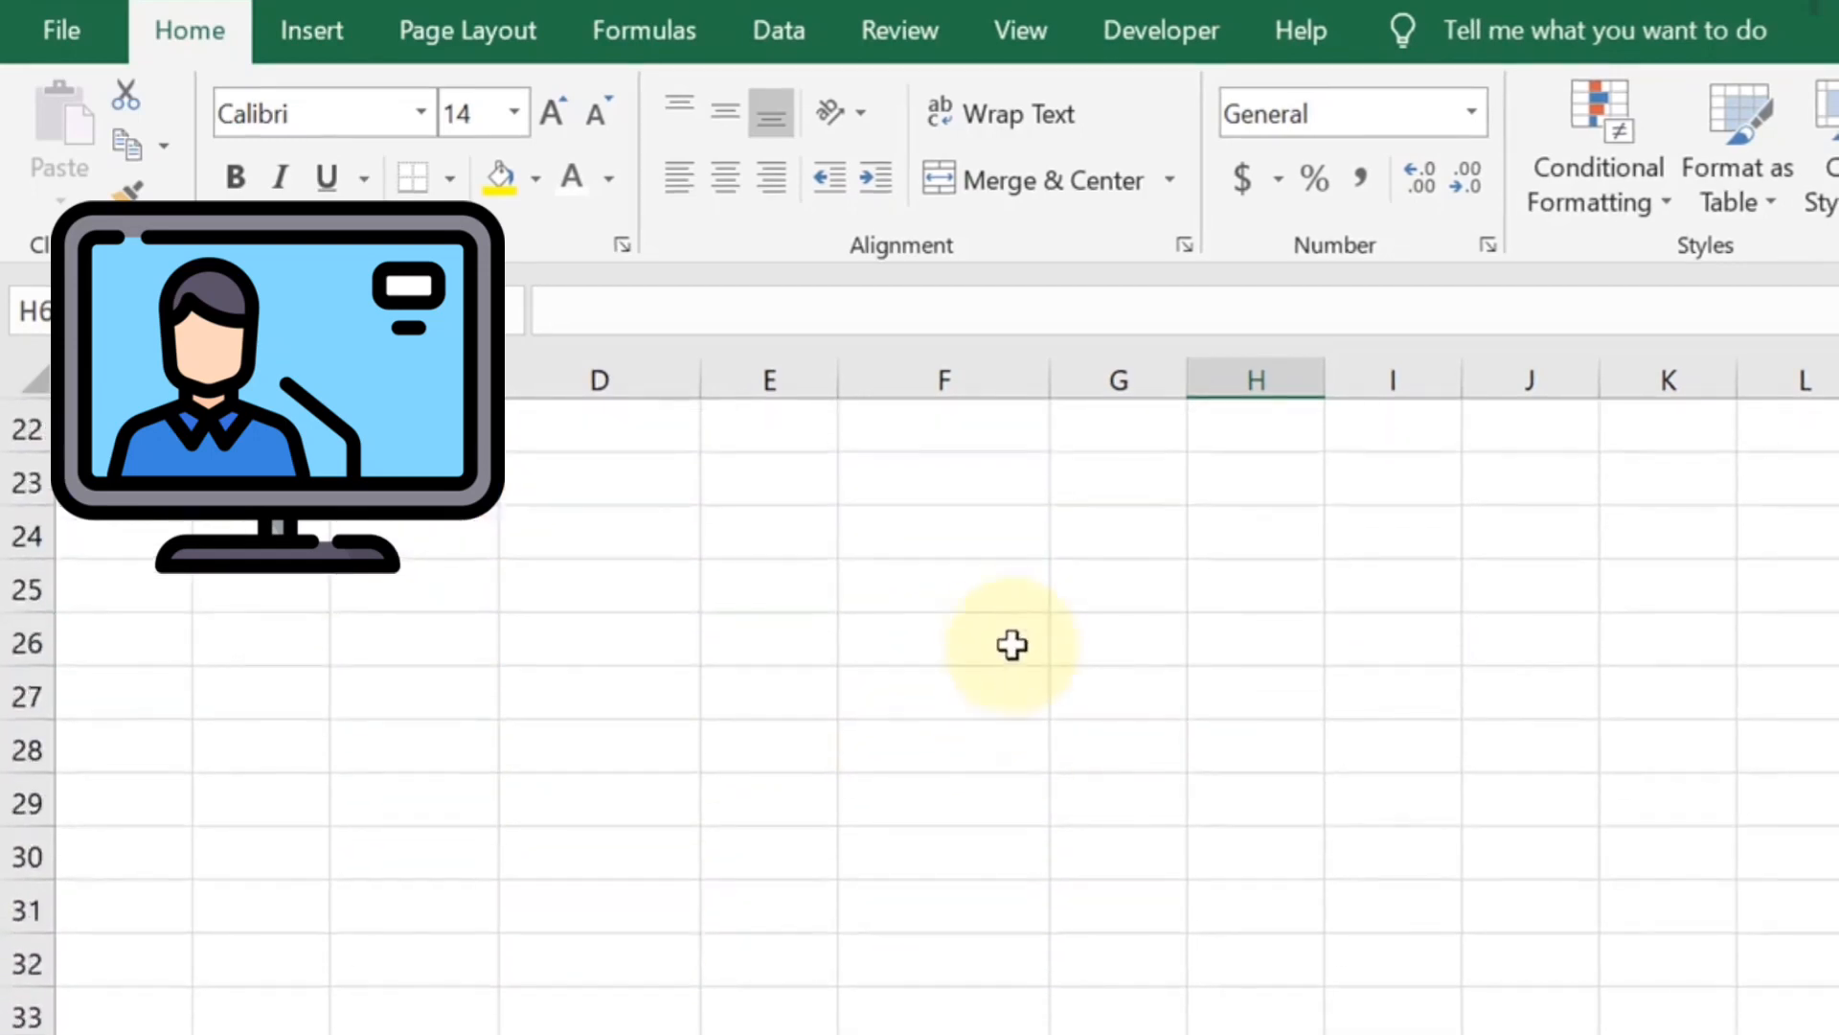
click(977, 762)
scroll(1428, 776, up, 5)
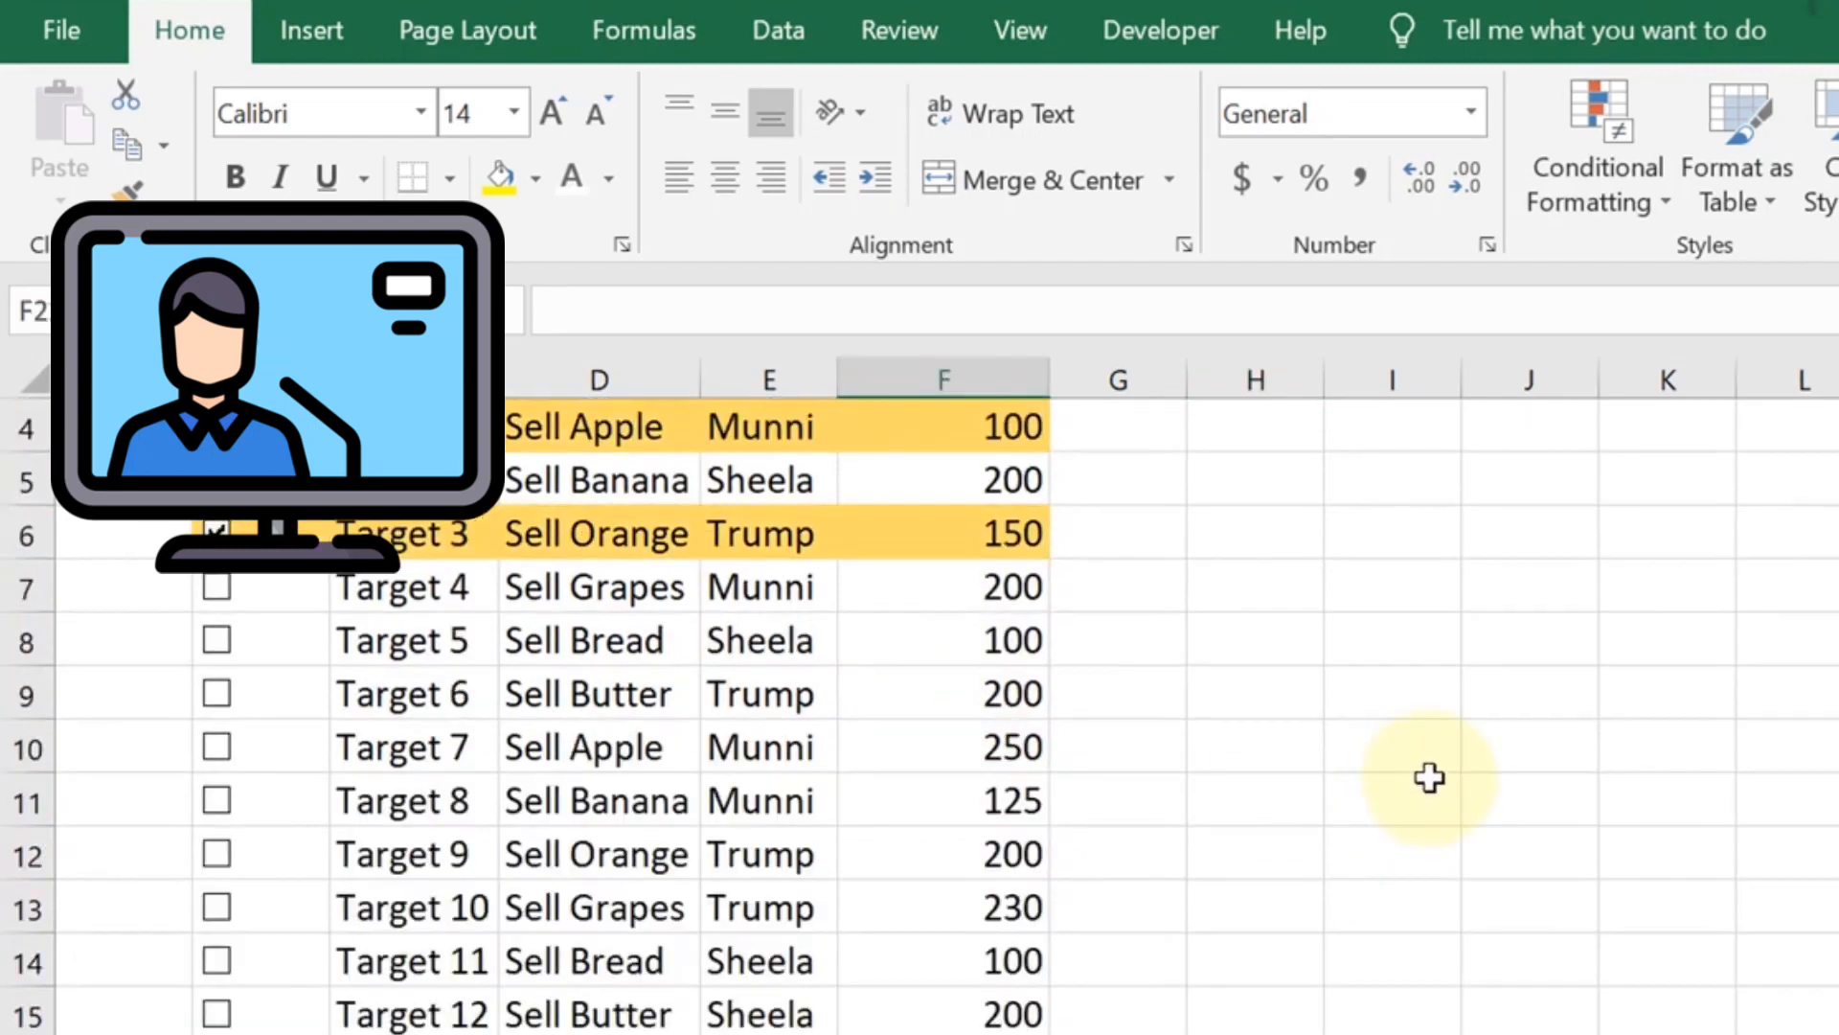
click(1396, 604)
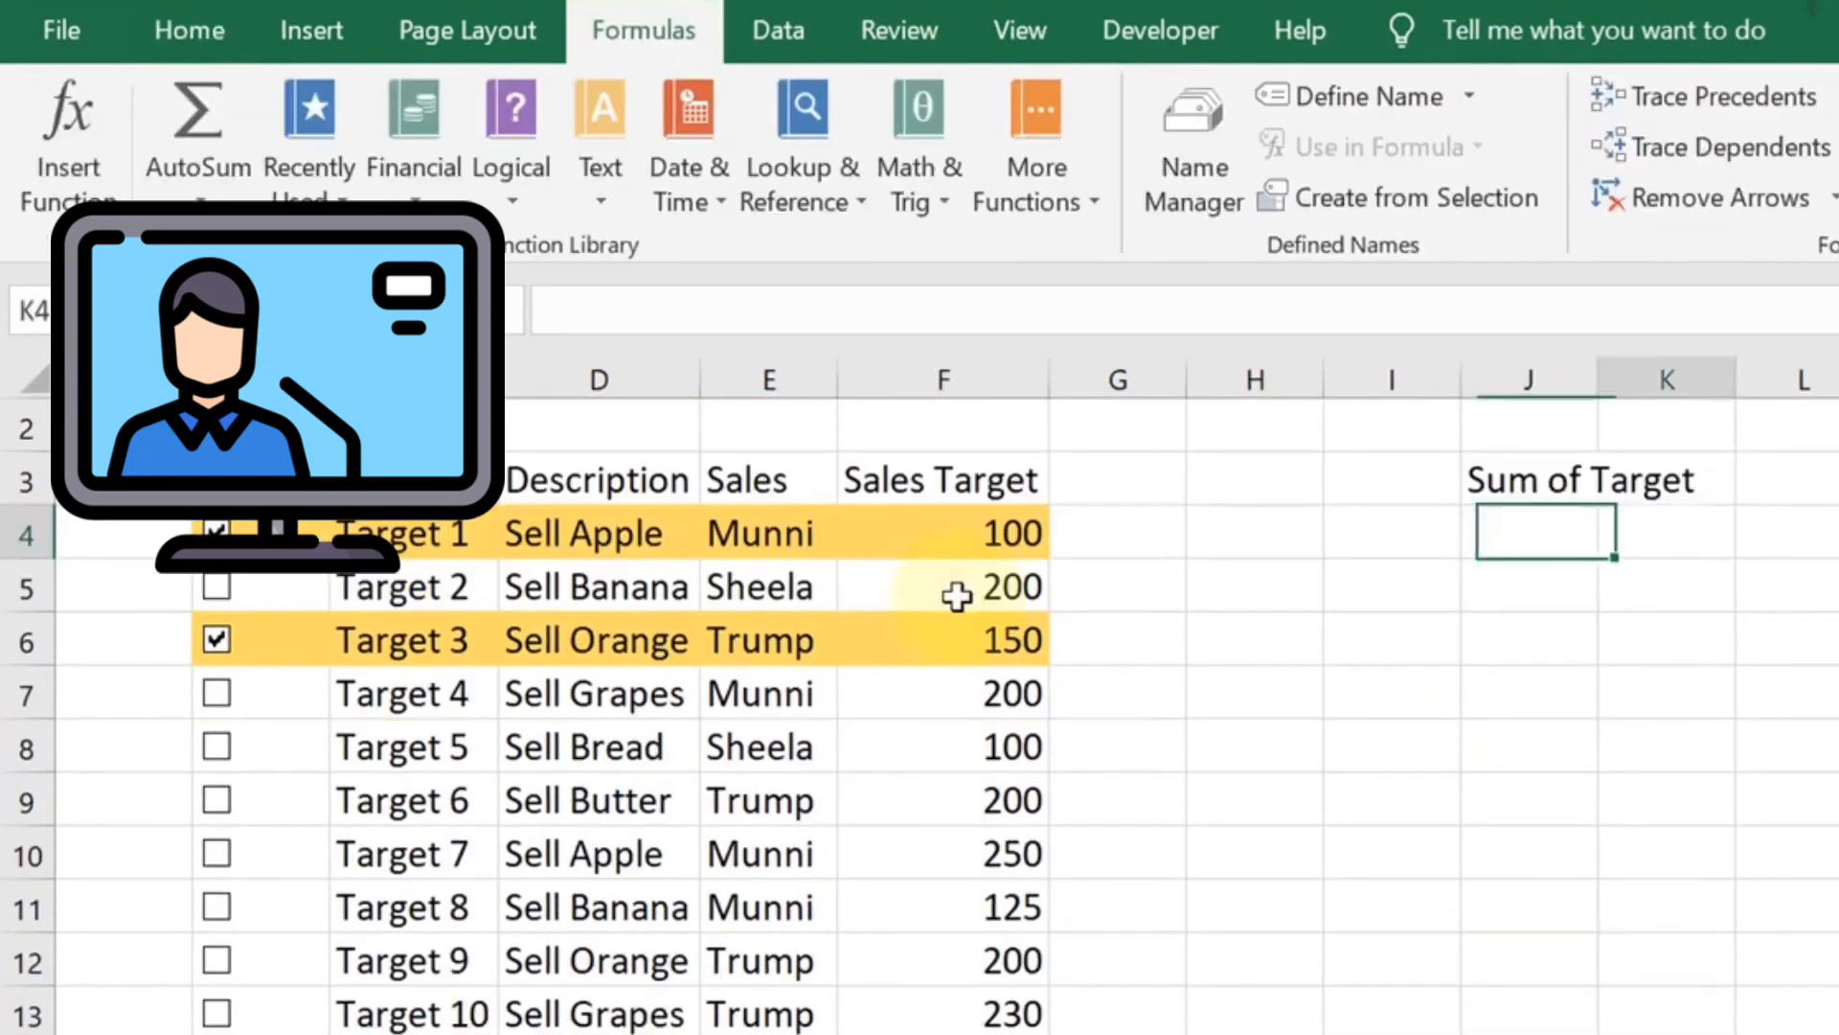
key(Right)
key(Right)
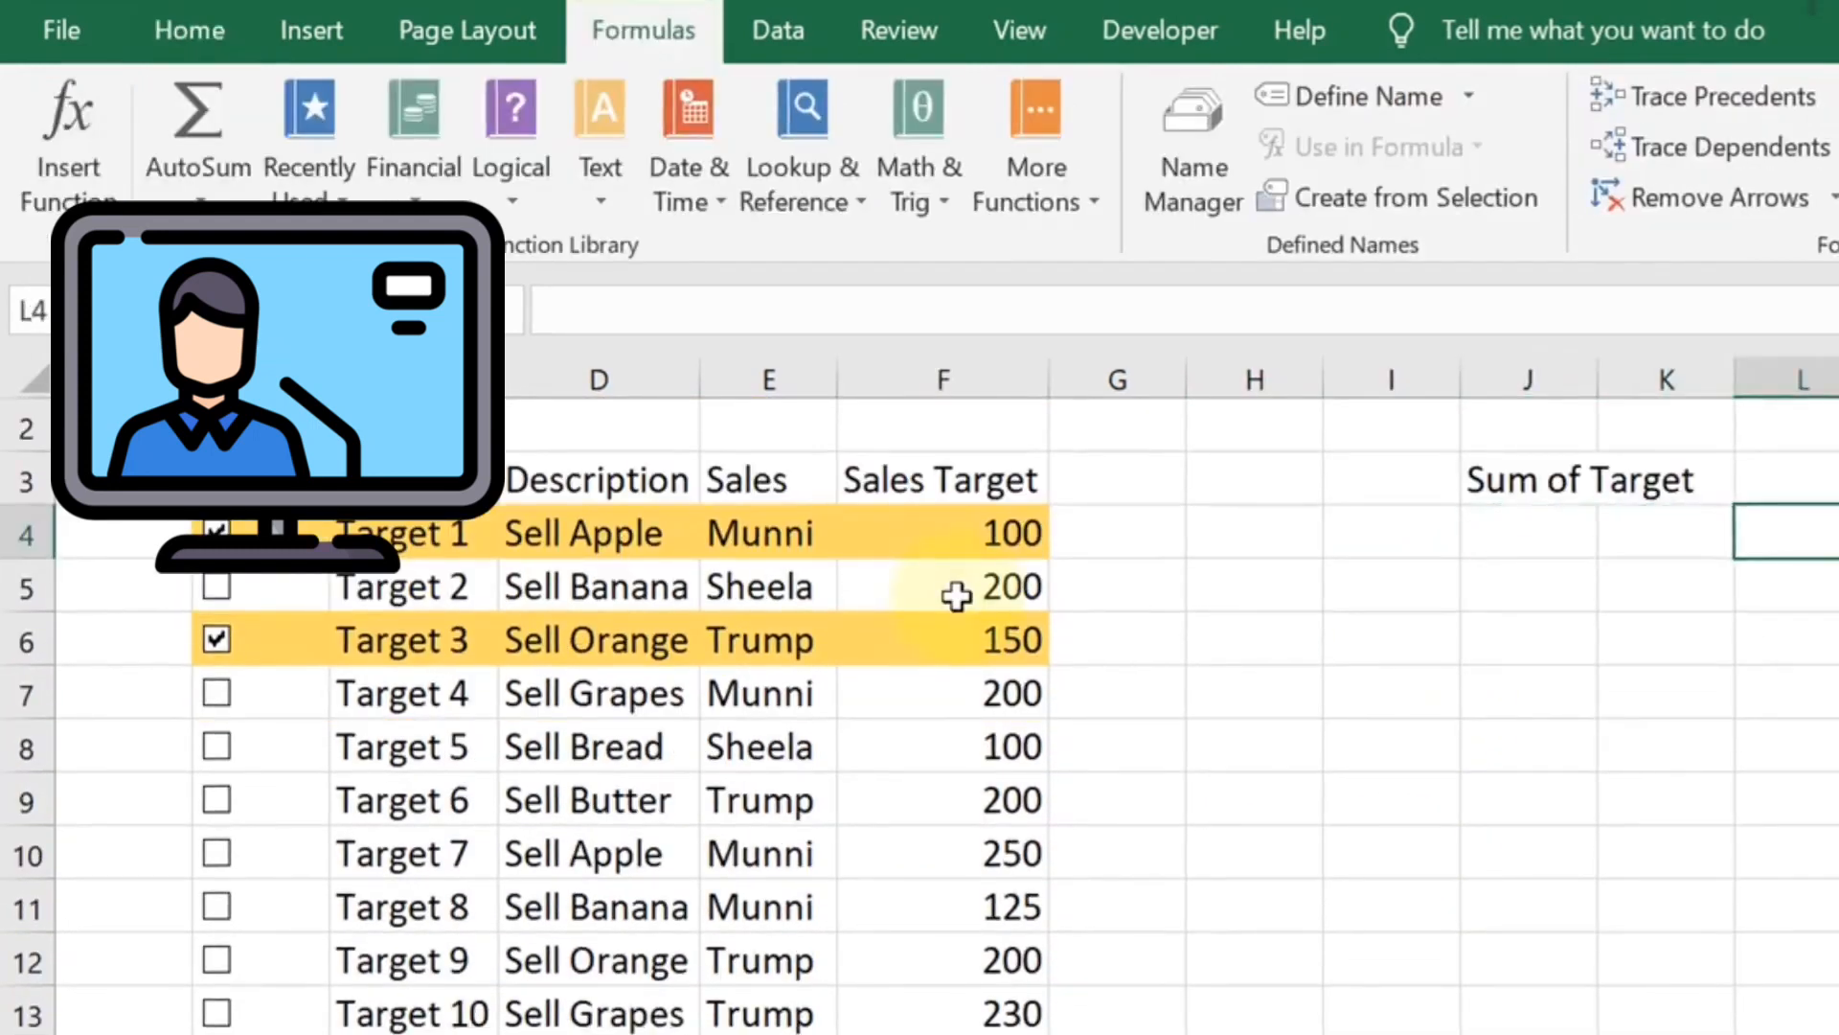
Start a SUMIF formula in J4 with the check box cells B4:B21 as its criteria range
click(1521, 534)
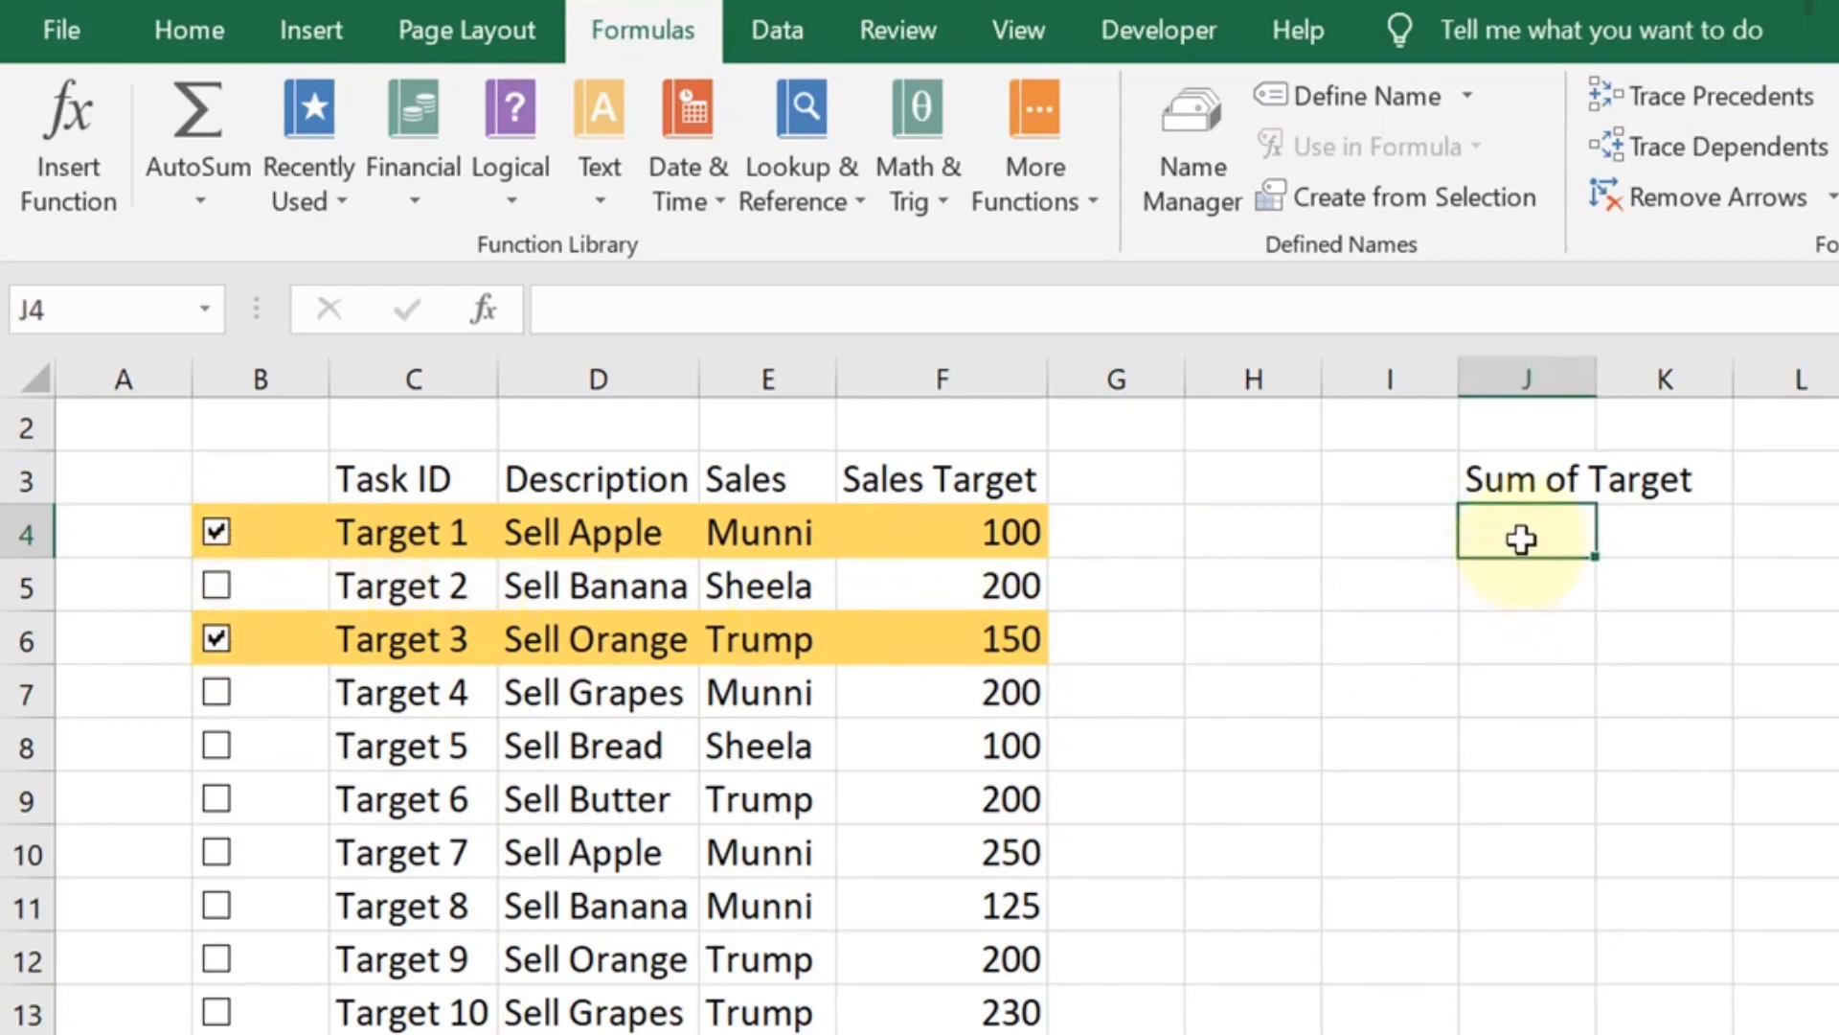
text(=SUM)
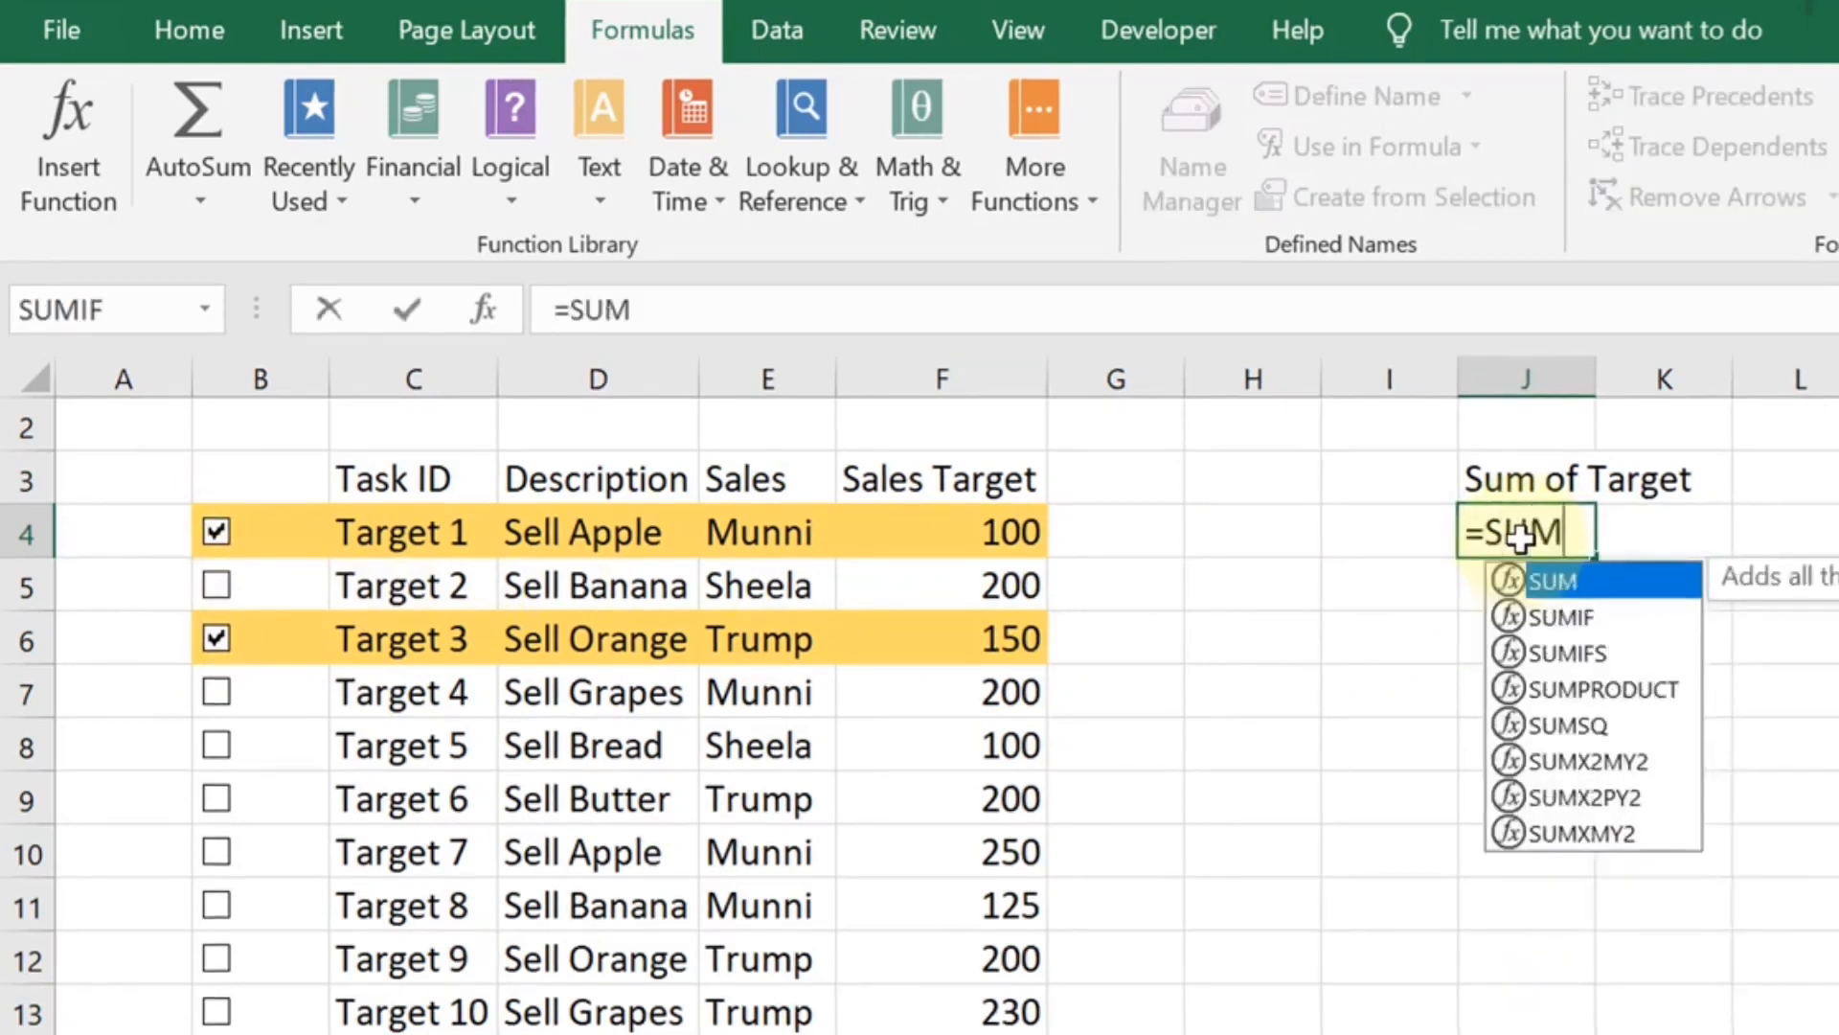
text(IF)
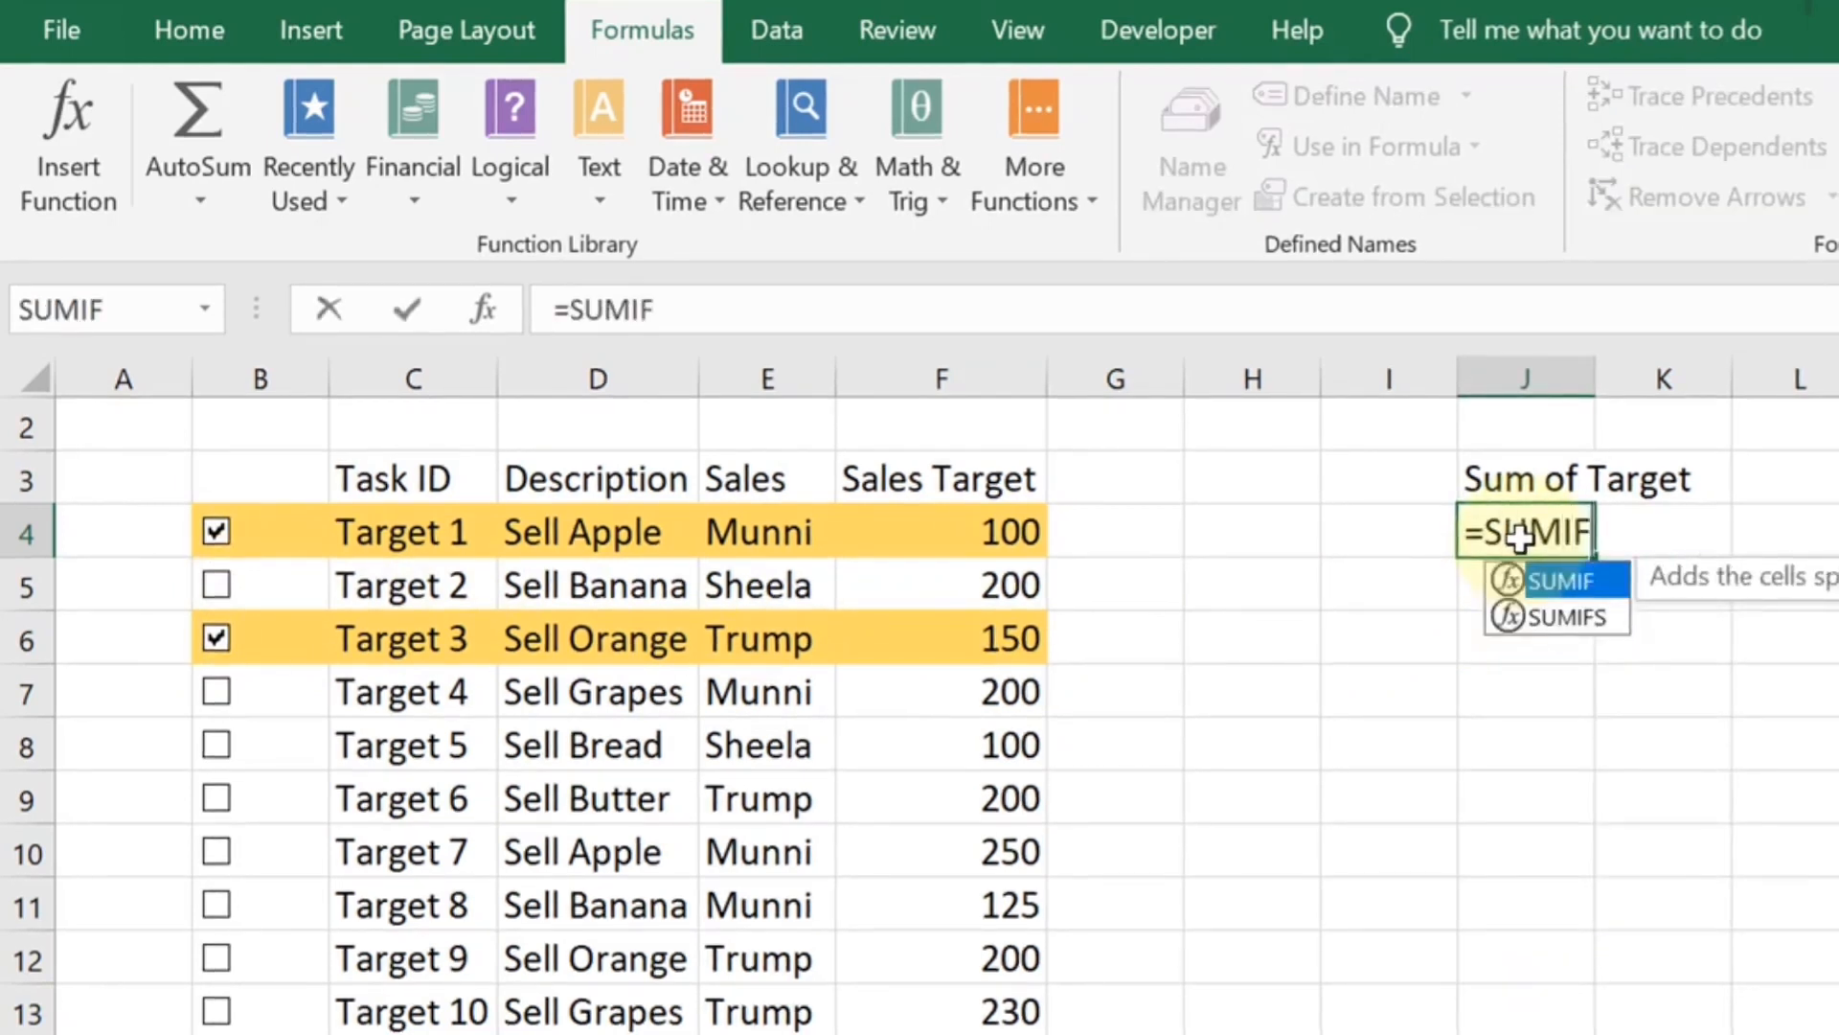
text(()
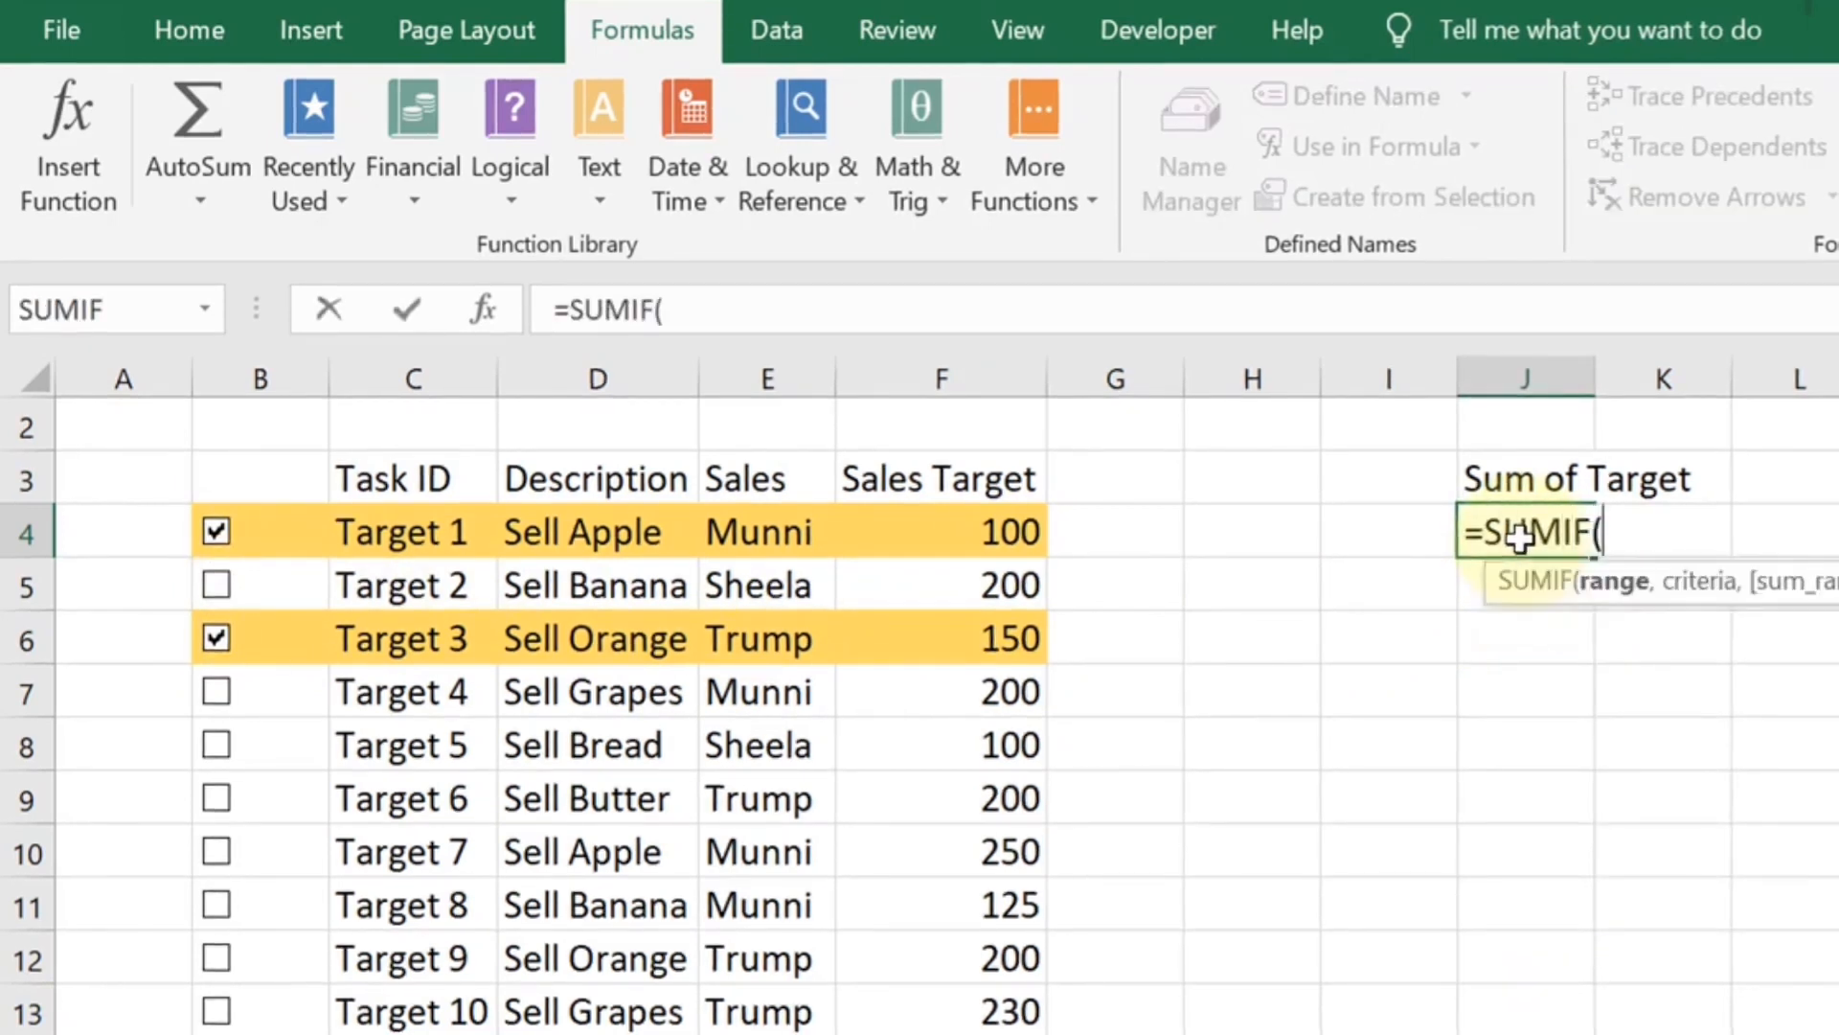
click(291, 482)
key(Down)
key(shift+Down)
key(shift+Down)
key(shift+Down)
key(shift+Down)
key(shift+Down)
key(shift+Down)
key(shift+Down)
key(shift+Down)
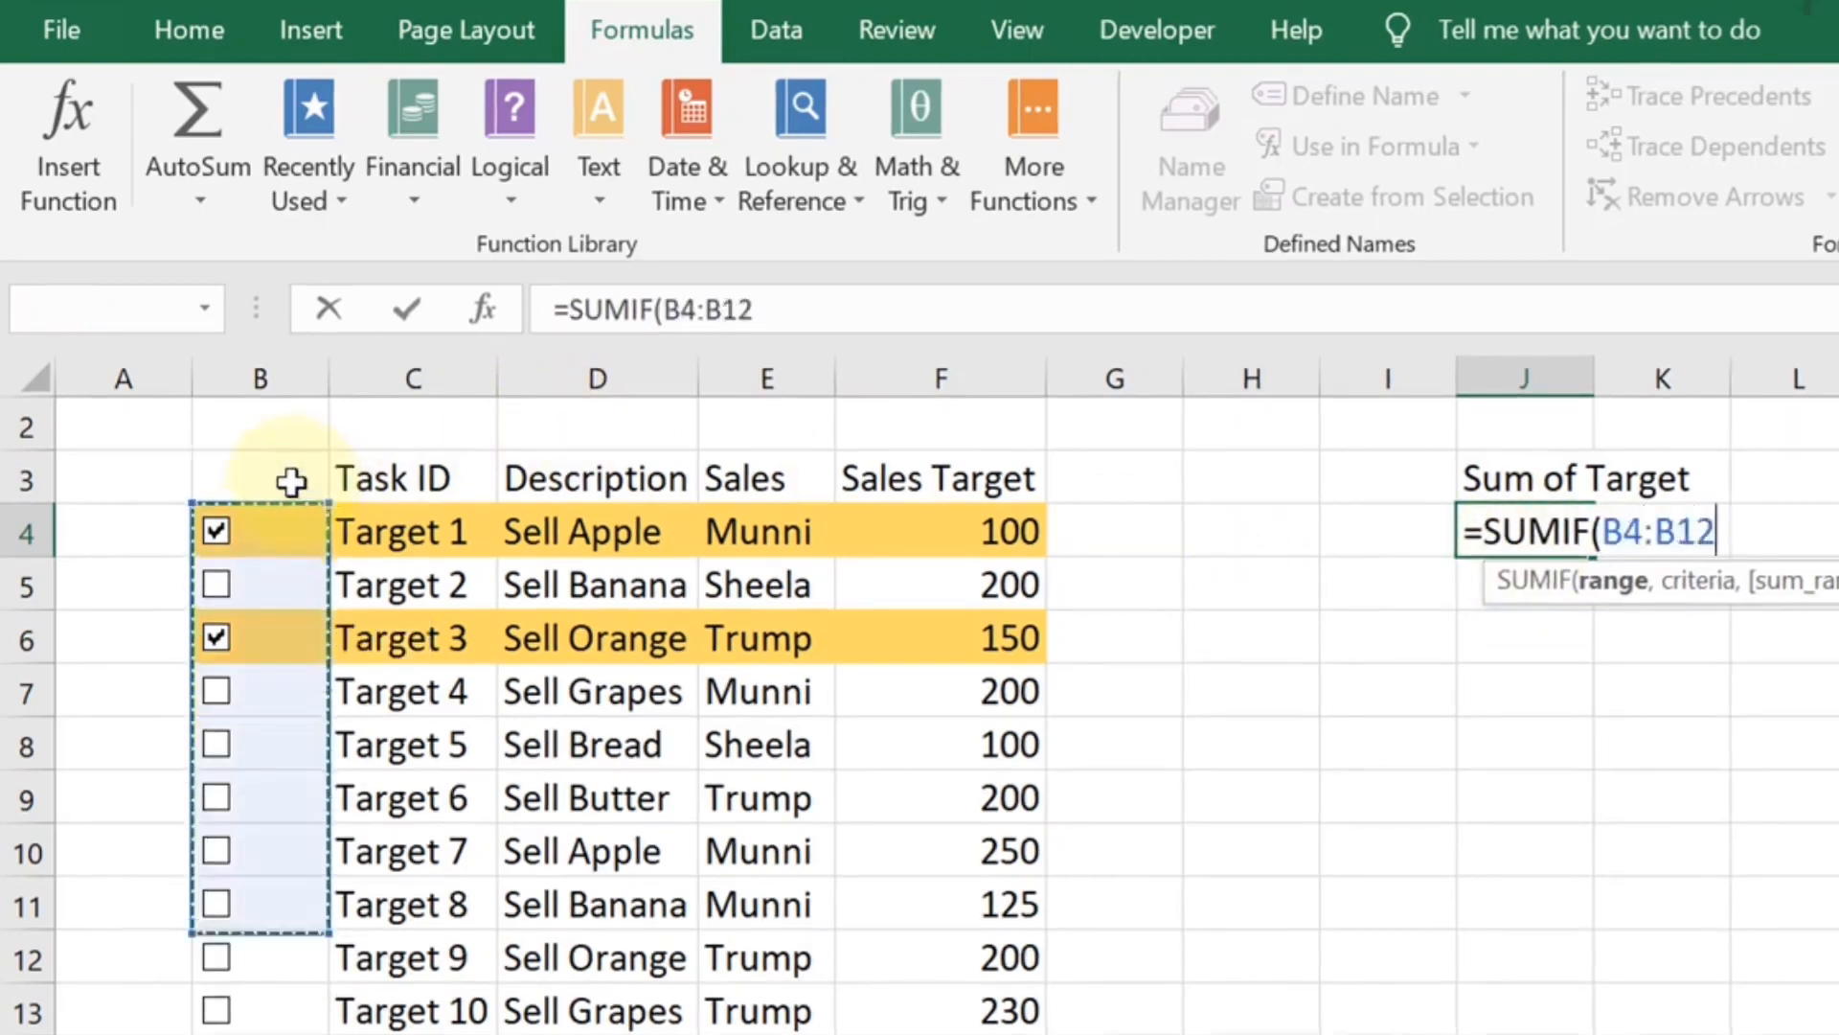
key(shift+Down)
key(shift+Down)
key(shift+Down)
key(shift+Down)
key(shift+Down)
key(shift+Down)
key(shift+Down)
key(shift+Down)
key(shift+Down)
key(shift+Down)
key(shift+Down)
key(shift+Up)
key(shift+Up)
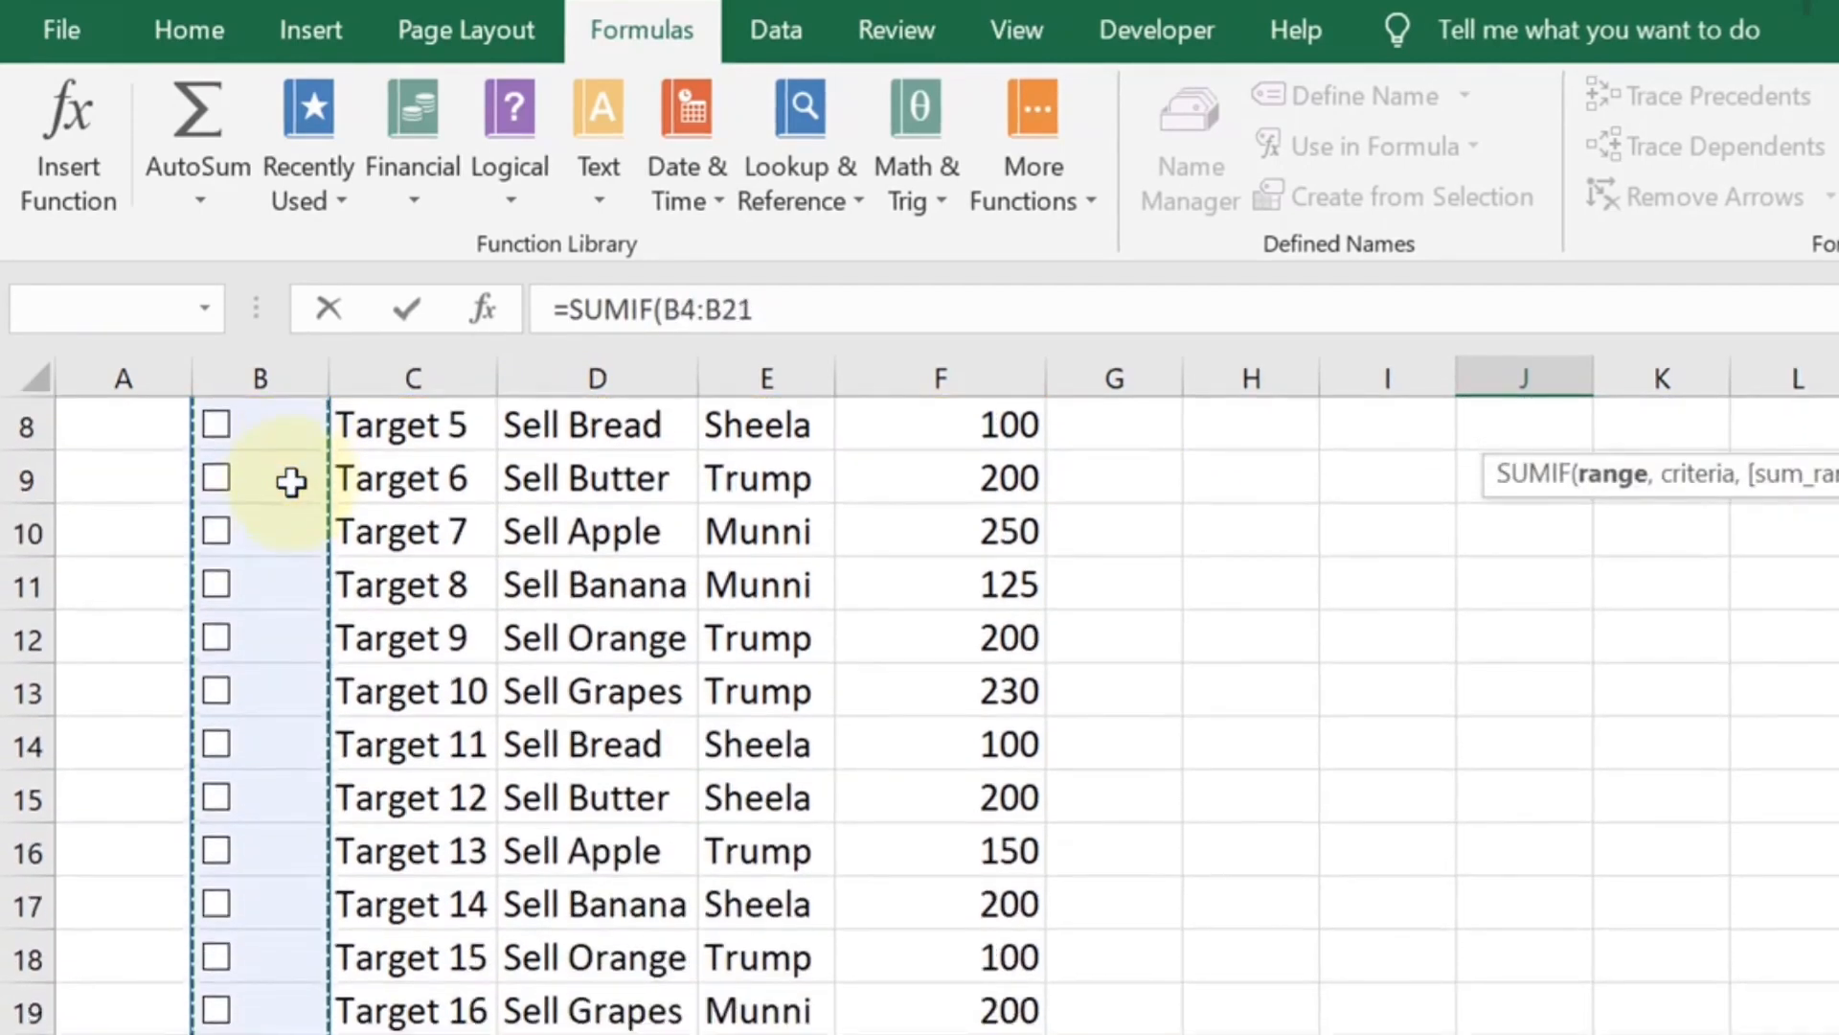
text(,)
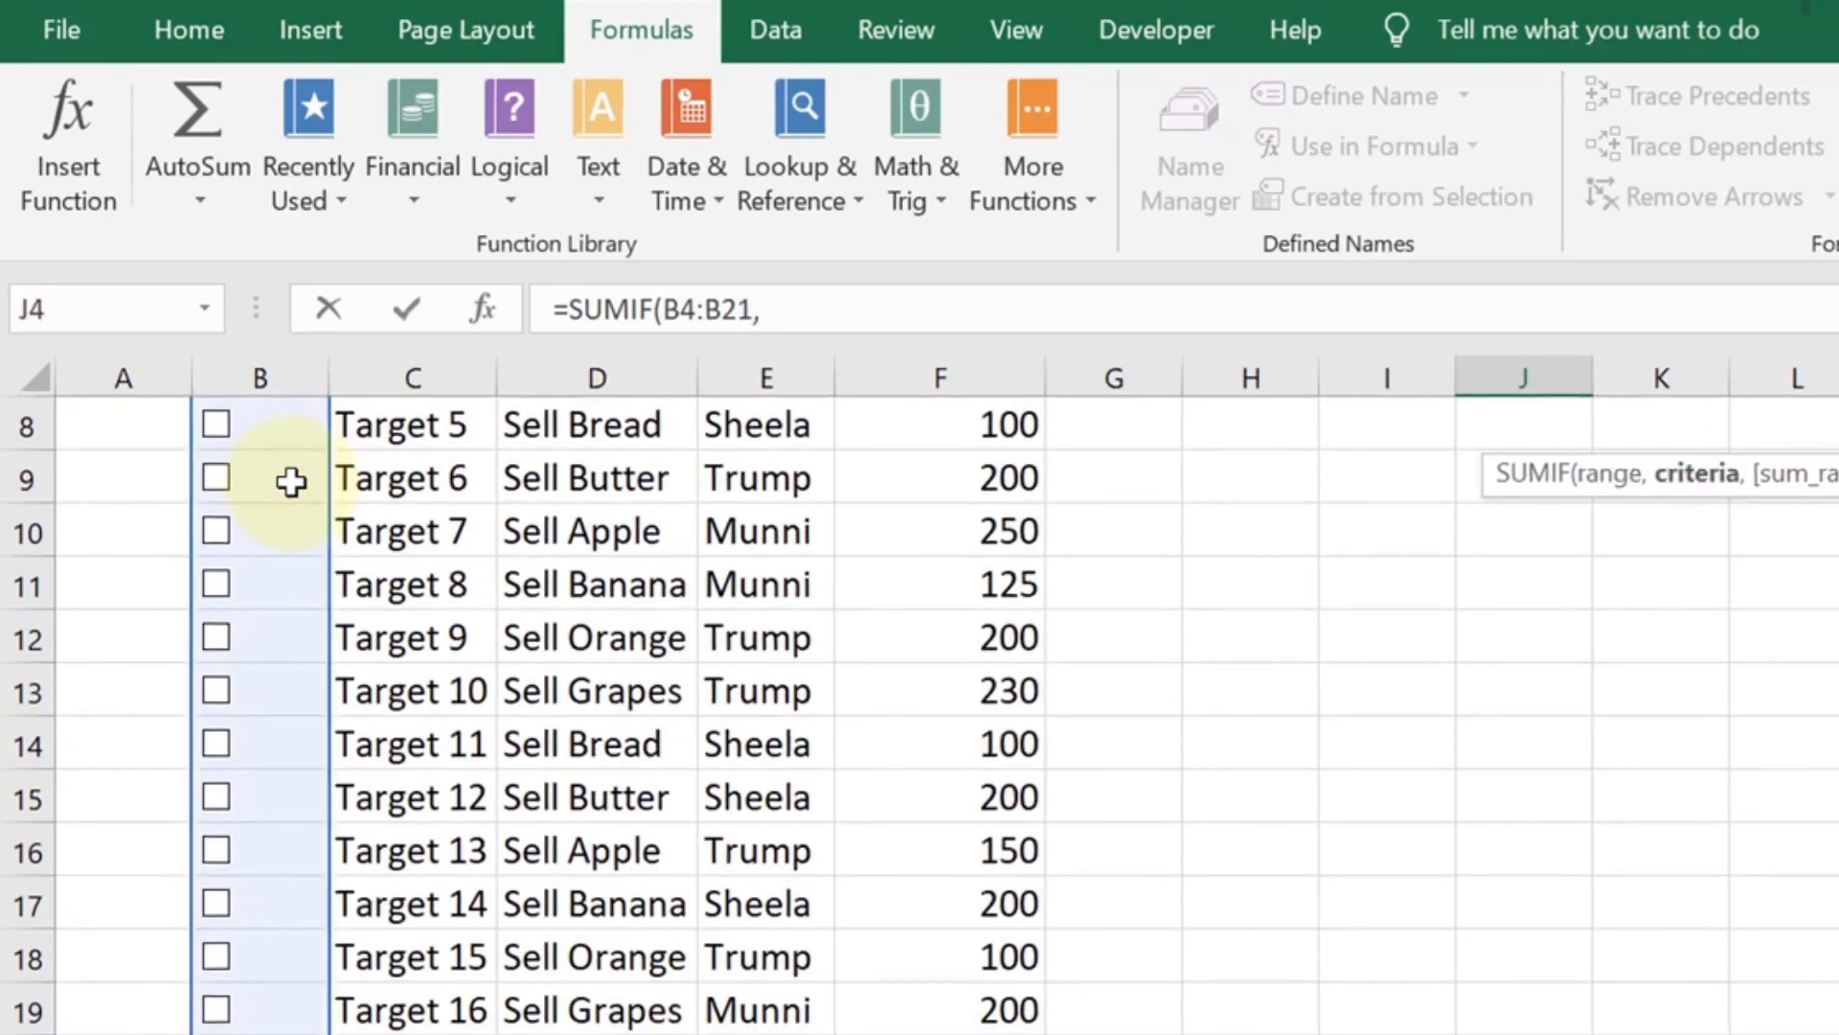
Complete the SUMIF formula with the criterion TRUE and the sum range F4:F21
text(TR)
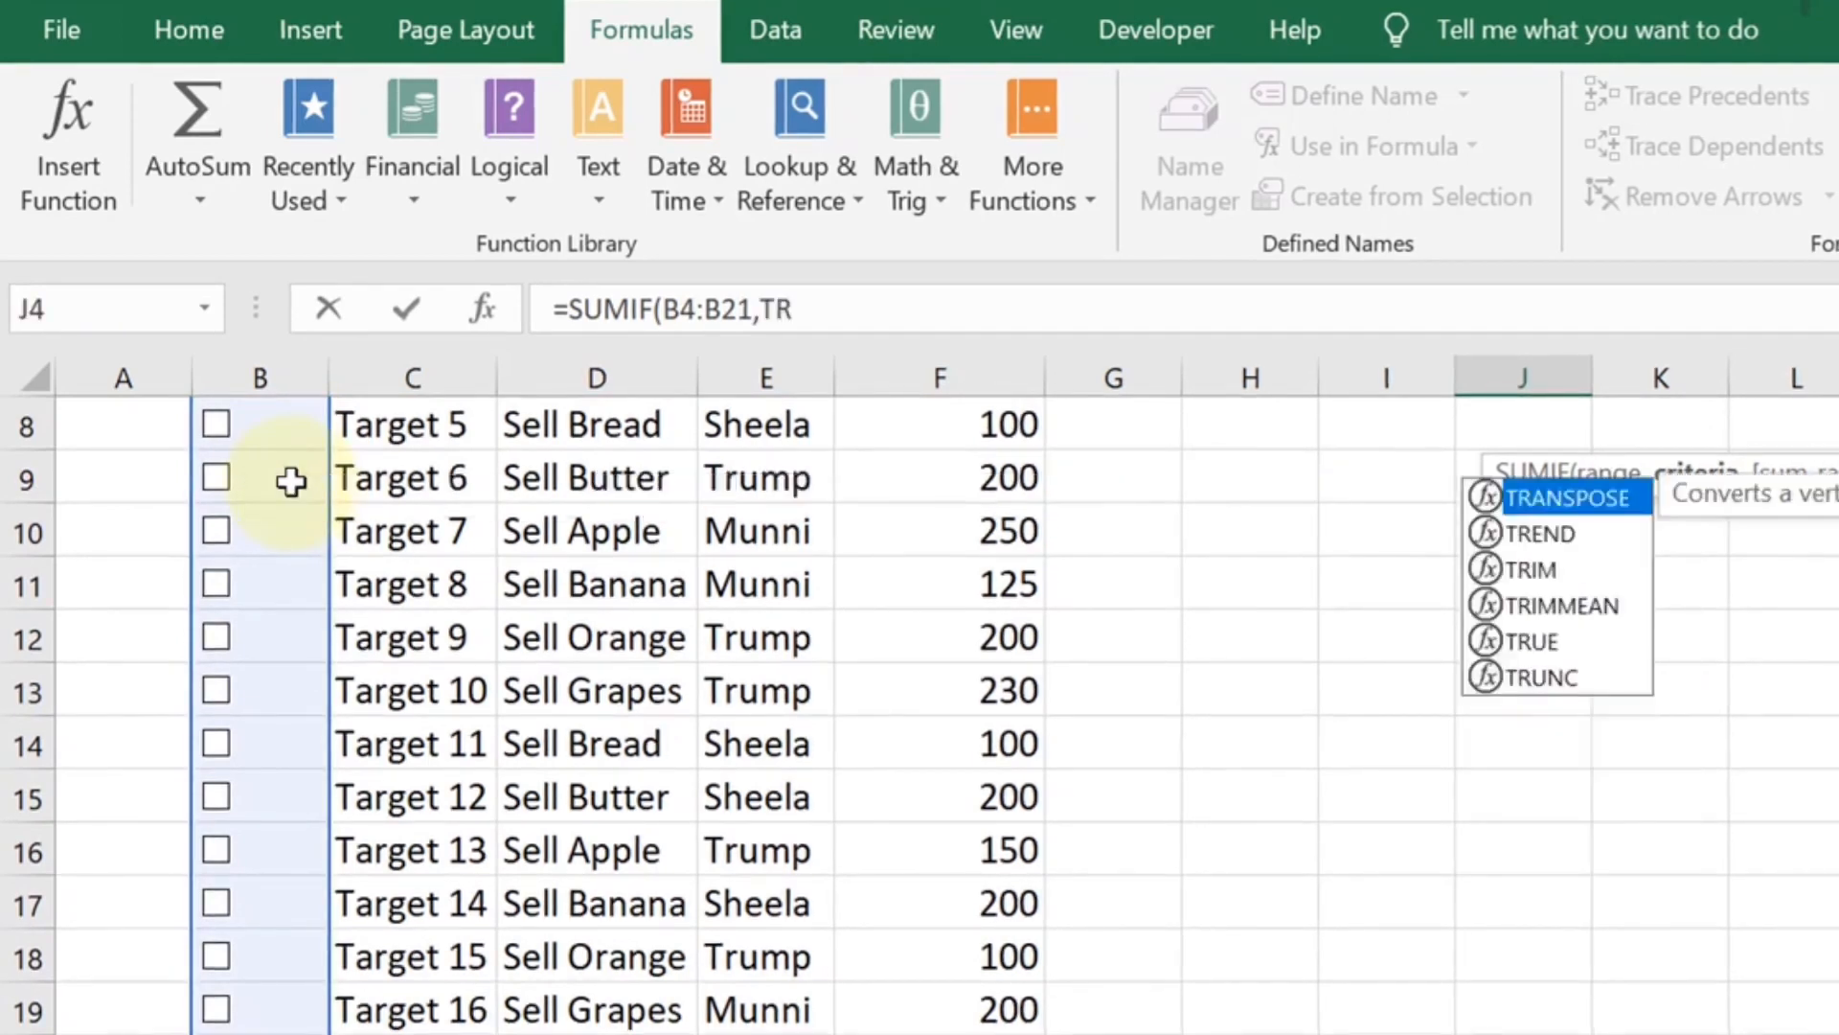
text(UE,)
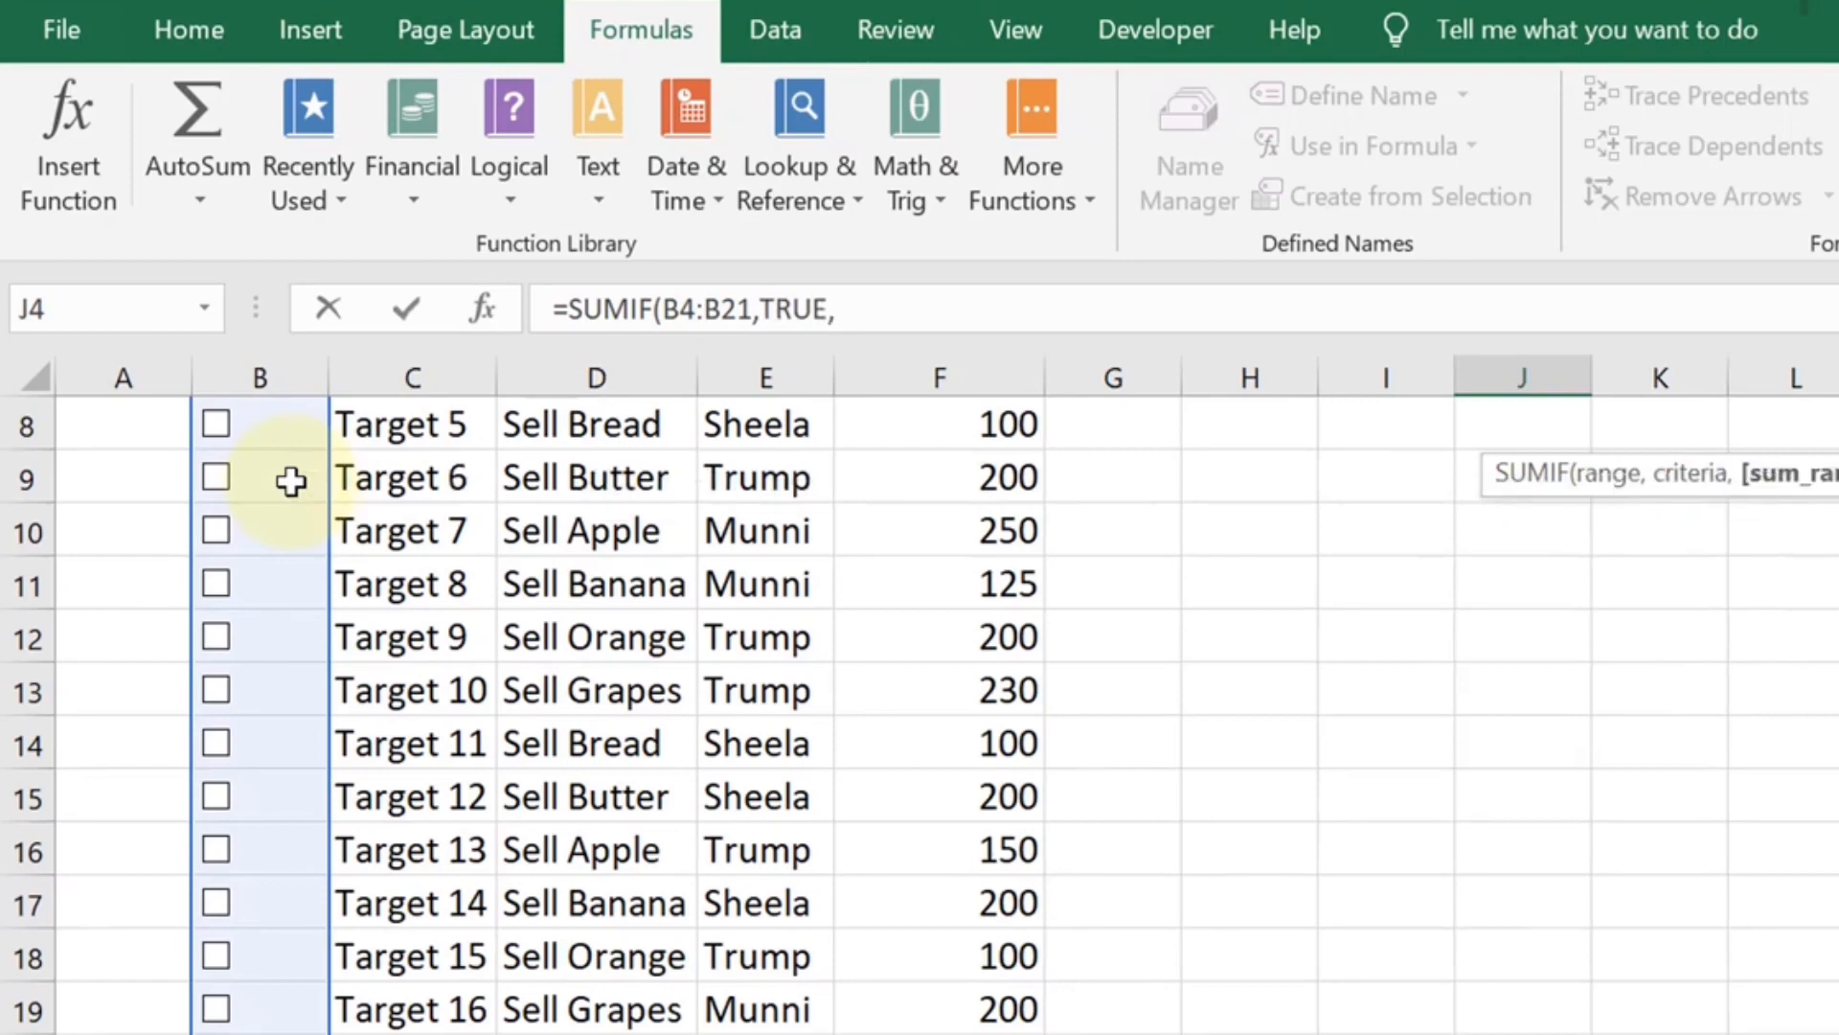
scroll(1454, 801, up, 3)
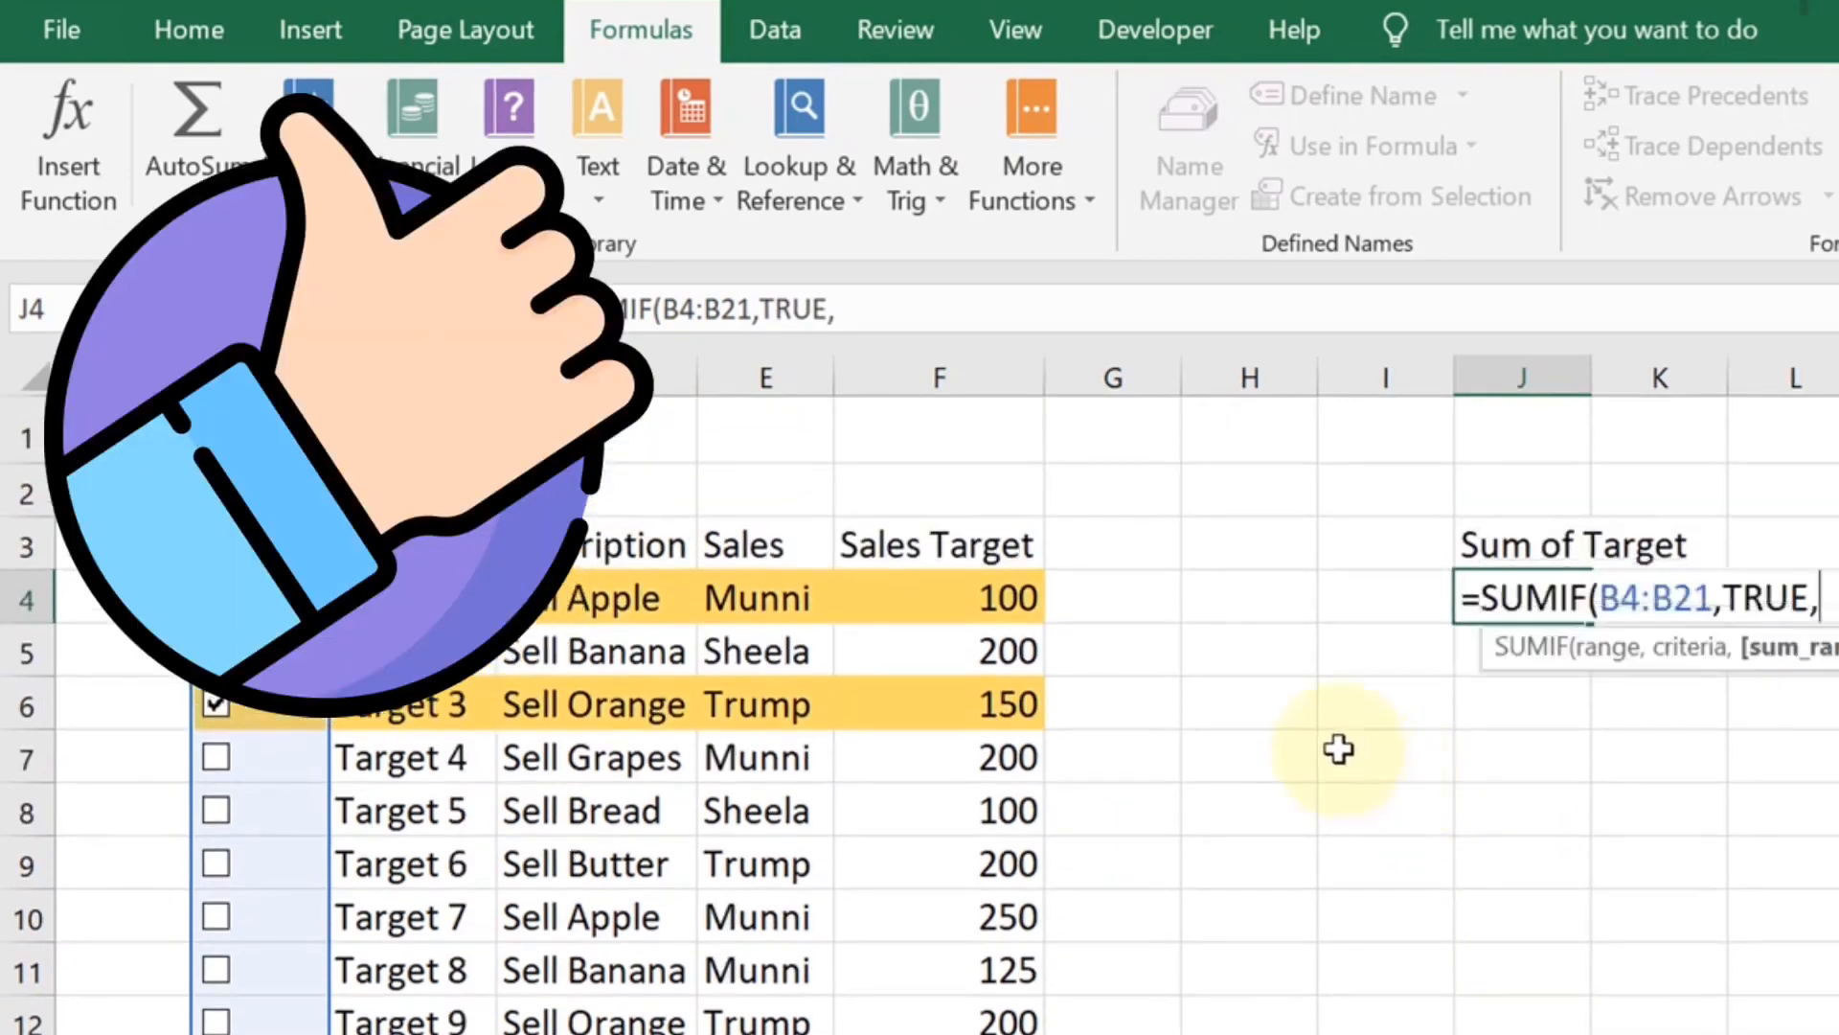
click(984, 599)
key(shift+Down)
key(shift+Down)
key(shift+Down)
key(shift+Down)
key(shift+Down)
key(shift+Down)
key(shift+Down)
key(shift+Down)
key(shift+Down)
key(shift+Down)
key(shift+Down)
key(shift+Down)
key(shift+Down)
key(shift+Down)
key(shift+Down)
key(shift+Down)
key(shift+Down)
key(shift+Down)
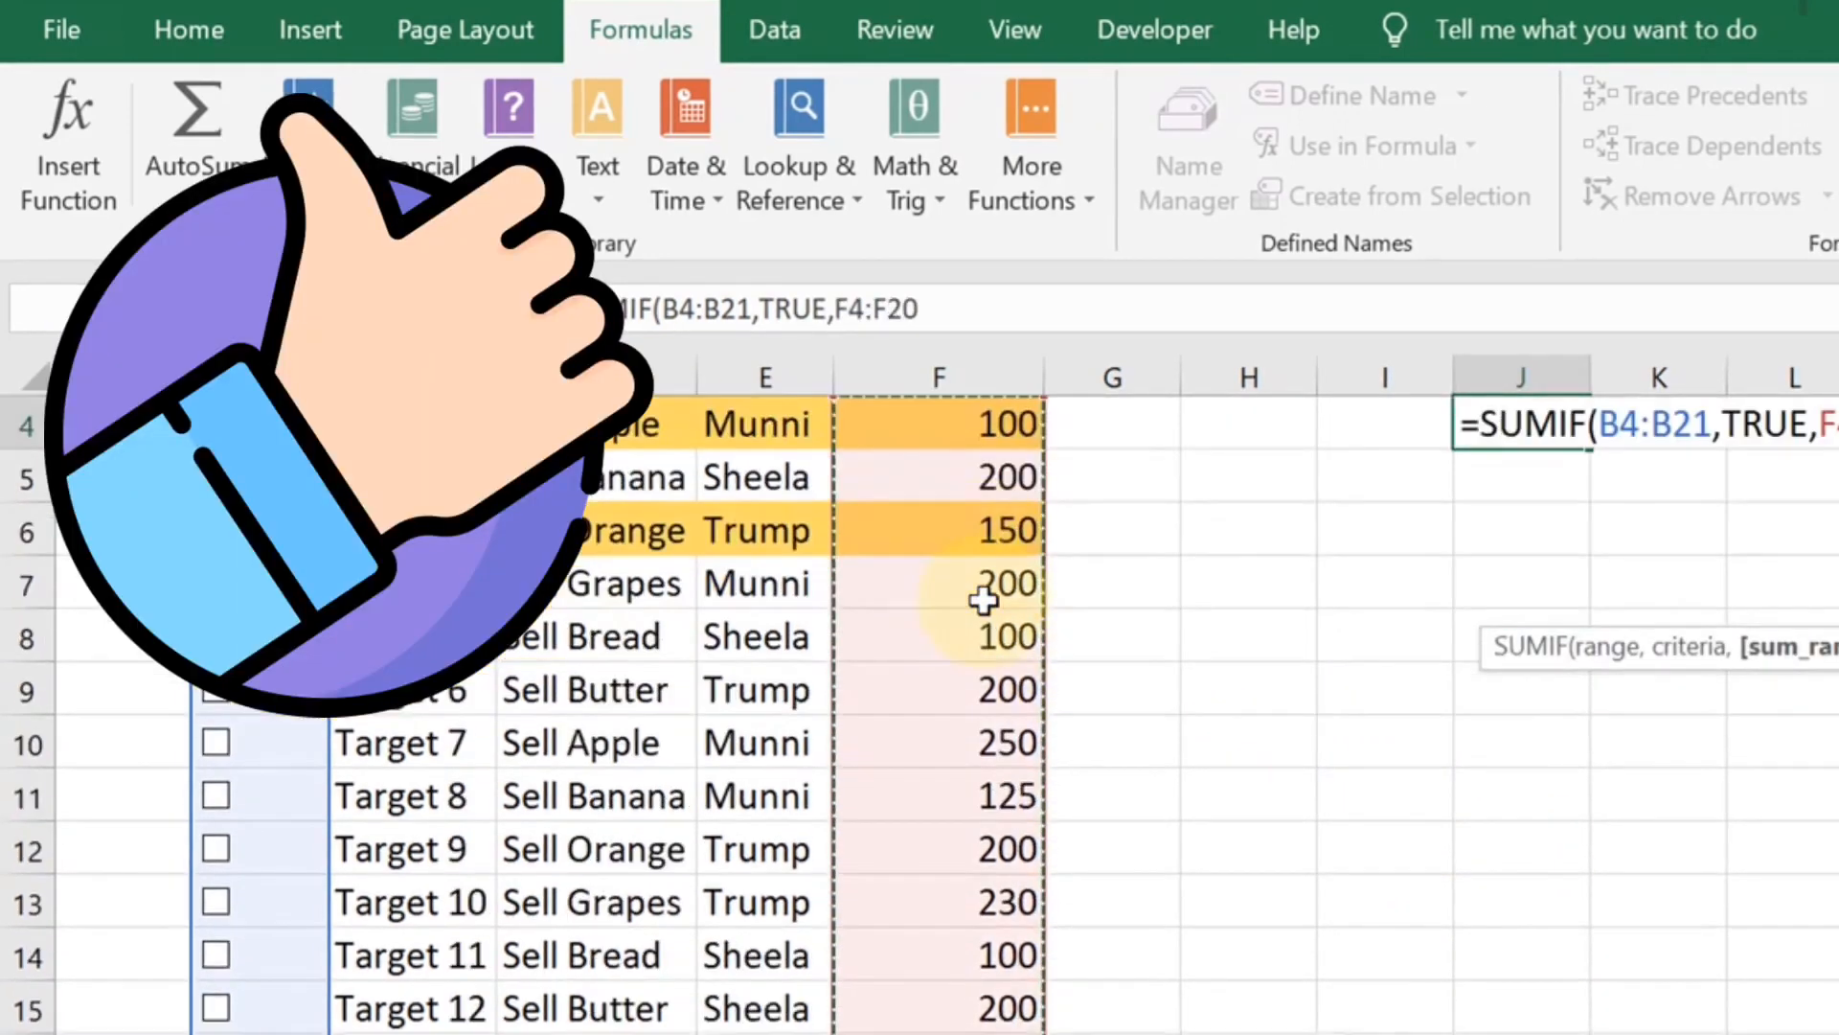
key(shift+Up)
key(shift+Up)
key(shift+Down)
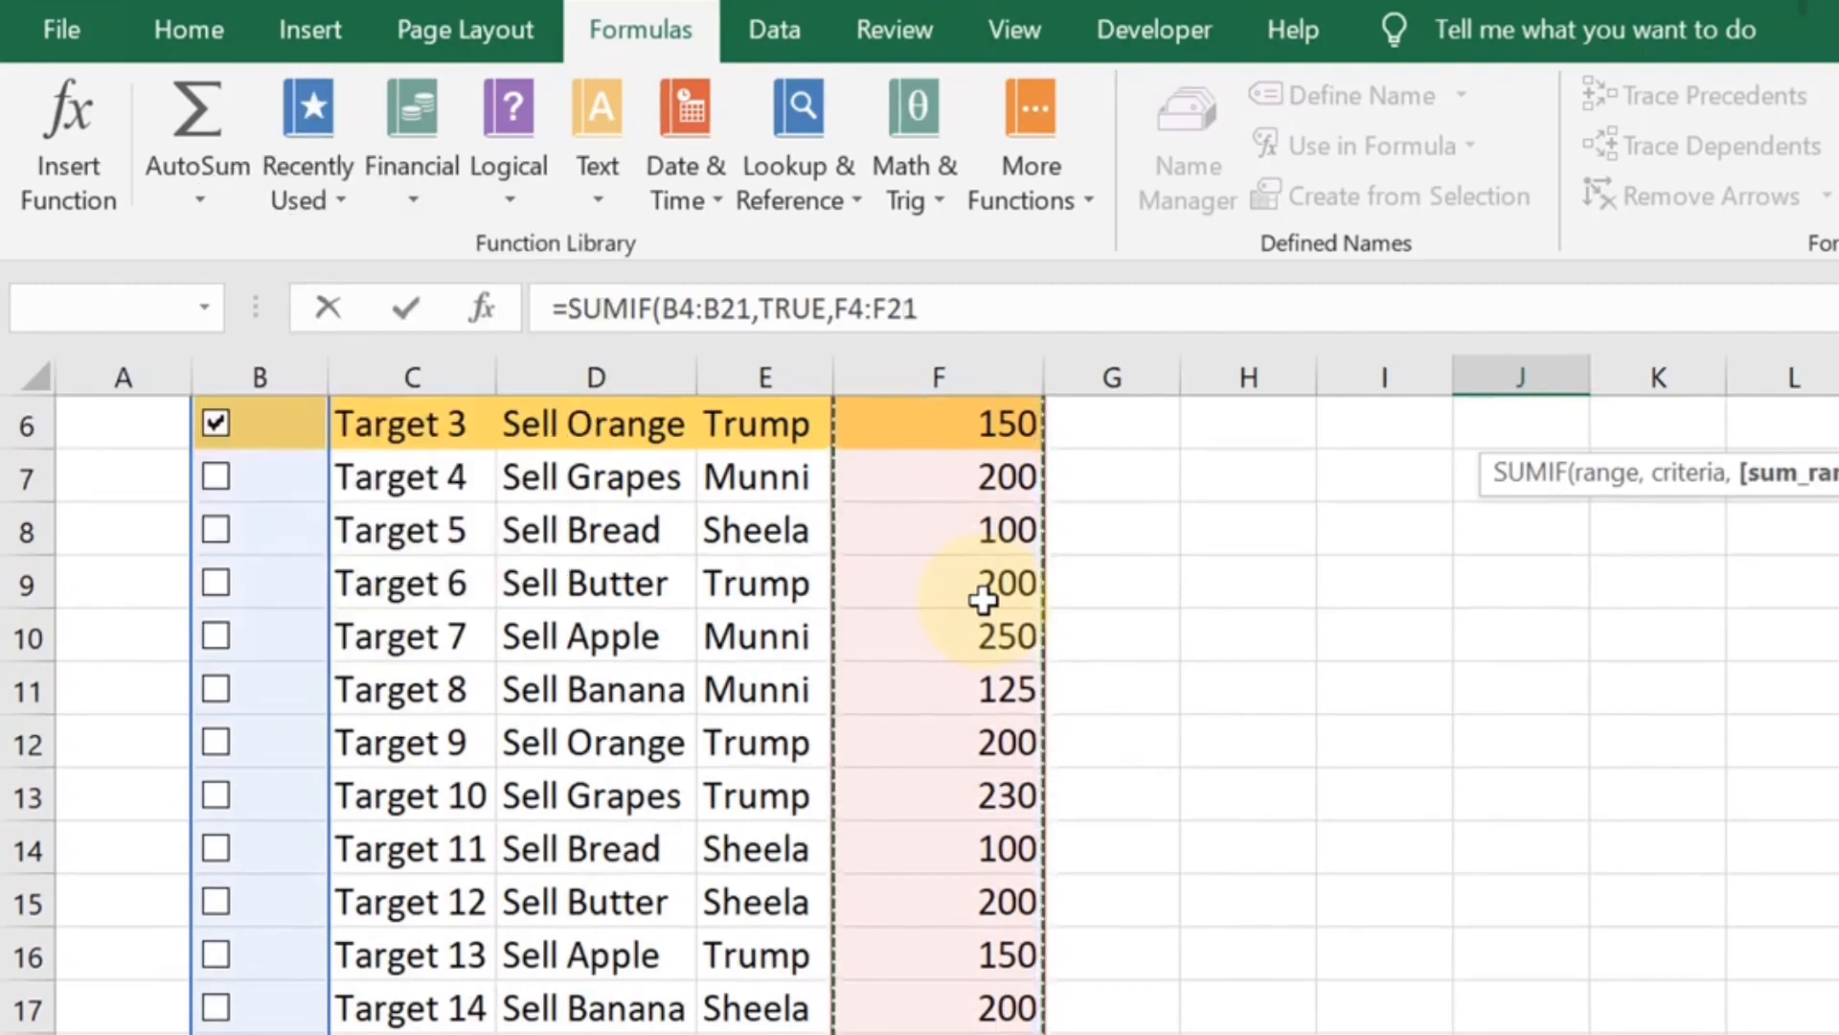
text())
key(Return)
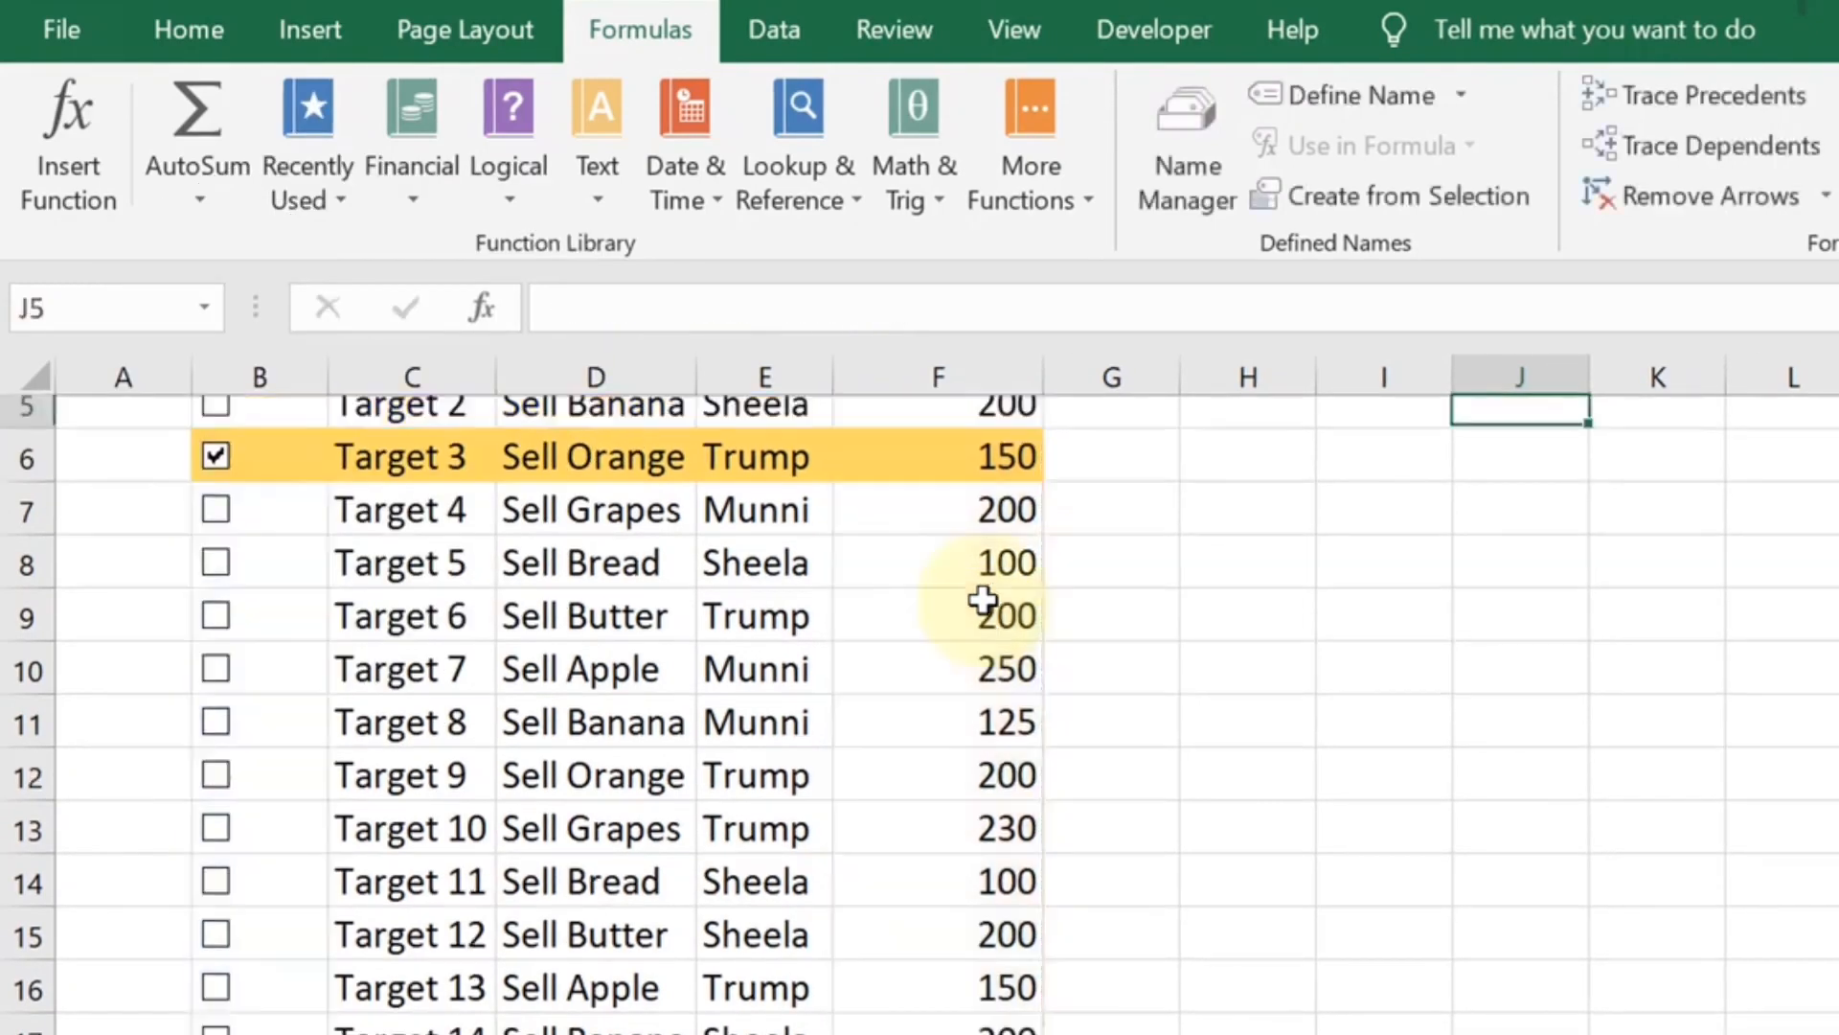
Select the sum in J4 and tick the Target 5 check box to test the formula
key(Up)
scroll(983, 599, up, 1)
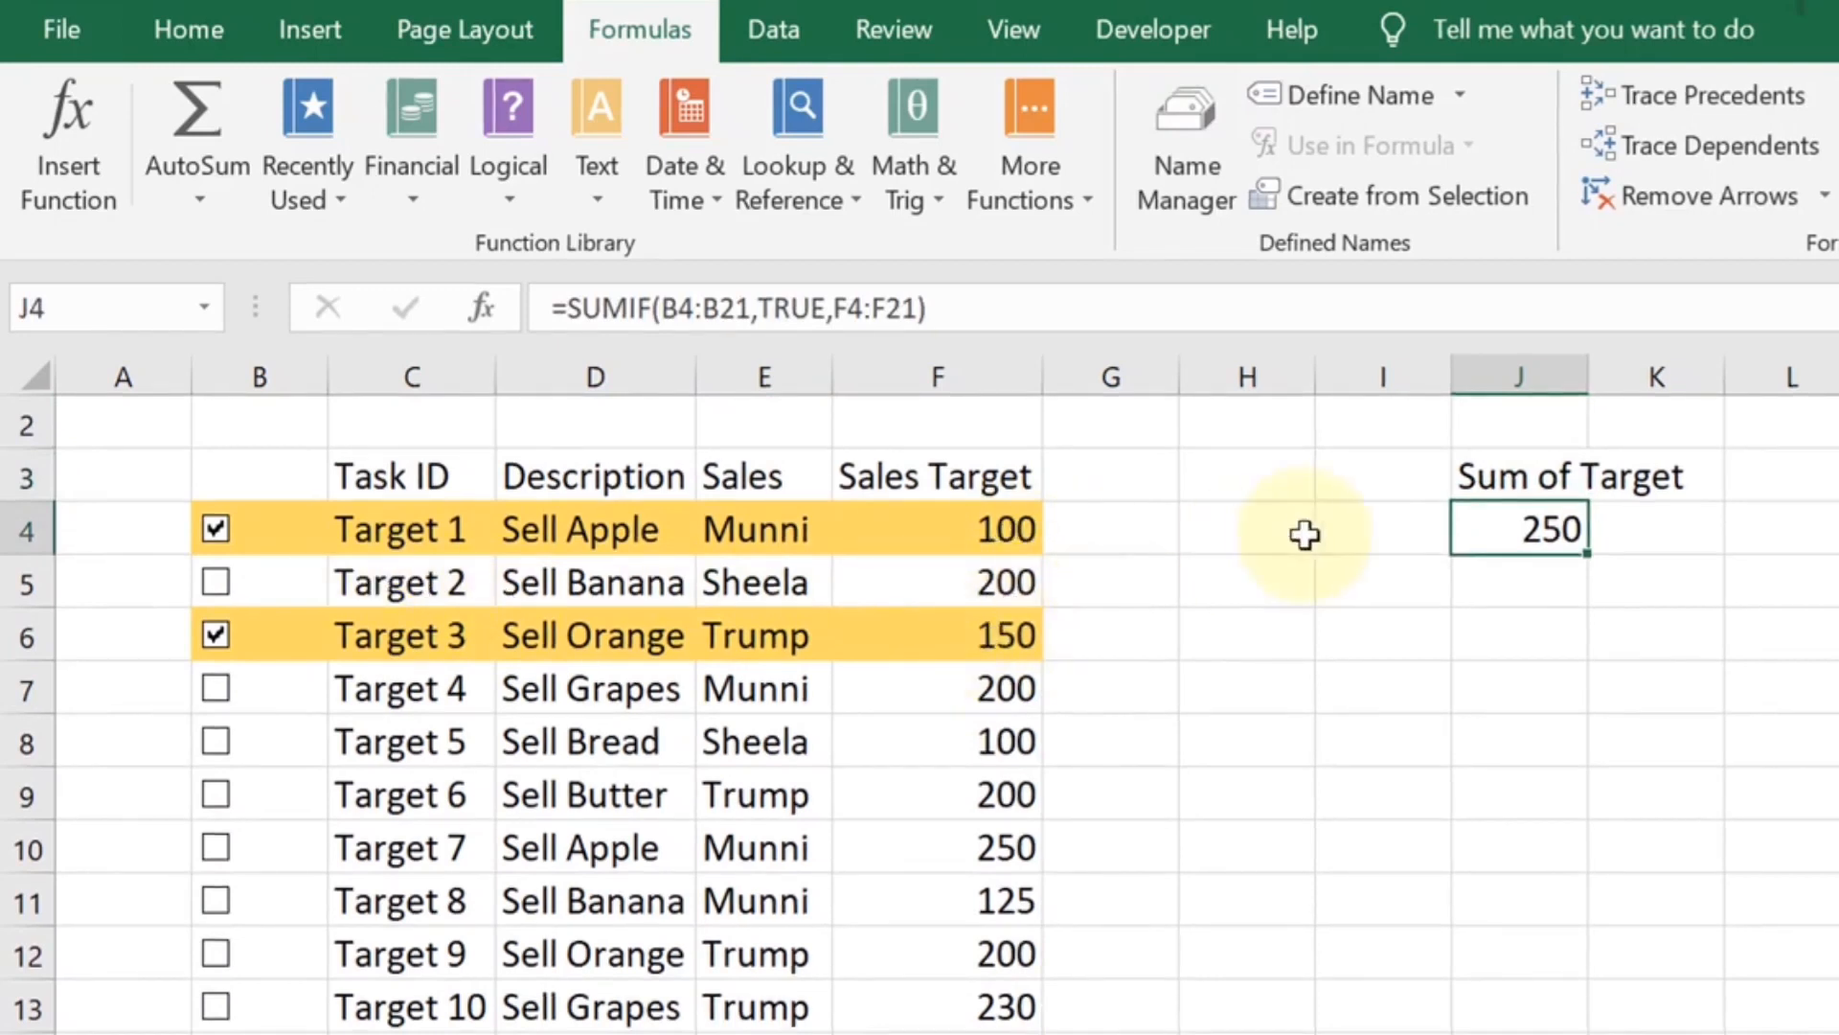
click(215, 742)
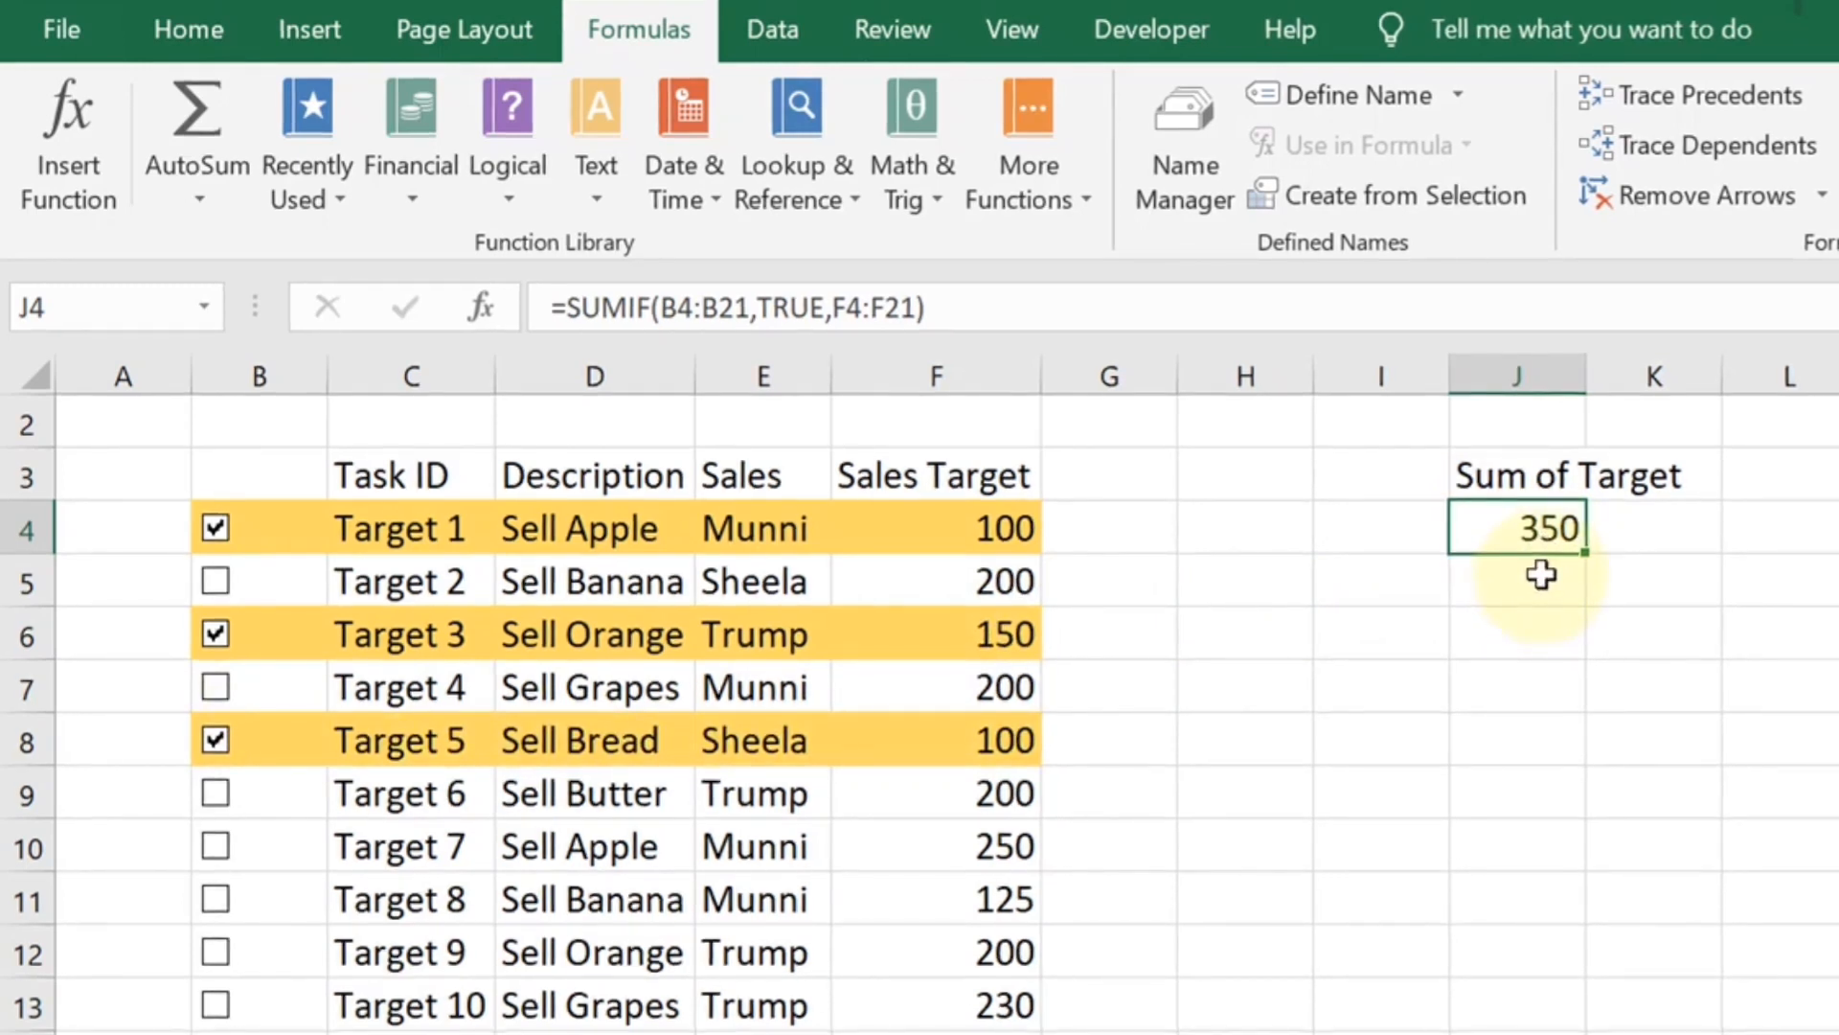
Enter the label Count of Target in cell J6
click(1515, 629)
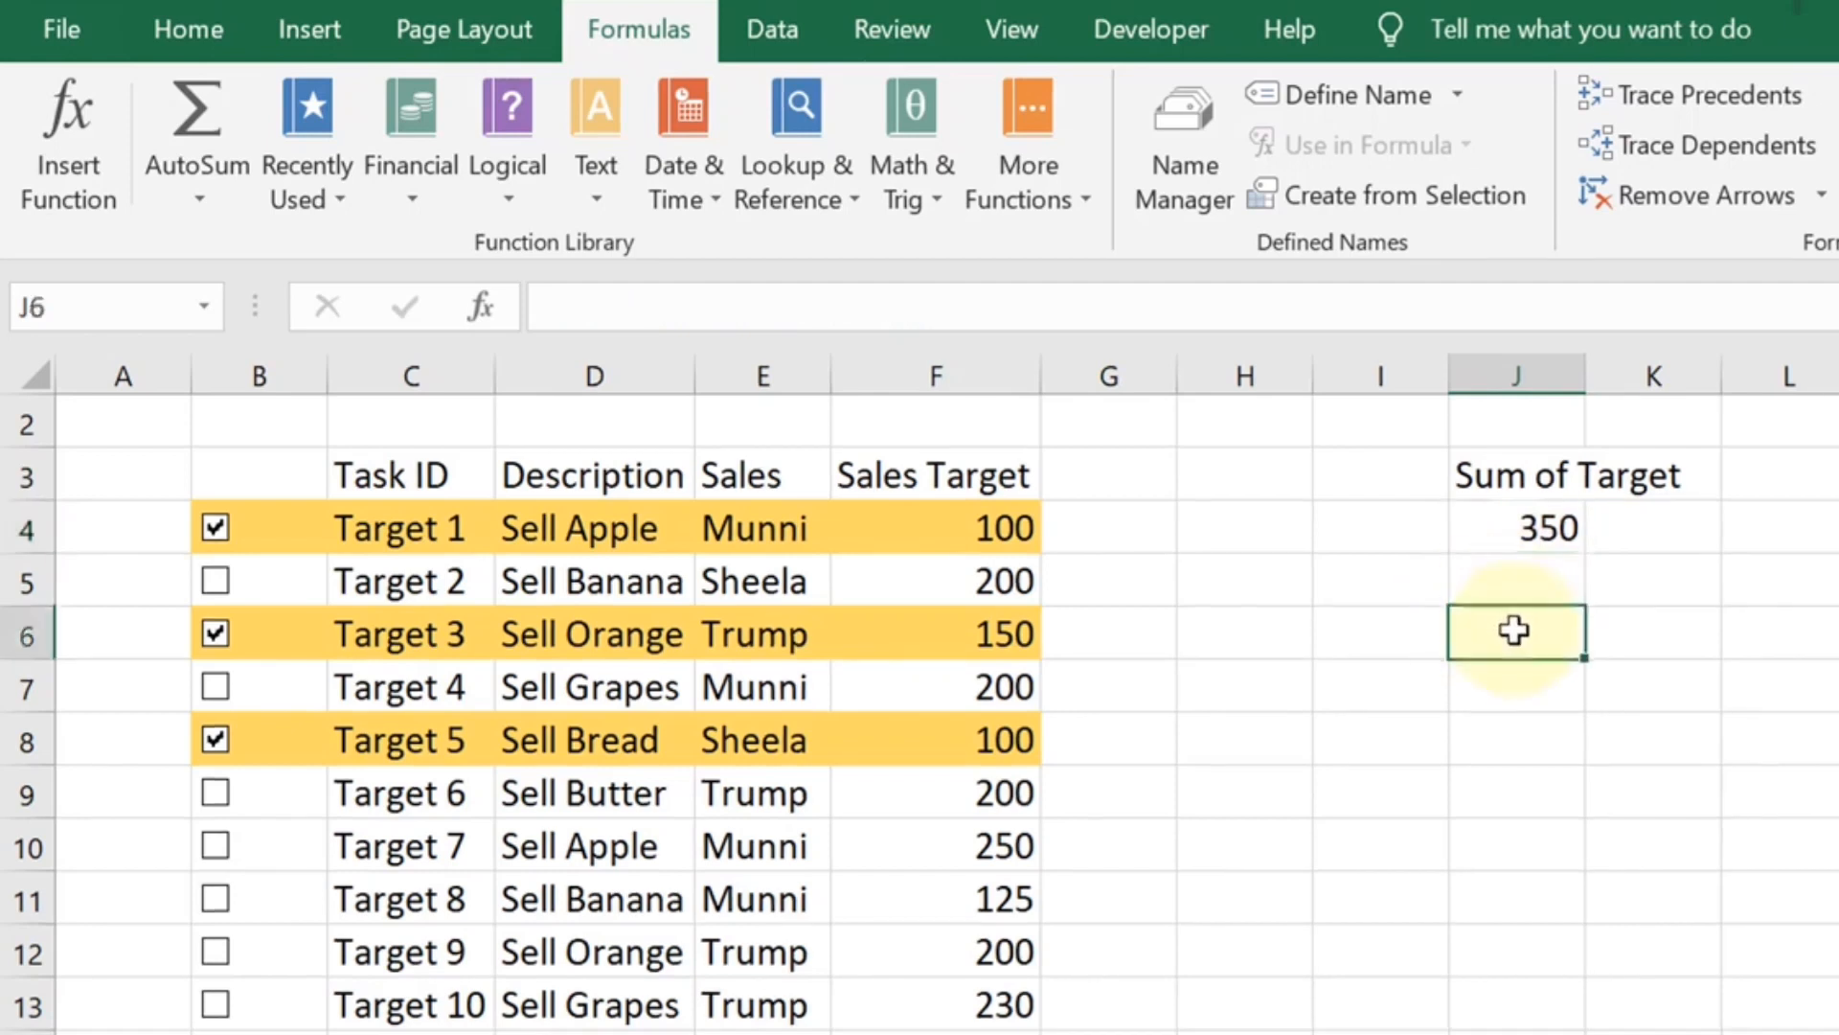
text(c)
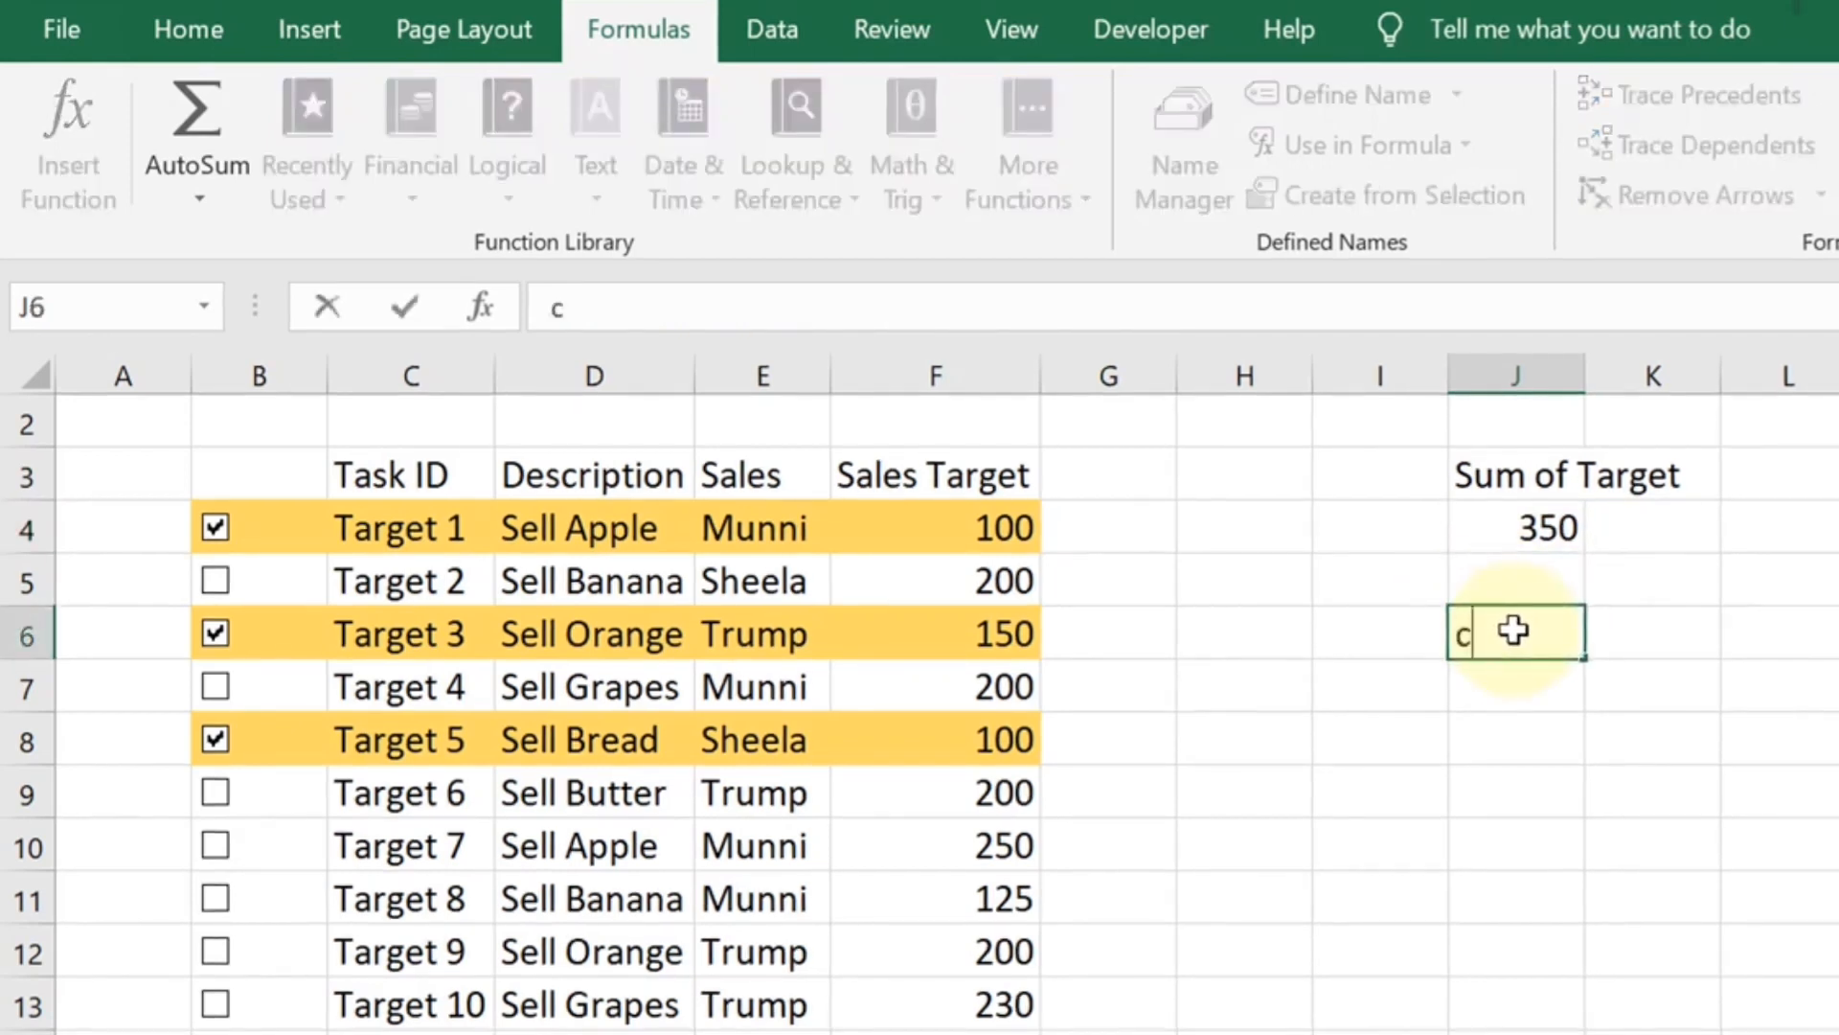
key(Escape)
text(Count)
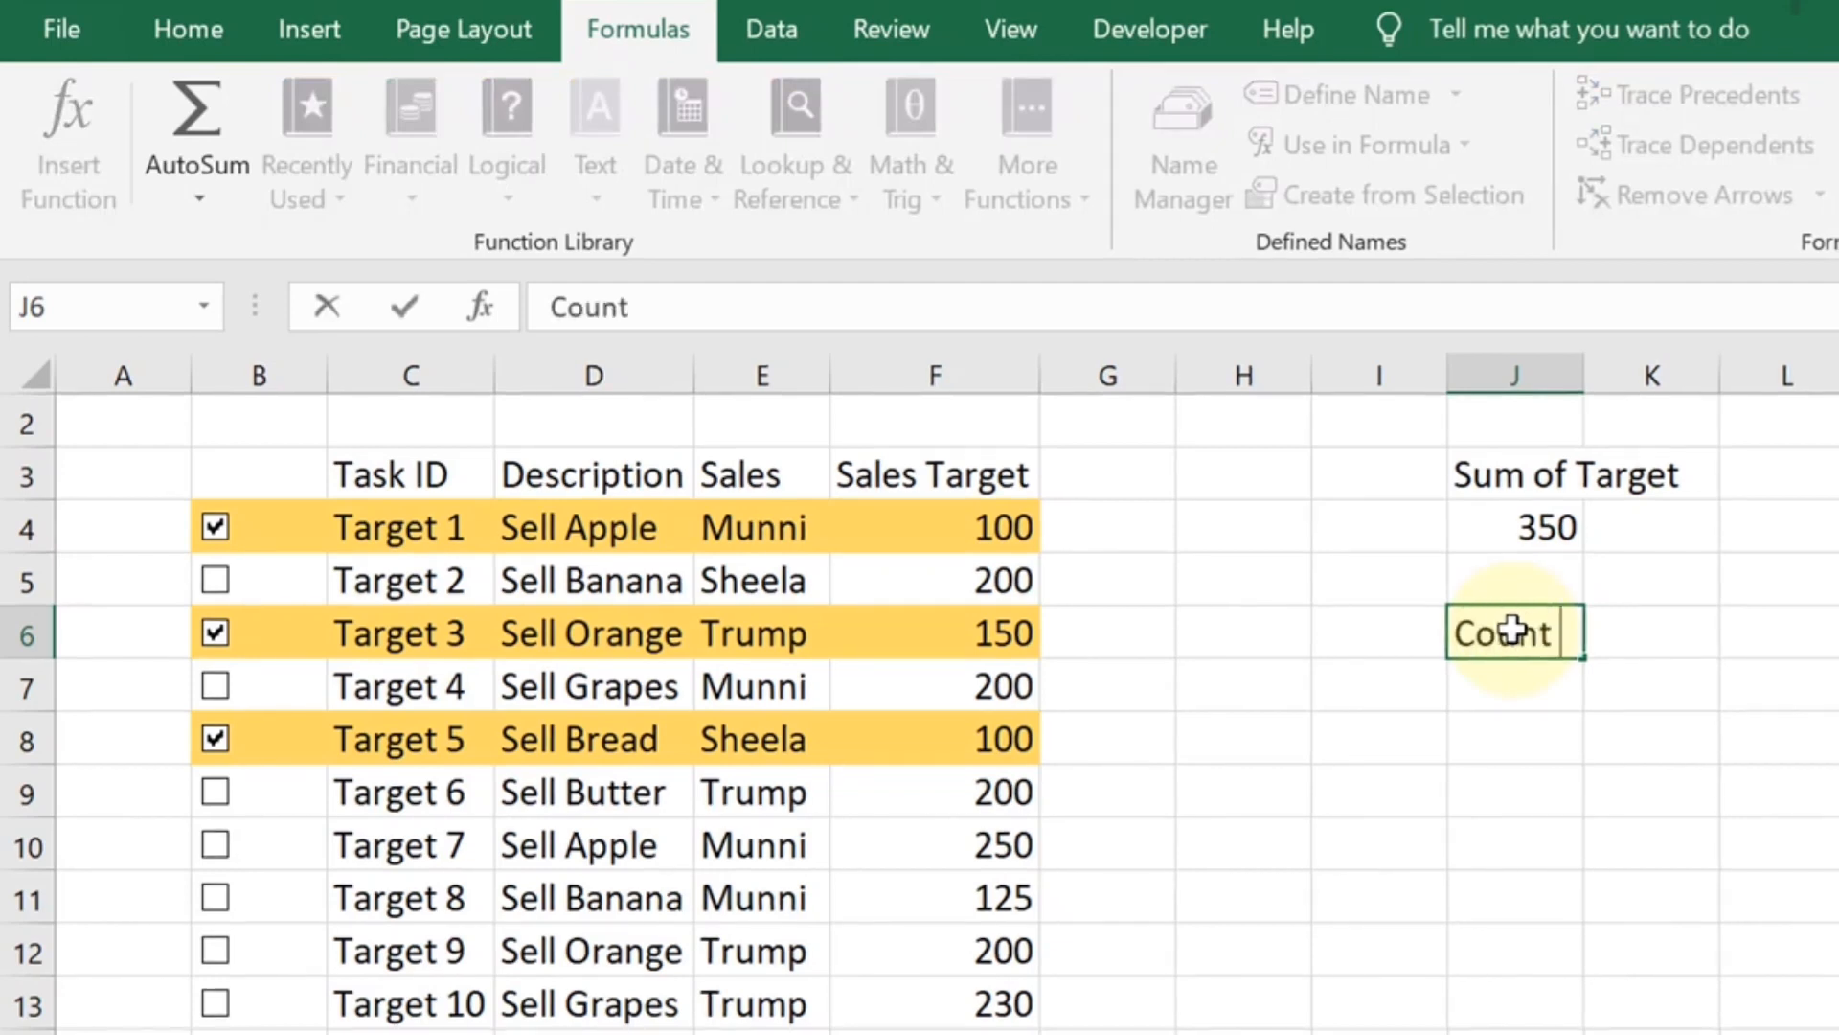
text(  of Target)
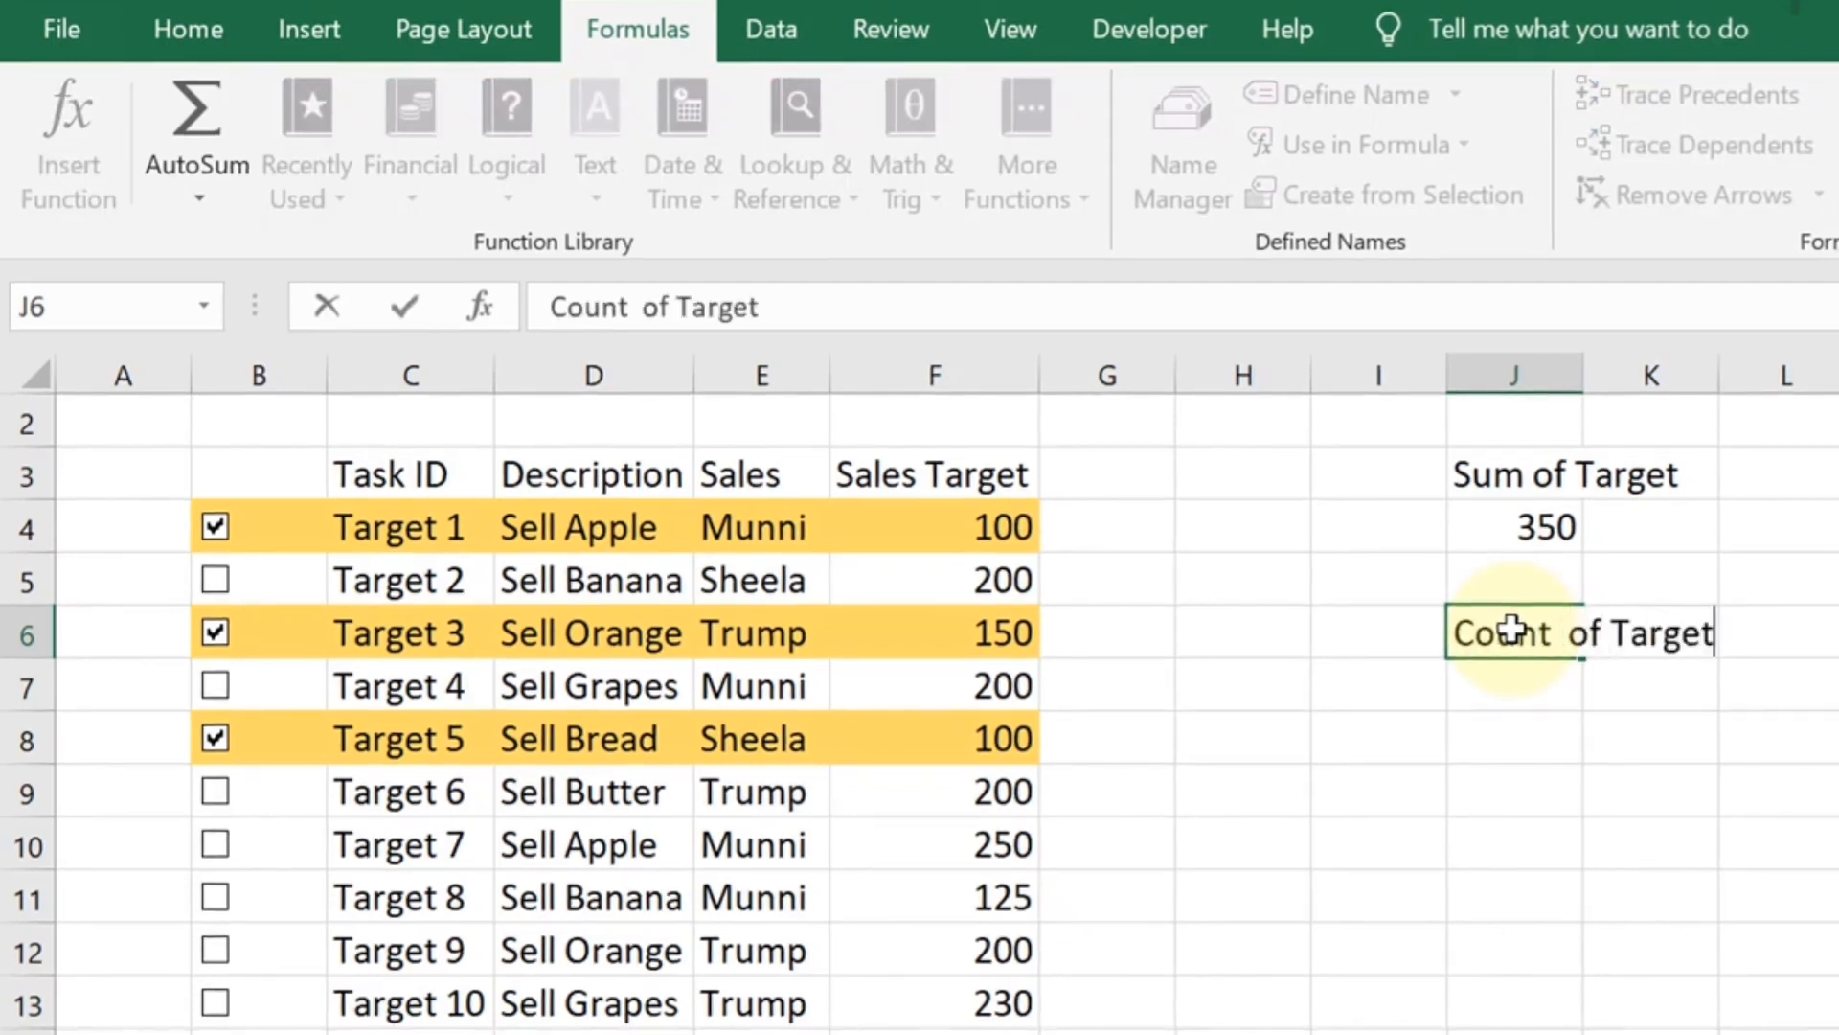
key(Return)
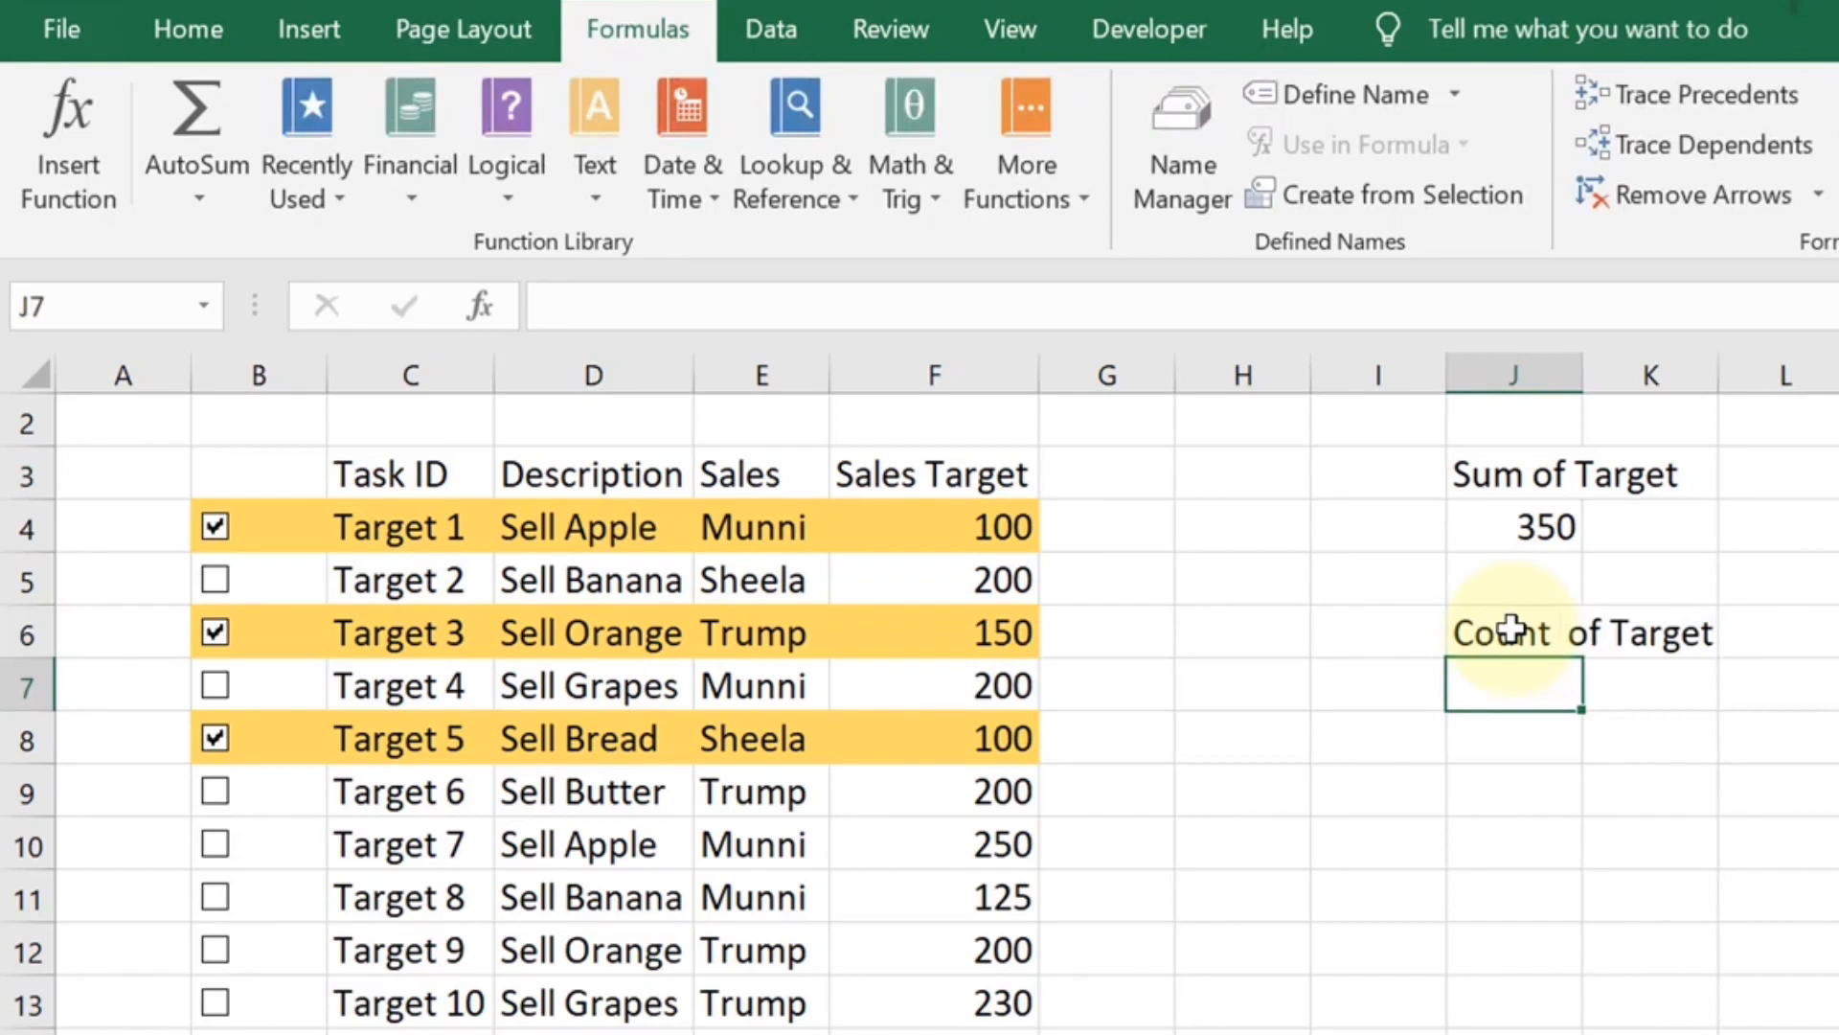
Start a COUNTIF formula in J7 with the check box cells B4:B21 as its range
text(=coun)
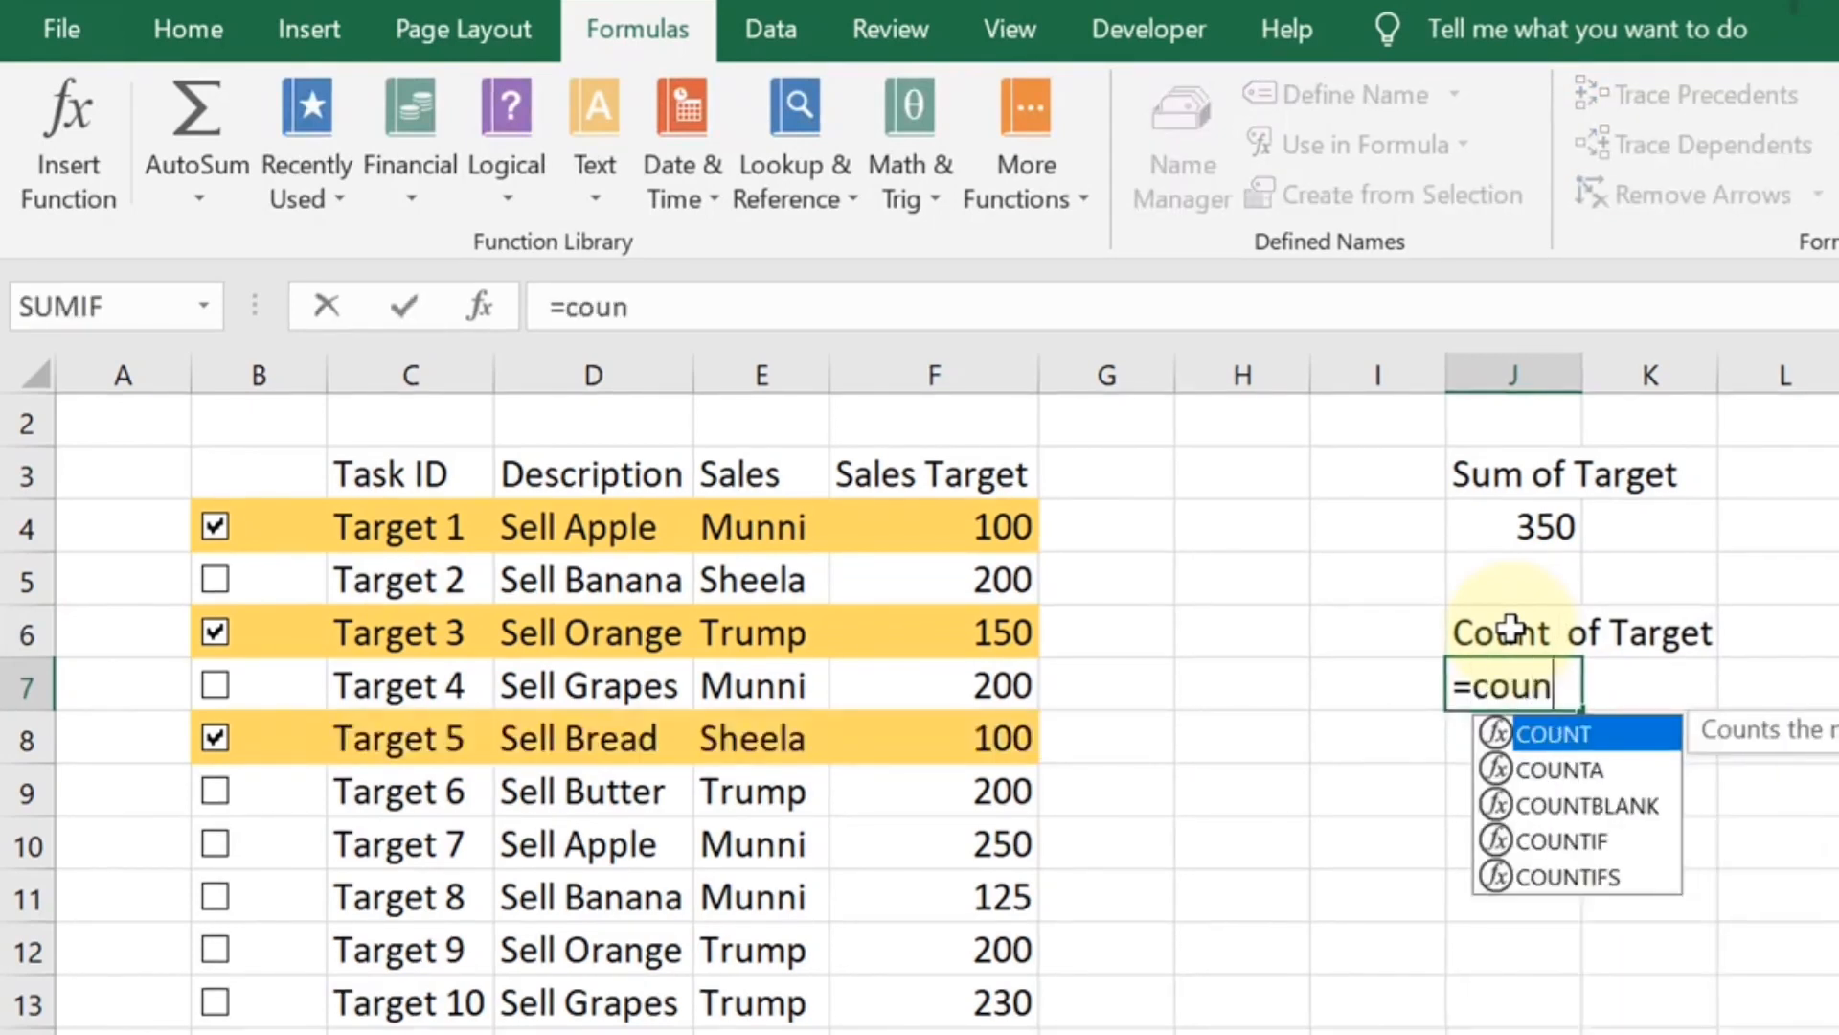
text(t)
key(Down)
key(Down)
key(Down)
key(Tab)
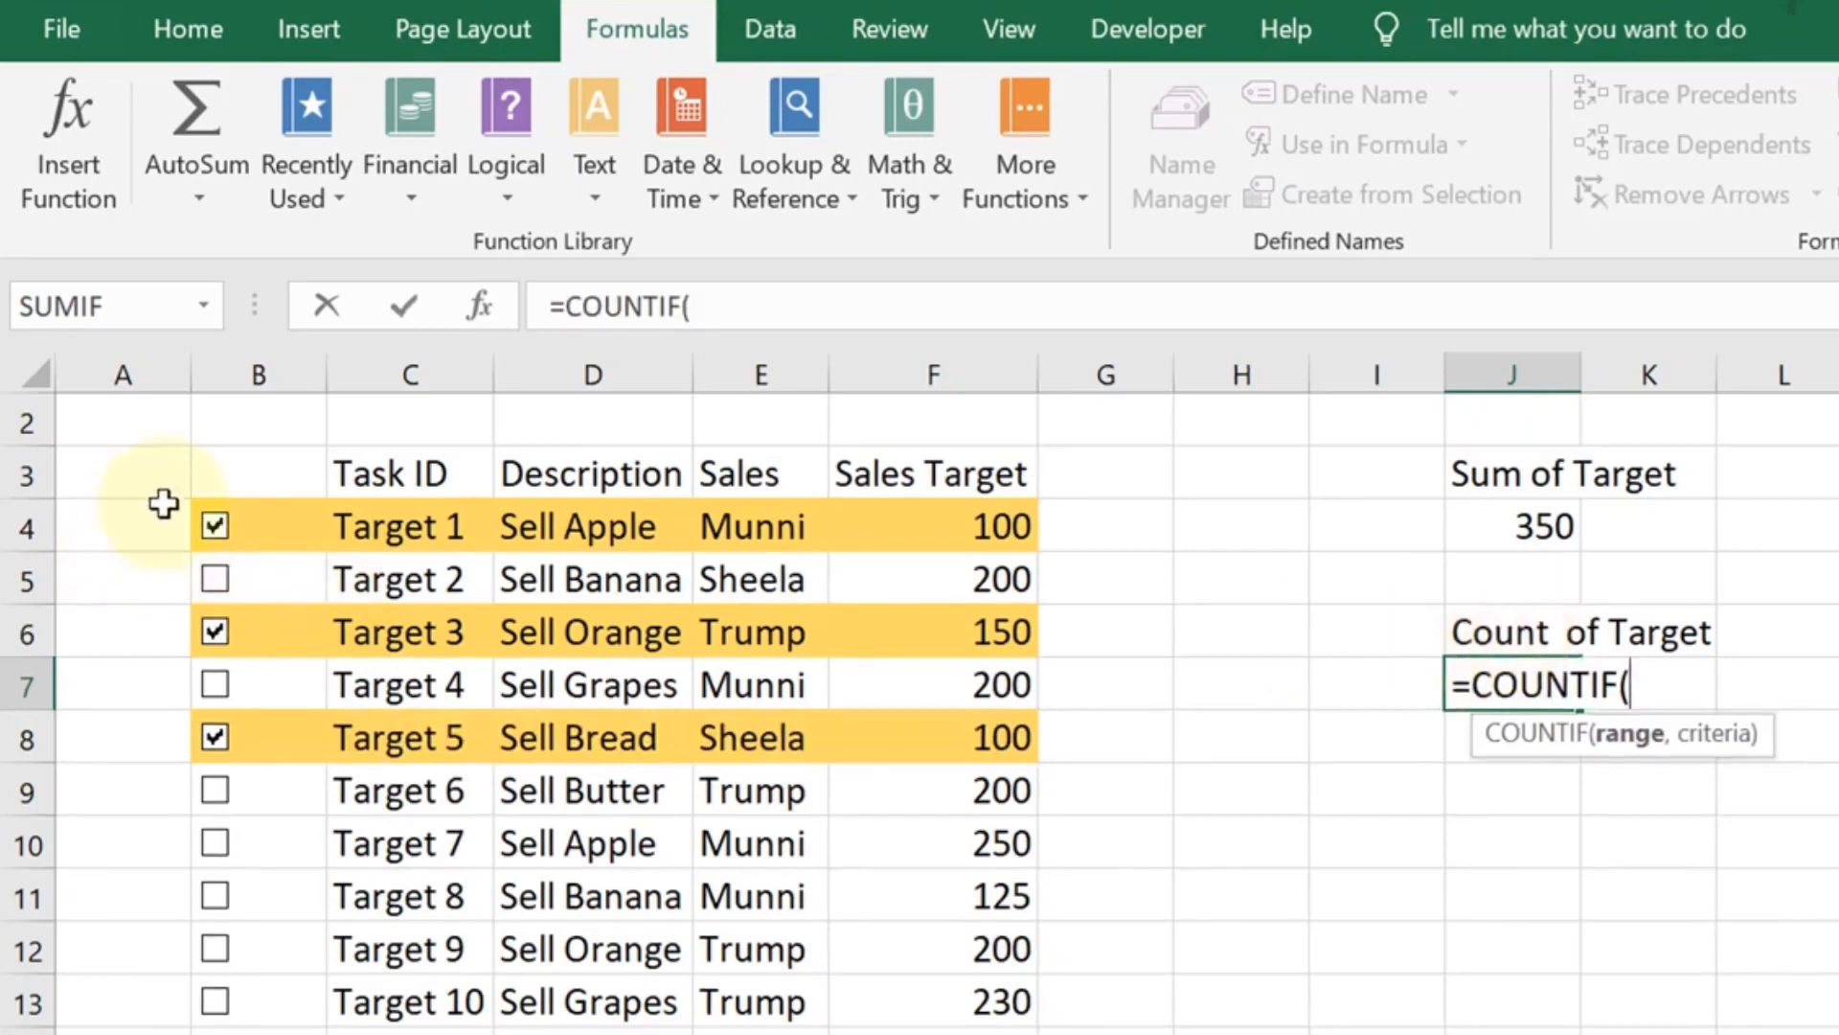
click(232, 475)
key(Down)
key(shift+Down)
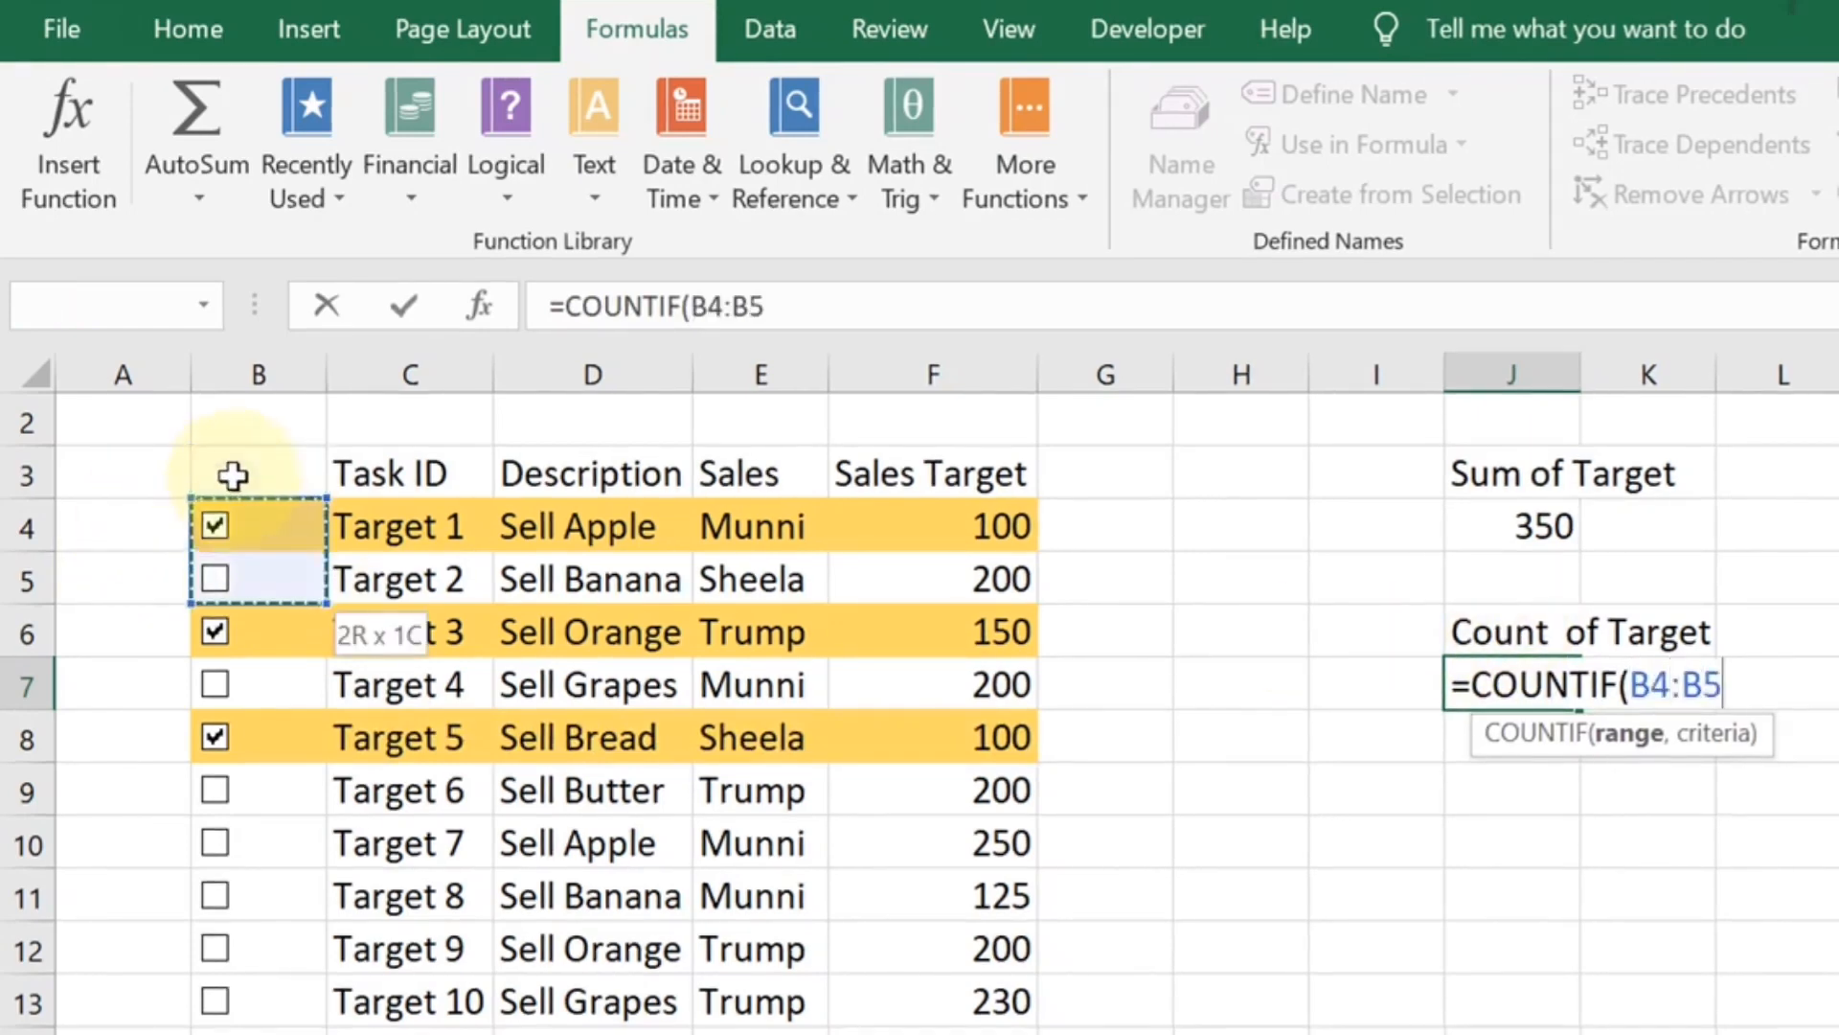
key(ctrl+shift+Down)
key(shift+Down)
key(shift+Down)
key(shift+Down)
key(shift+Down)
key(shift+Down)
key(shift+Down)
key(shift+Down)
key(shift+Down)
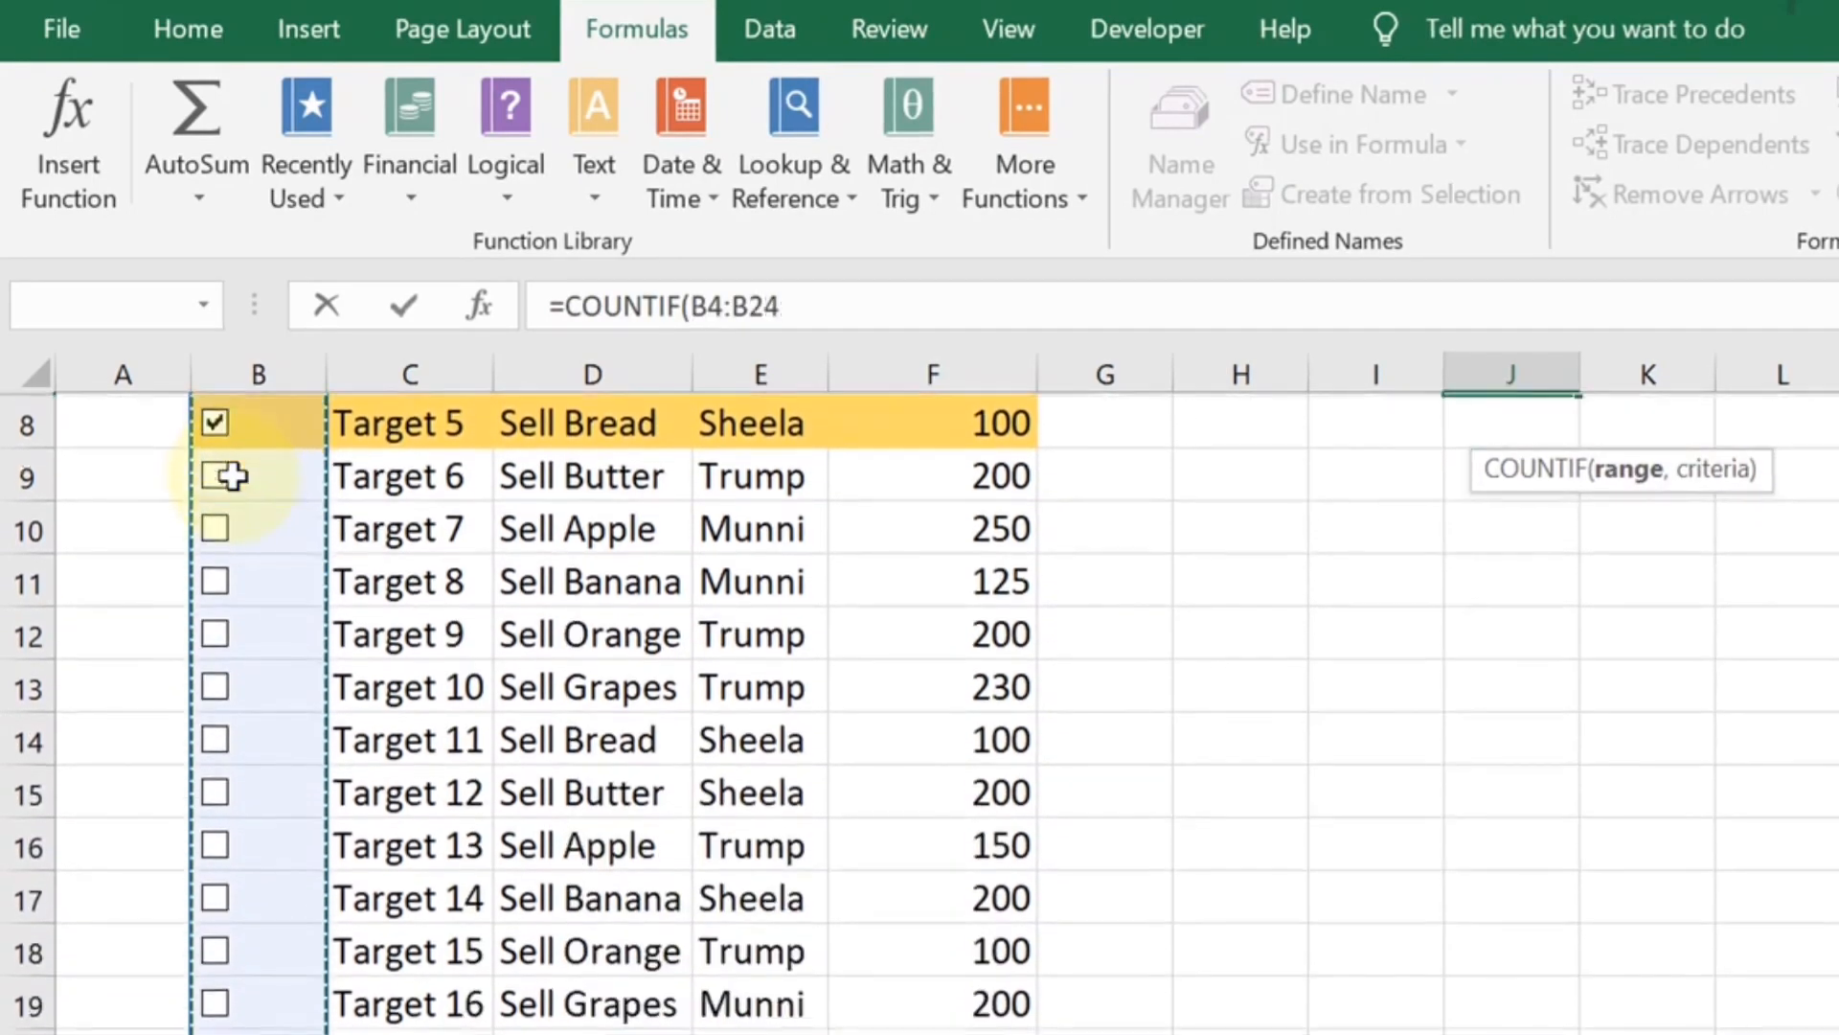
key(shift+Up)
key(shift+Up)
key(shift+Up)
text(,)
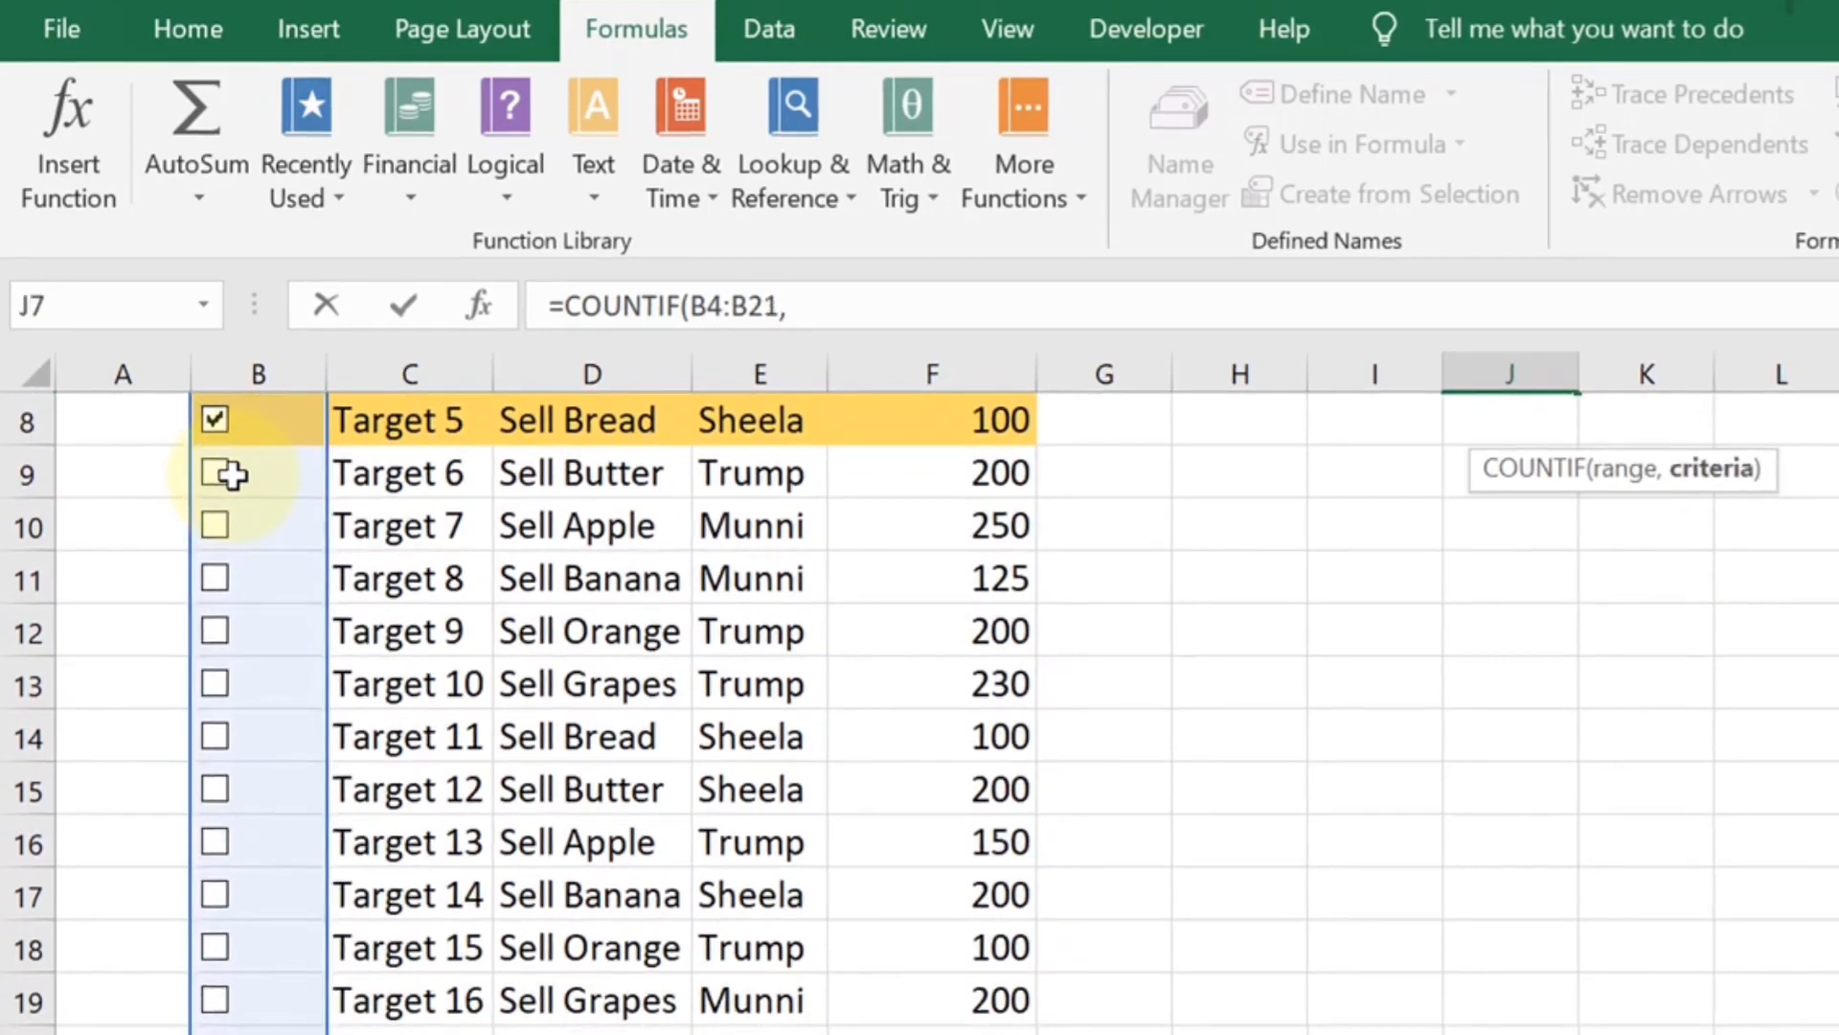
Complete the COUNTIF formula with the criterion TRUE, removing the stray quotation mark
text(TRUE)
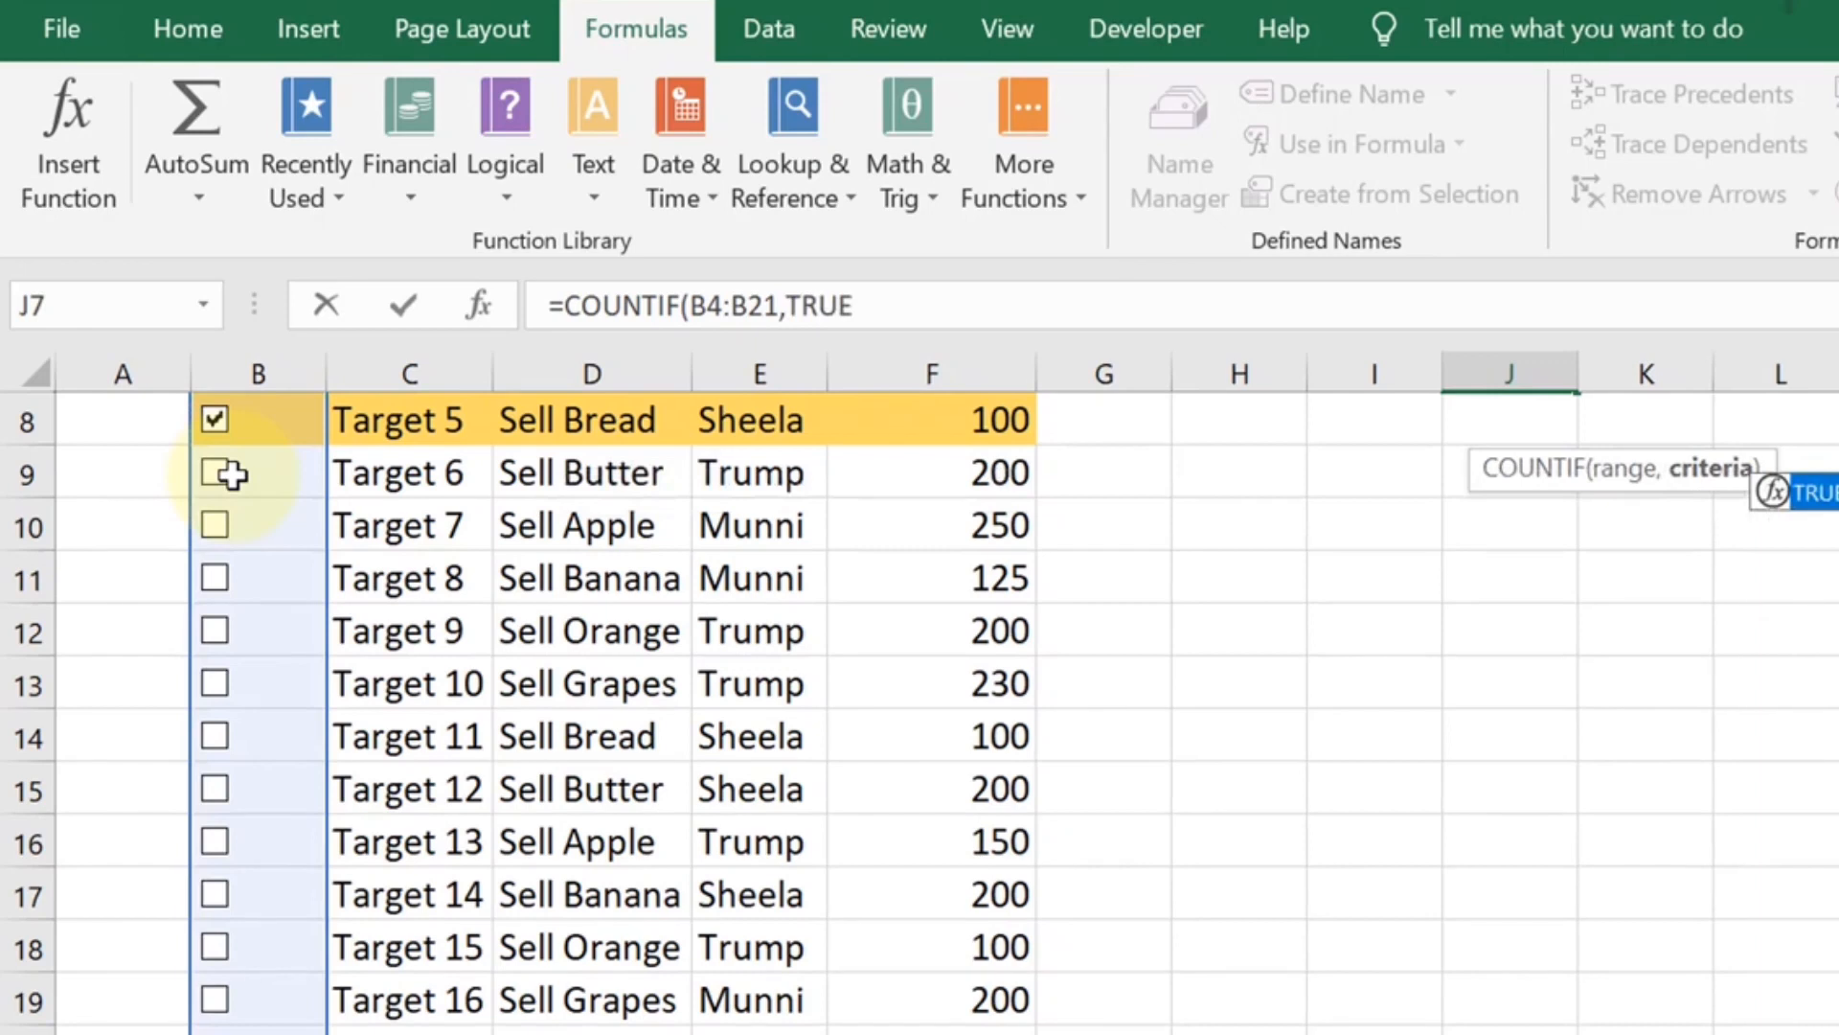
text(")
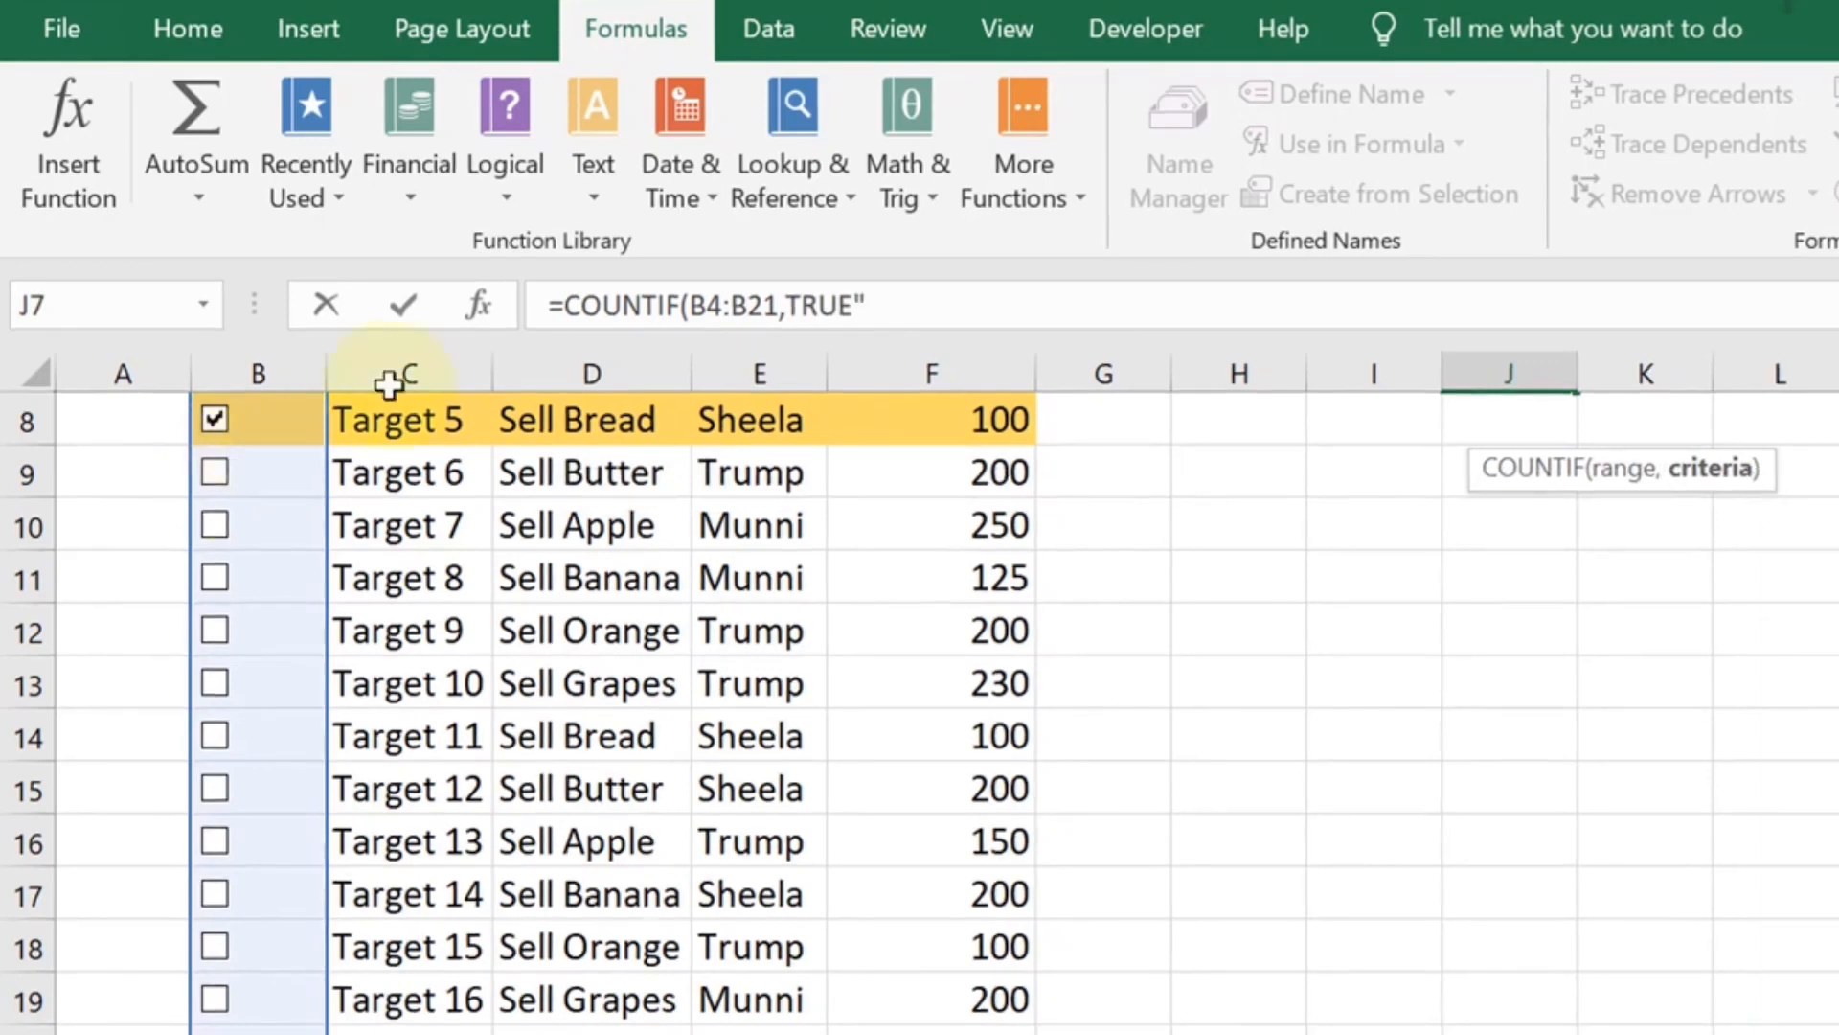
click(900, 297)
key(BackSpace)
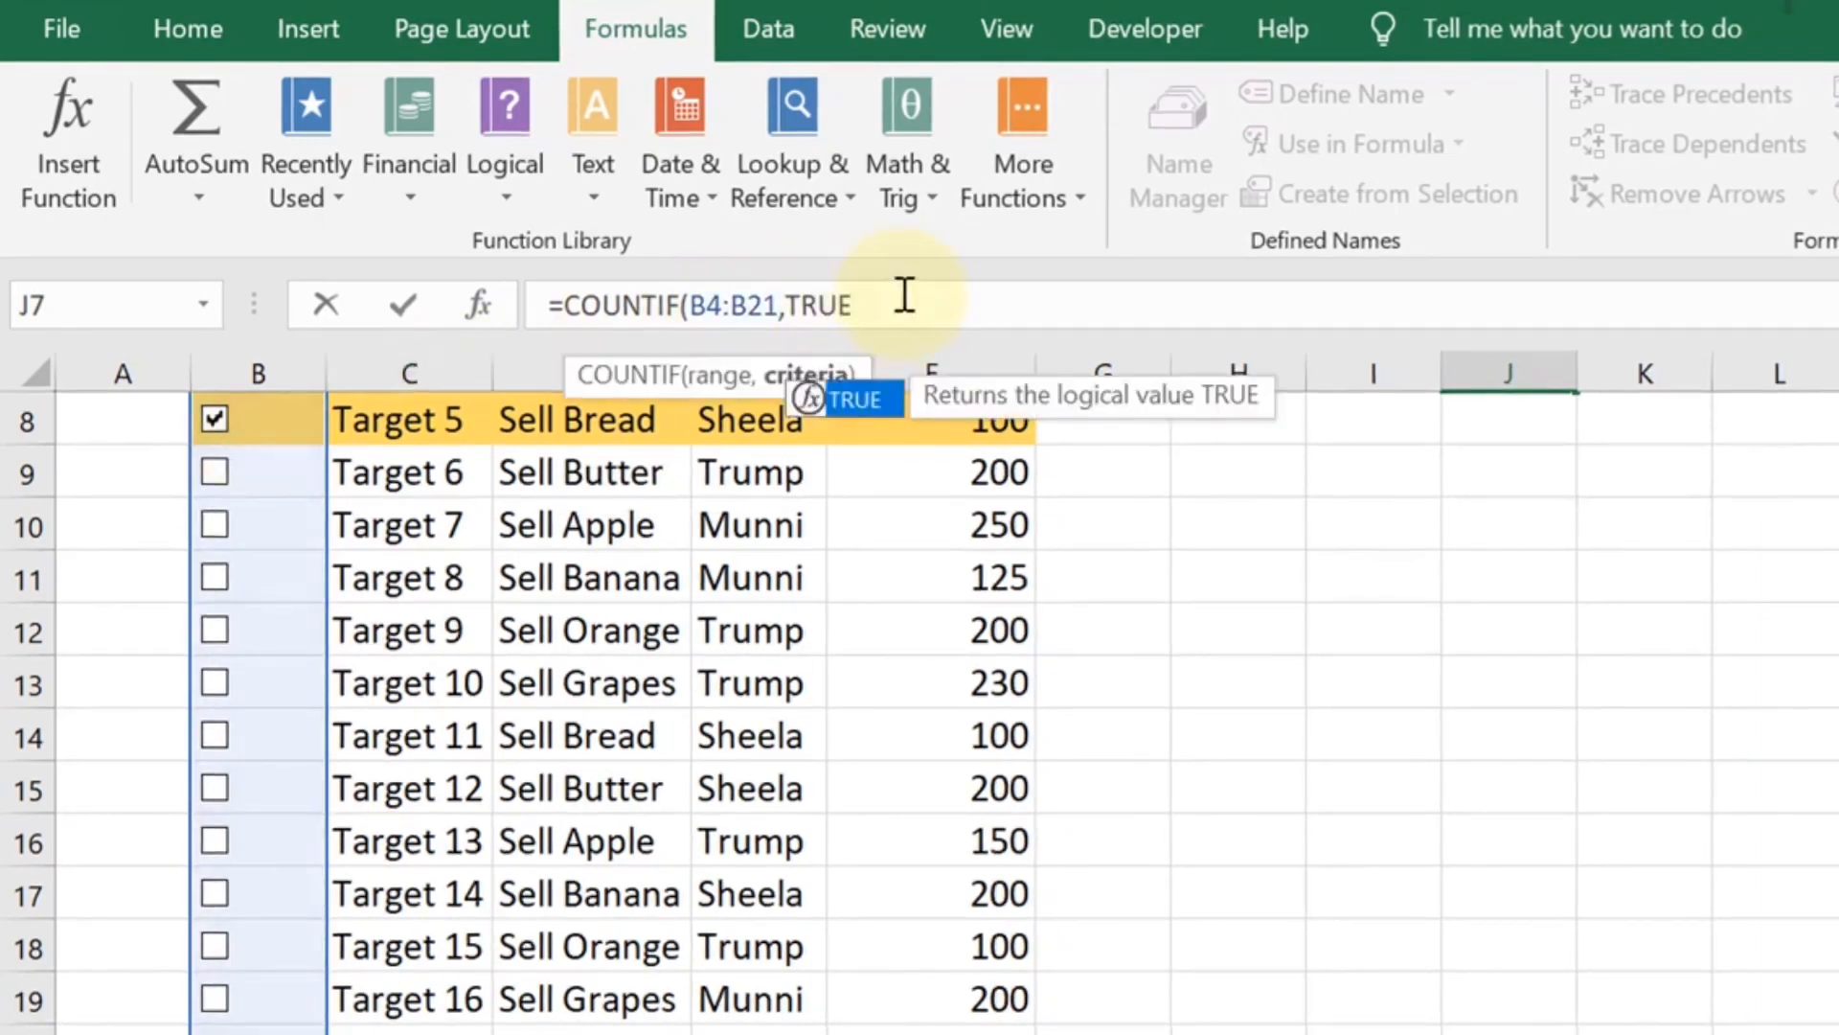
text())
key(Return)
Review the Sum of Target and Count of Target cells in column J against the ticked rows
key(Up)
key(Up)
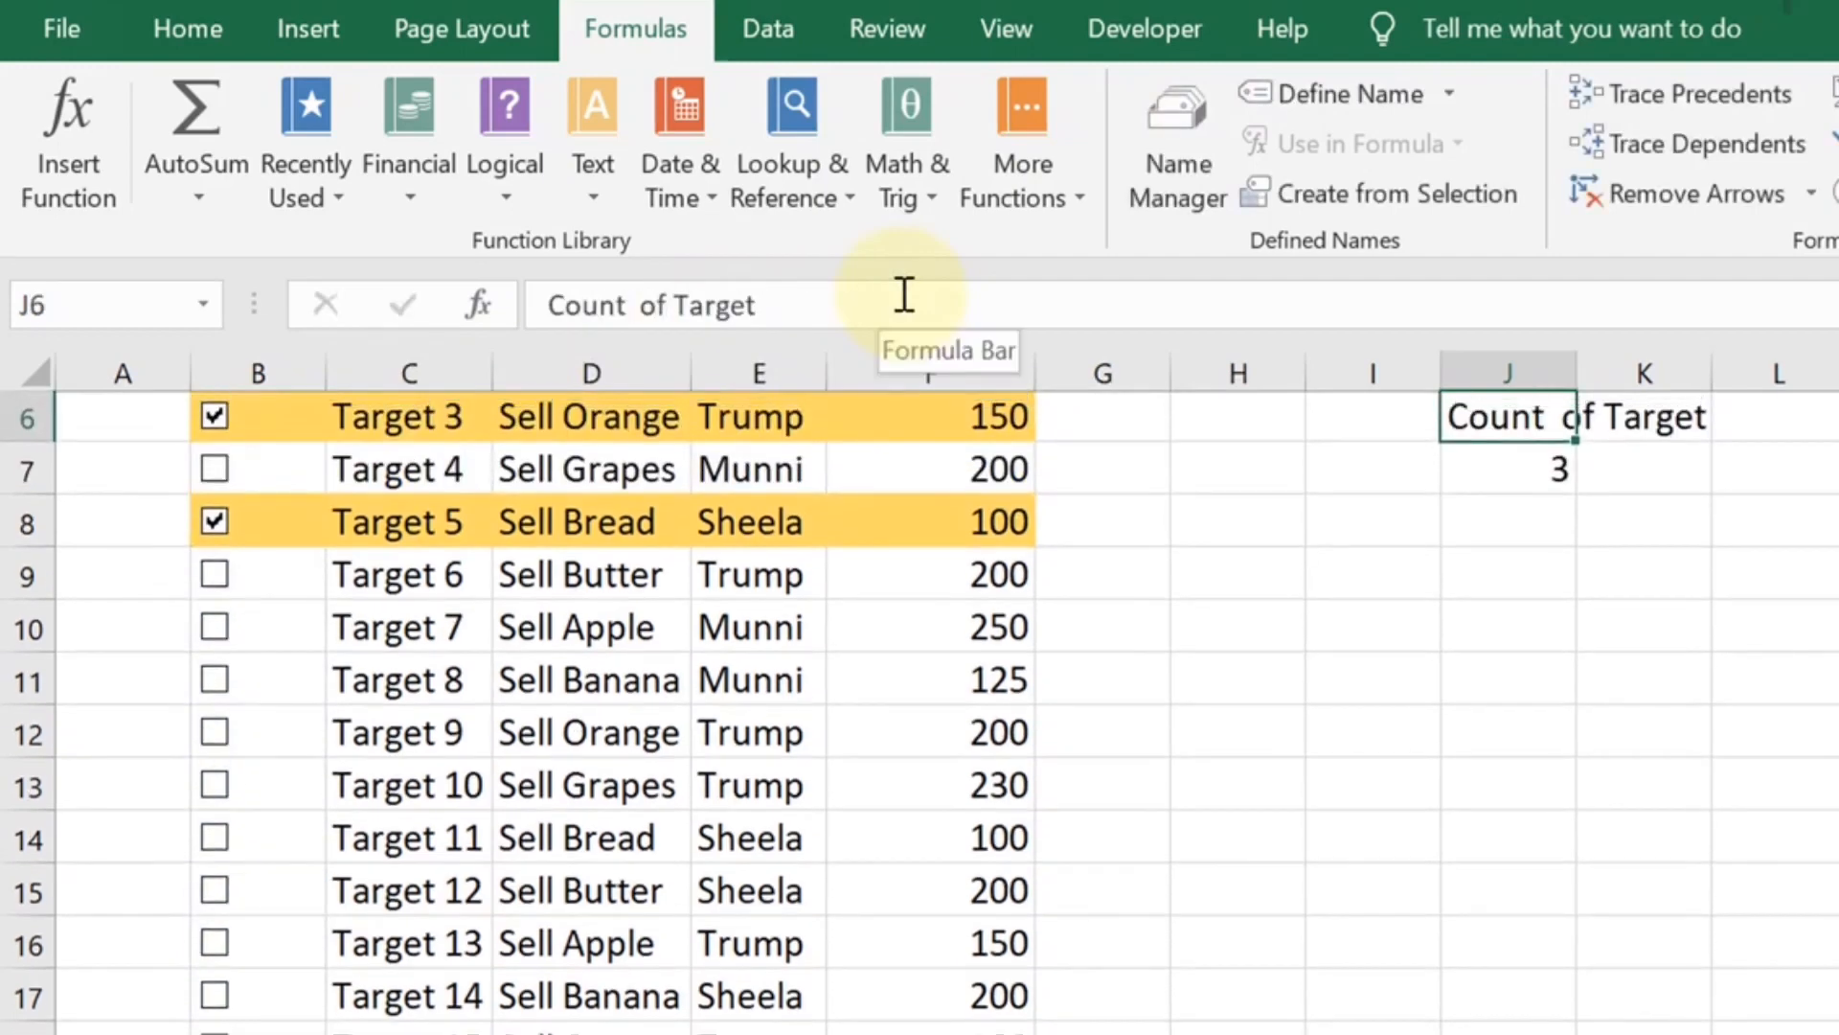
key(Up)
key(Up)
key(Up)
key(Up)
key(Down)
key(Down)
key(Down)
key(Down)
key(Down)
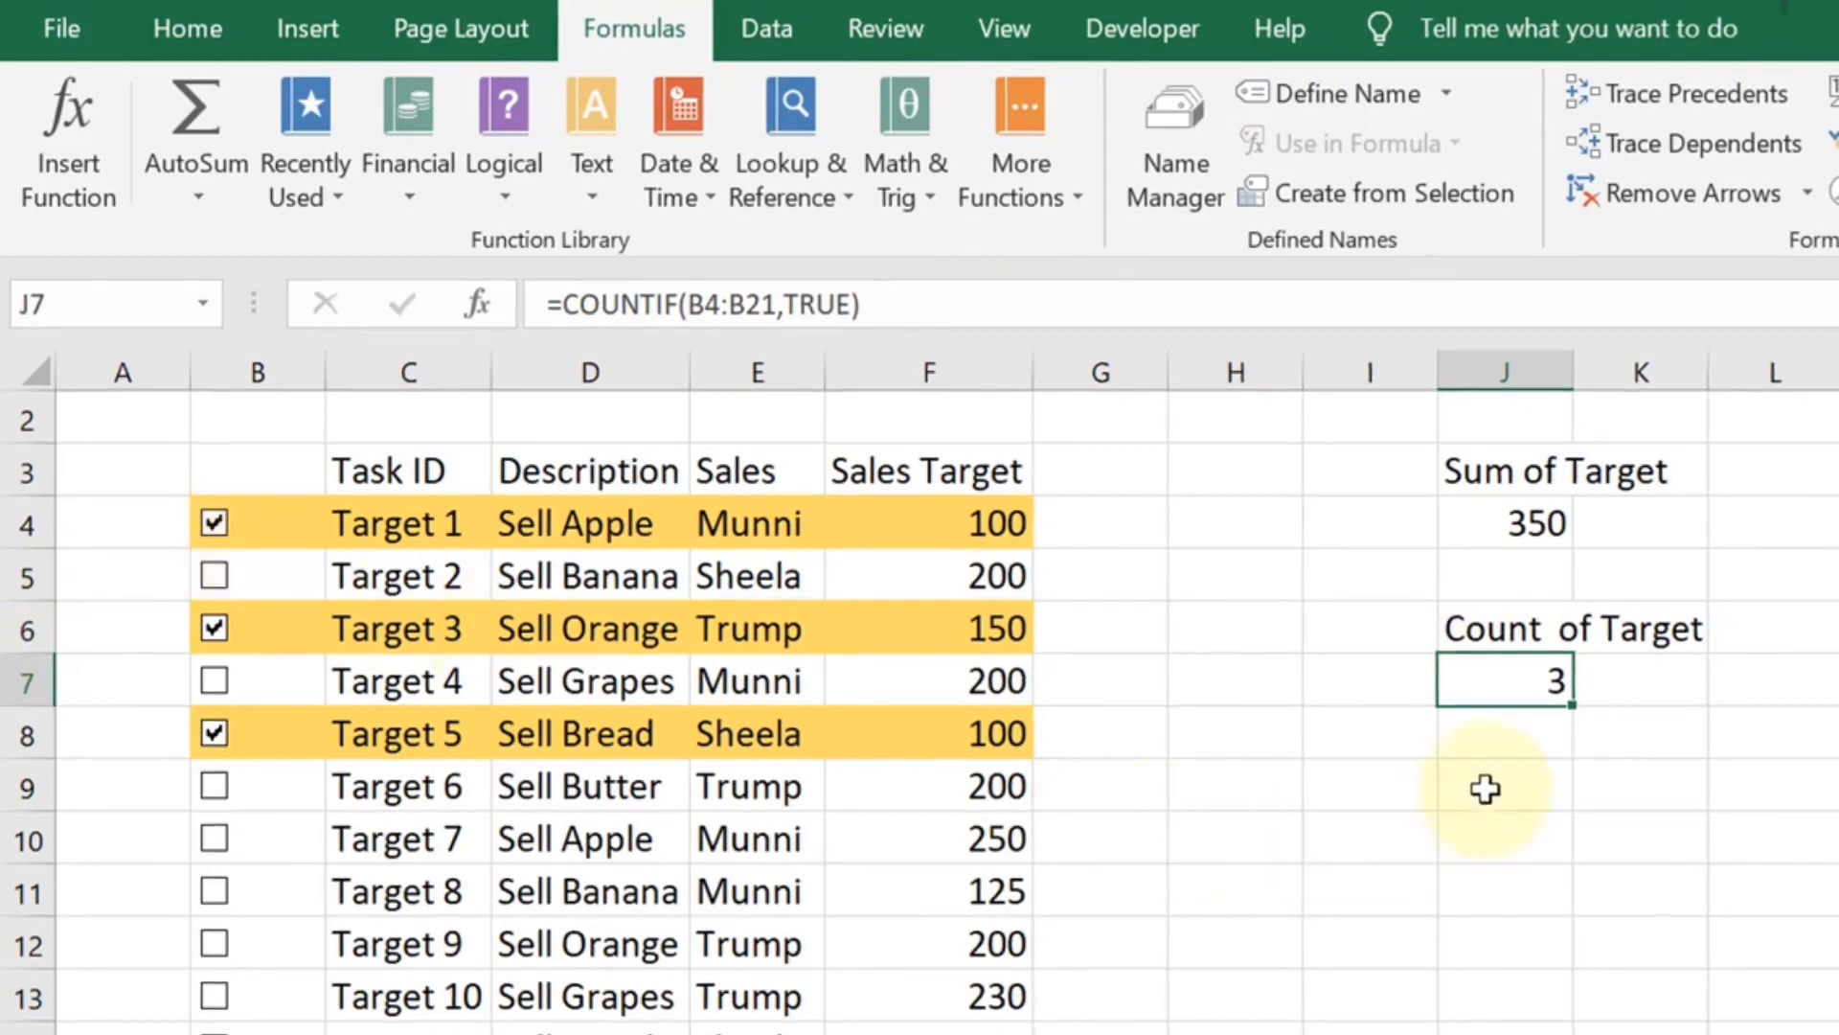
scroll(1488, 783, up, 1)
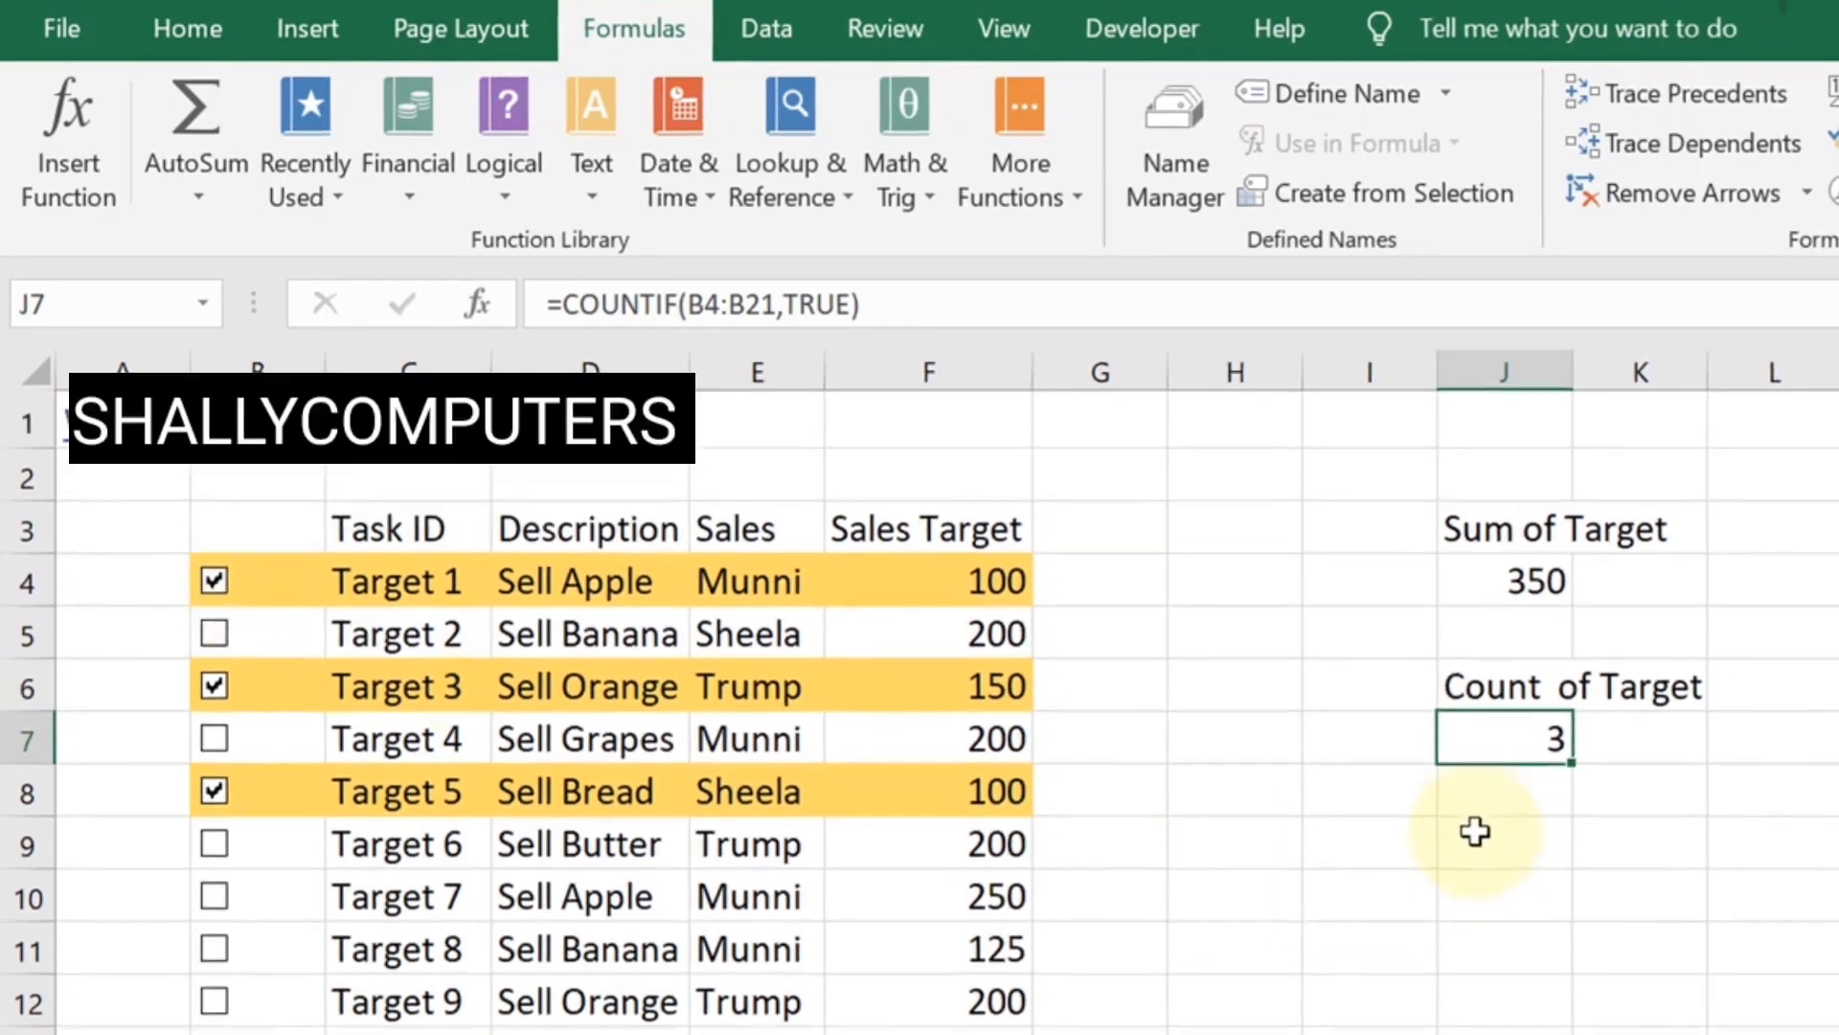